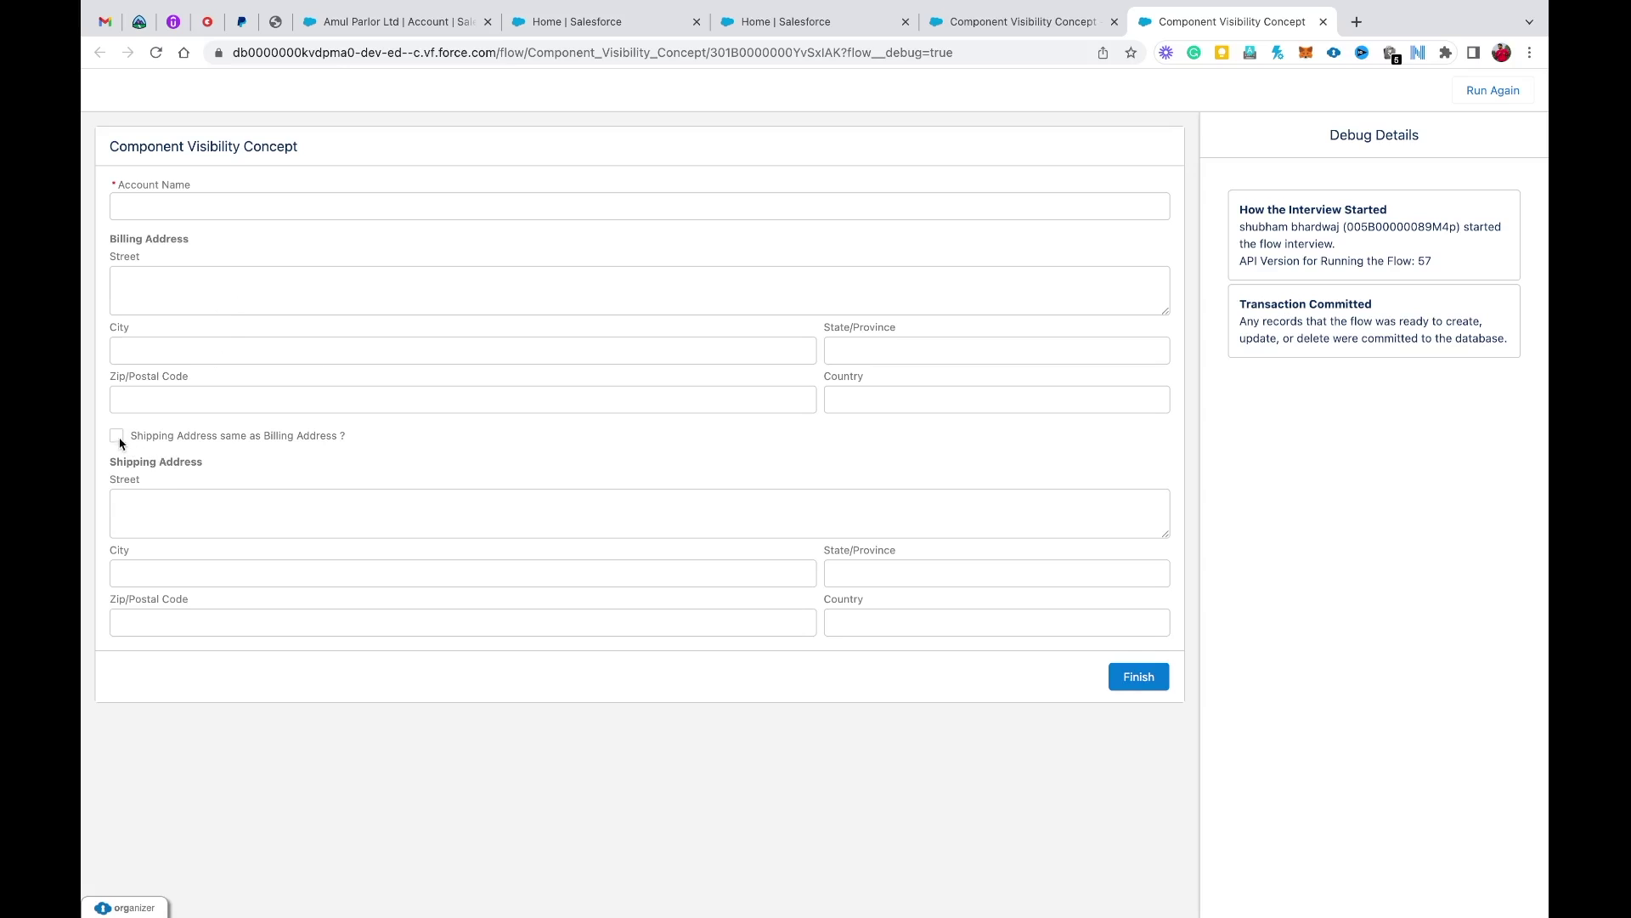
- Toggle the "Shipping Address same as Billing Address ?" checkbox in the running Component Visibility Concept flow
left_click(116, 437)
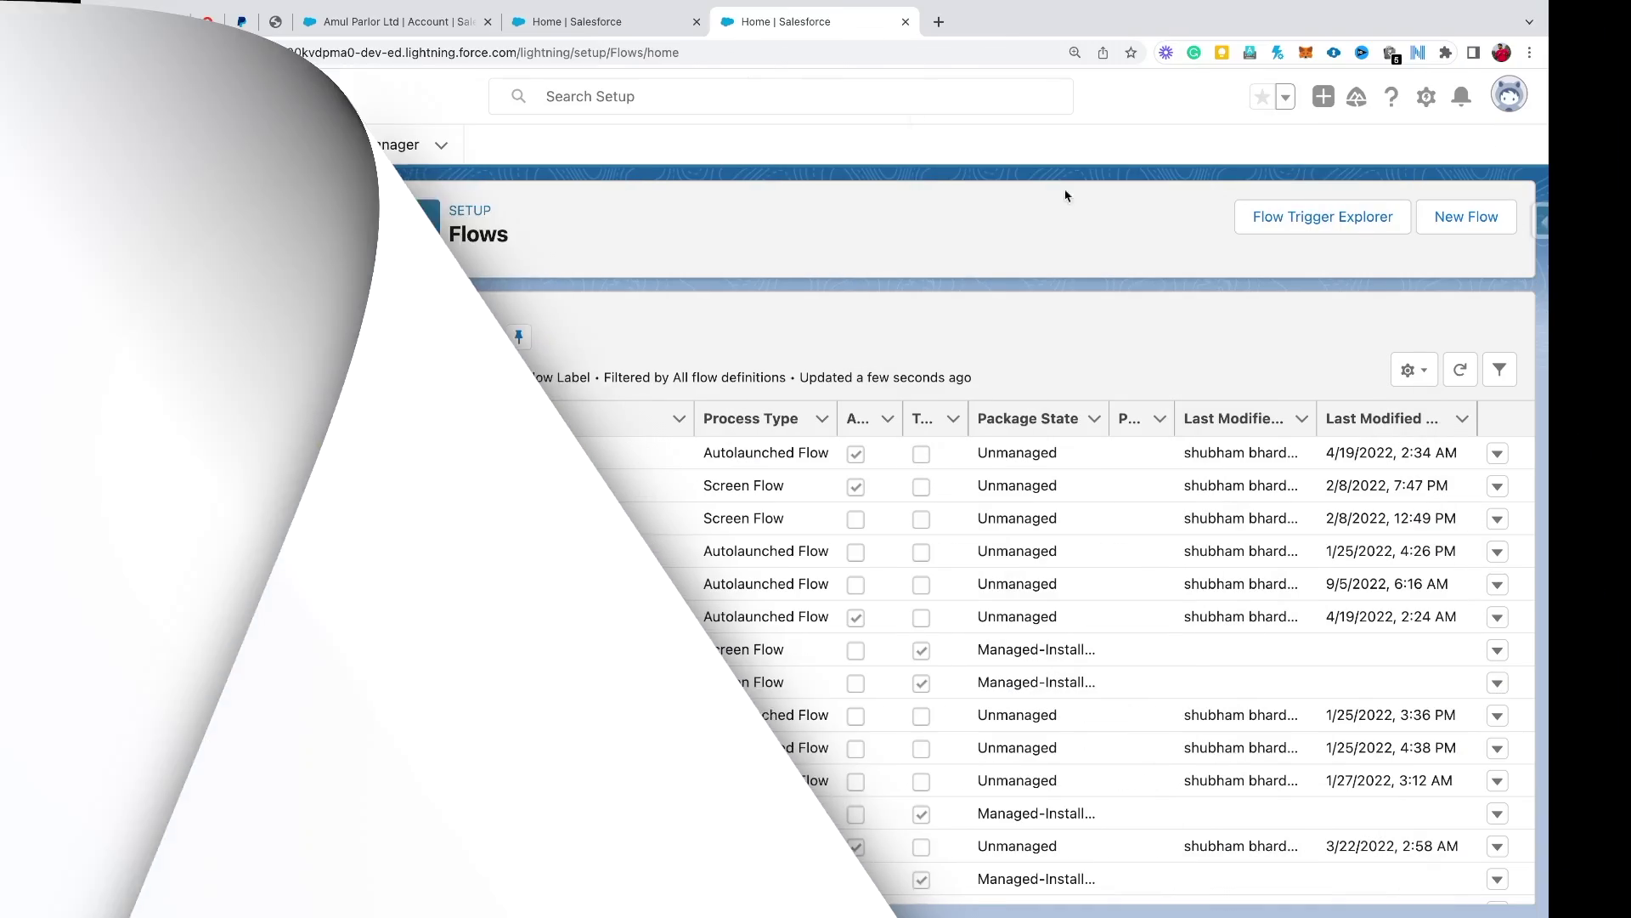
- Create a new flow of the Screen Flow type from the Flows setup page
left_click(1478, 219)
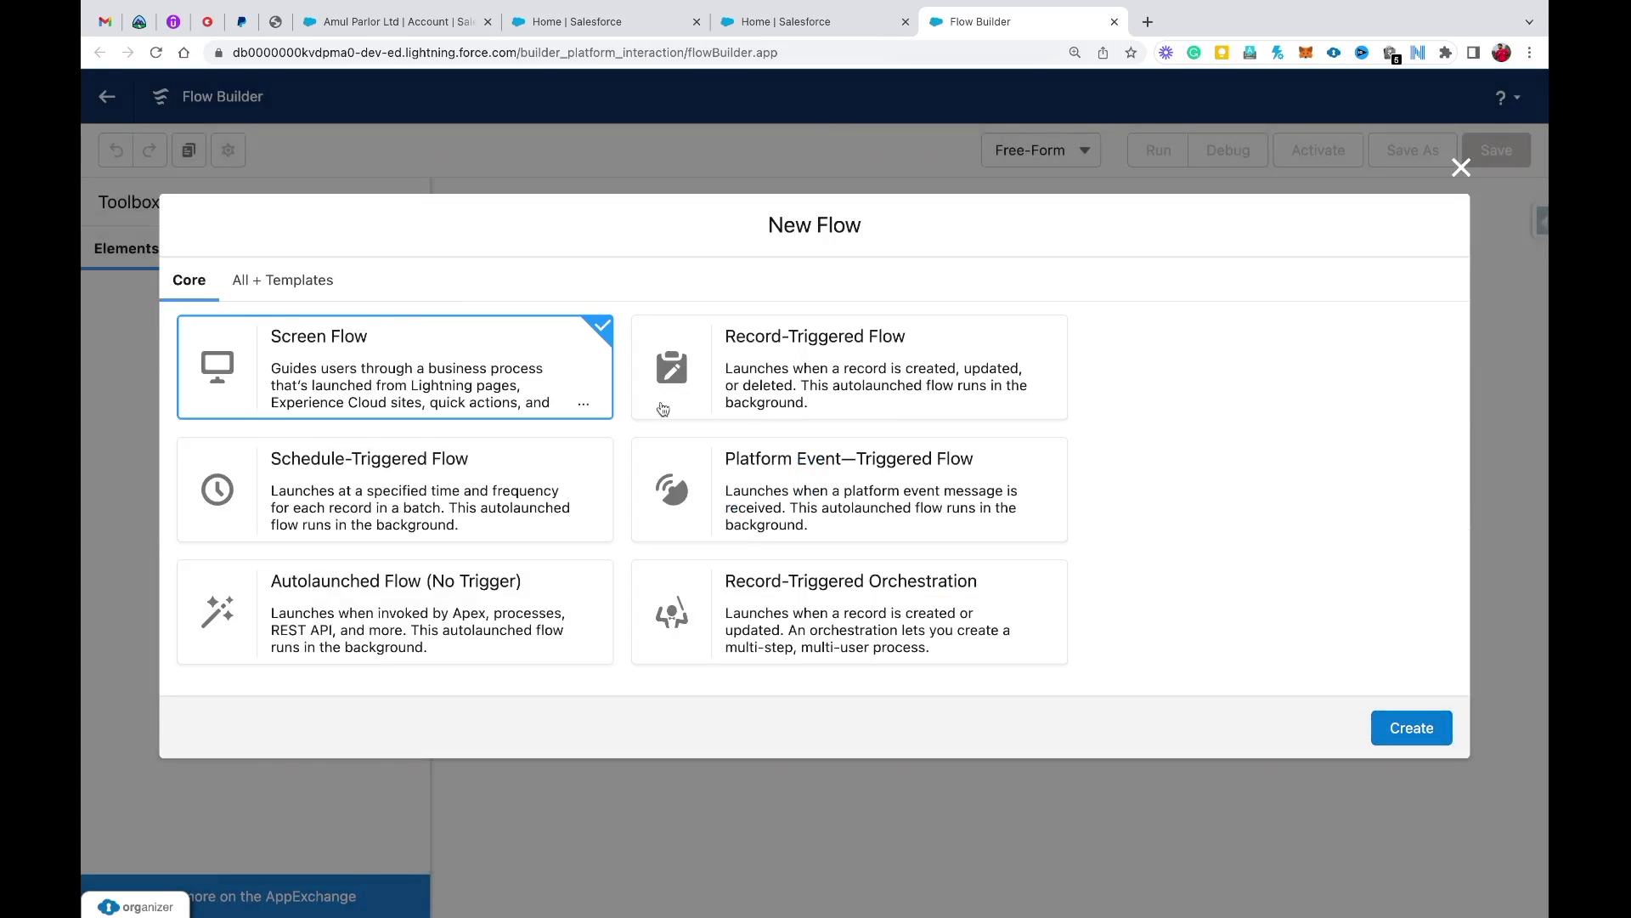
left_click(1415, 729)
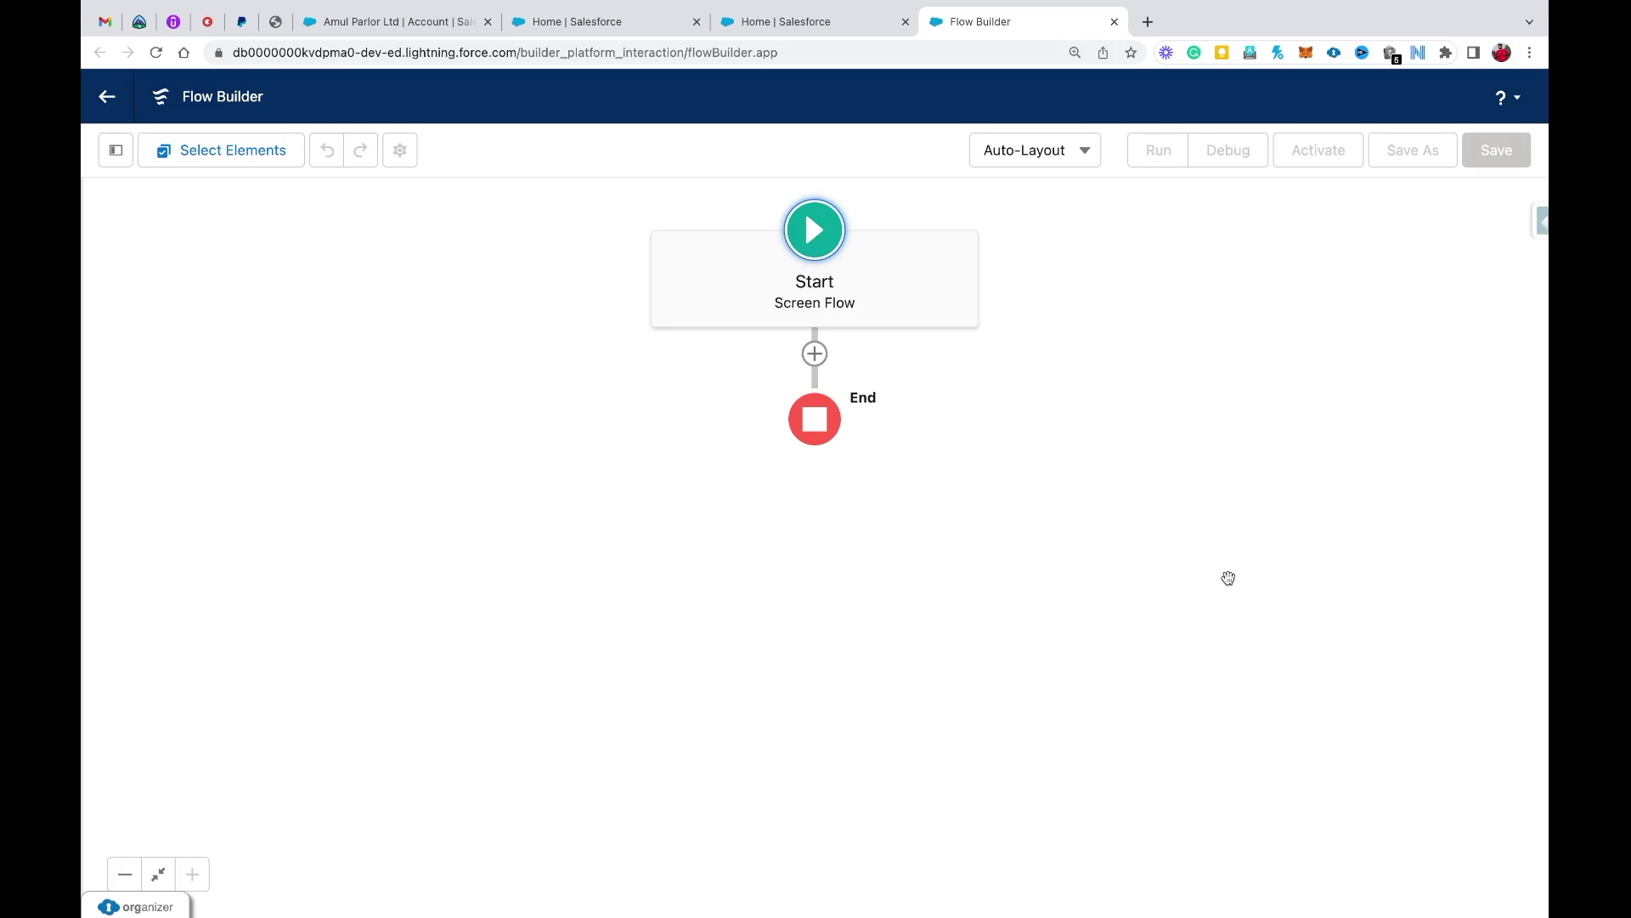
left_click(815, 354)
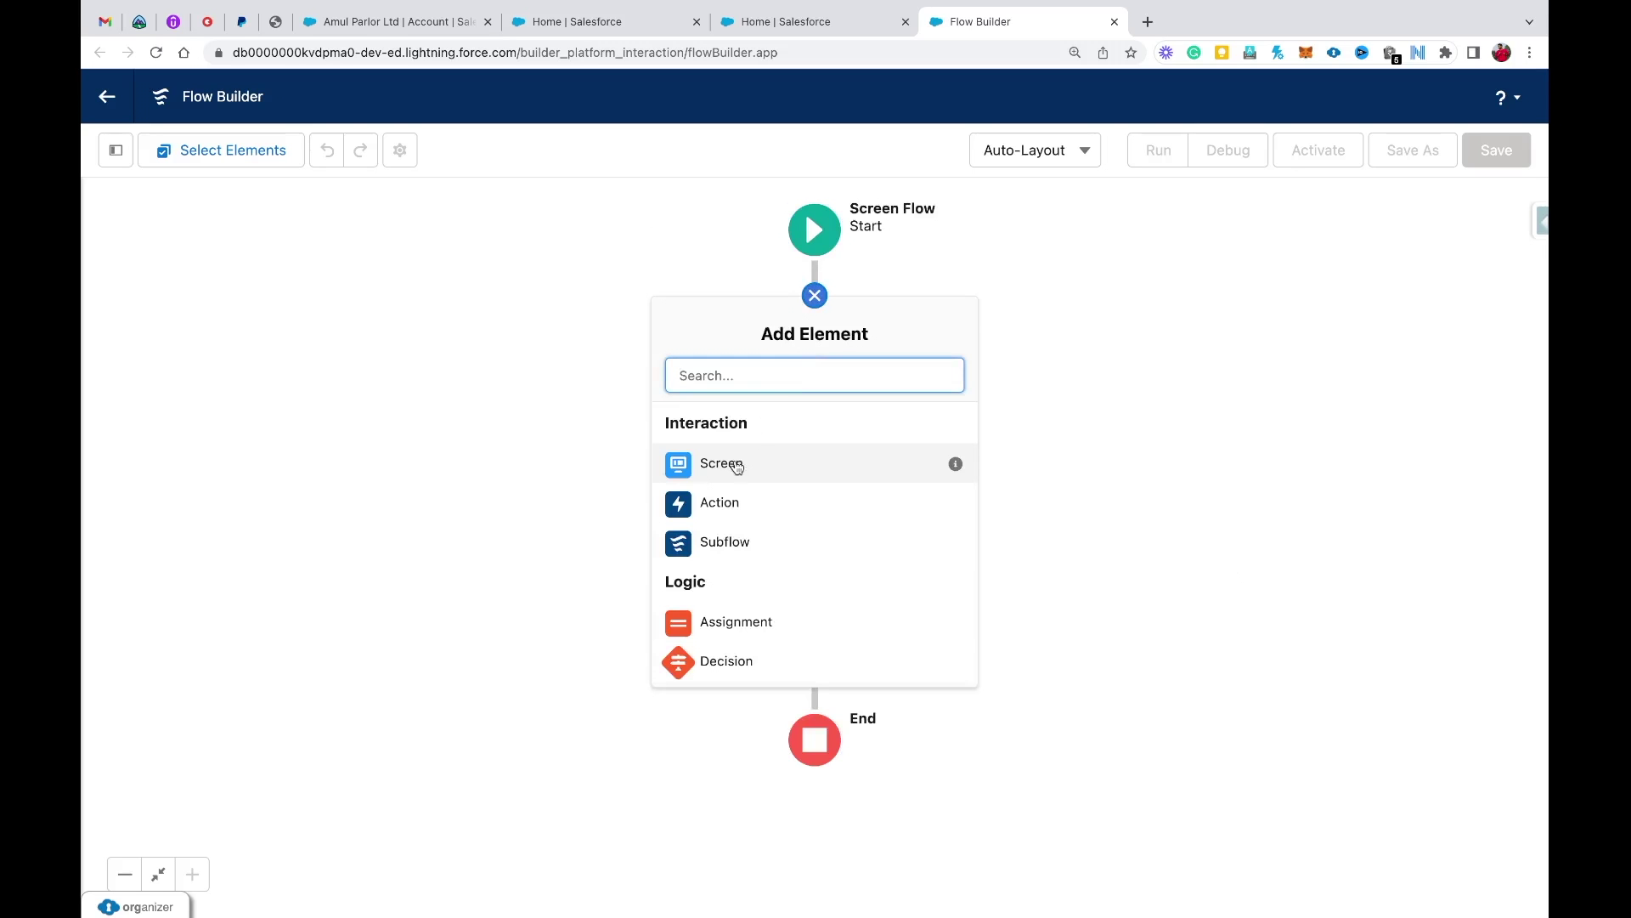
left_click(736, 465)
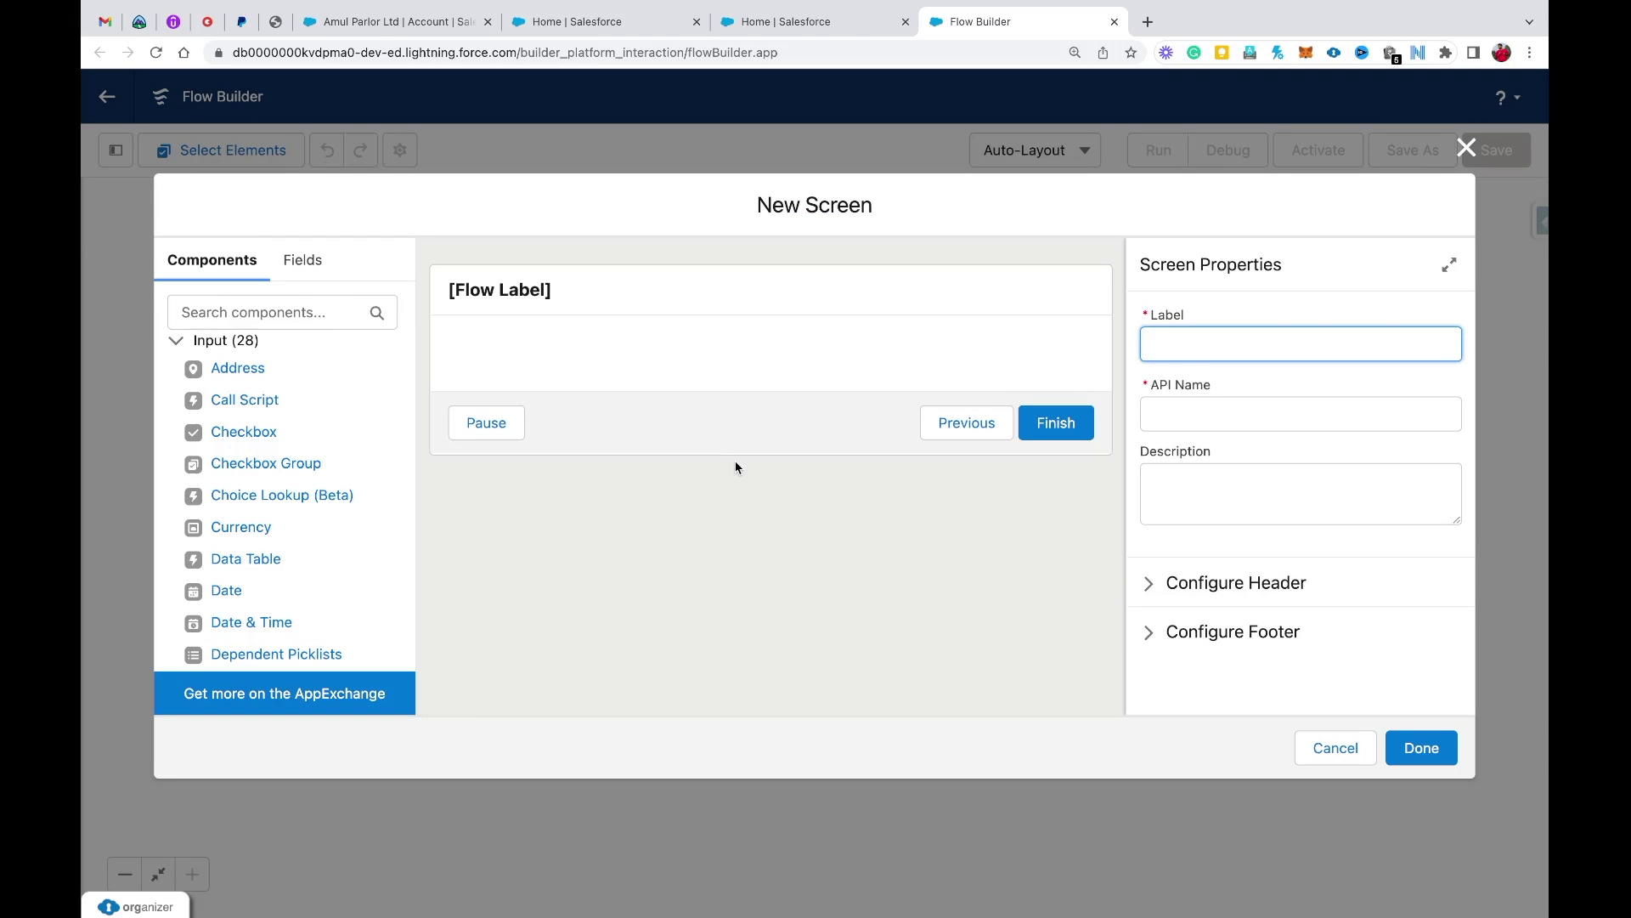
left_click(1467, 148)
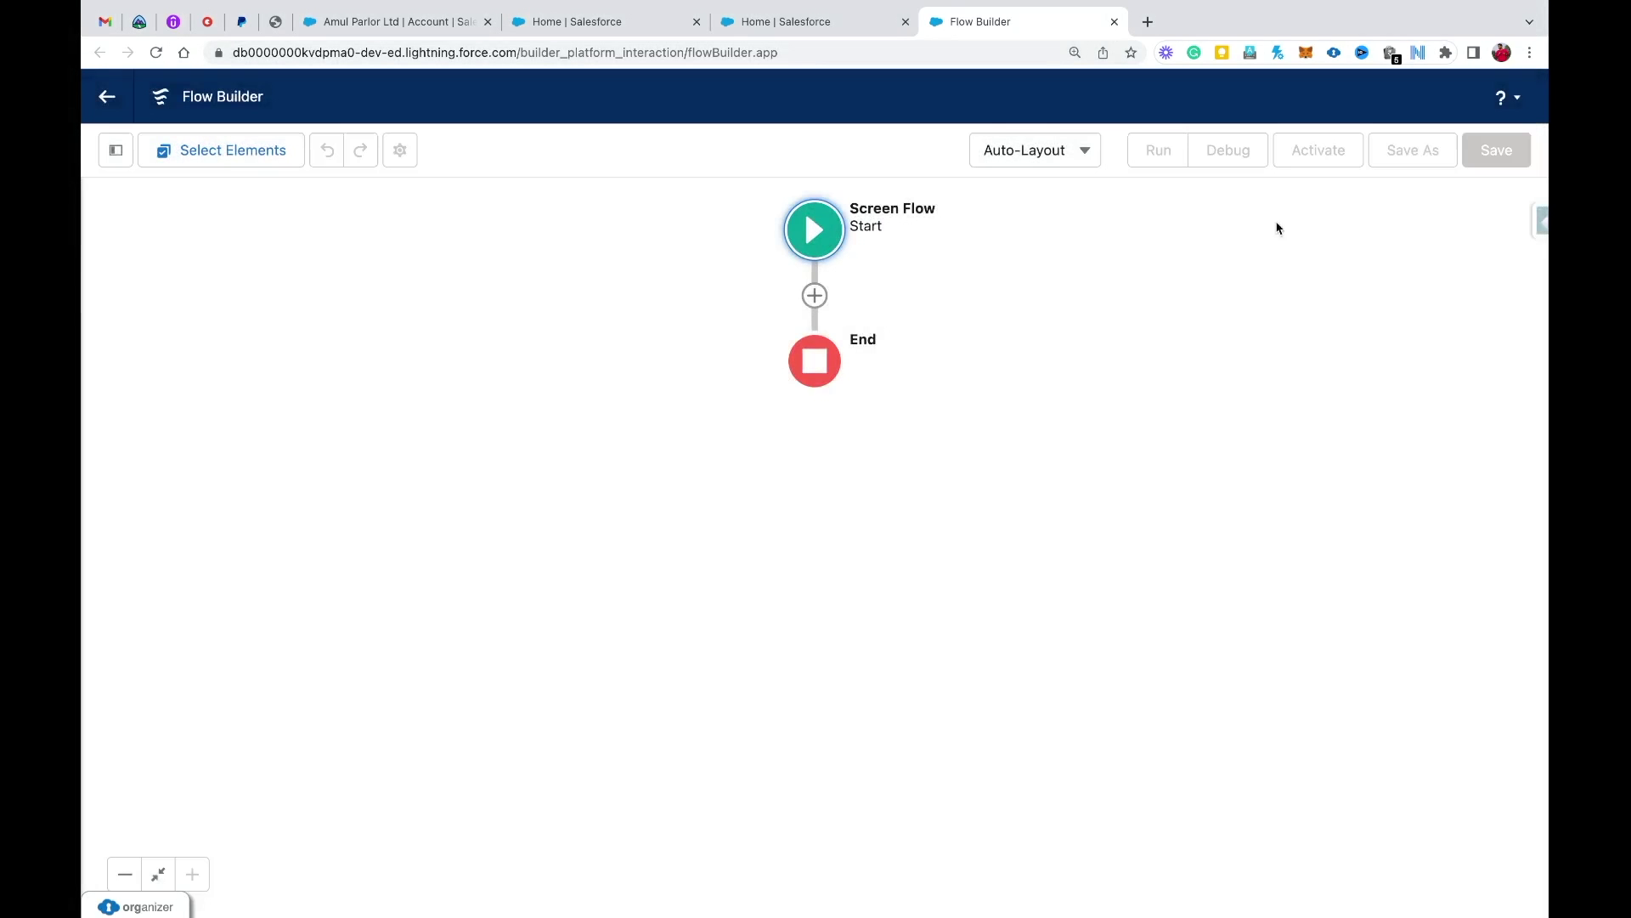
- Add a Screen element between Start and End and label it Account Details
left_click(813, 298)
mouse_move(958, 472)
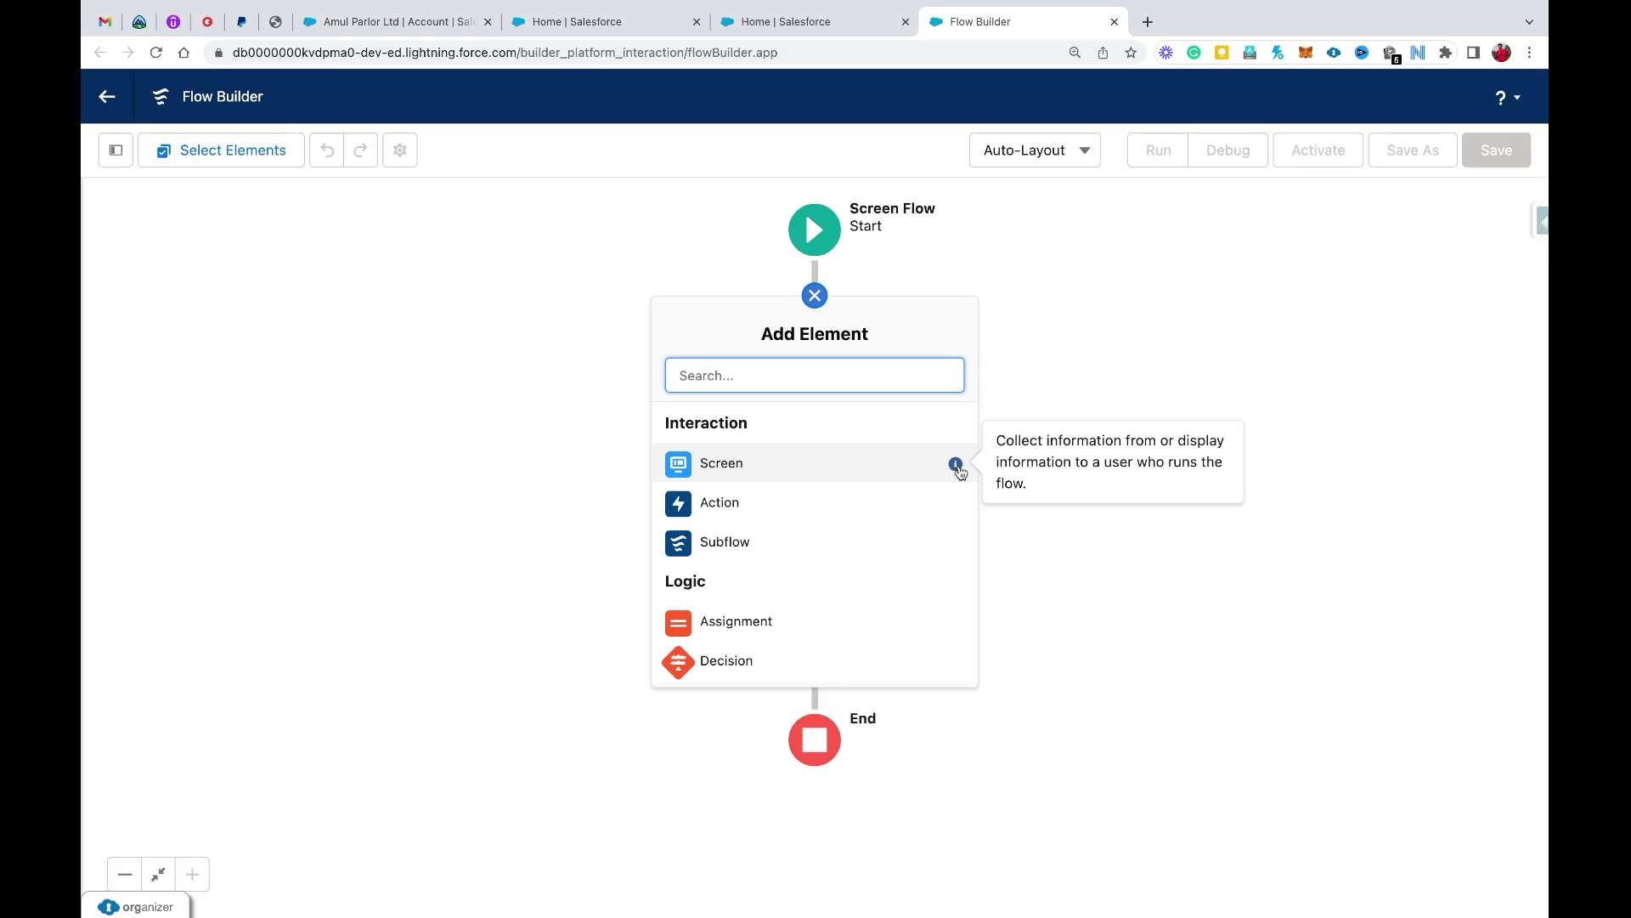
mouse_move(957, 503)
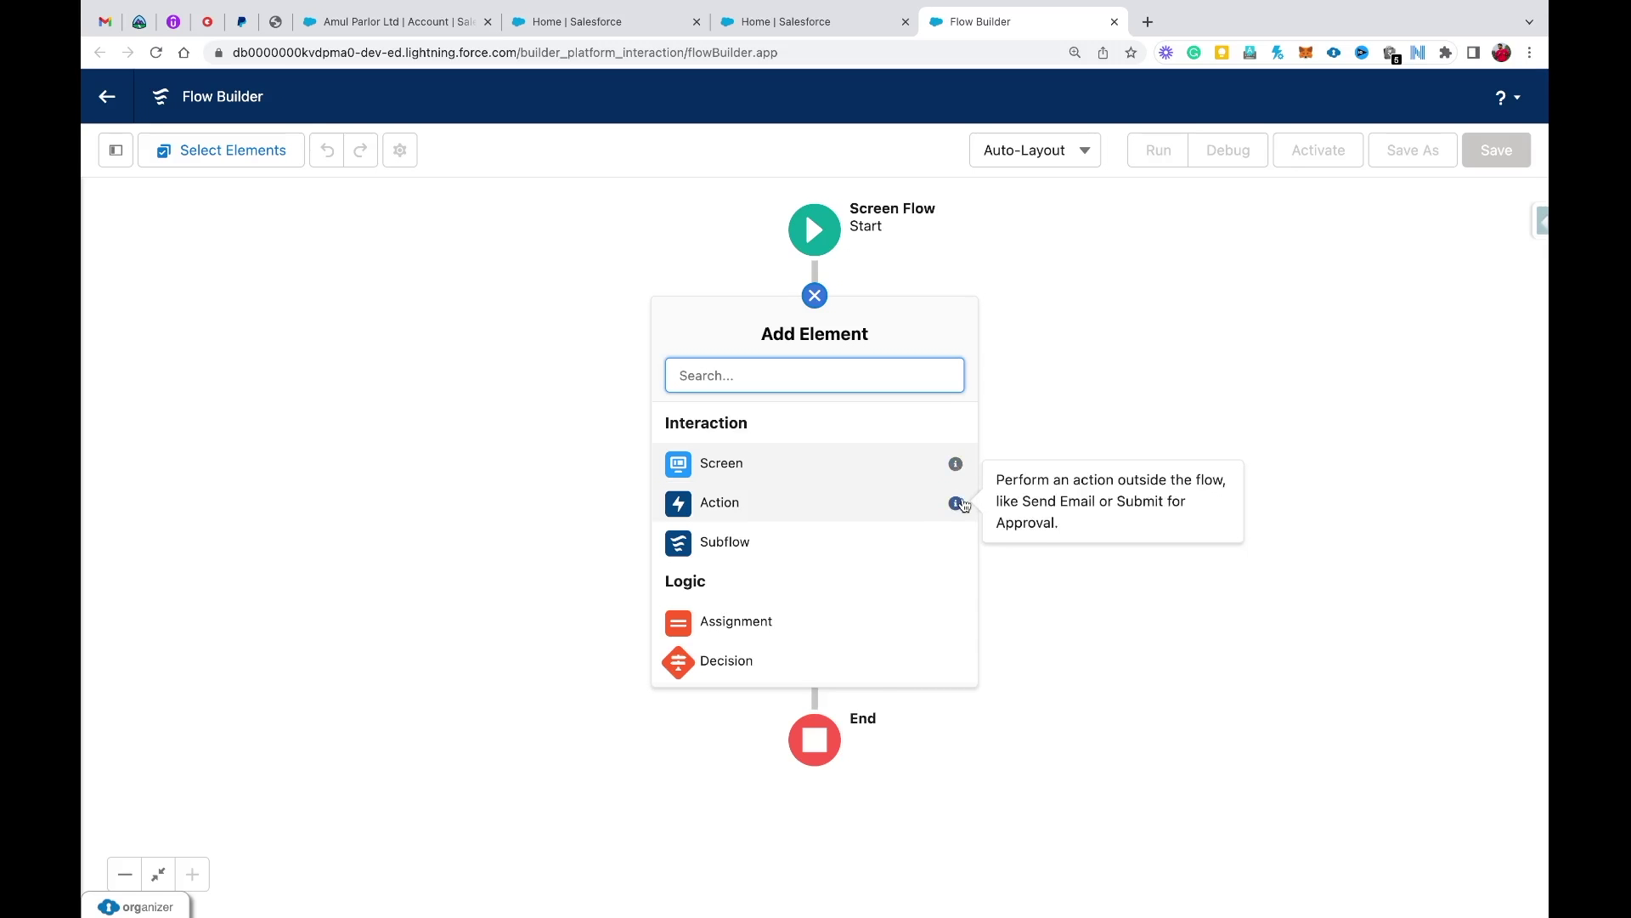
scroll(892, 553, "down", 5)
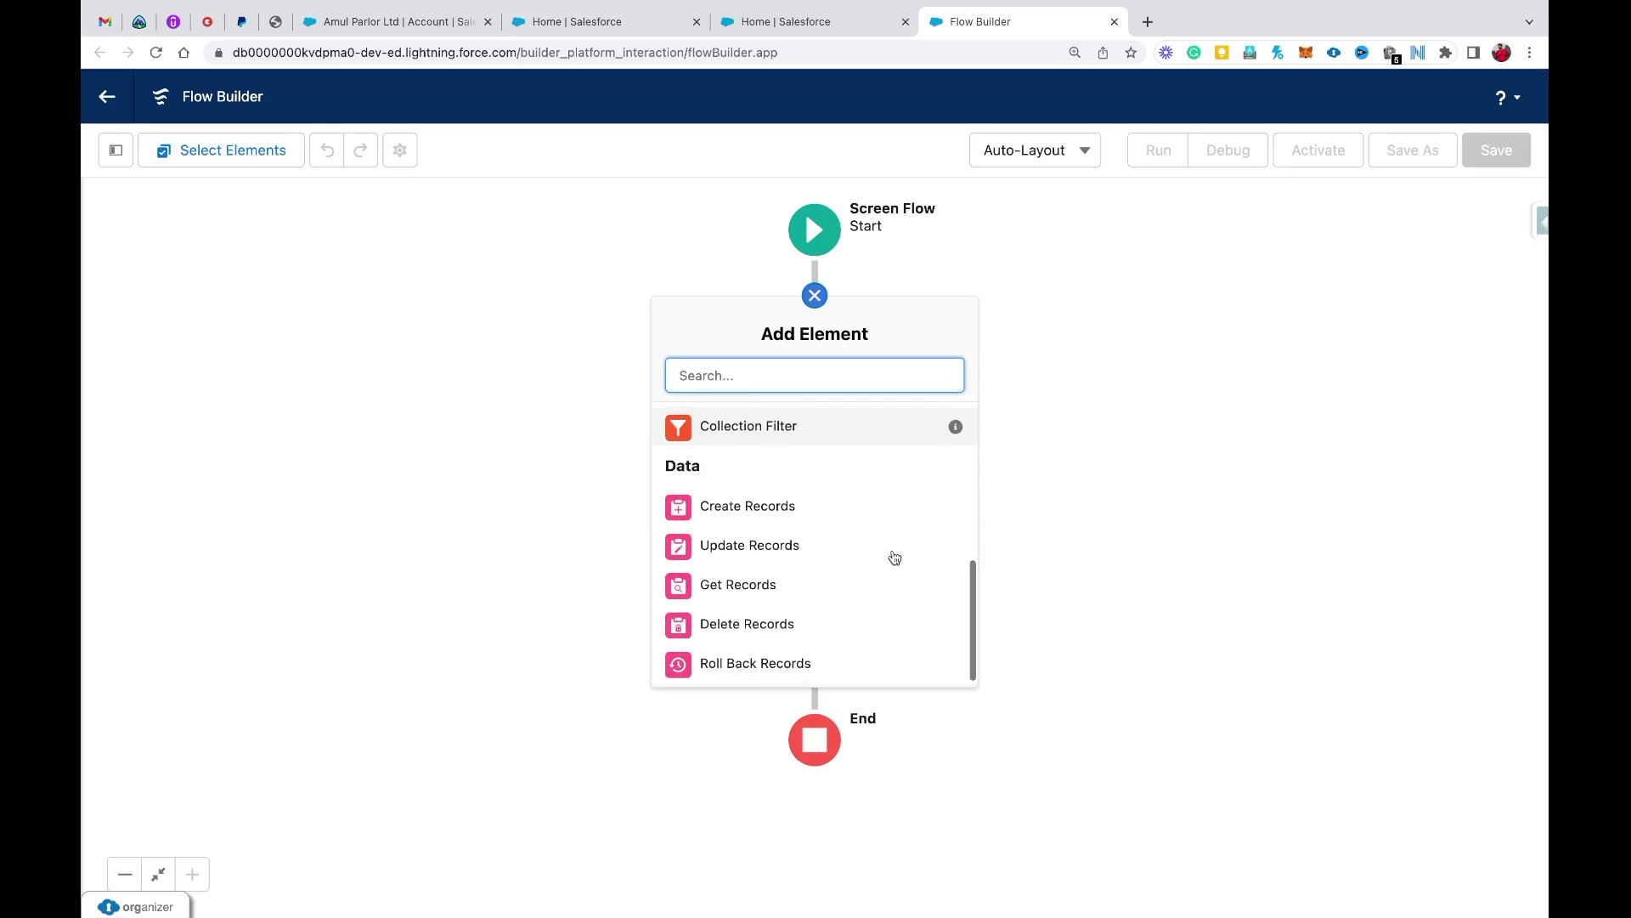
scroll(834, 533, "up", 5)
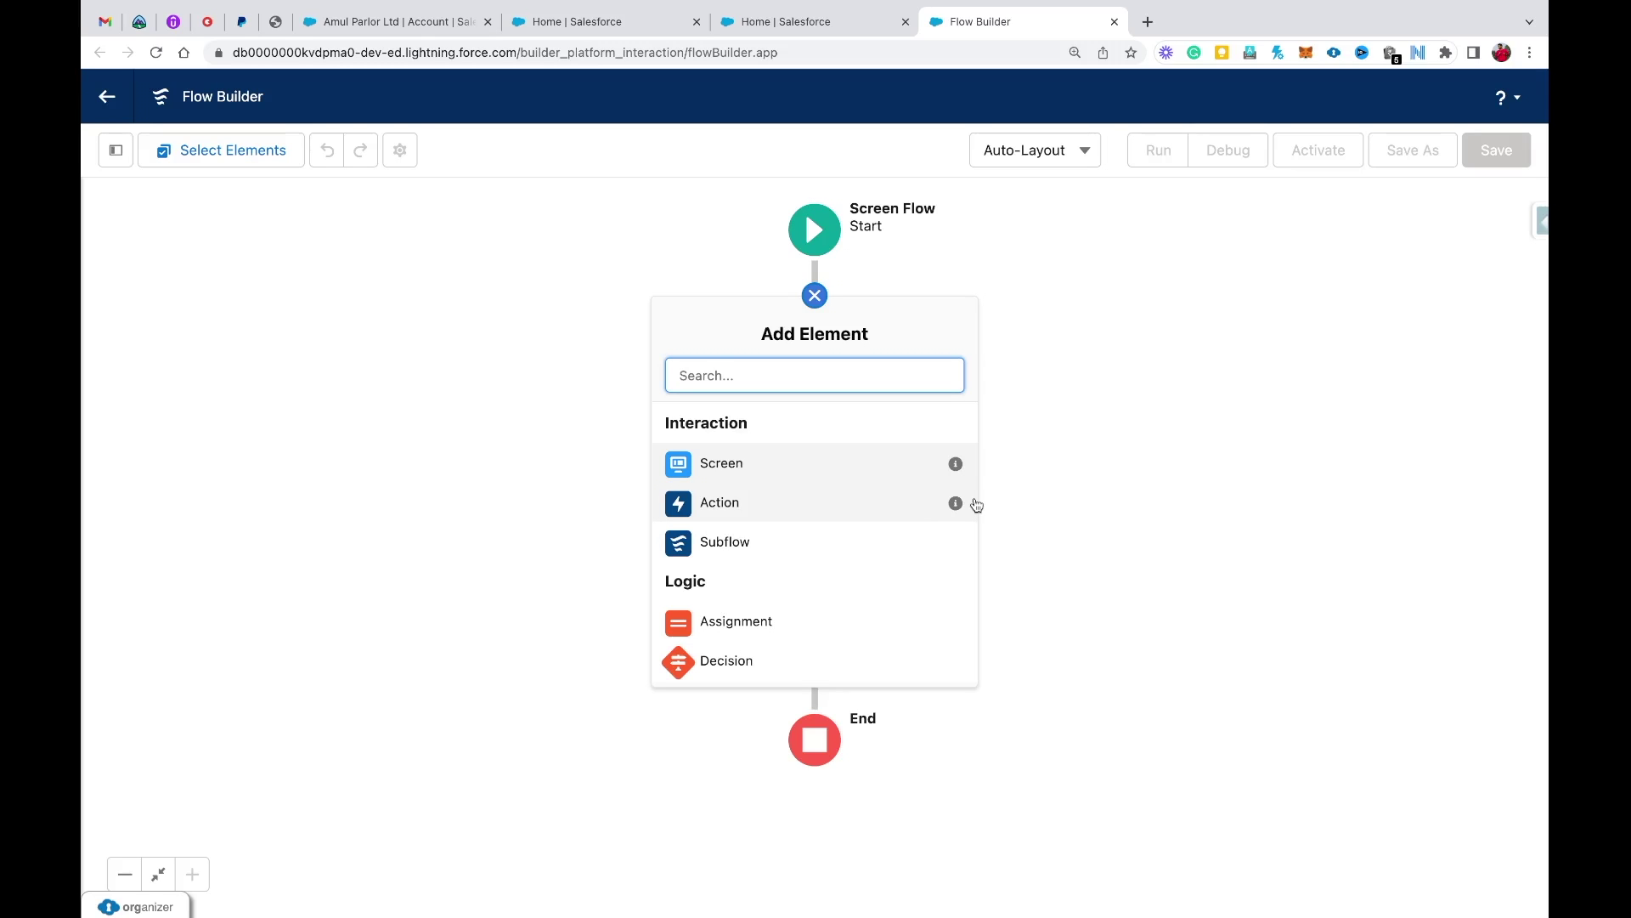
left_click(779, 466)
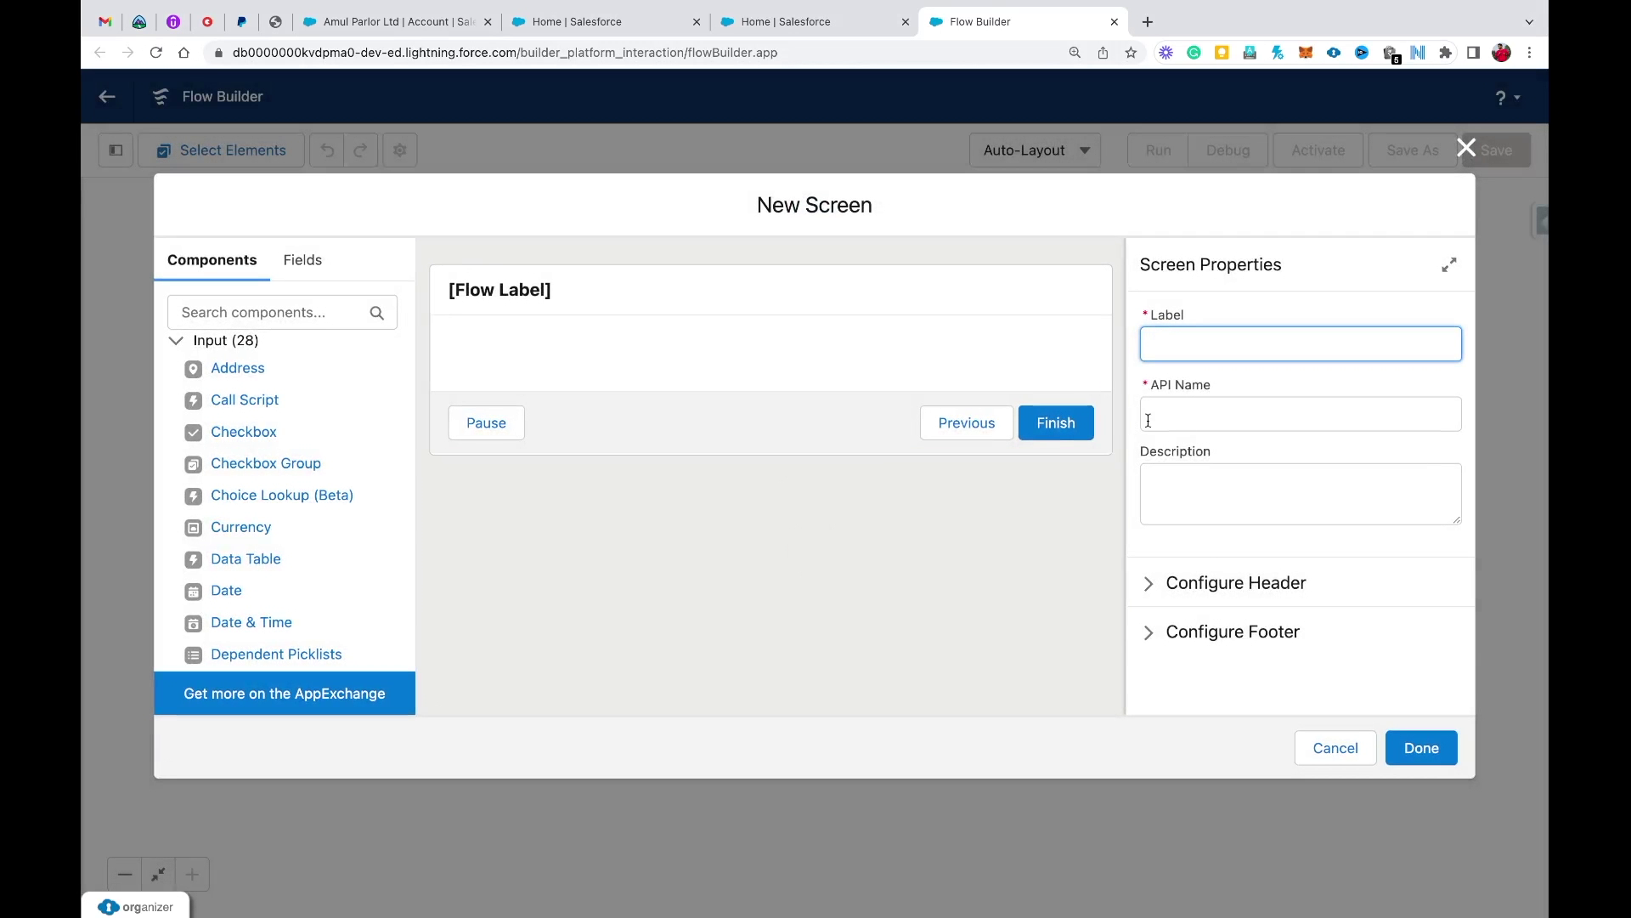
type("Account Details")
- Add a Text input component to the screen, label it Account Name and make it required
left_click(272, 312)
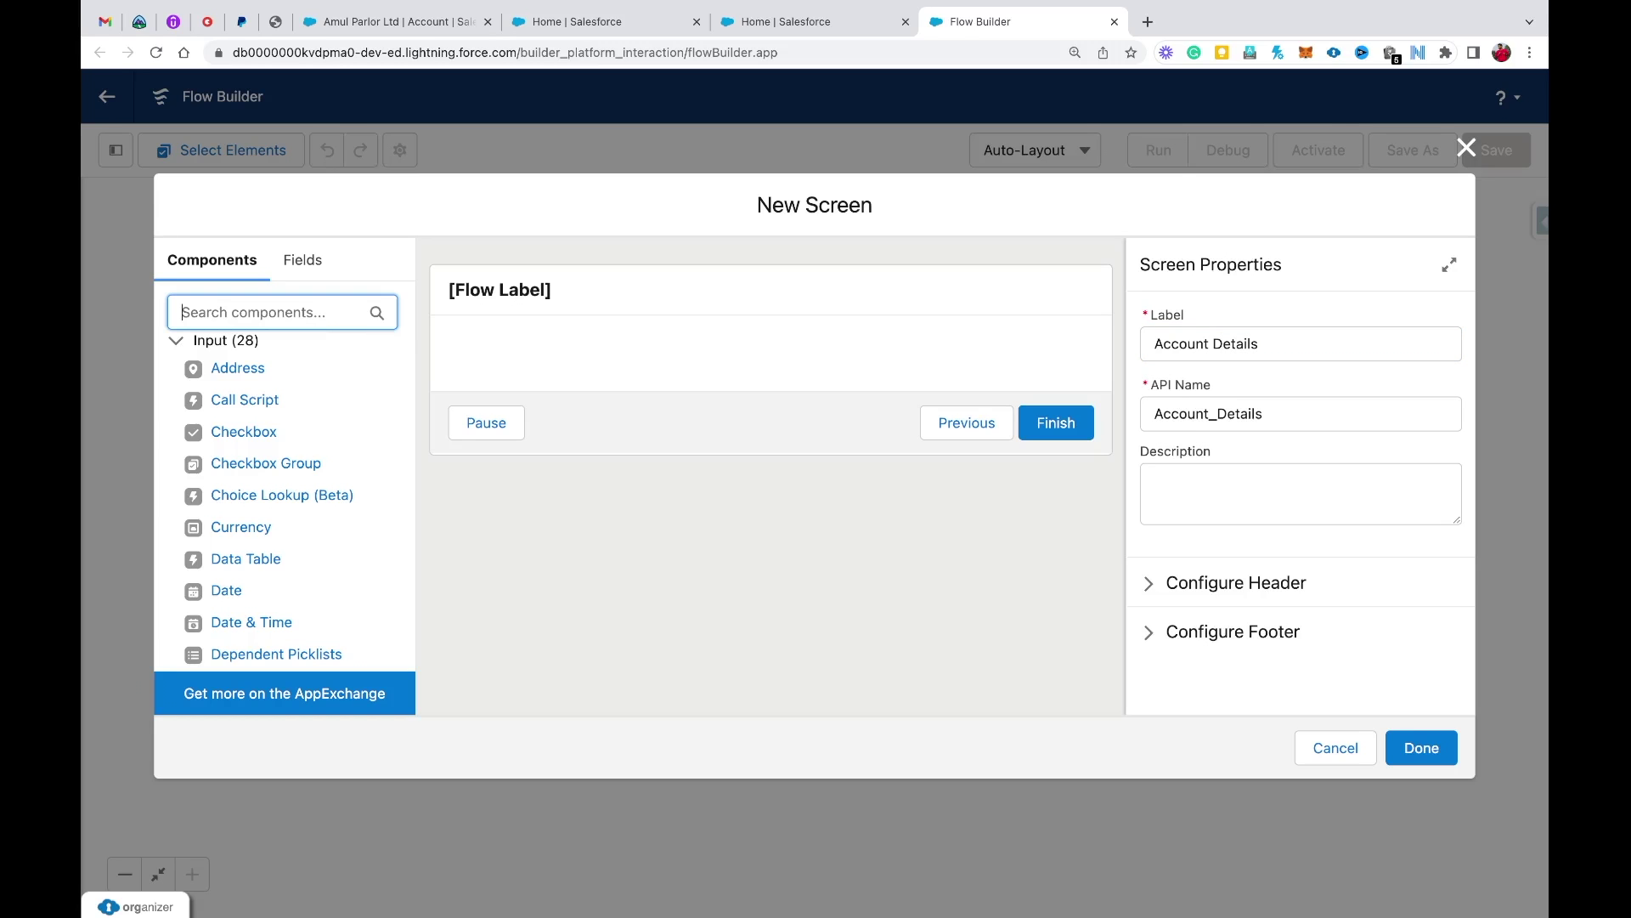
type("Text")
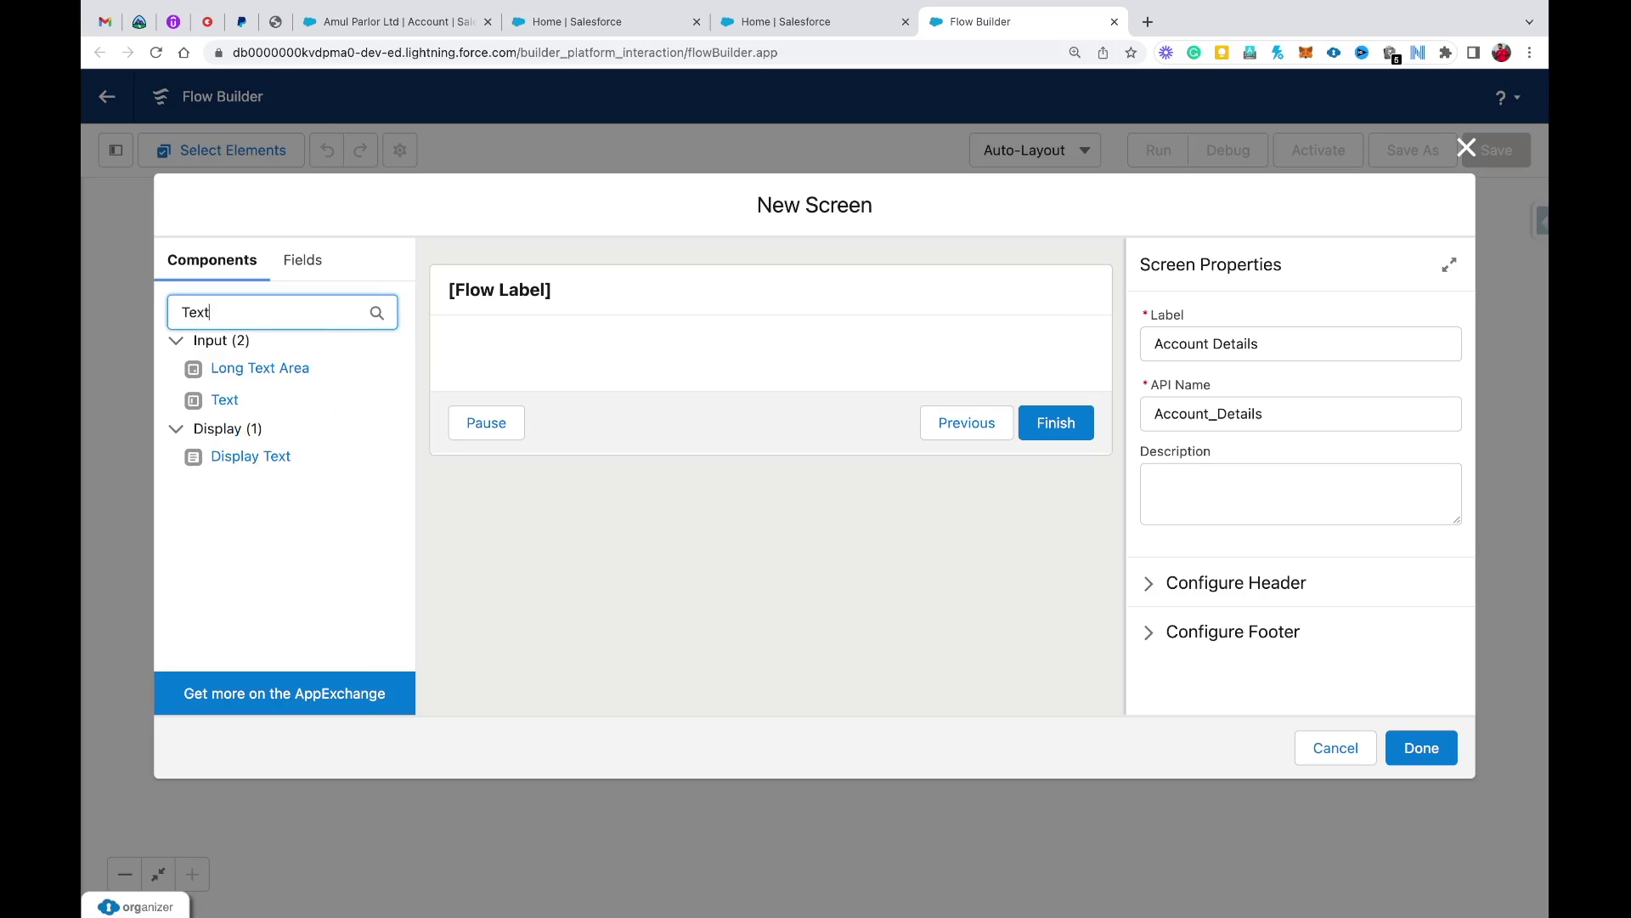
left_click_drag(230, 404, 497, 367)
left_click(1261, 341)
type("Ac")
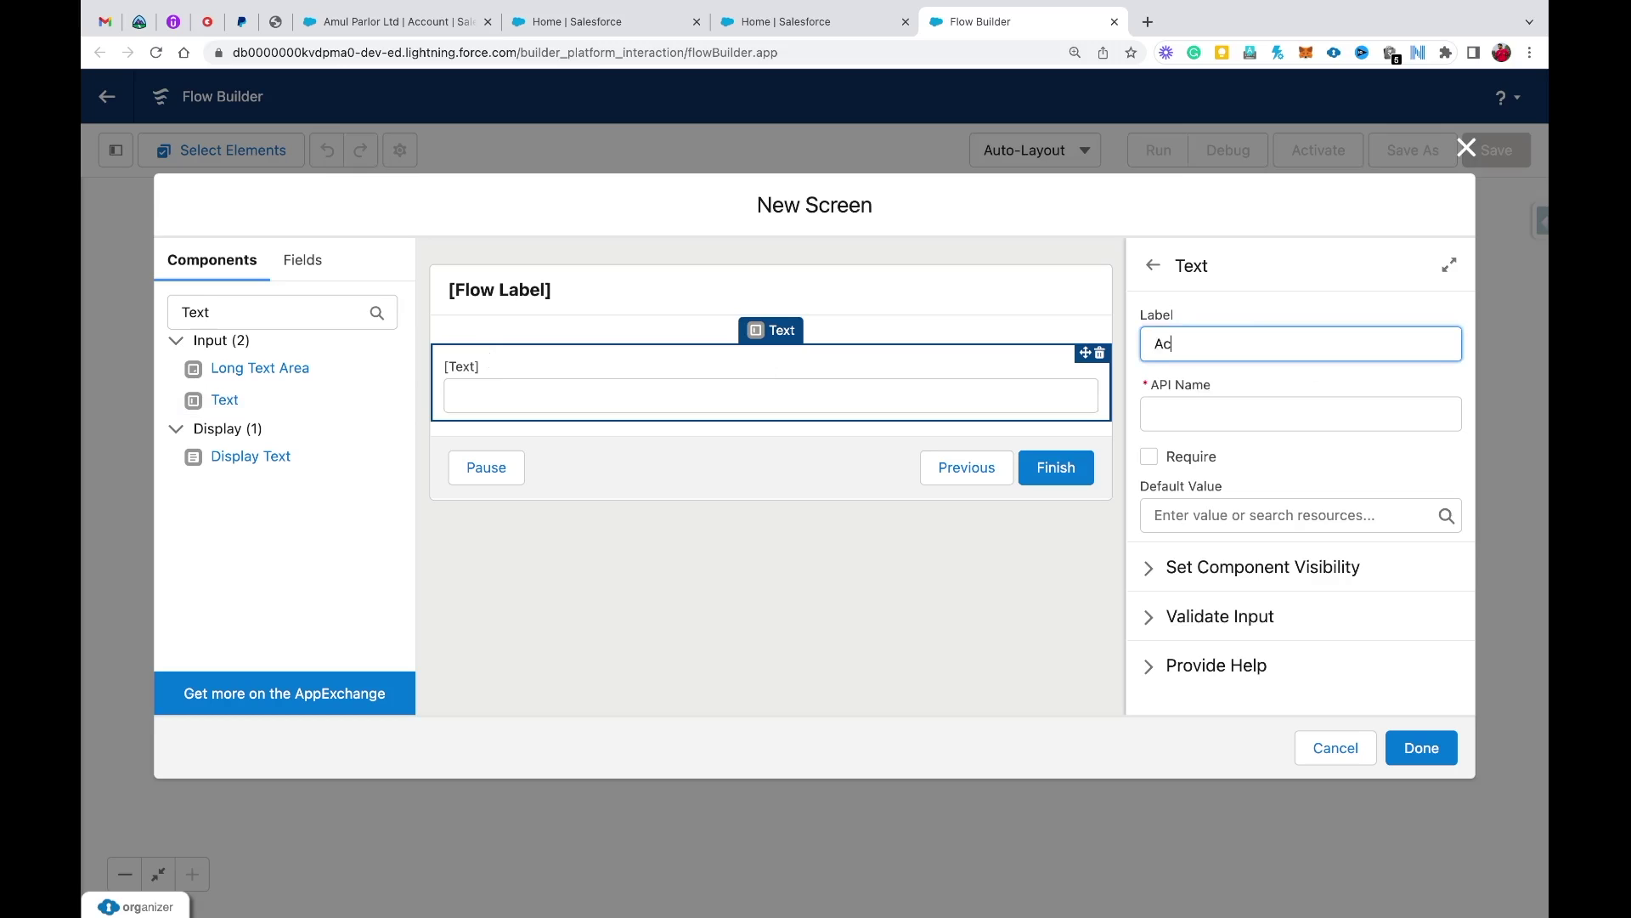
type("count Namer")
left_click(1298, 412)
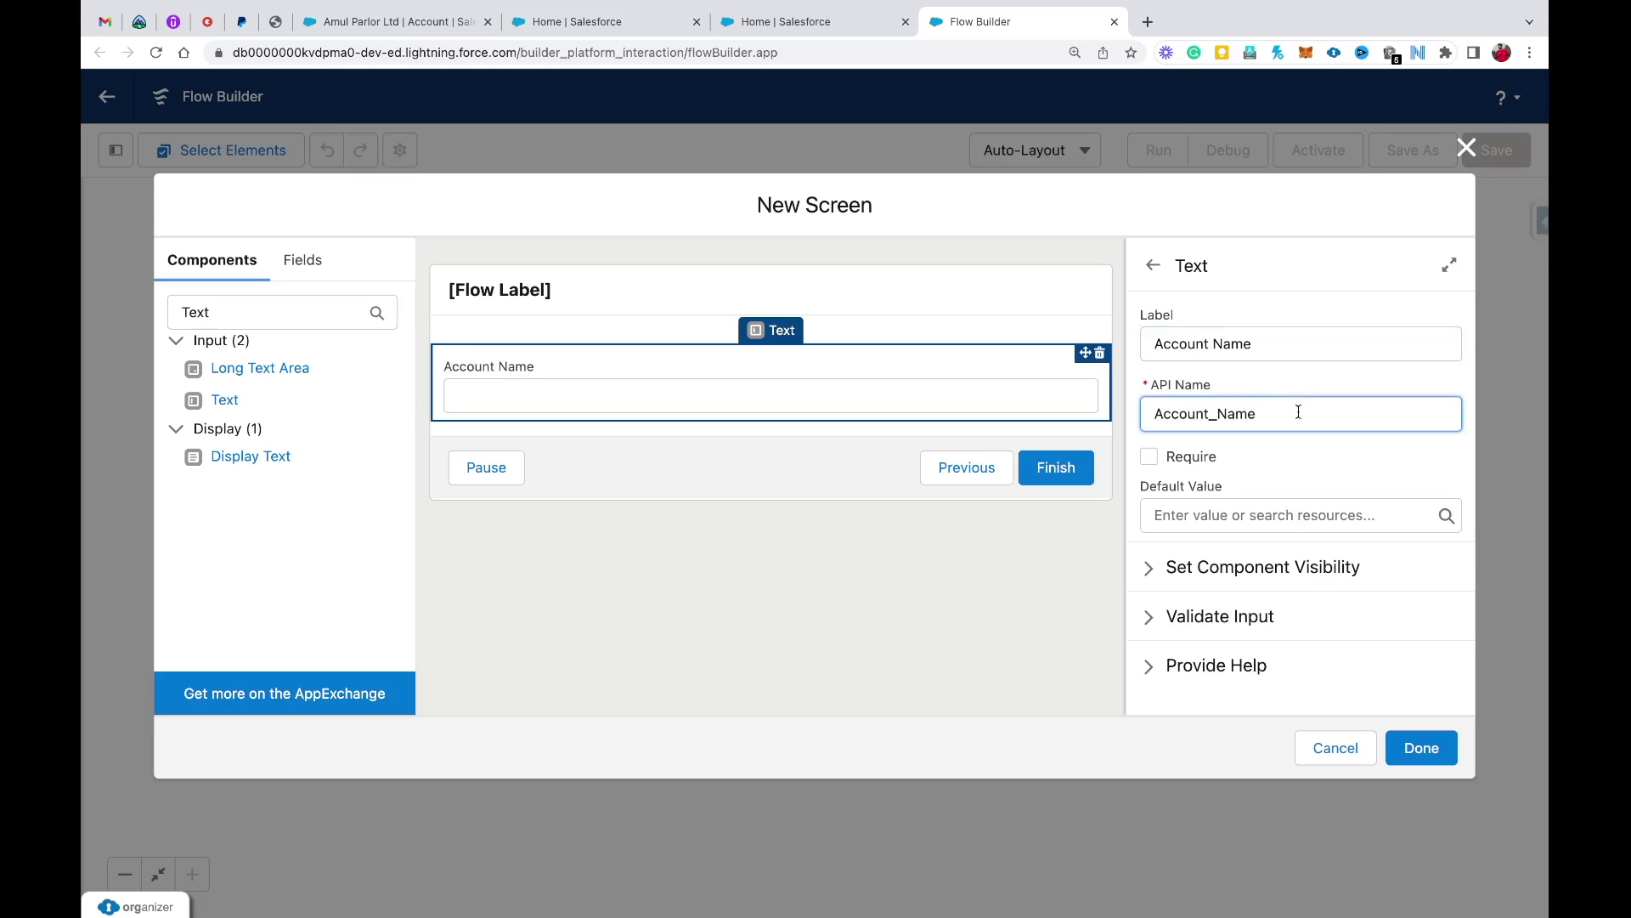
left_click(1148, 457)
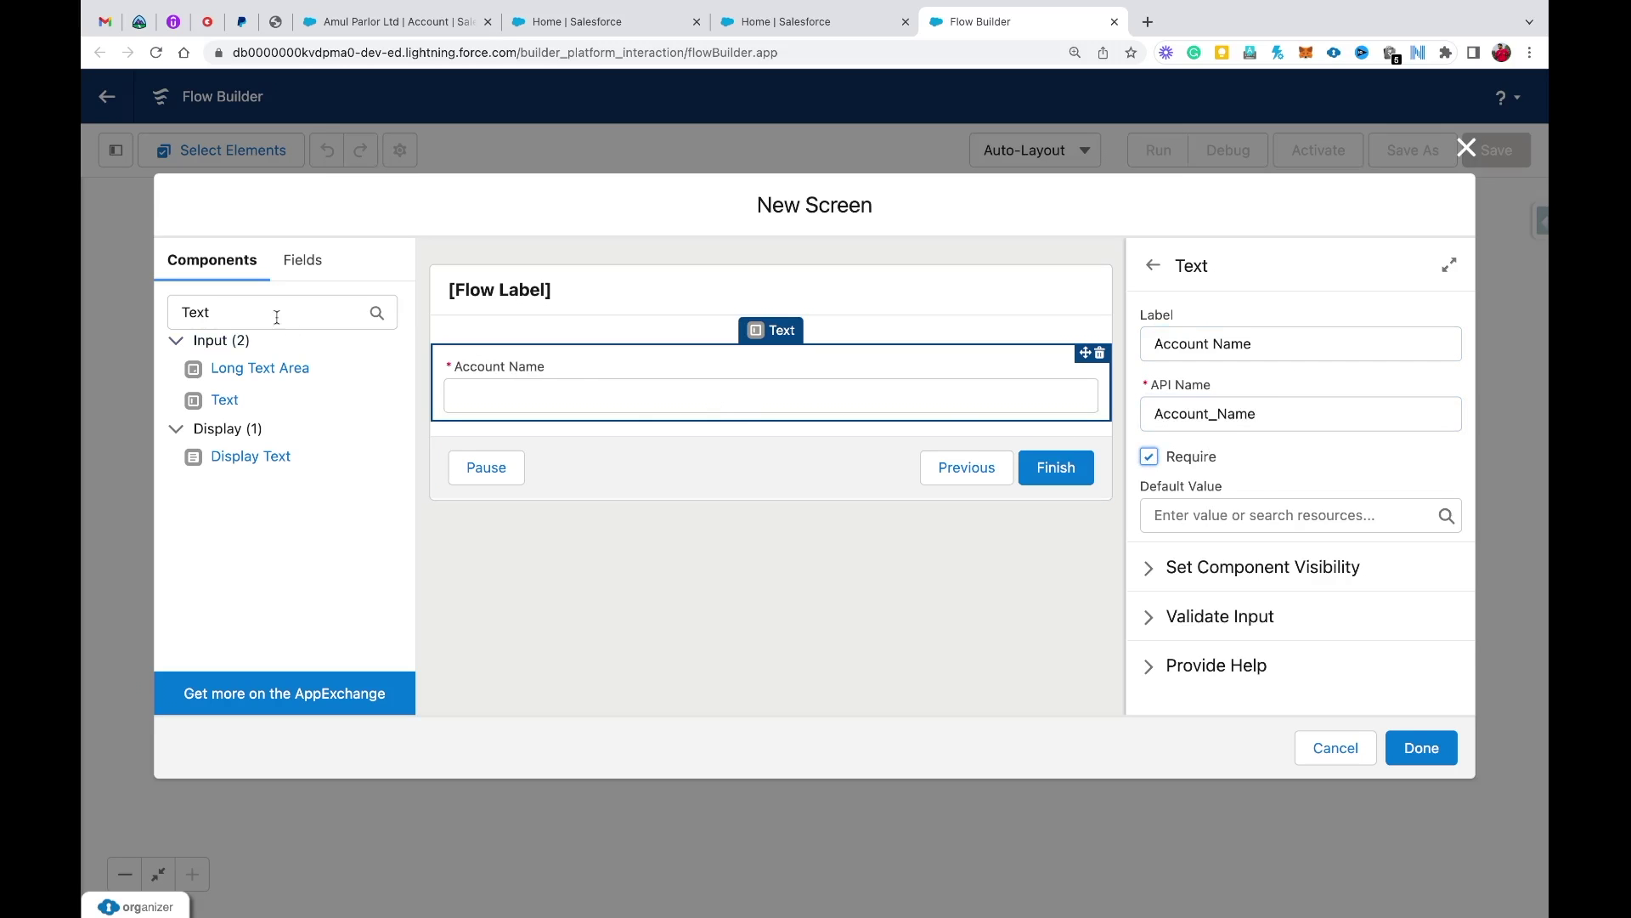
- Find the Address component and place it below the Account Name field
left_click(234, 314)
key("BackSpace")
key("BackSpace")
key("BackSpace")
key("BackSpace")
type("adre")
key("BackSpace")
key("BackSpace")
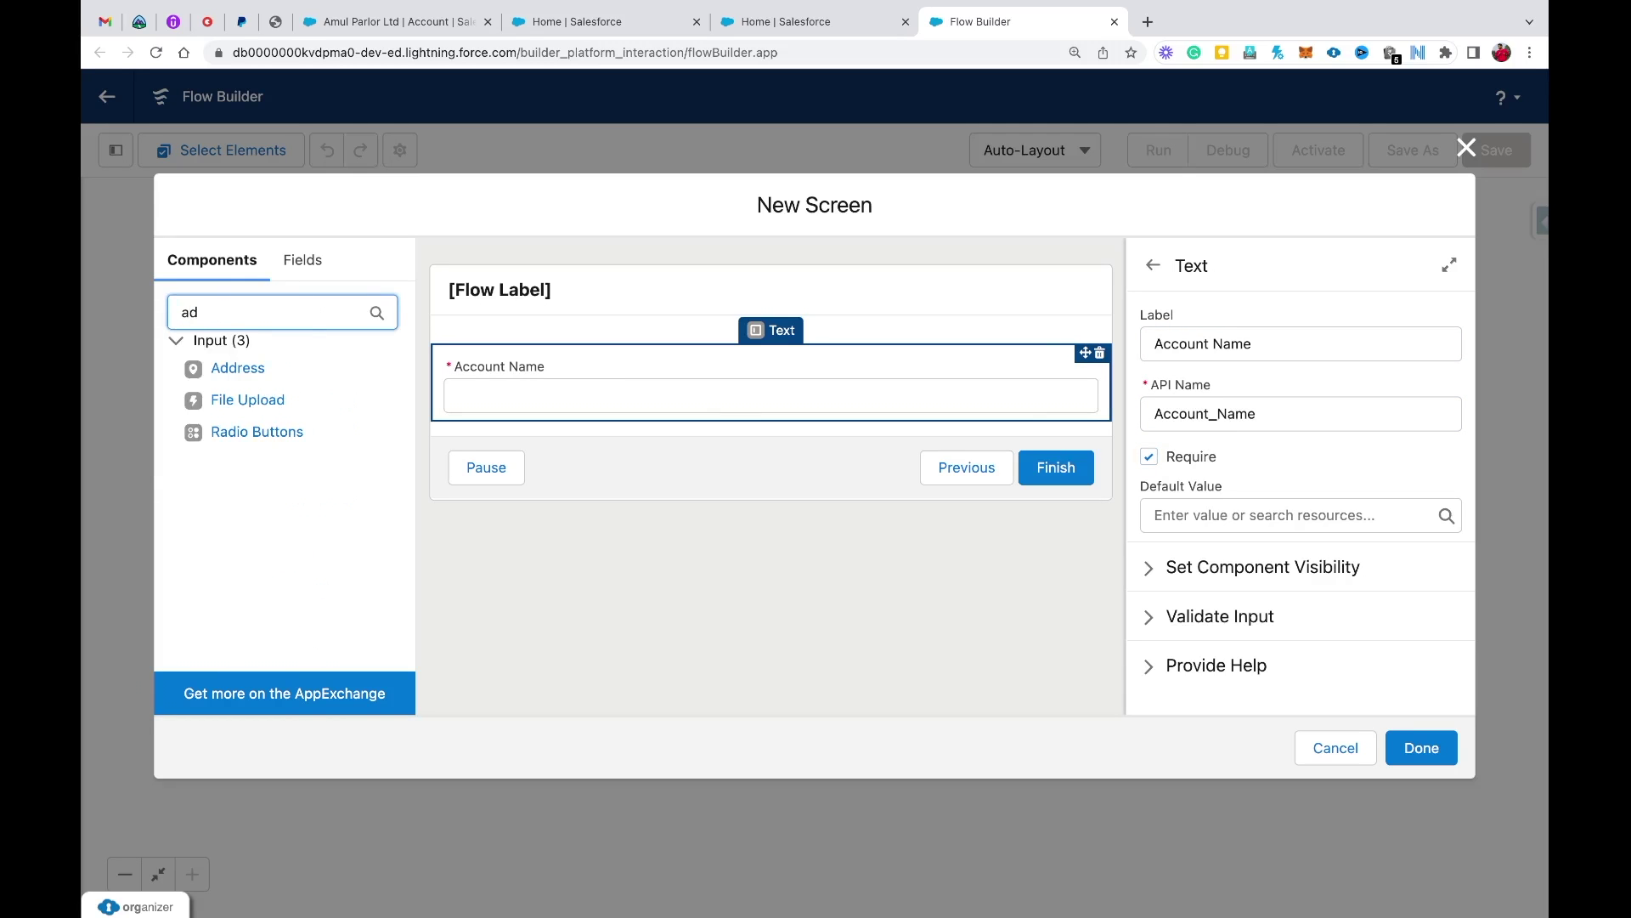
left_click_drag(238, 368, 448, 432)
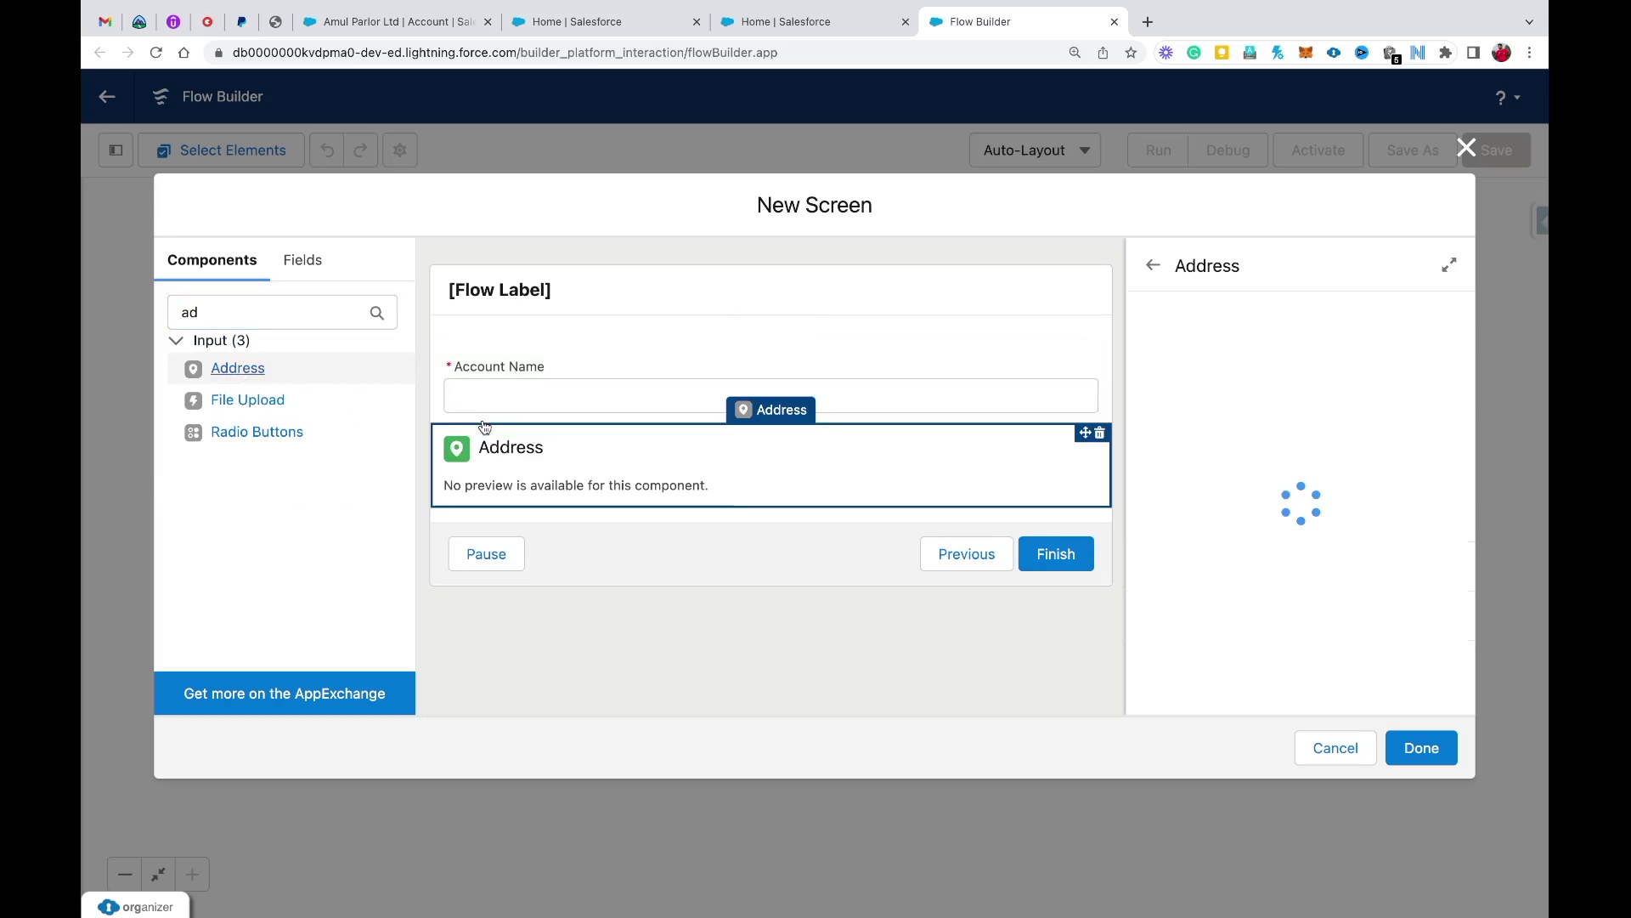
- Set the address component's API name to Billing_Address
left_click(1223, 340)
type("Billing Address")
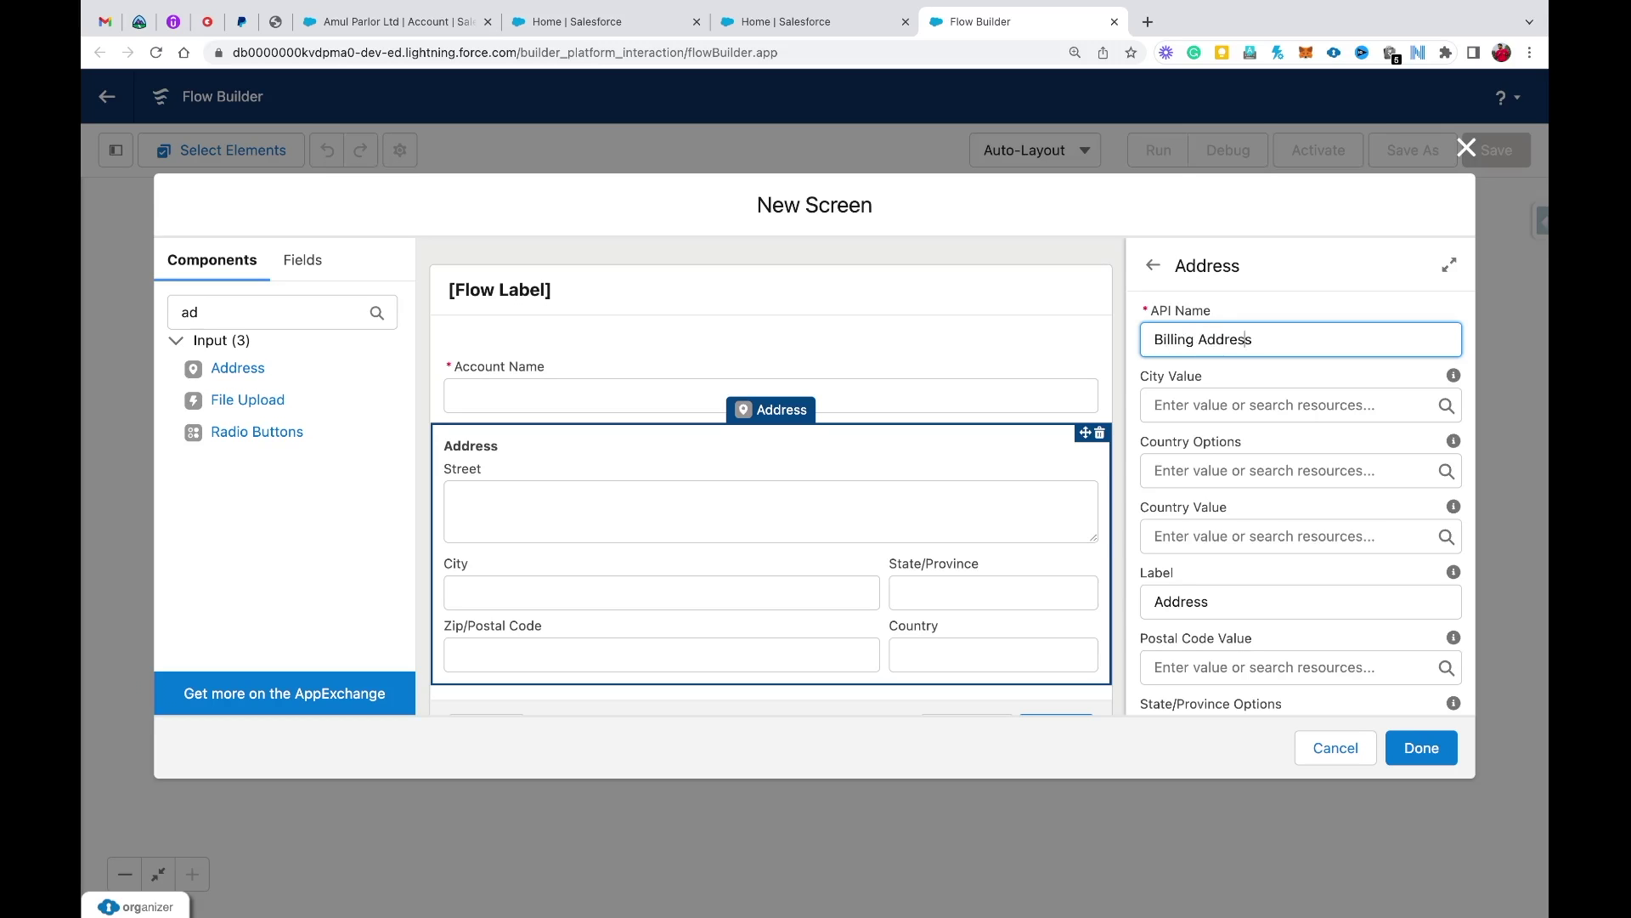
key("BackSpace")
type("_")
left_click_drag(1285, 343, 1129, 349)
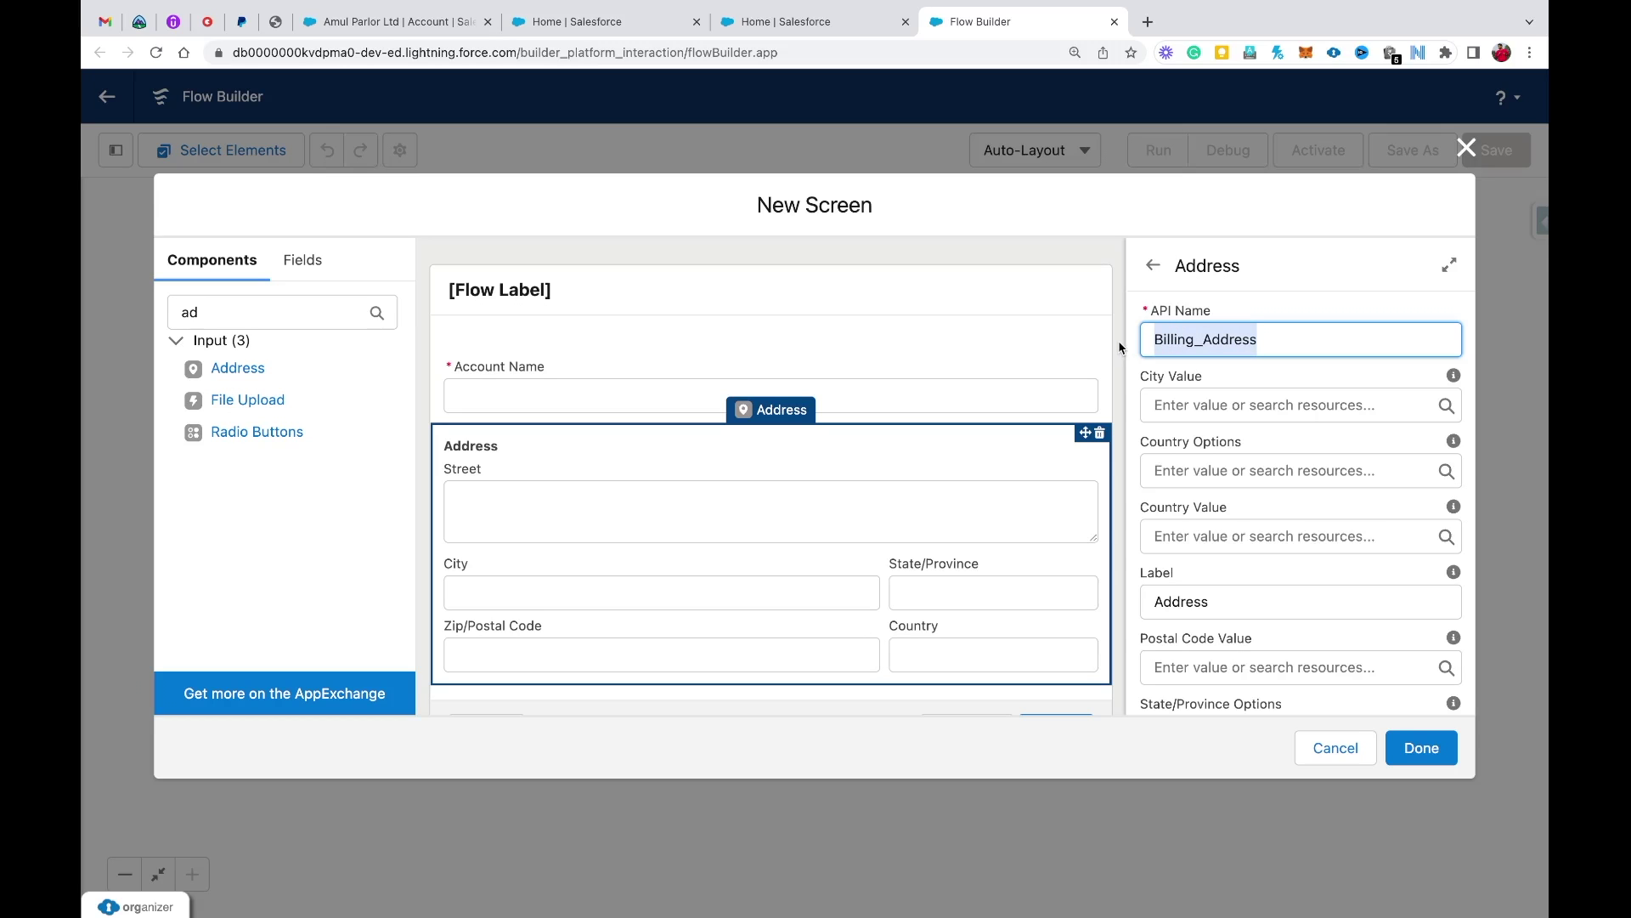
left_click(888, 510)
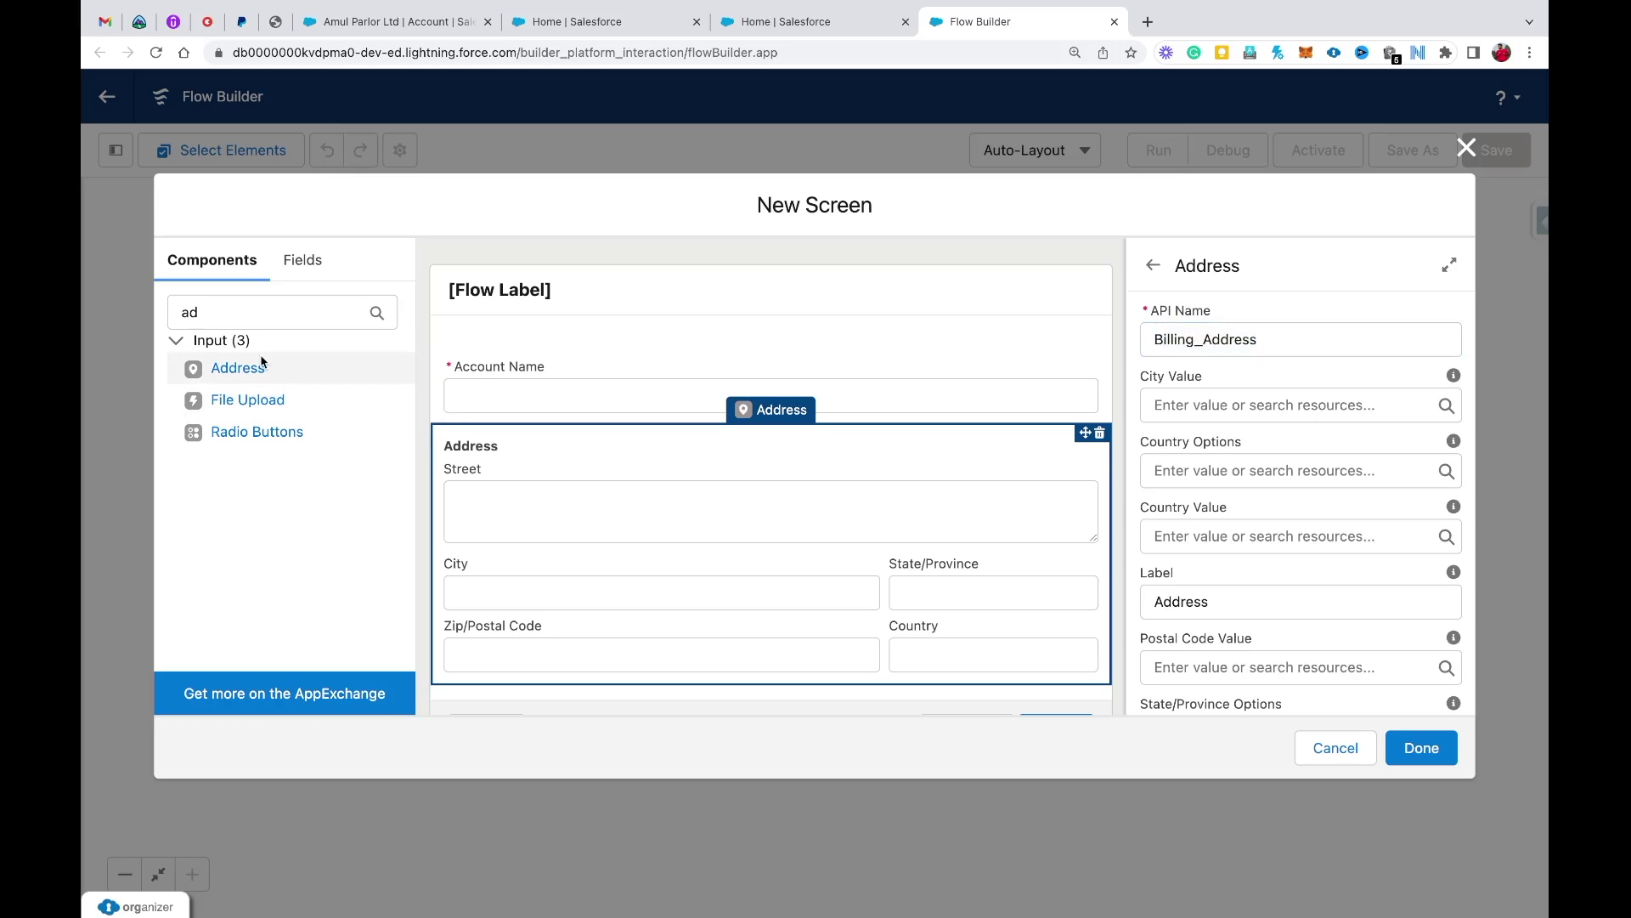
- Add a second Address component below the first and set its API name to Shipping_Address
left_click_drag(233, 374, 476, 691)
left_click_drag(1195, 344, 1150, 344)
type("Sh")
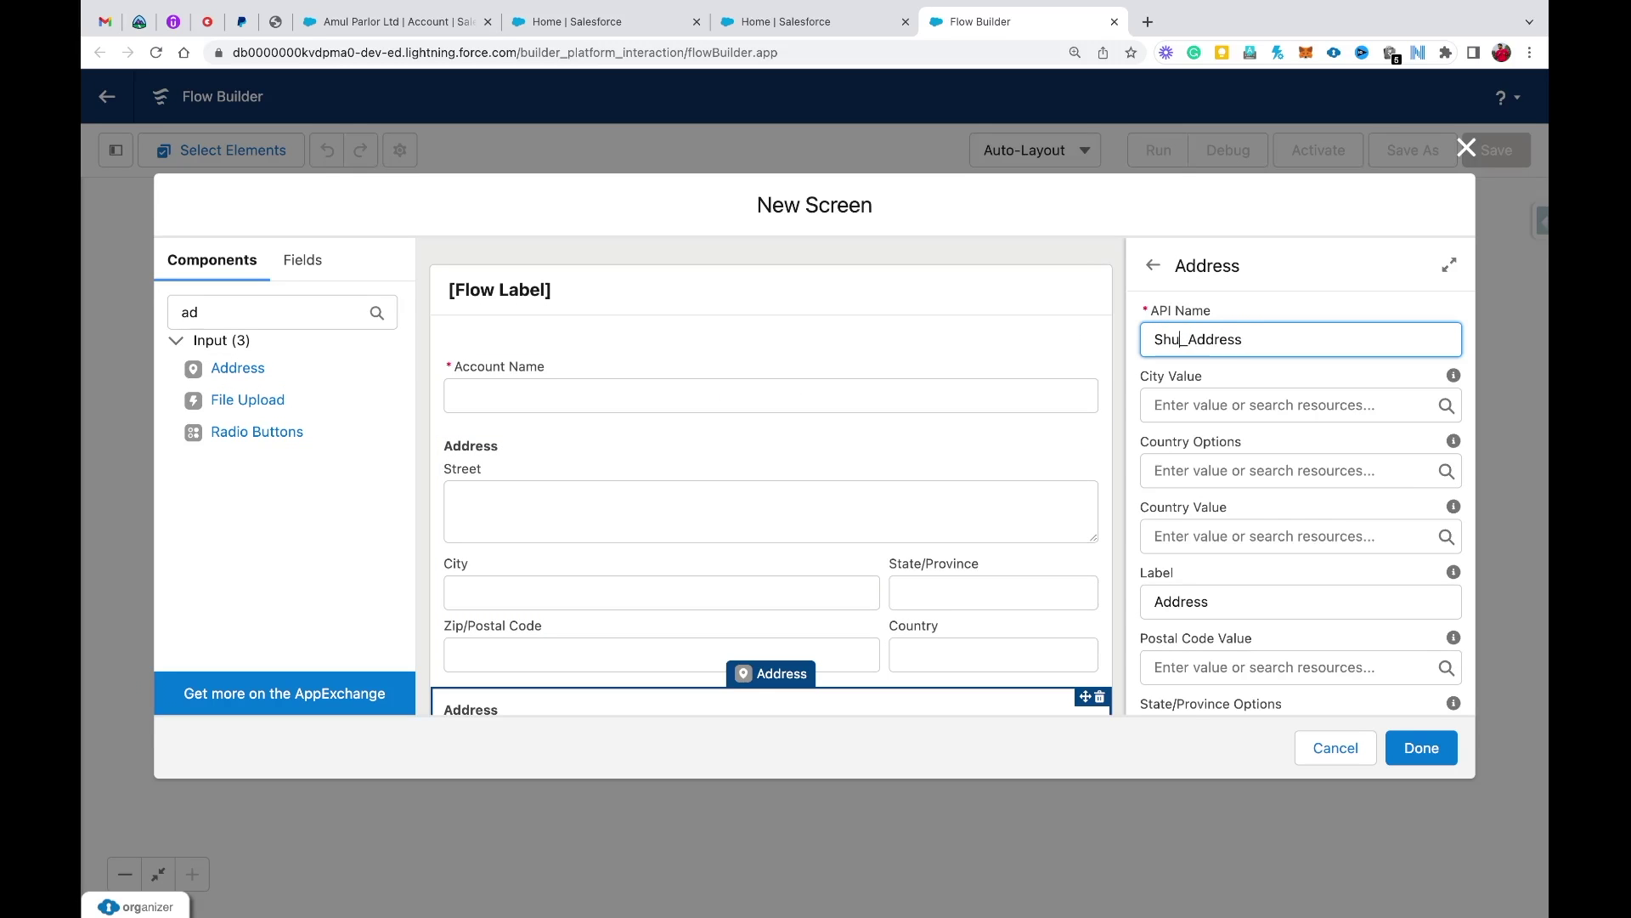
type("ipp")
left_click(1280, 322)
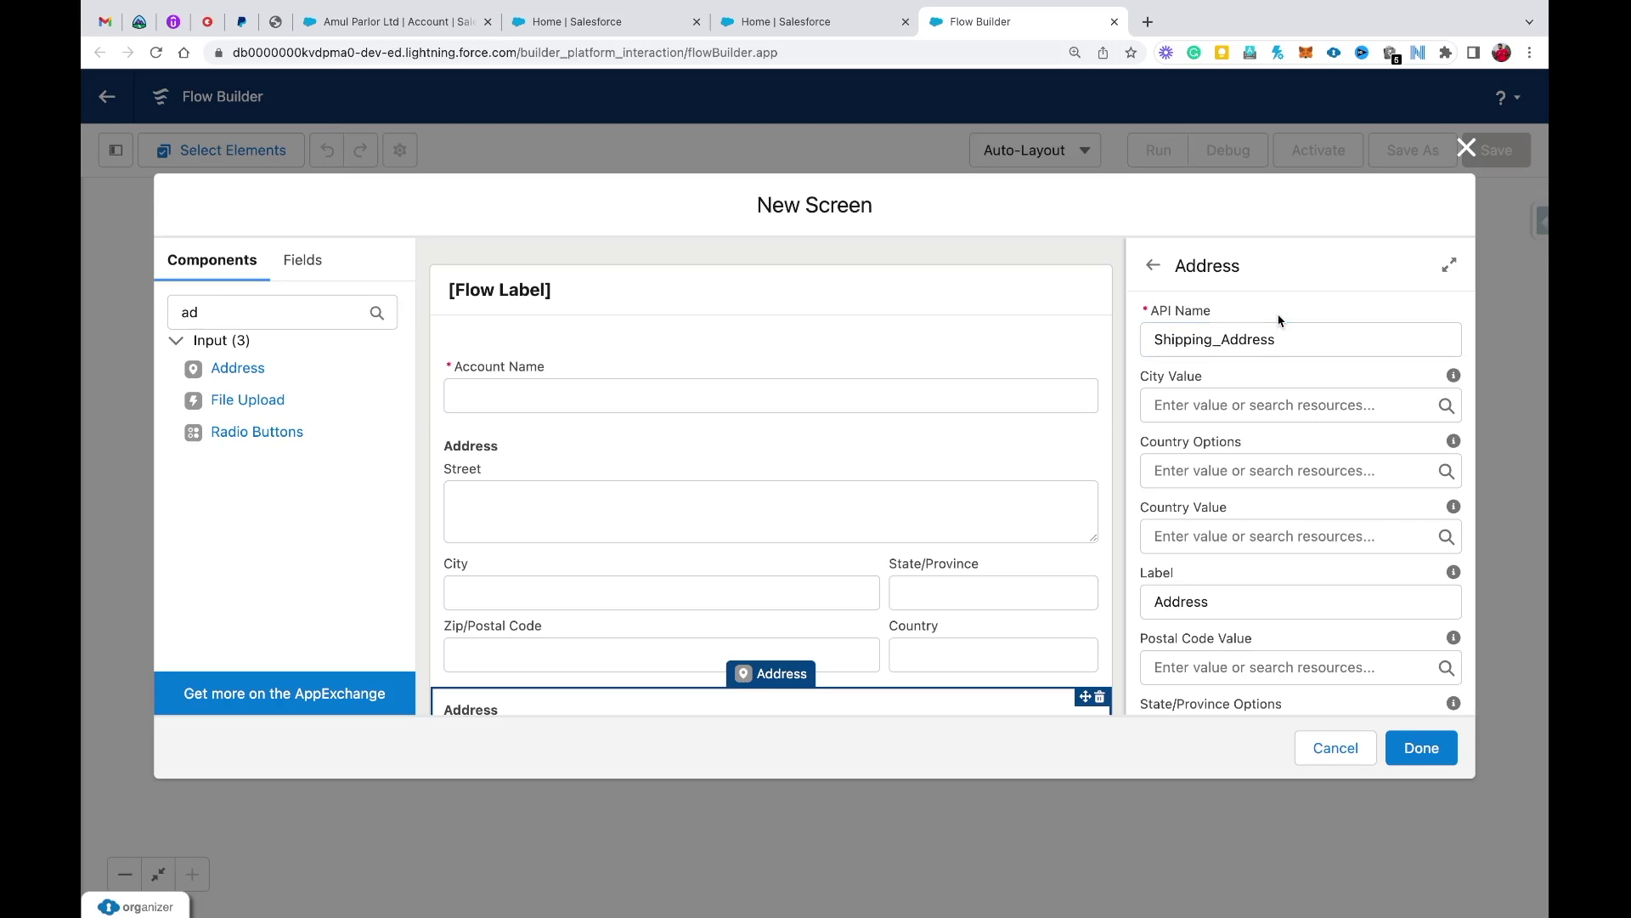
- Change the label of the Billing_Address component to Billing Address
left_click(751, 476)
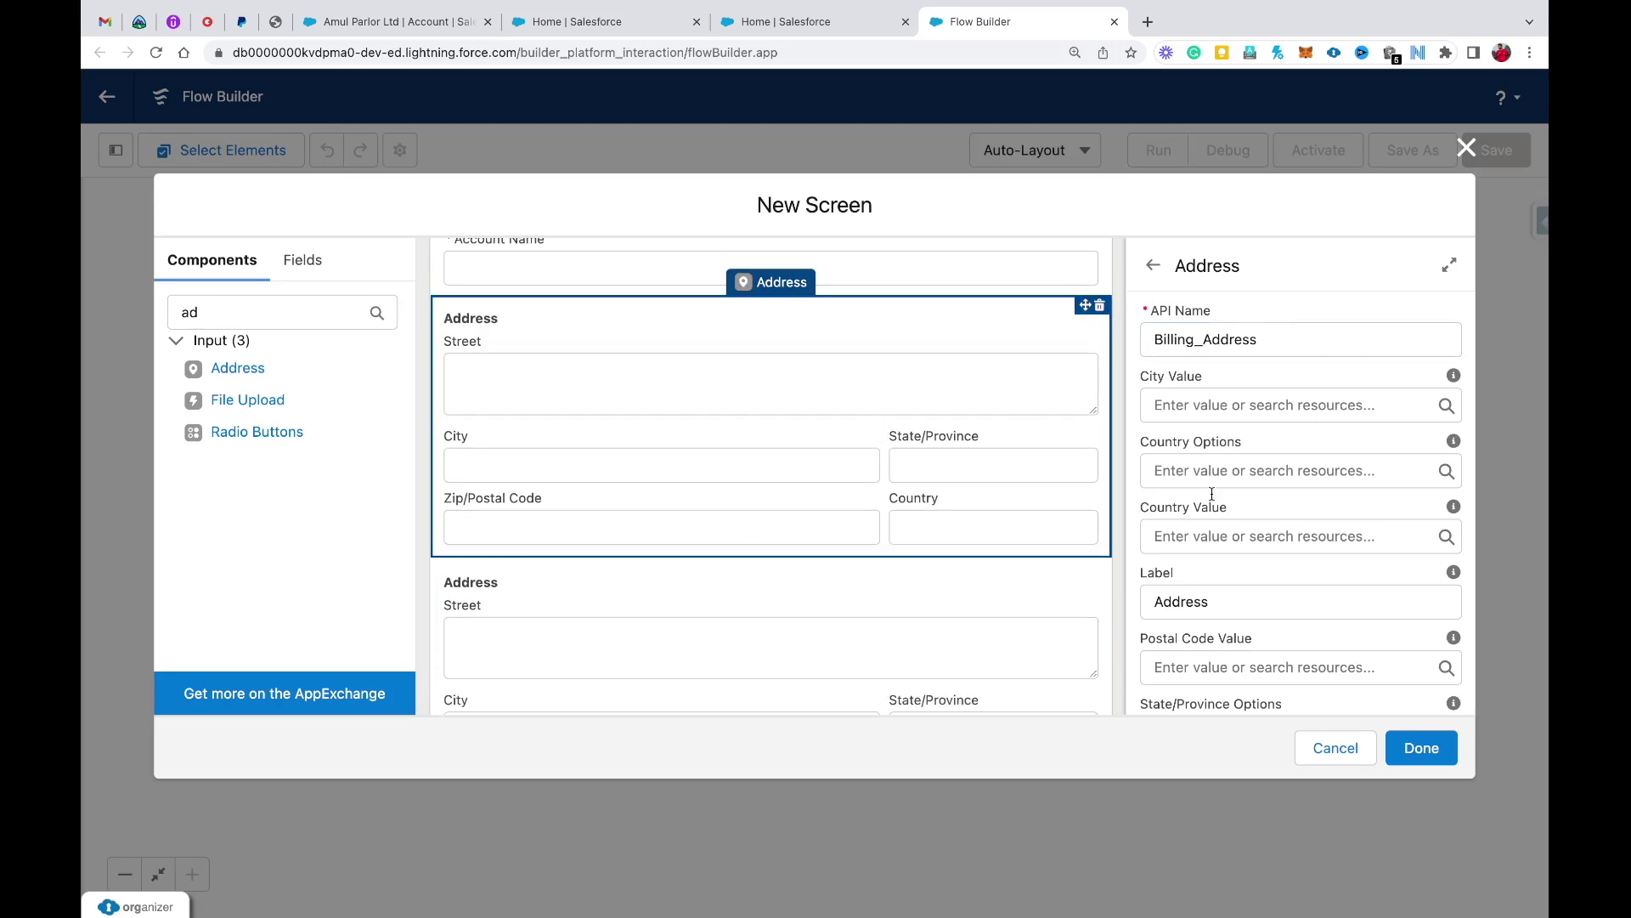
scroll(1257, 535, "down", 1)
left_click(1153, 526)
type("Billing")
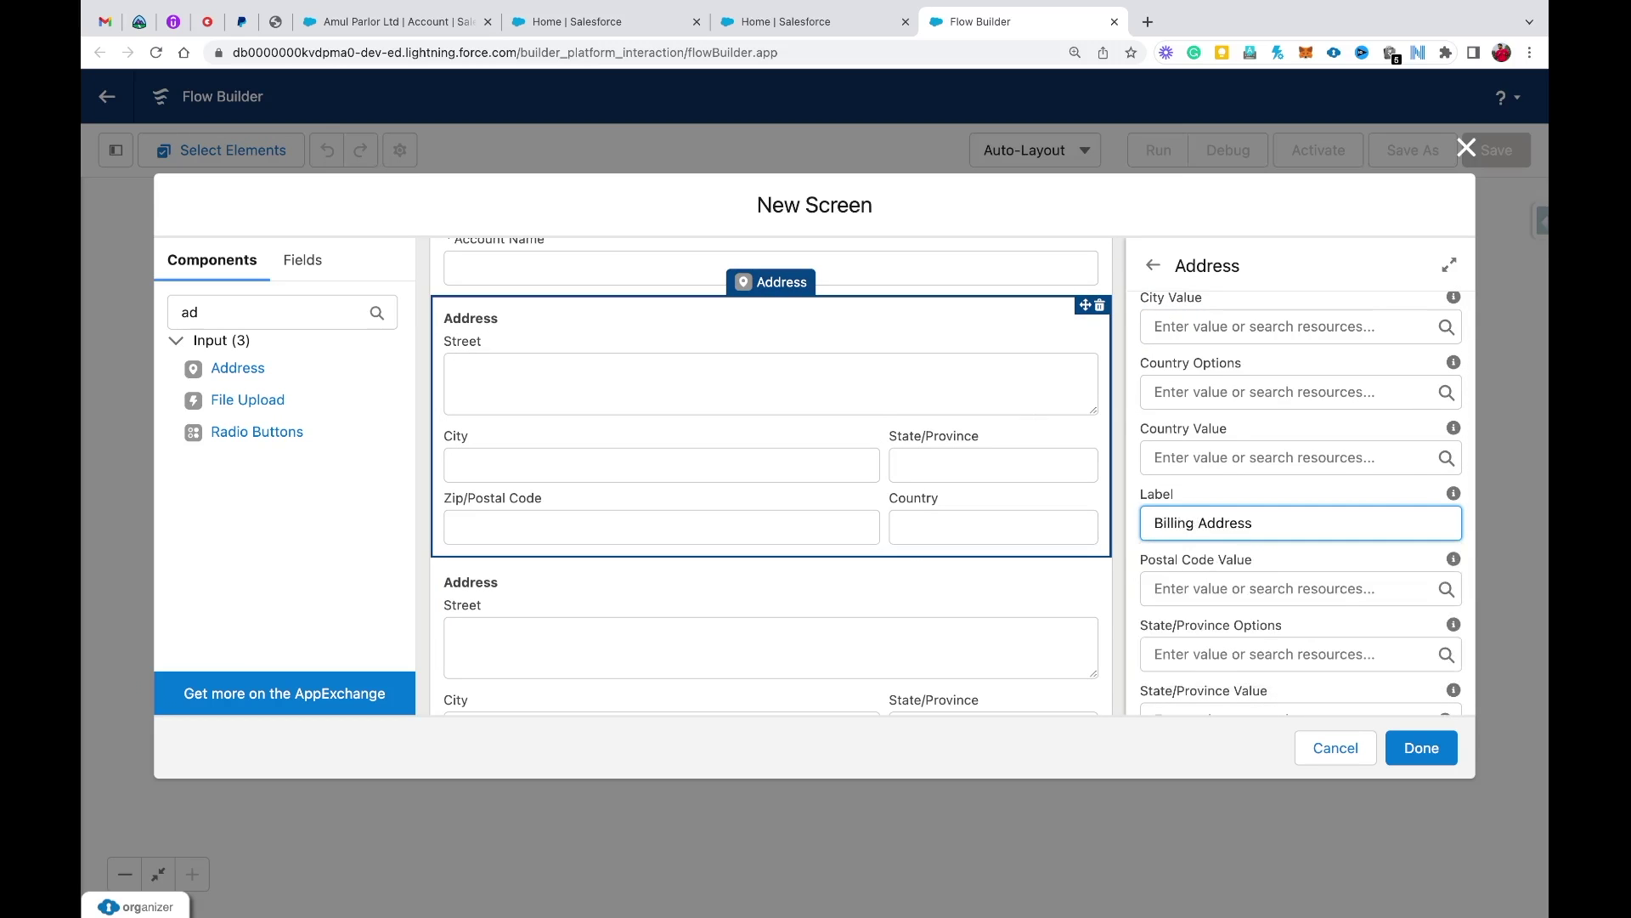
- Change the label of the Shipping_Address component to Shipping Address
left_click(808, 599)
scroll(1179, 585, "down", 3)
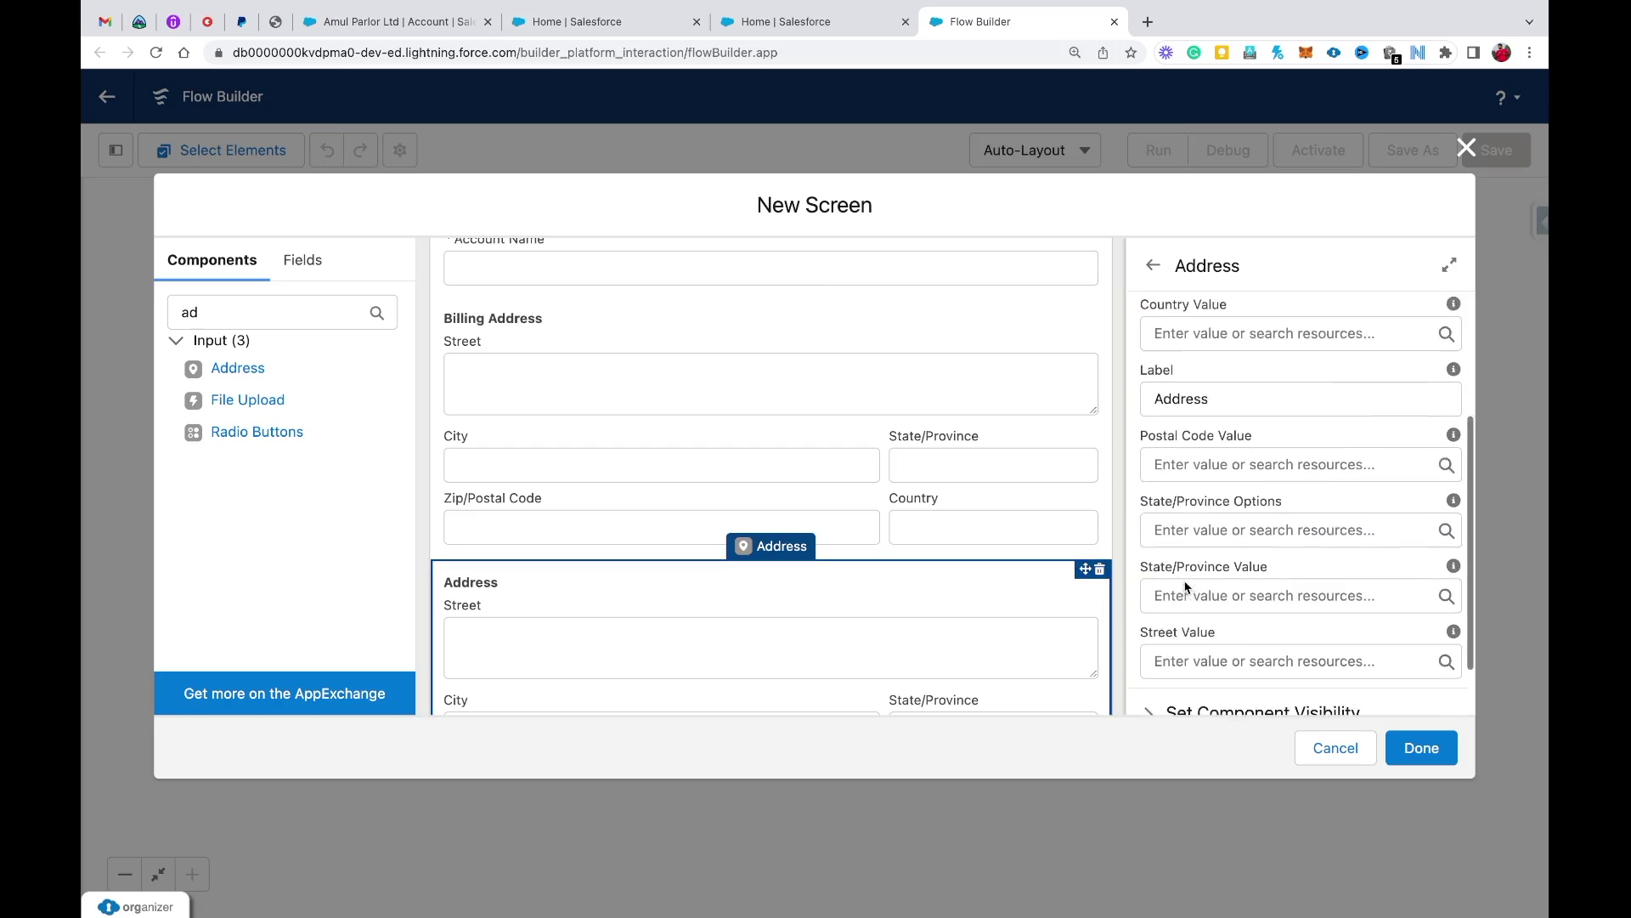
left_click(1157, 386)
type("Shipping")
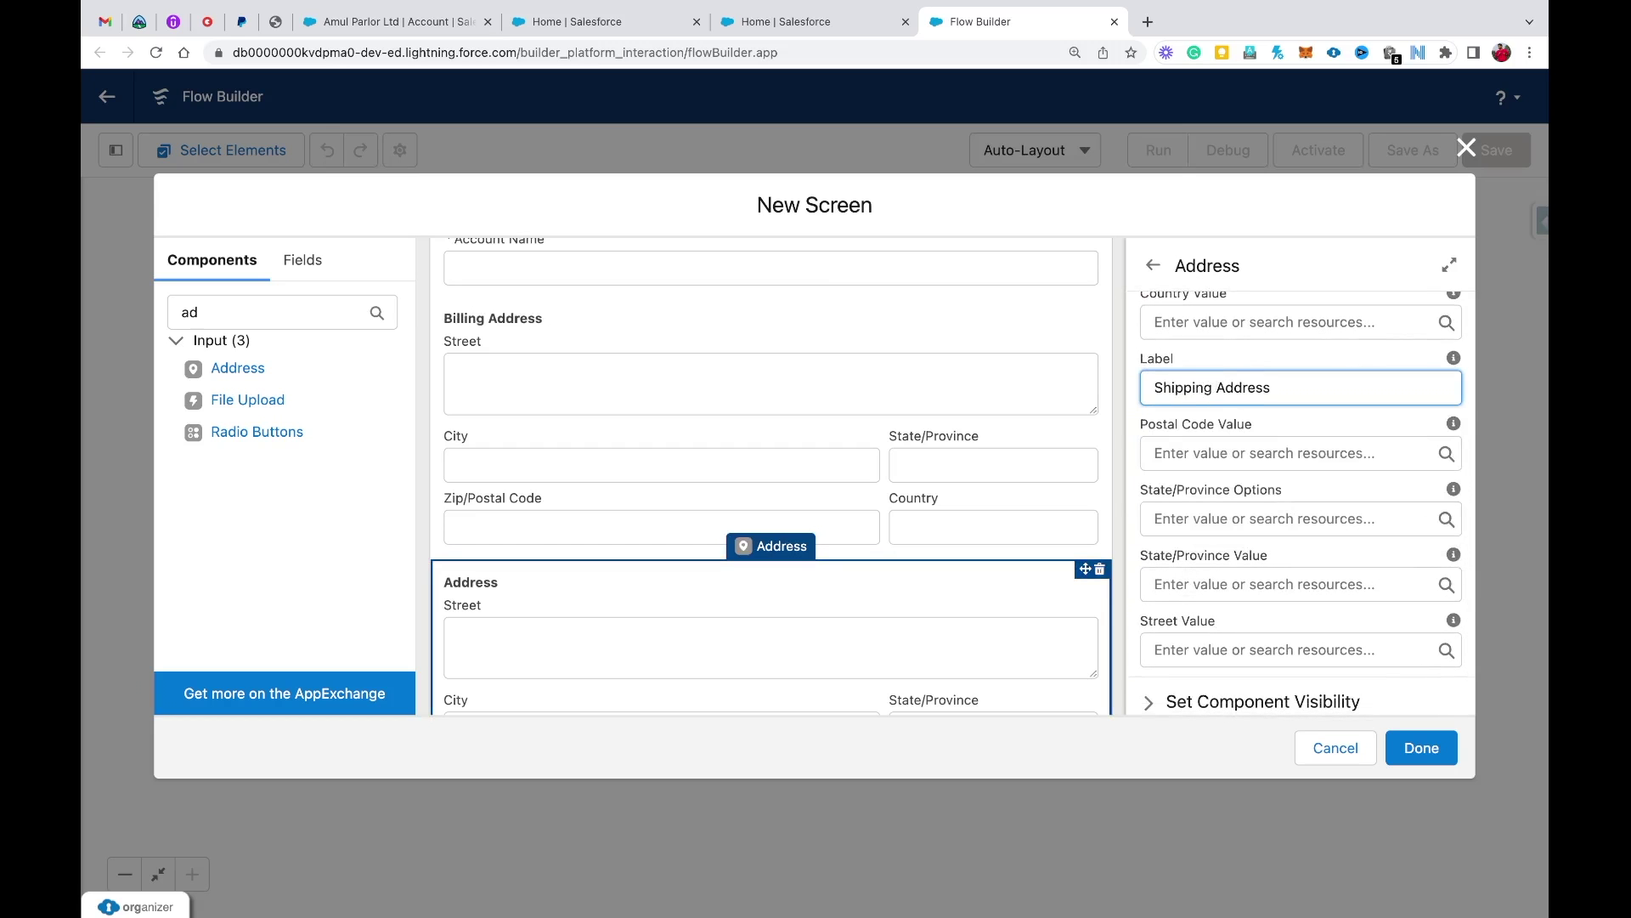
left_click(1291, 359)
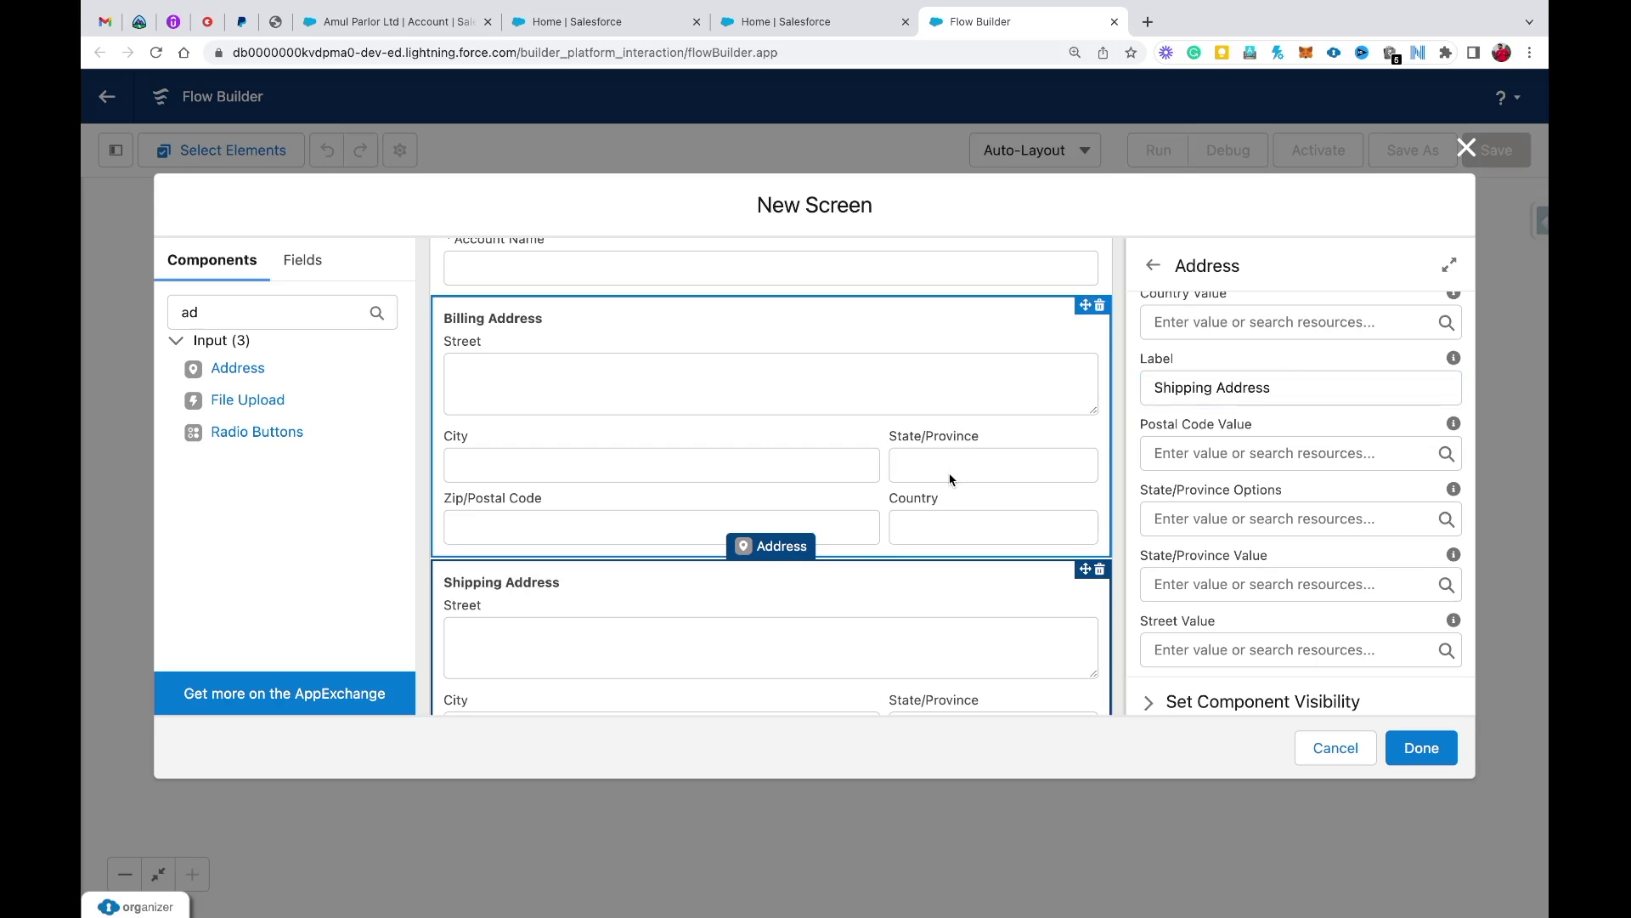
scroll(950, 480, "down", 2)
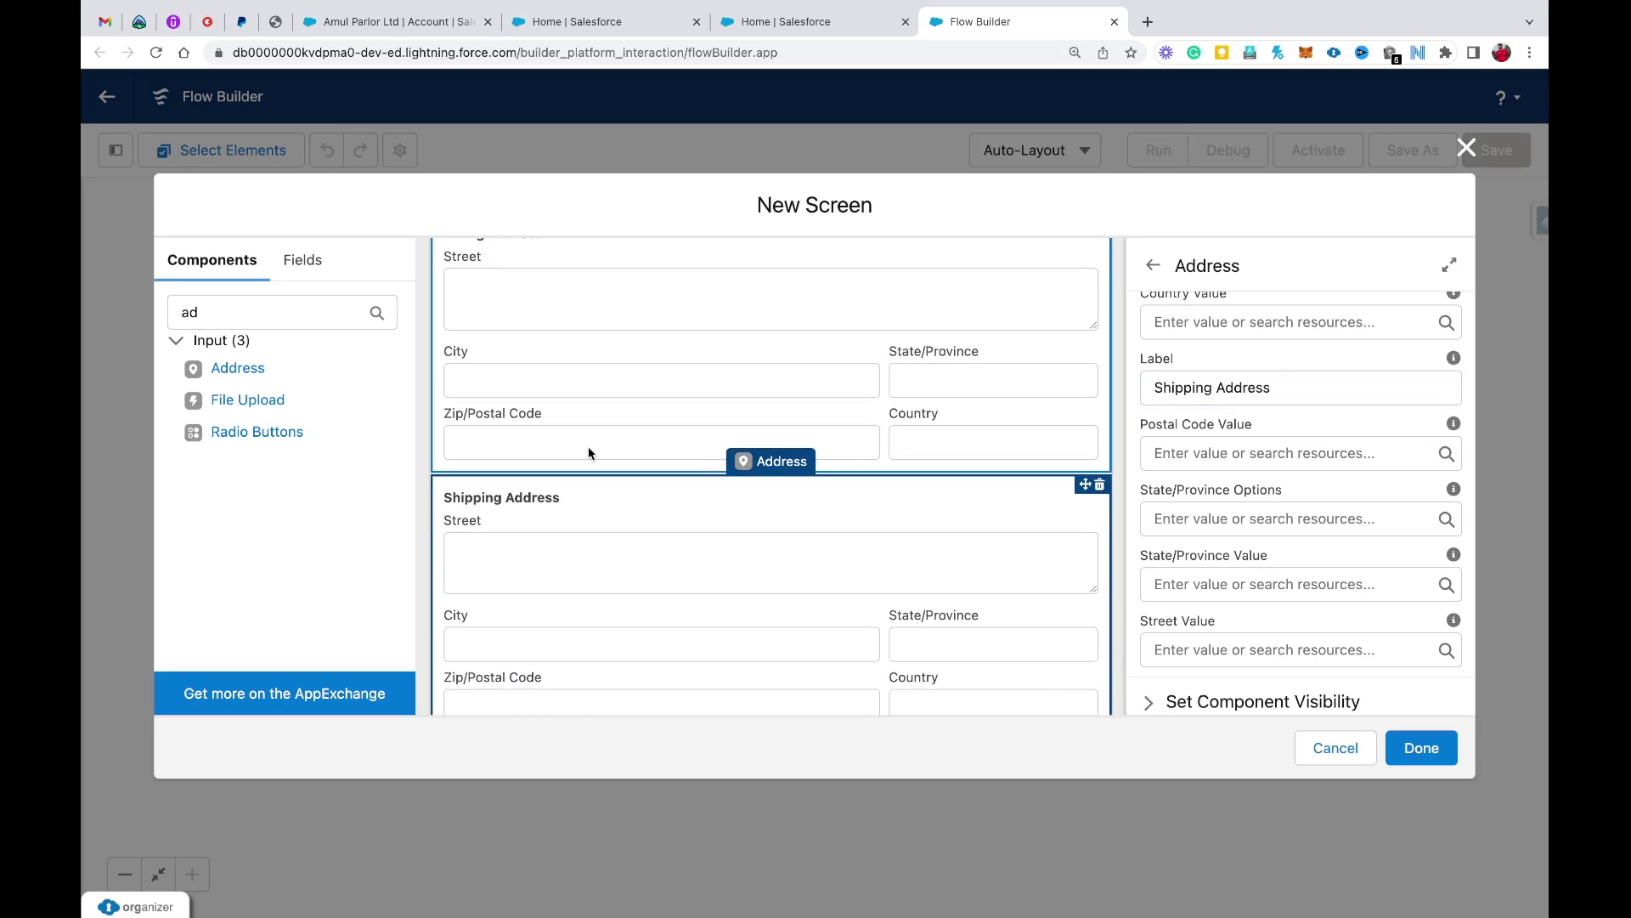
scroll(587, 307, "up", 2)
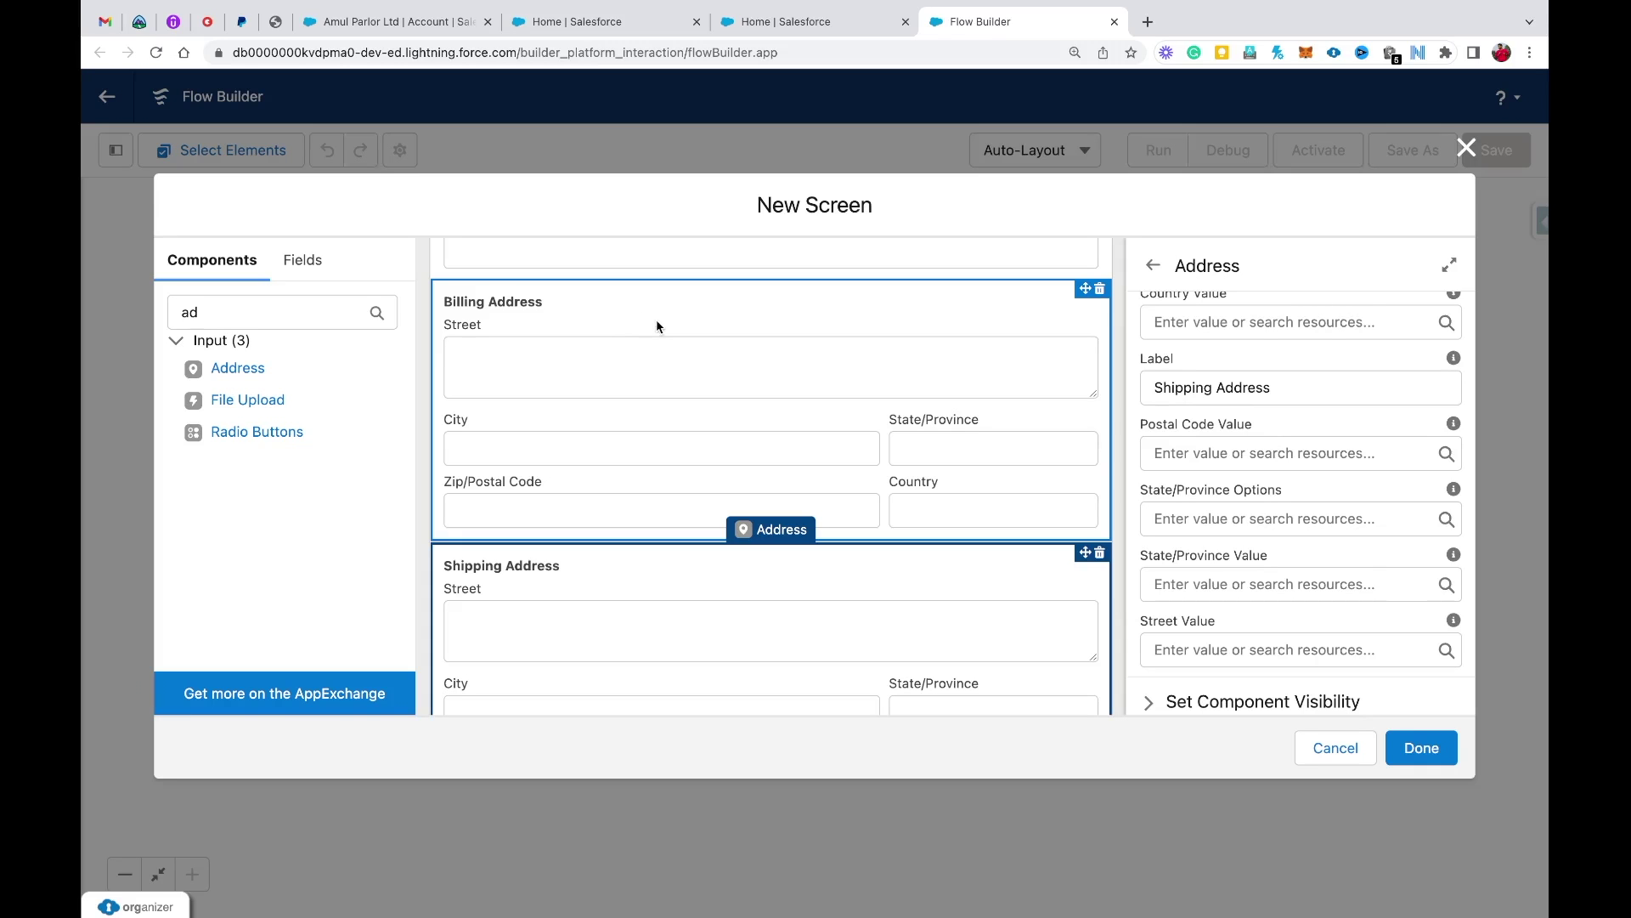
scroll(671, 617, "down", 4)
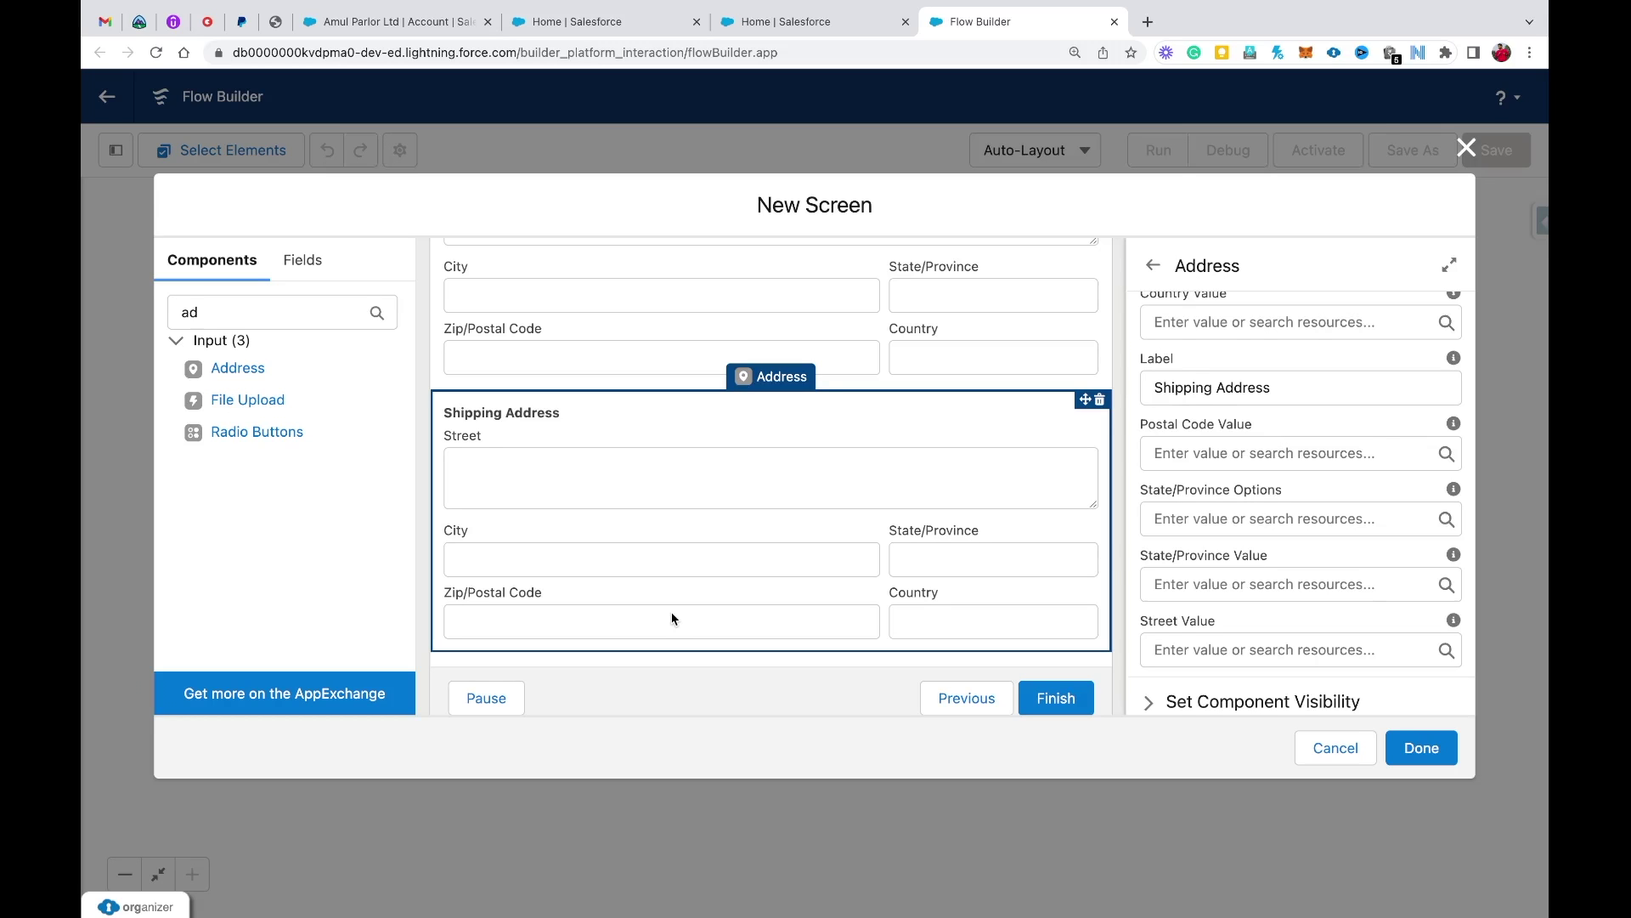
scroll(671, 612, "up", 5)
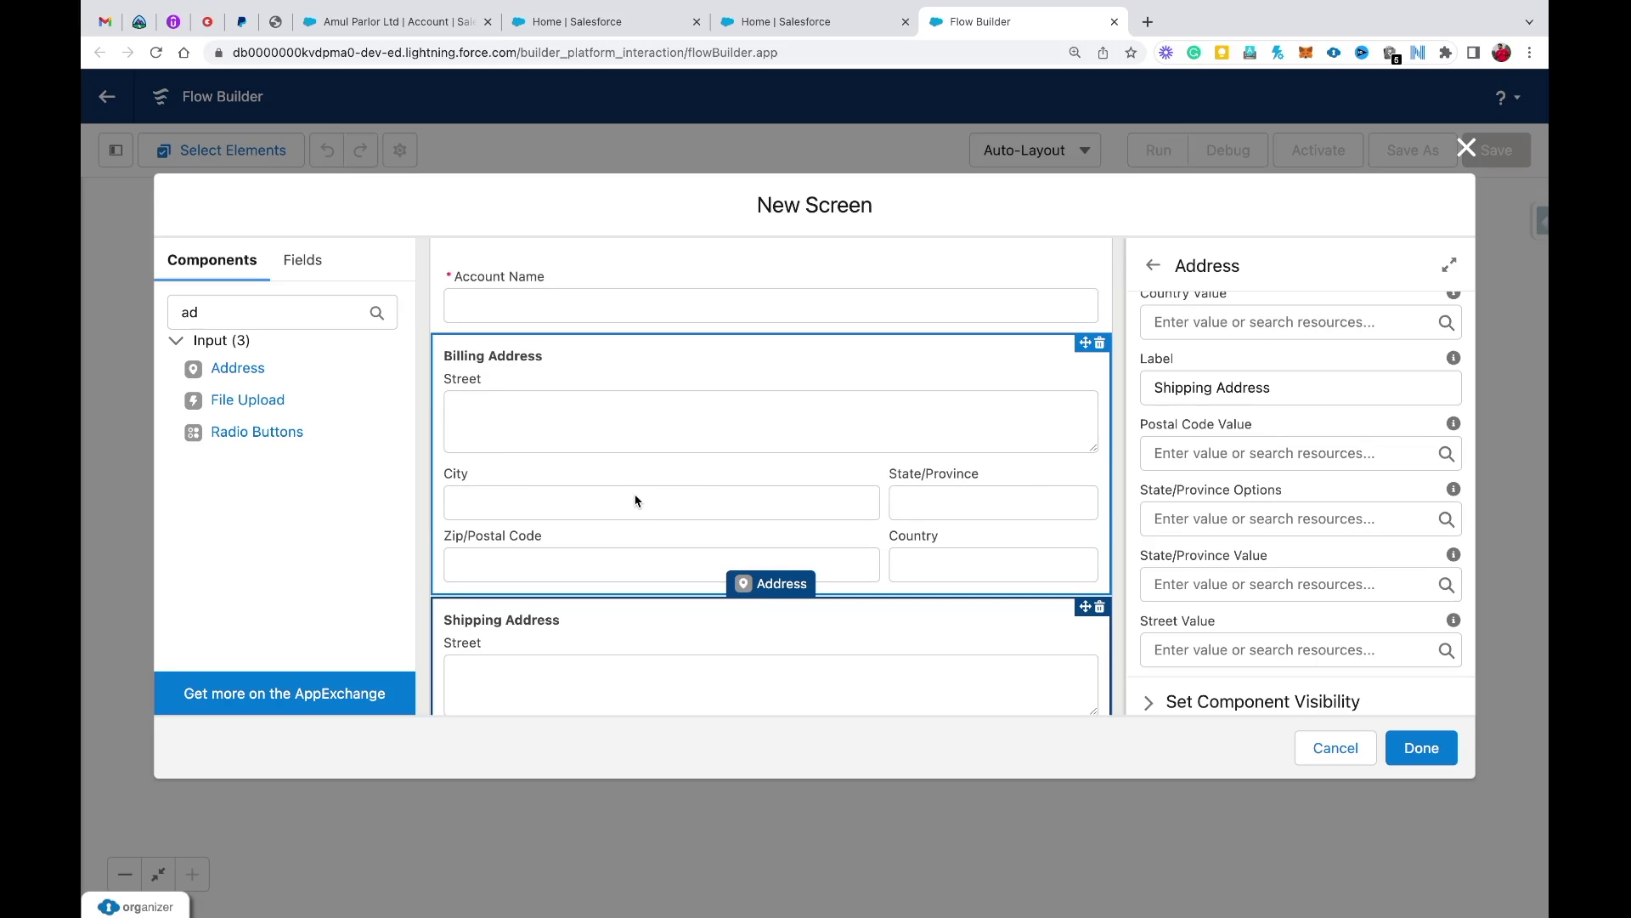
- Search the components for "check" and add a Checkbox between the Billing Address and Shipping Address components
scroll(635, 500, "down", 4)
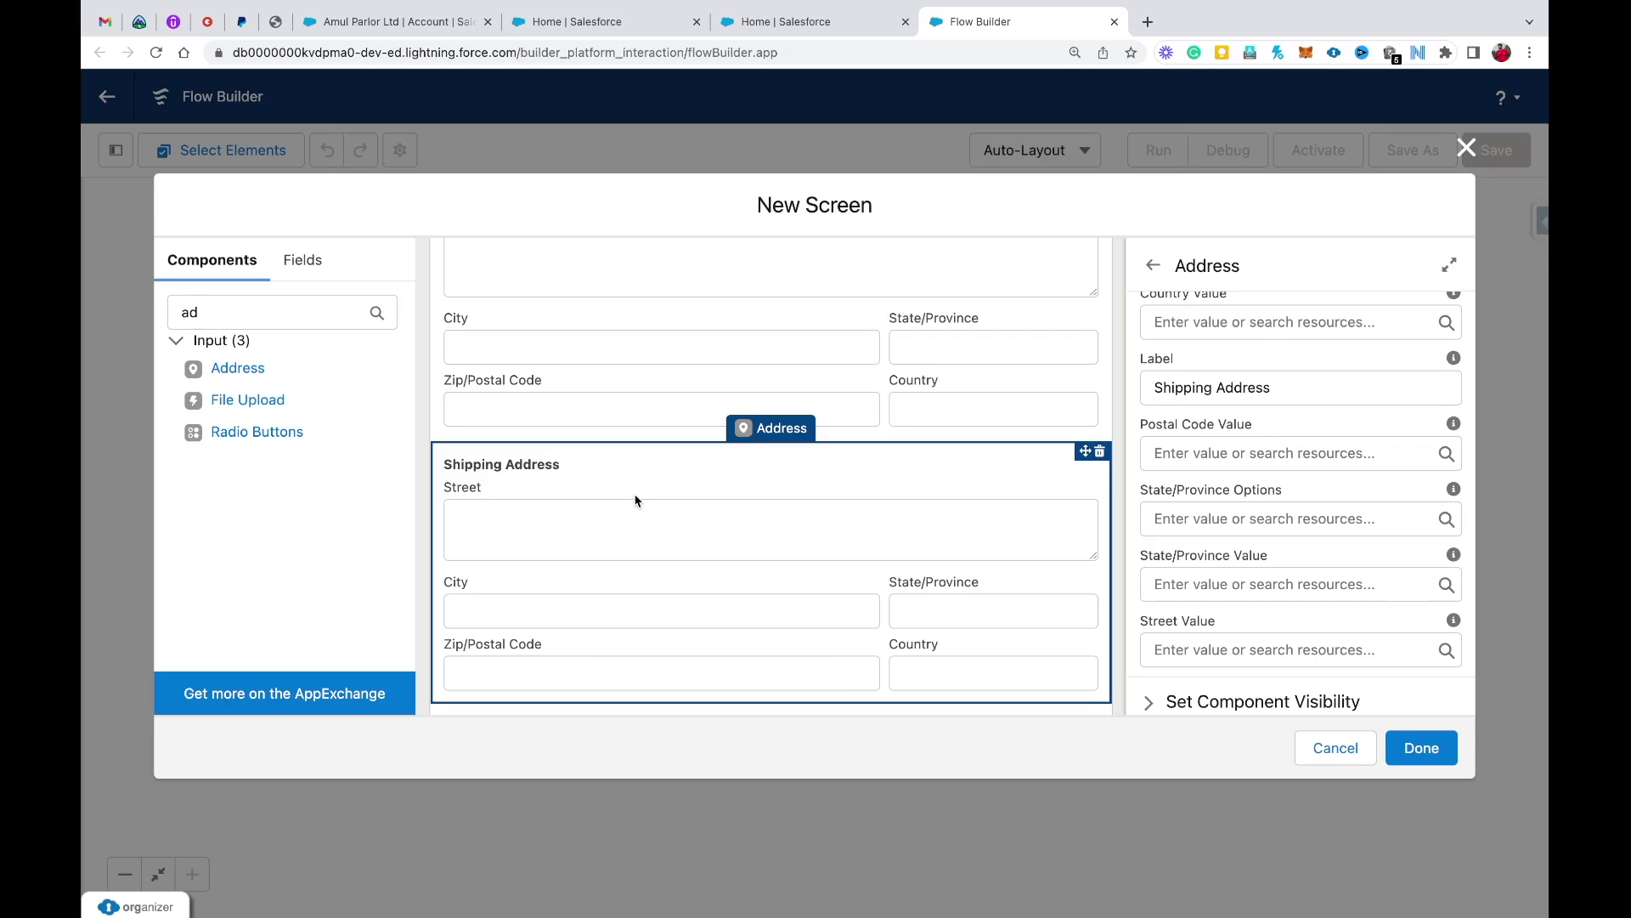
left_click(219, 313)
key("BackSpace")
key("BackSpace")
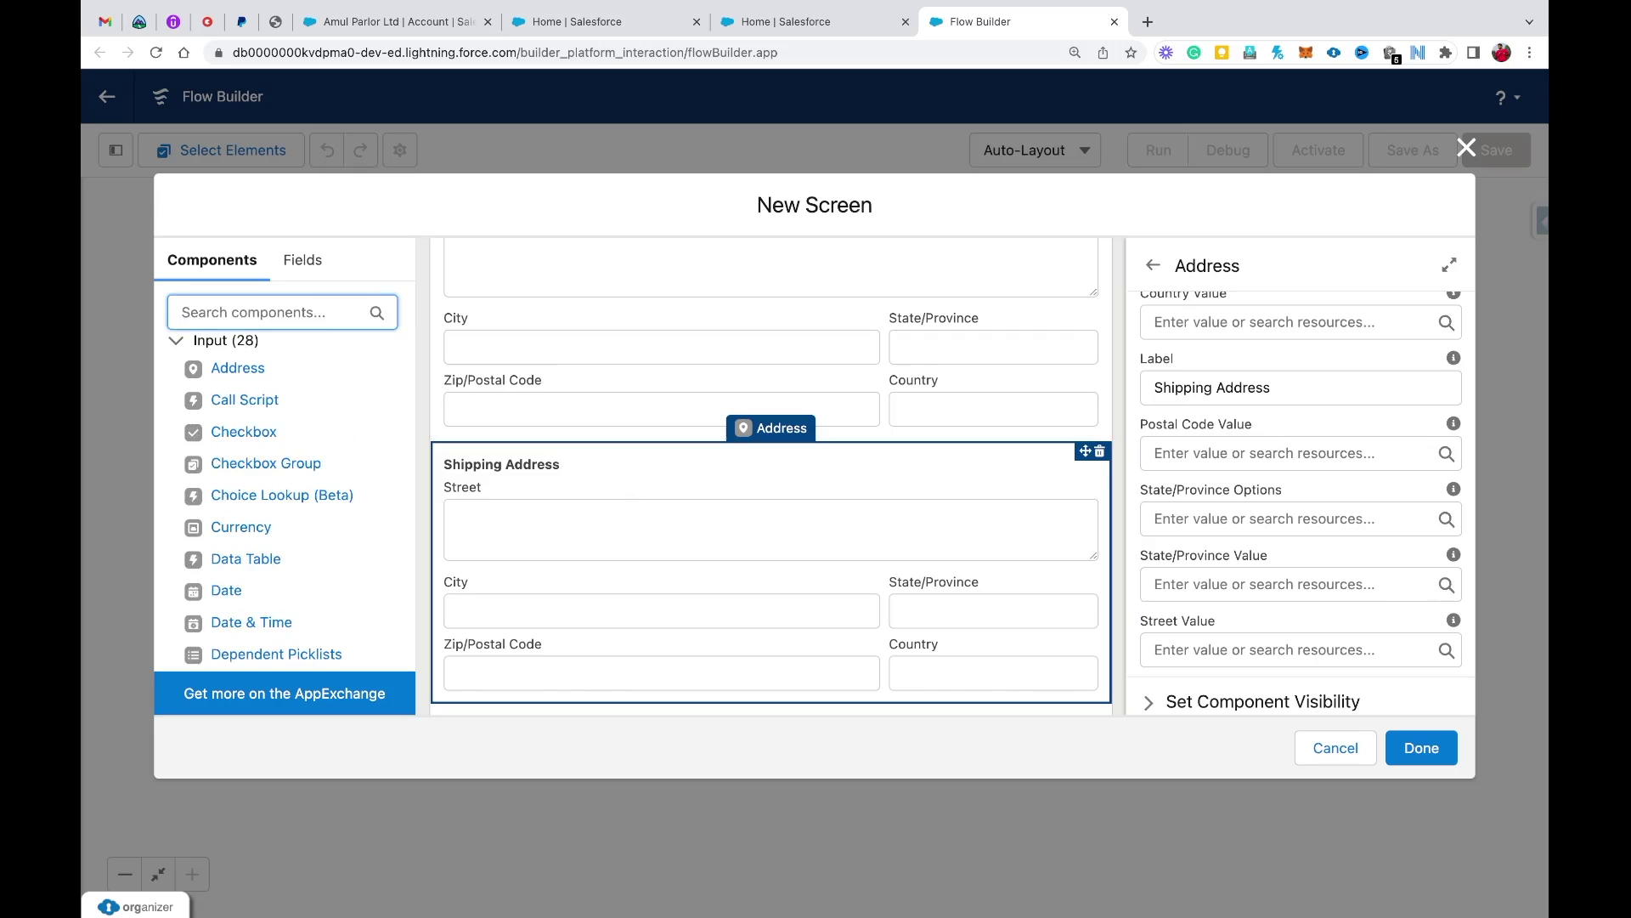
type("check")
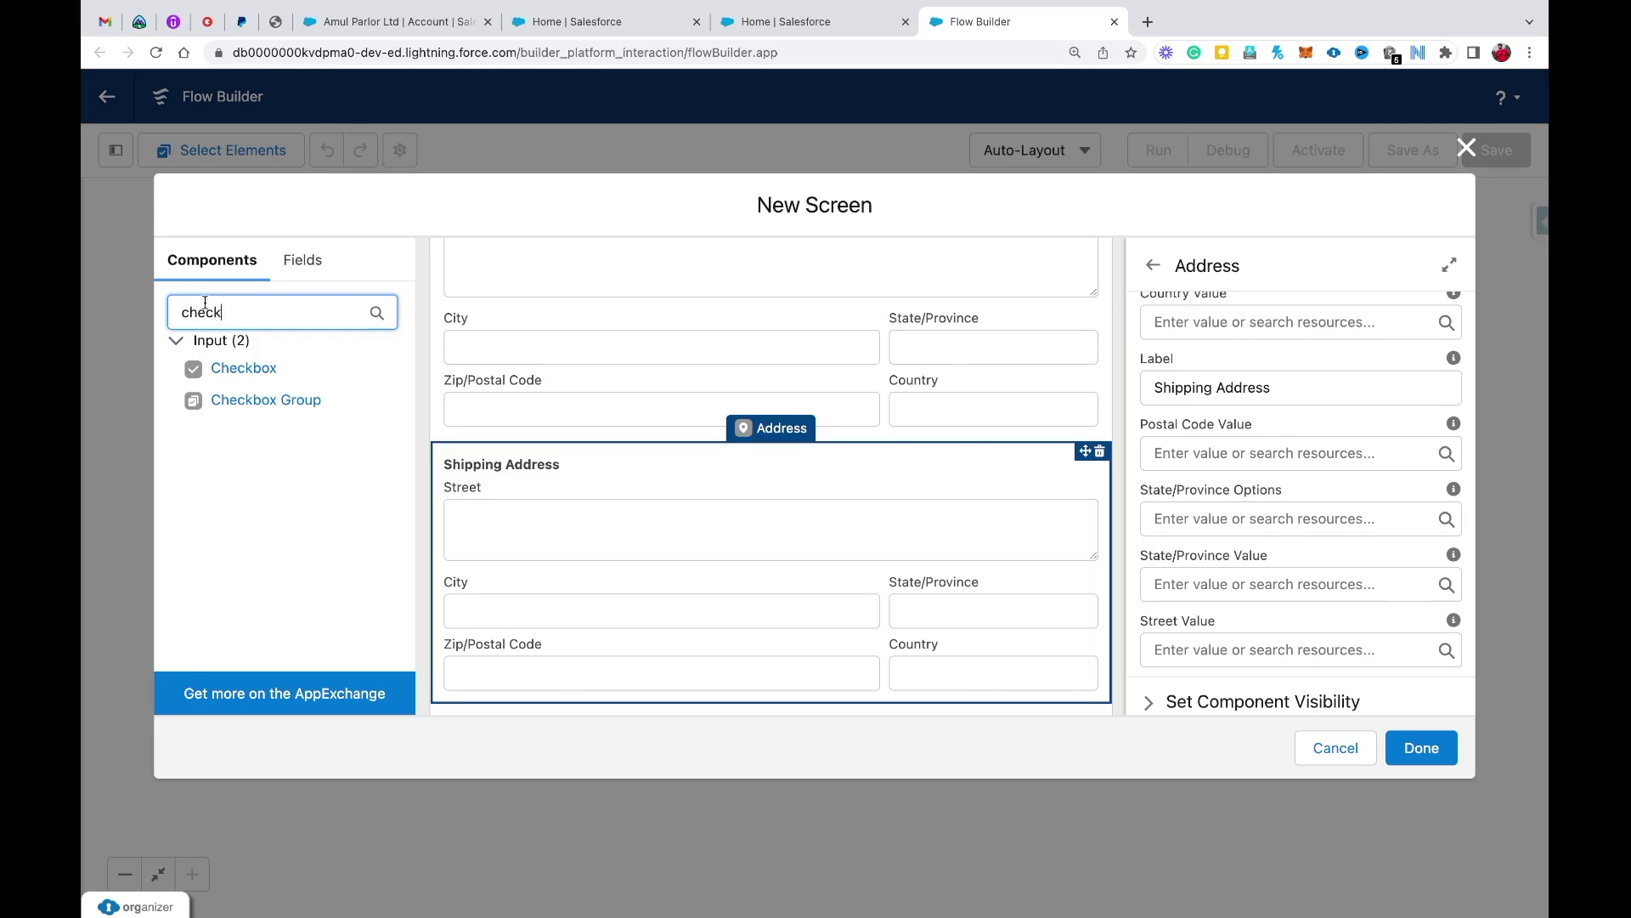
left_click_drag(400, 371, 462, 420)
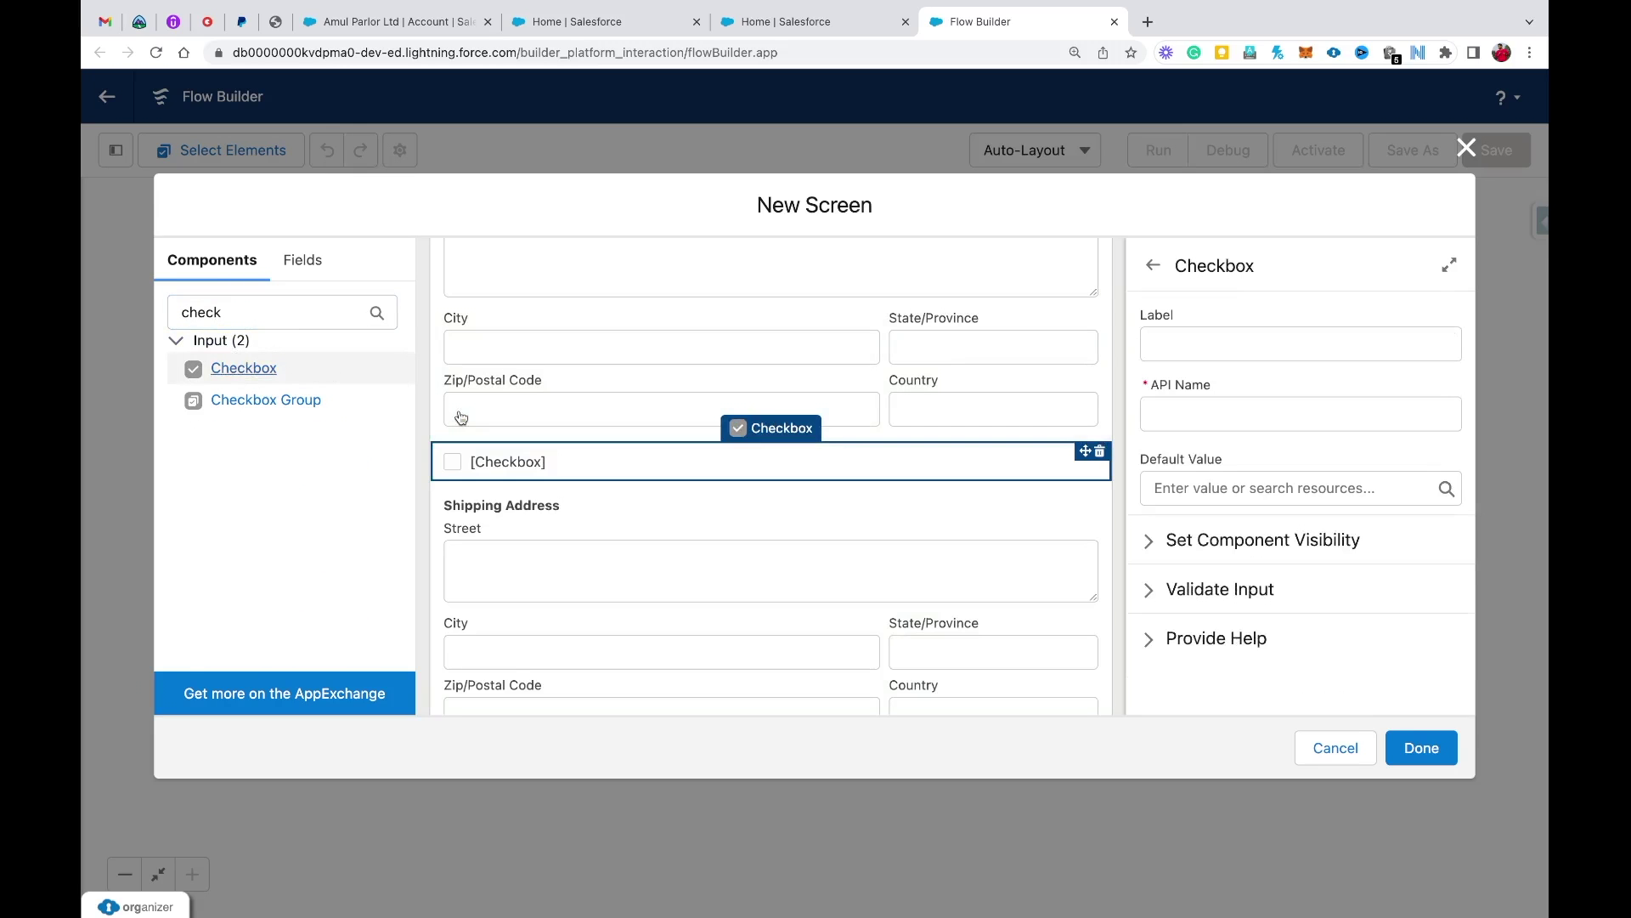
- Label the checkbox "Shipping Address same as Billing Address ?" with an API name based on Shipping_Address_same_as_Billing_Address
left_click(1320, 343)
type("S")
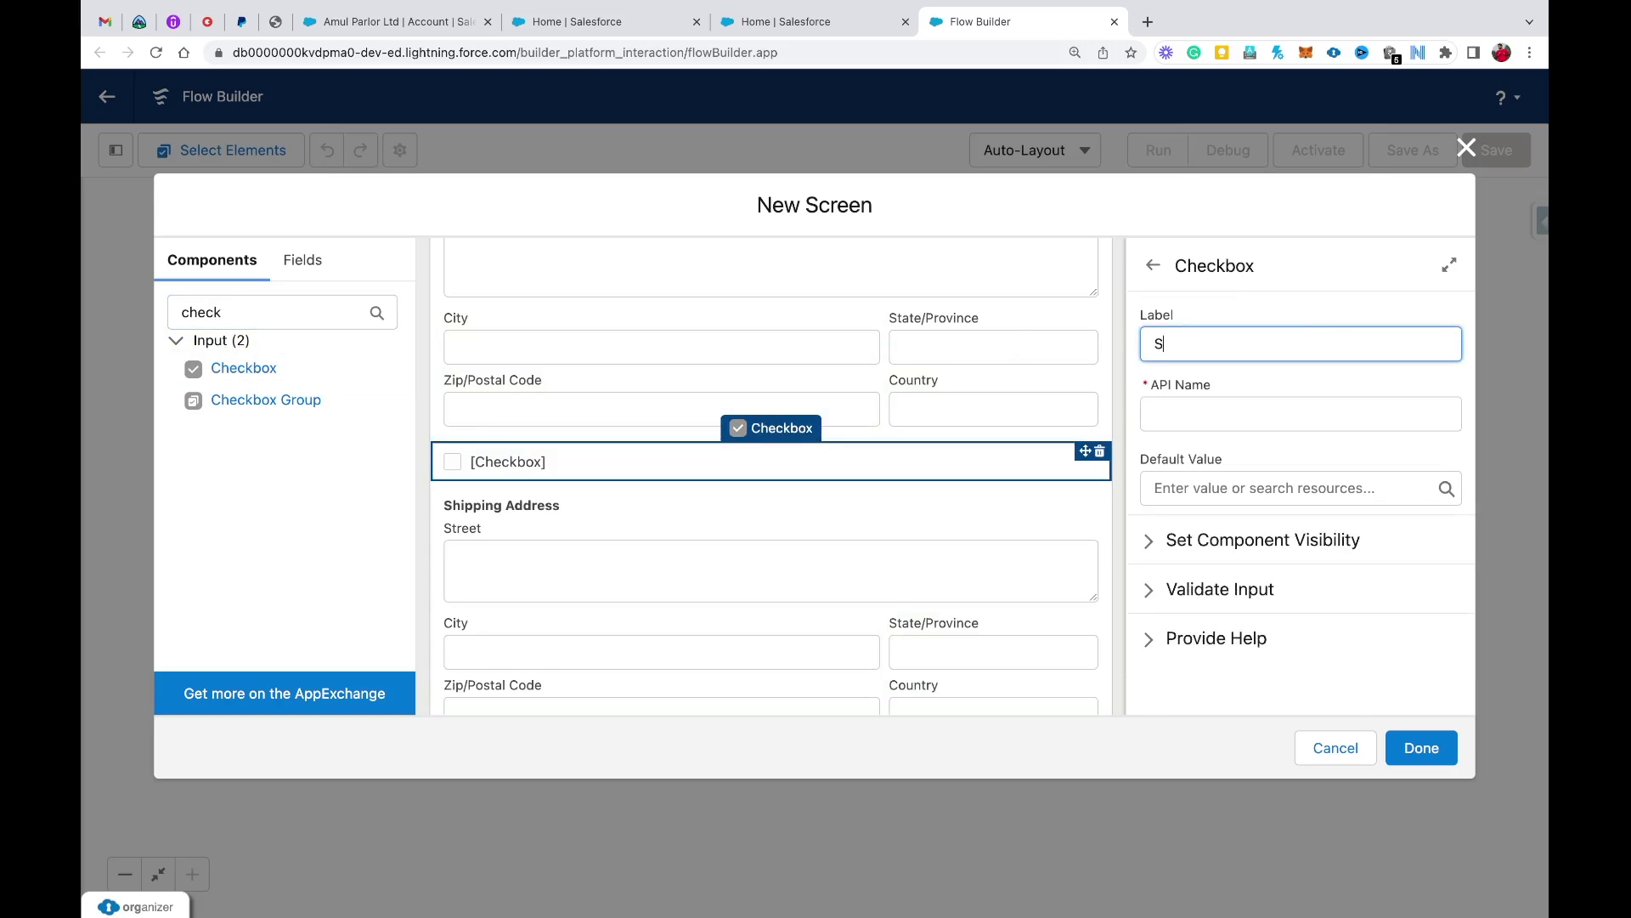
type("hipping Address same as B")
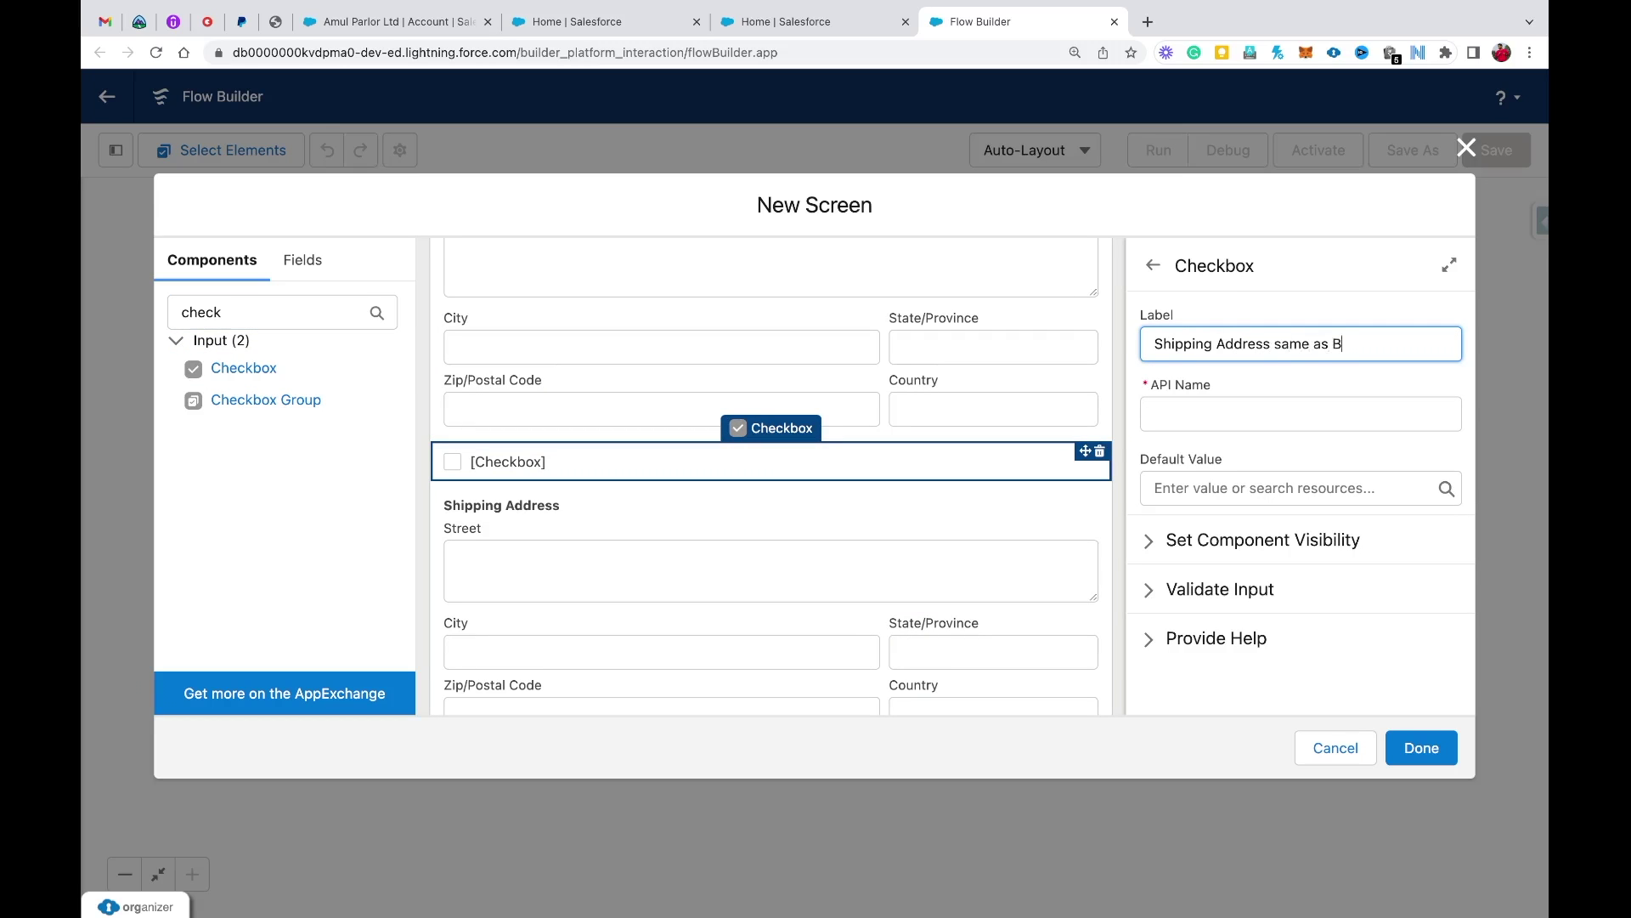
type("illing Address")
left_click(1329, 417)
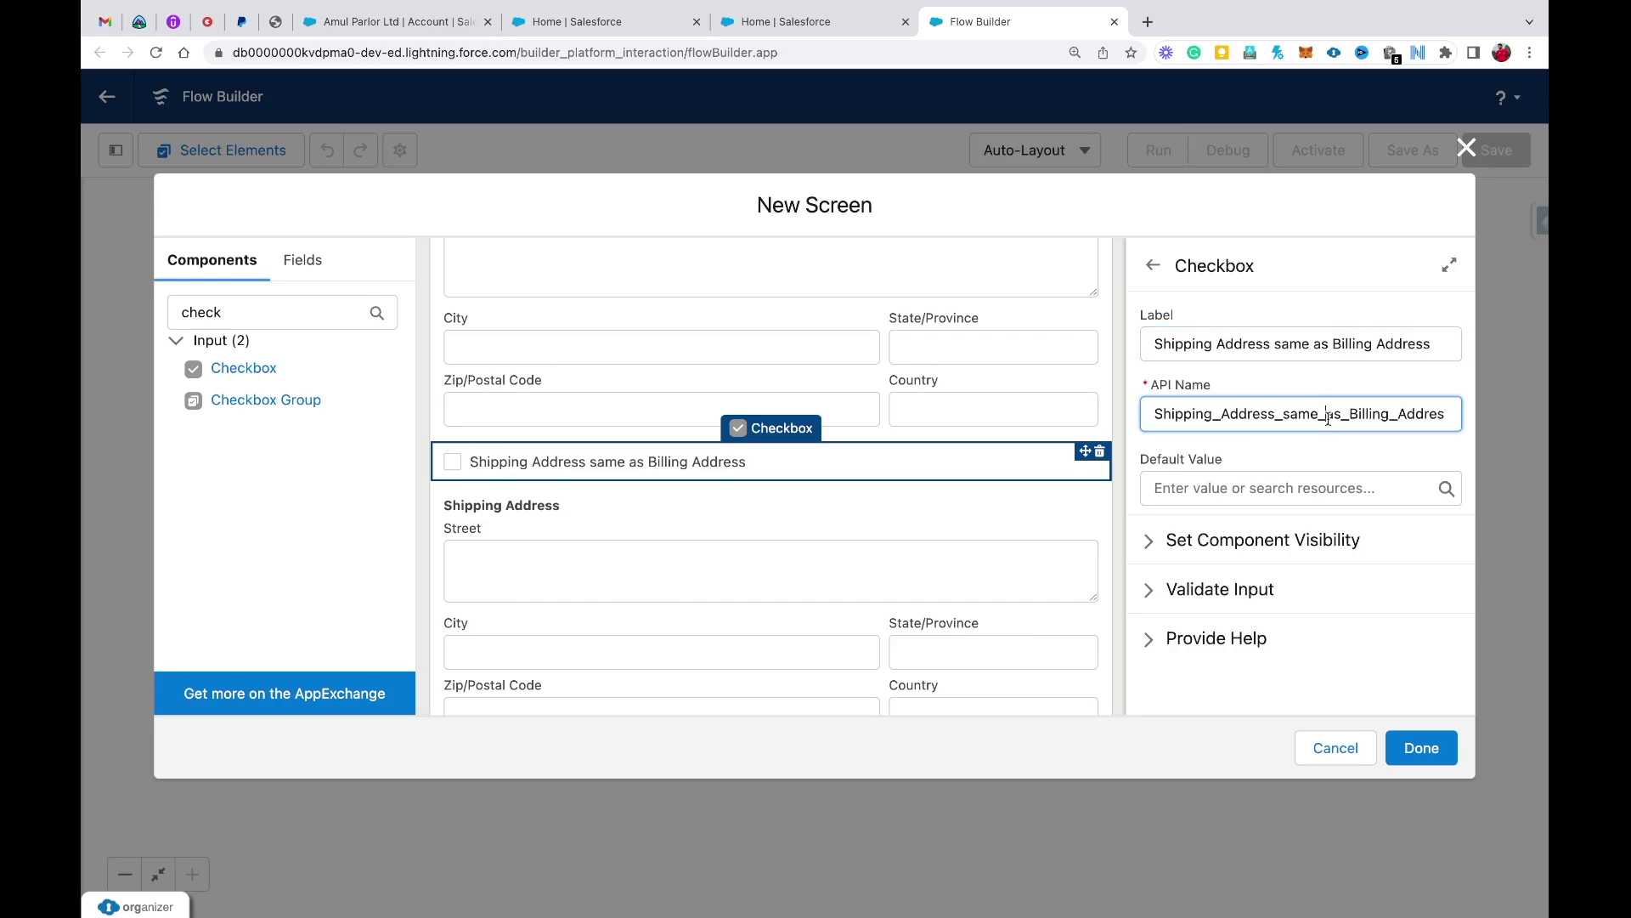
left_click(1443, 333)
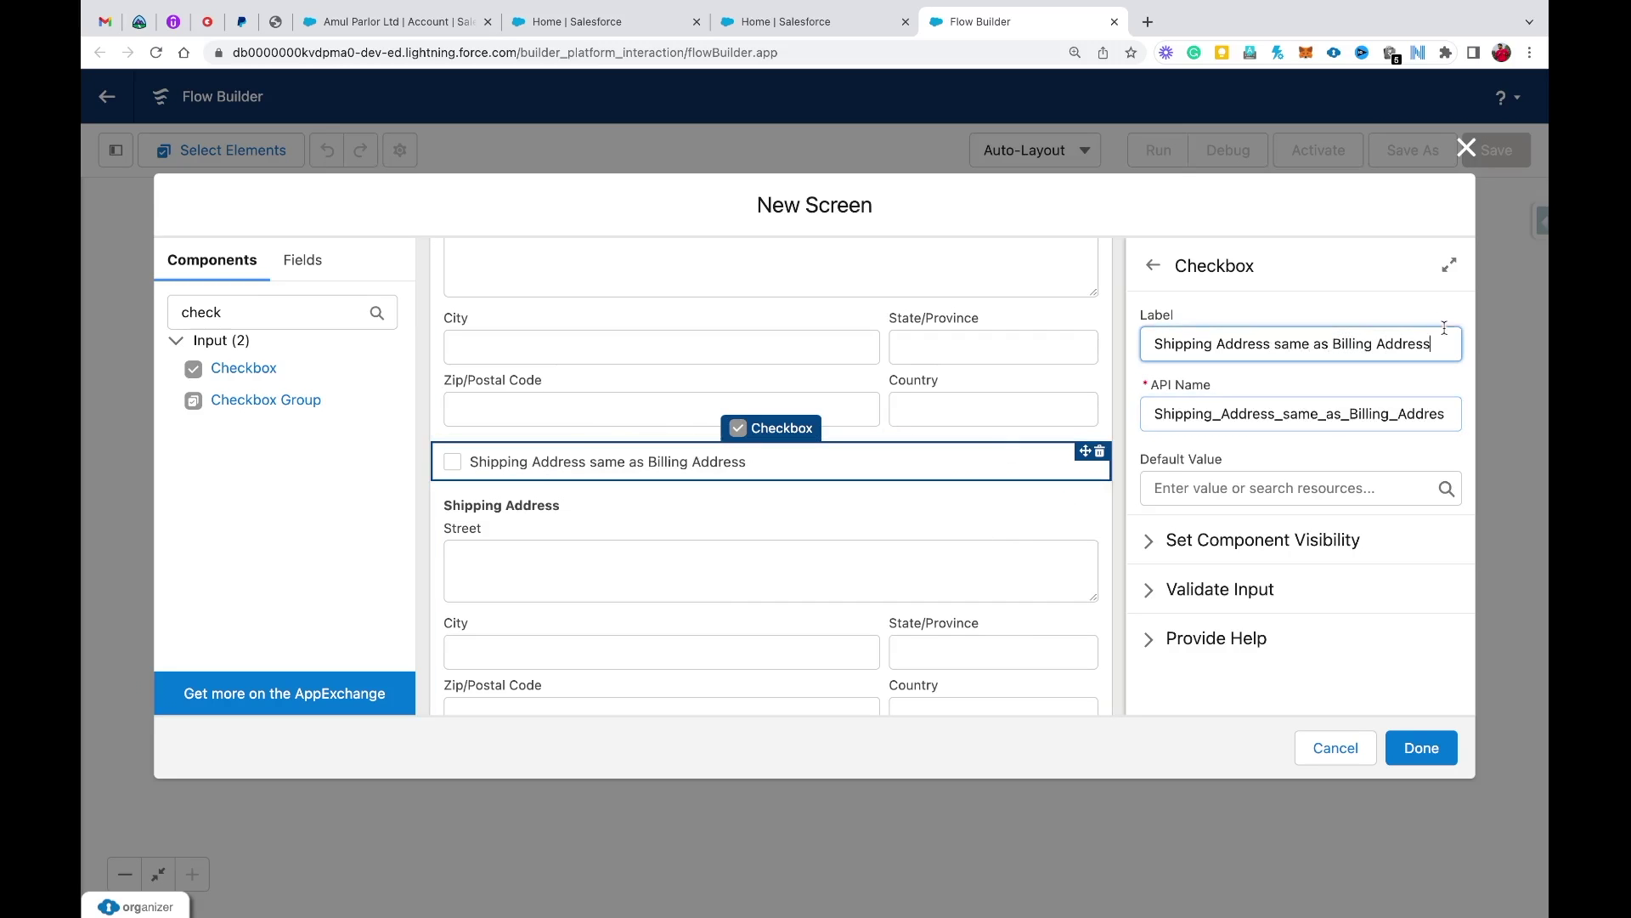
type("?")
left_click(1408, 309)
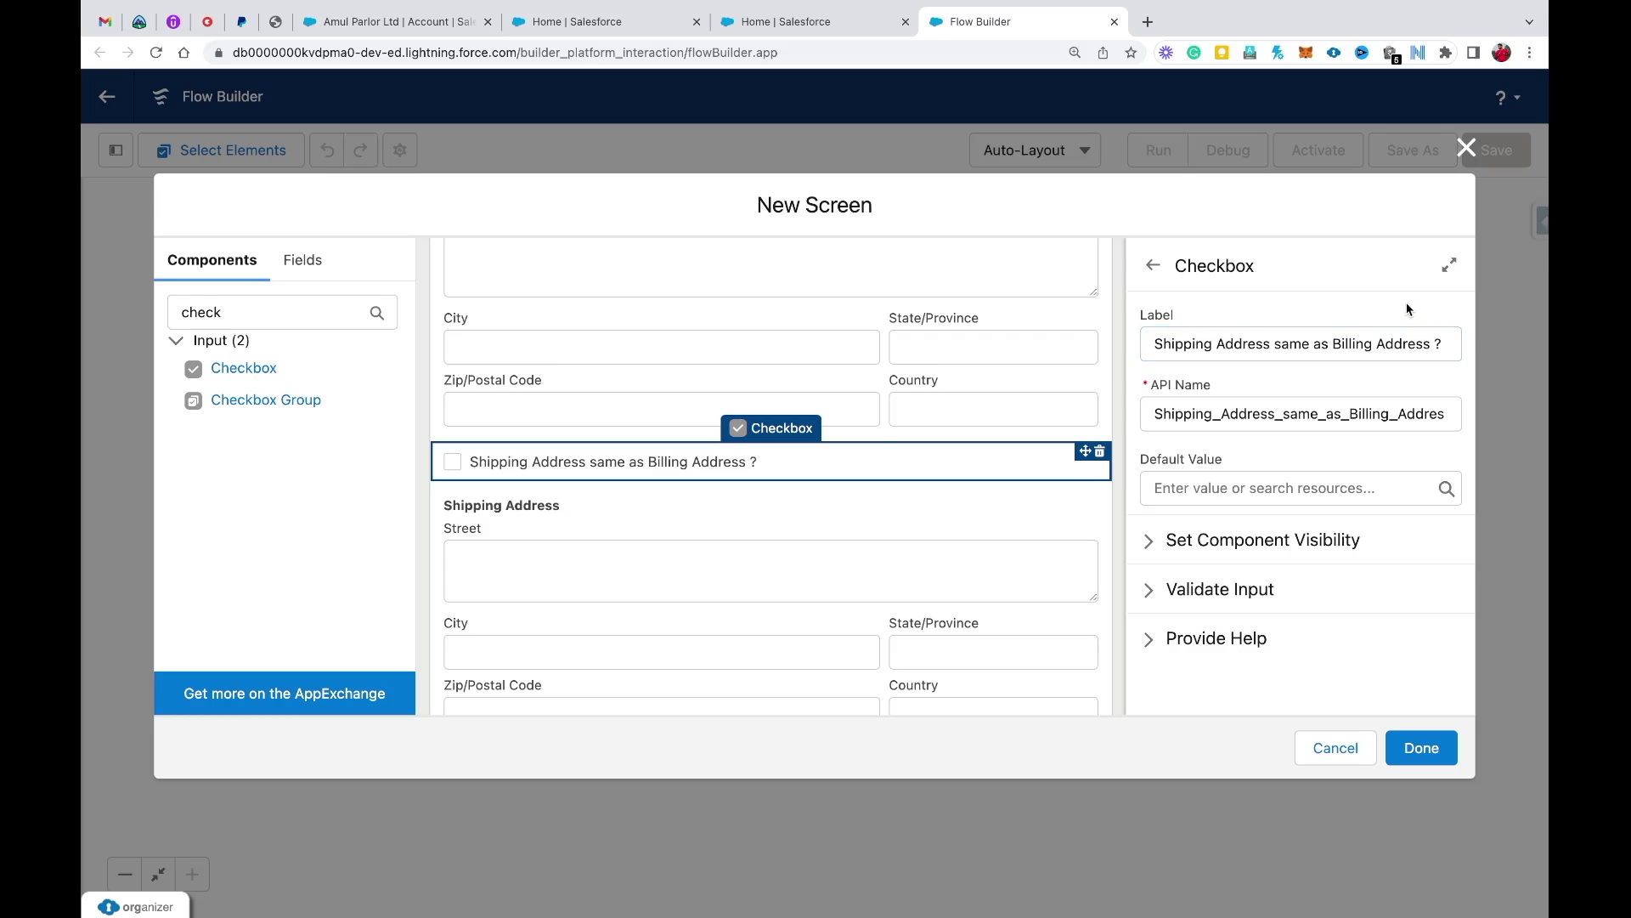
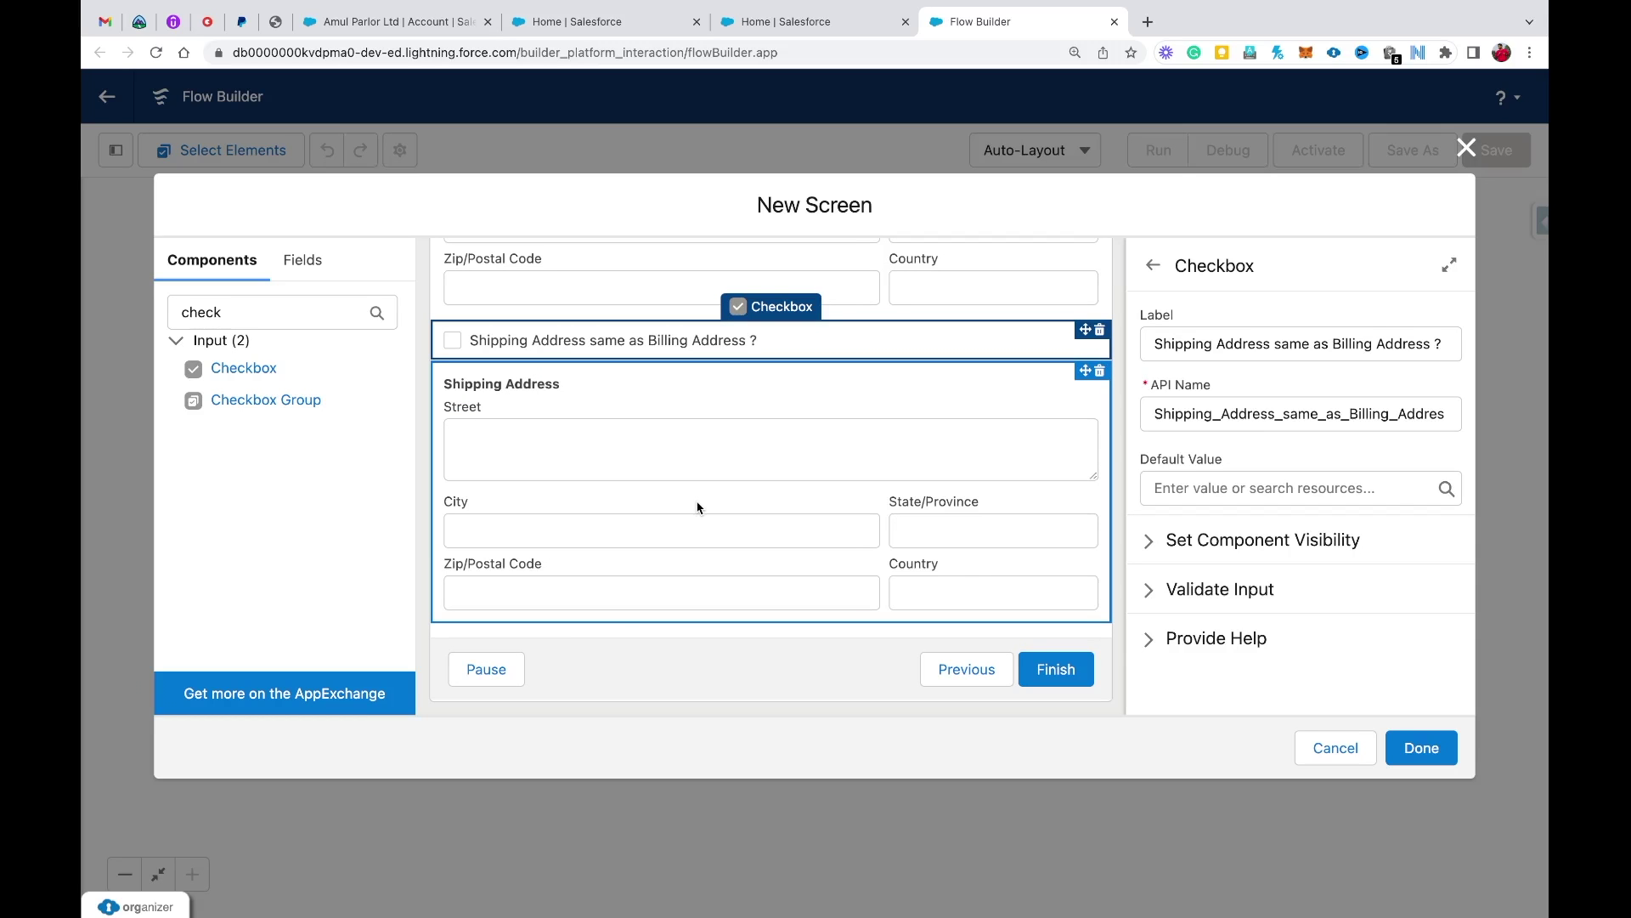
- Open the component visibility settings of the Shipping Address component
left_click(696, 455)
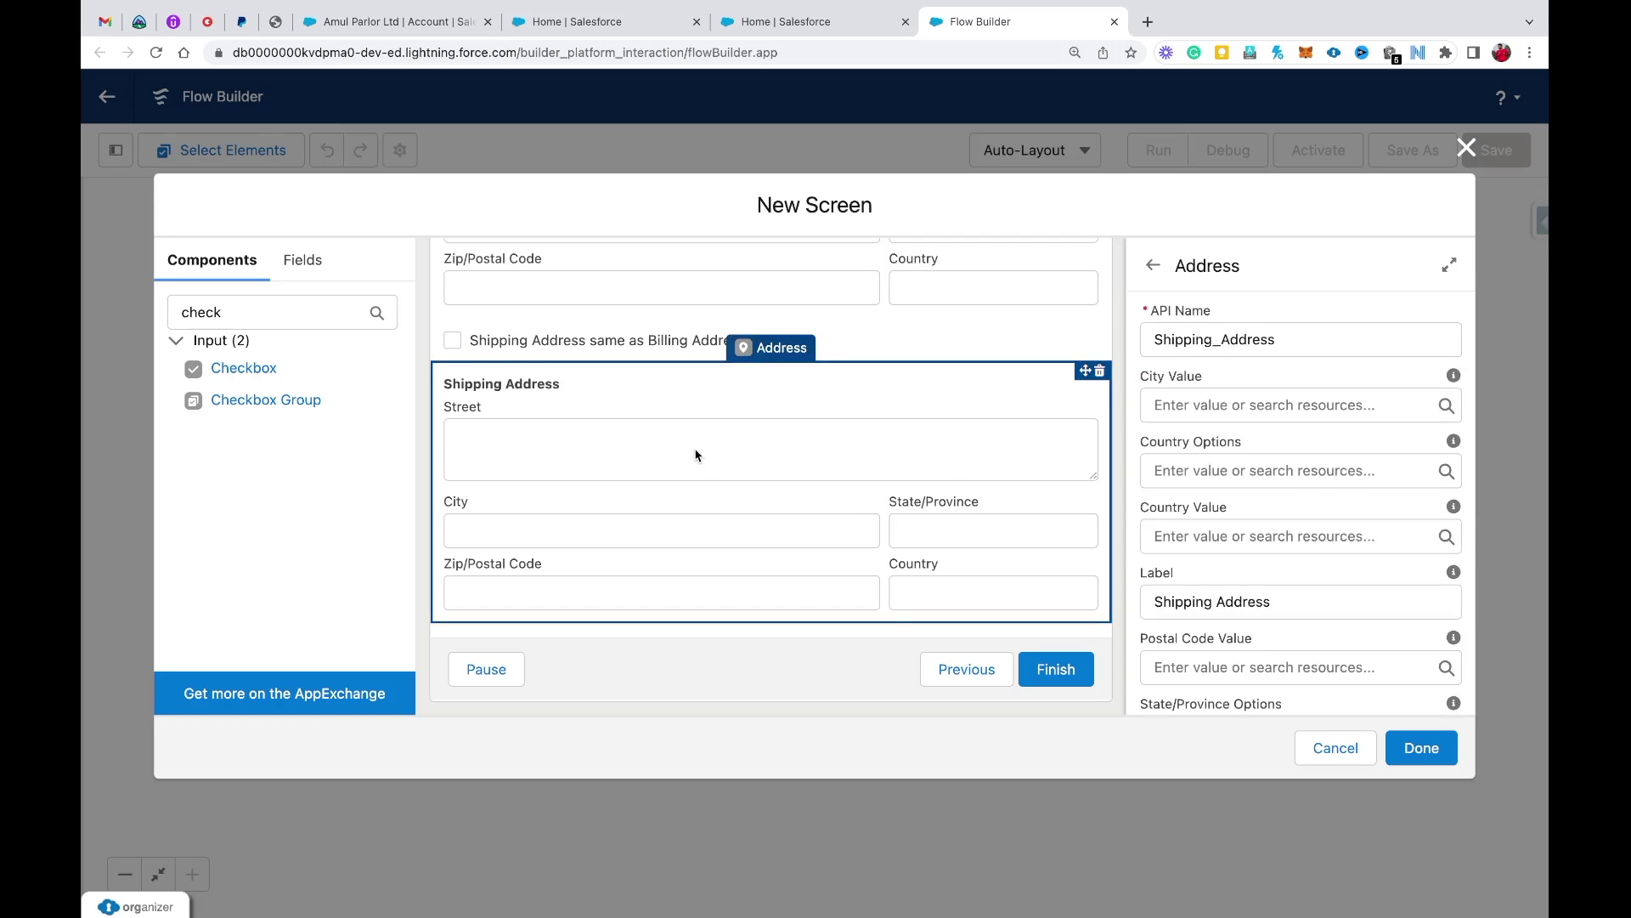
scroll(1308, 631, "down", 3)
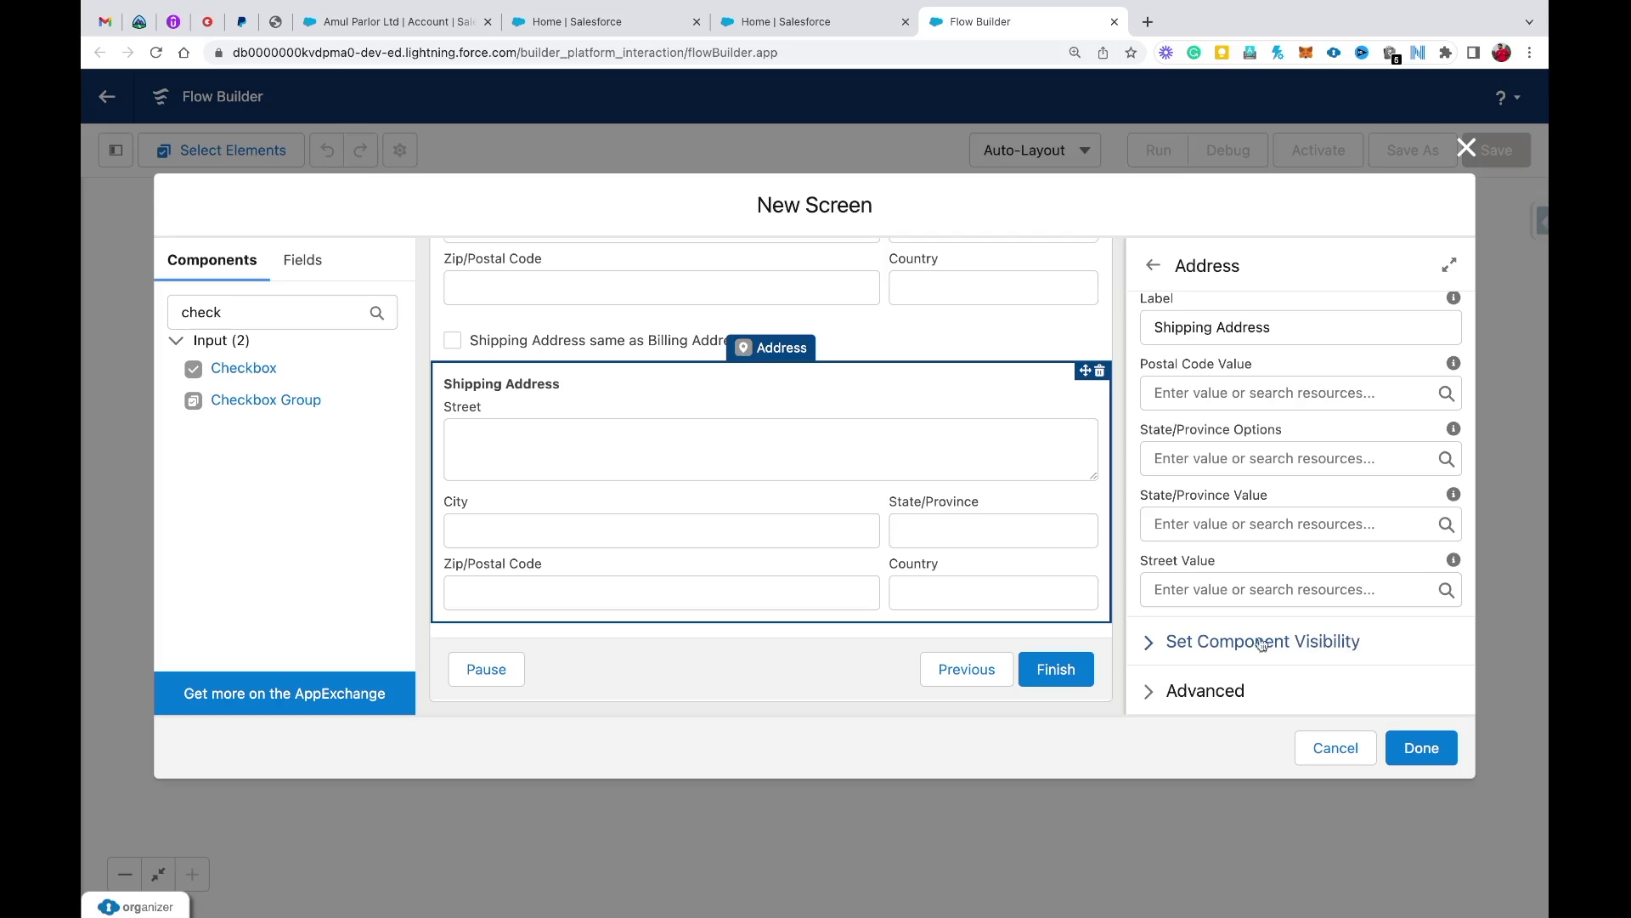
left_click(1149, 645)
- Try to display the Shipping Address component only when Shipping_Address_same_as_Billing_Address equals $GlobalConstant.False
scroll(1150, 647, "down", 1)
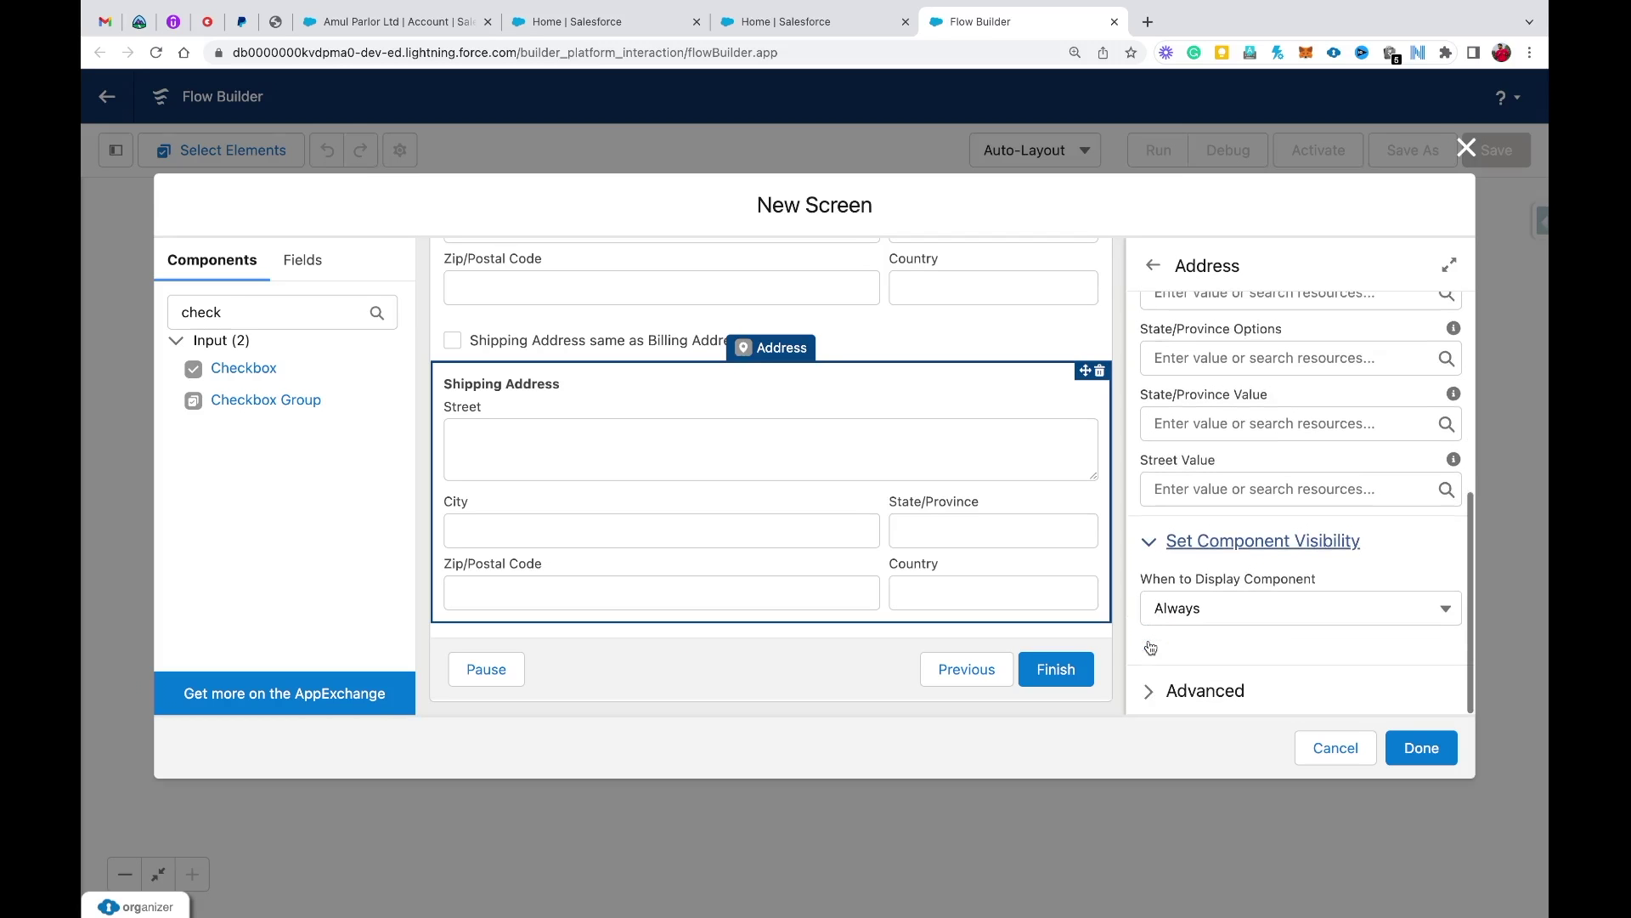
left_click(1174, 620)
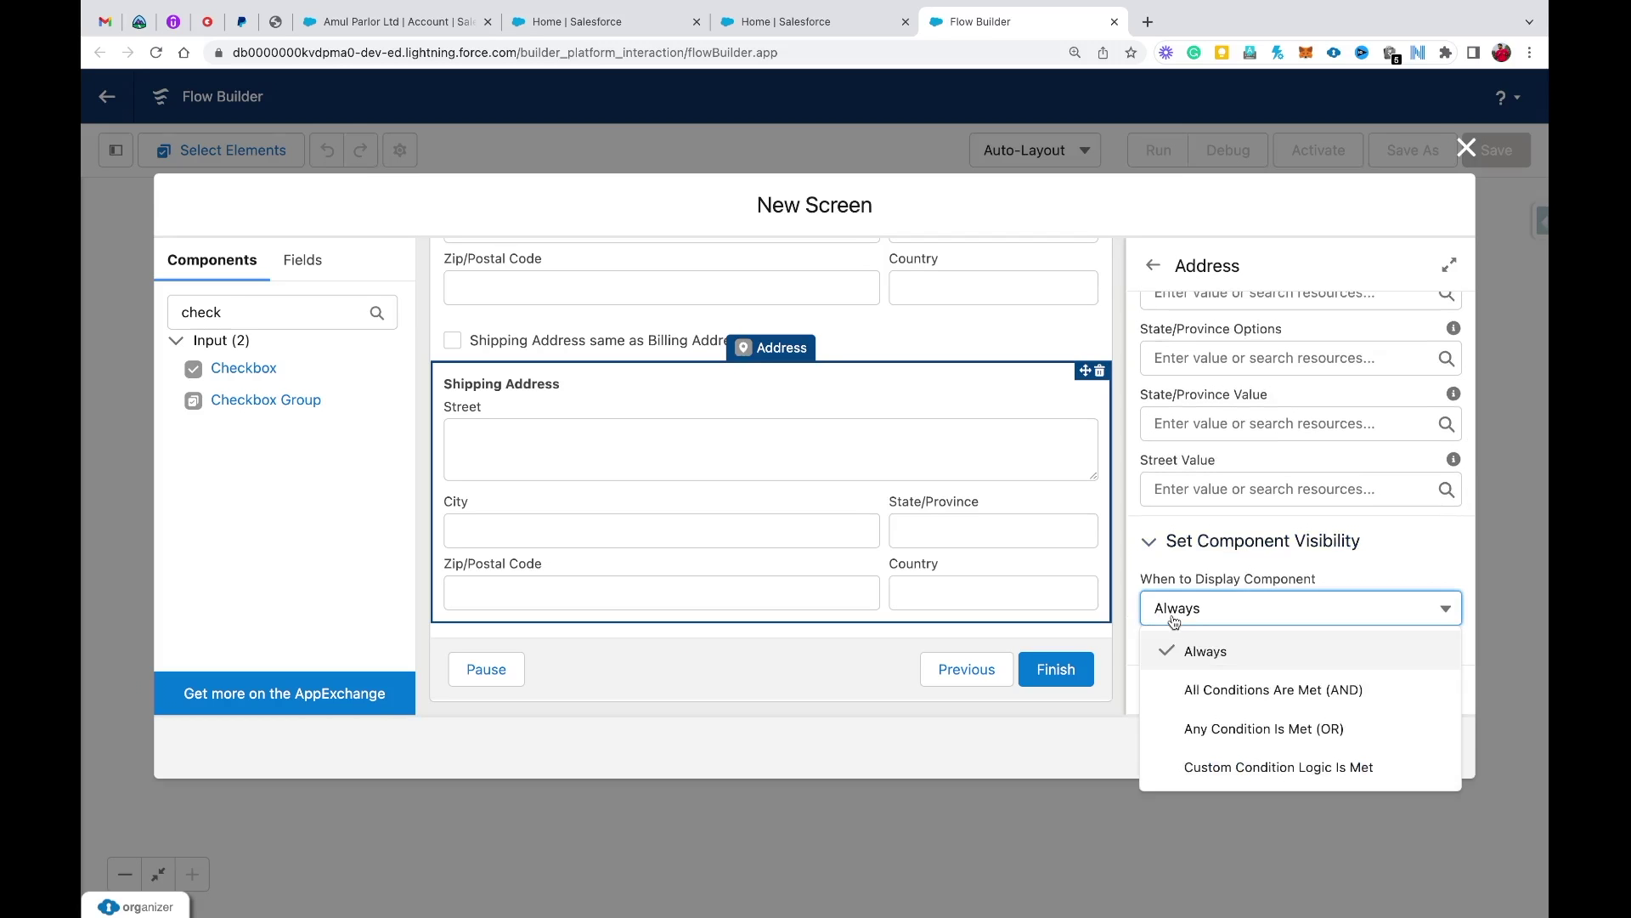
left_click(1196, 684)
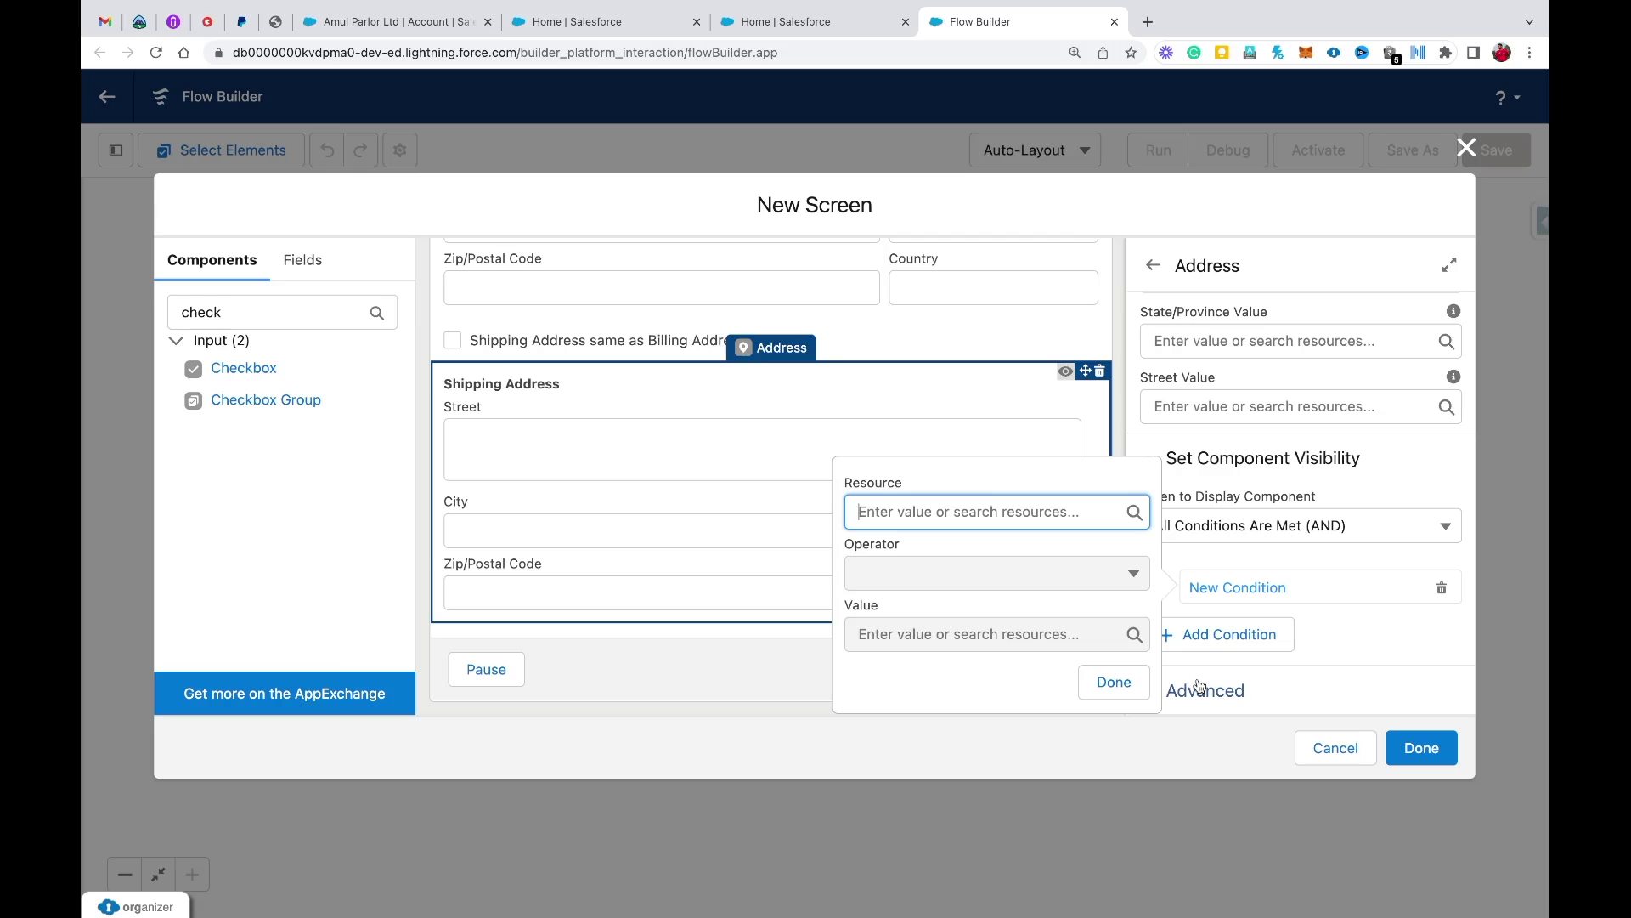
type("shipp")
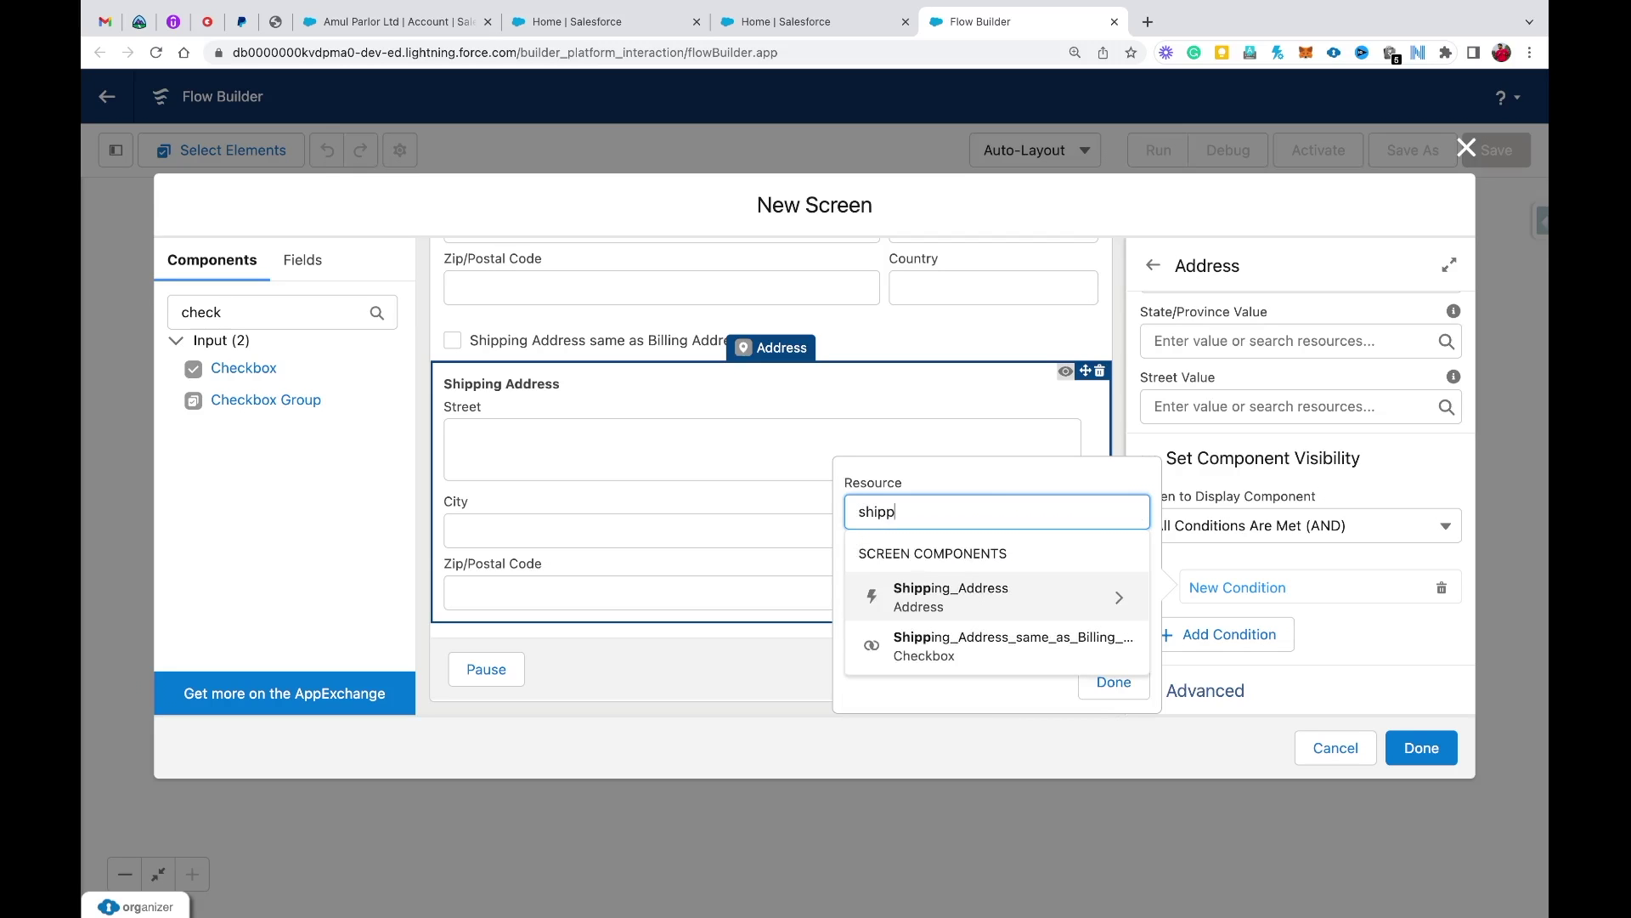
left_click(949, 661)
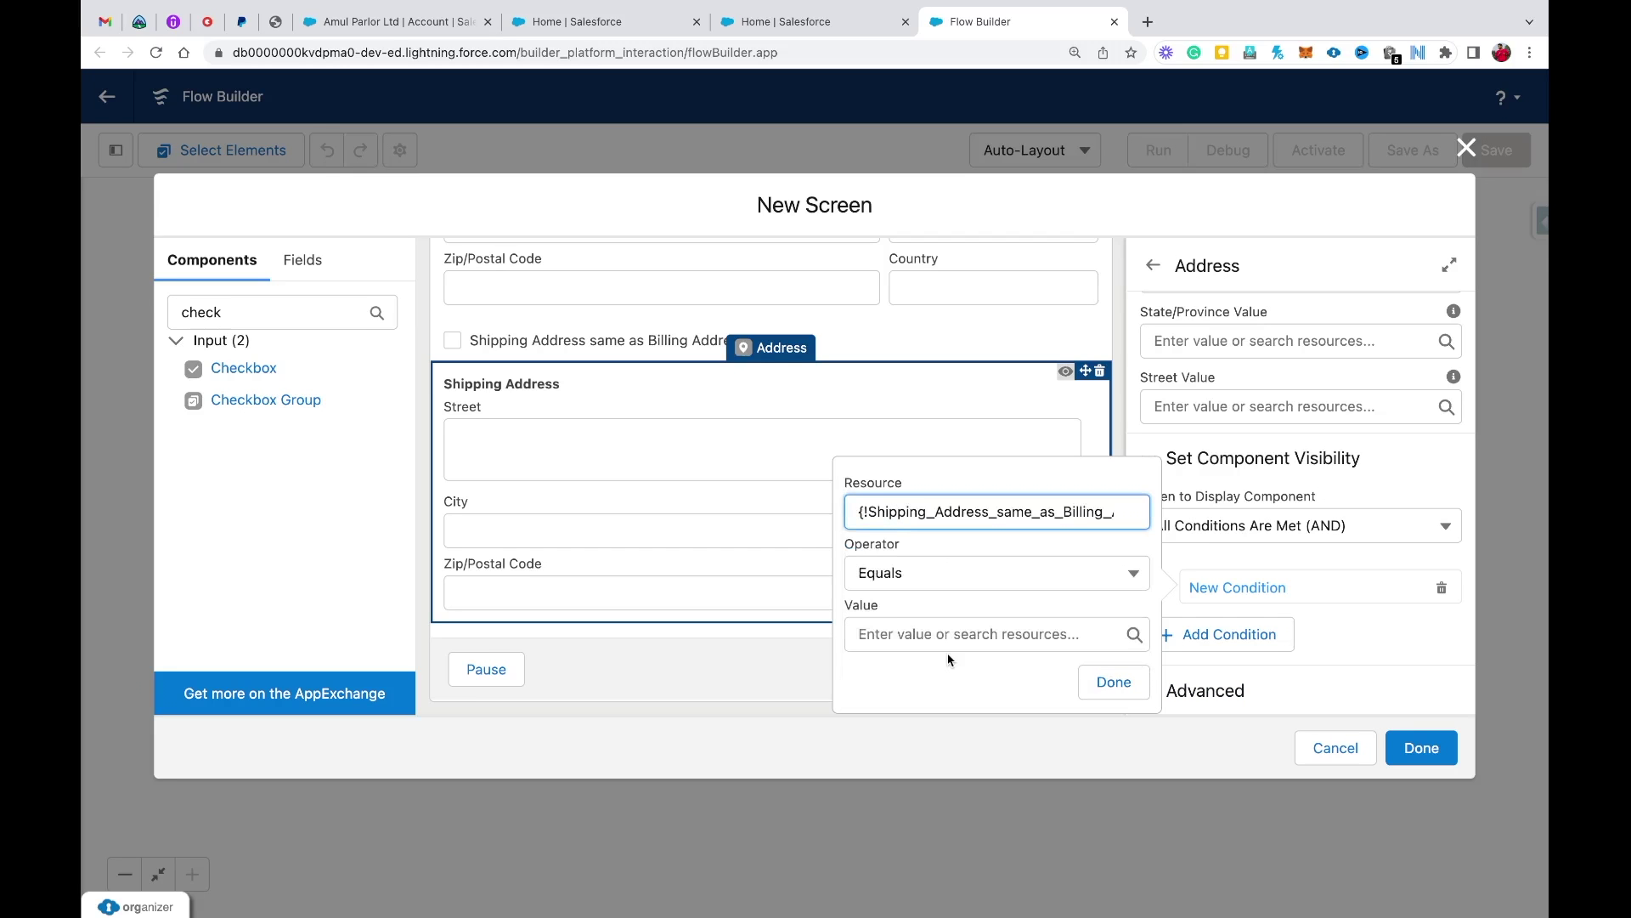
left_click(900, 635)
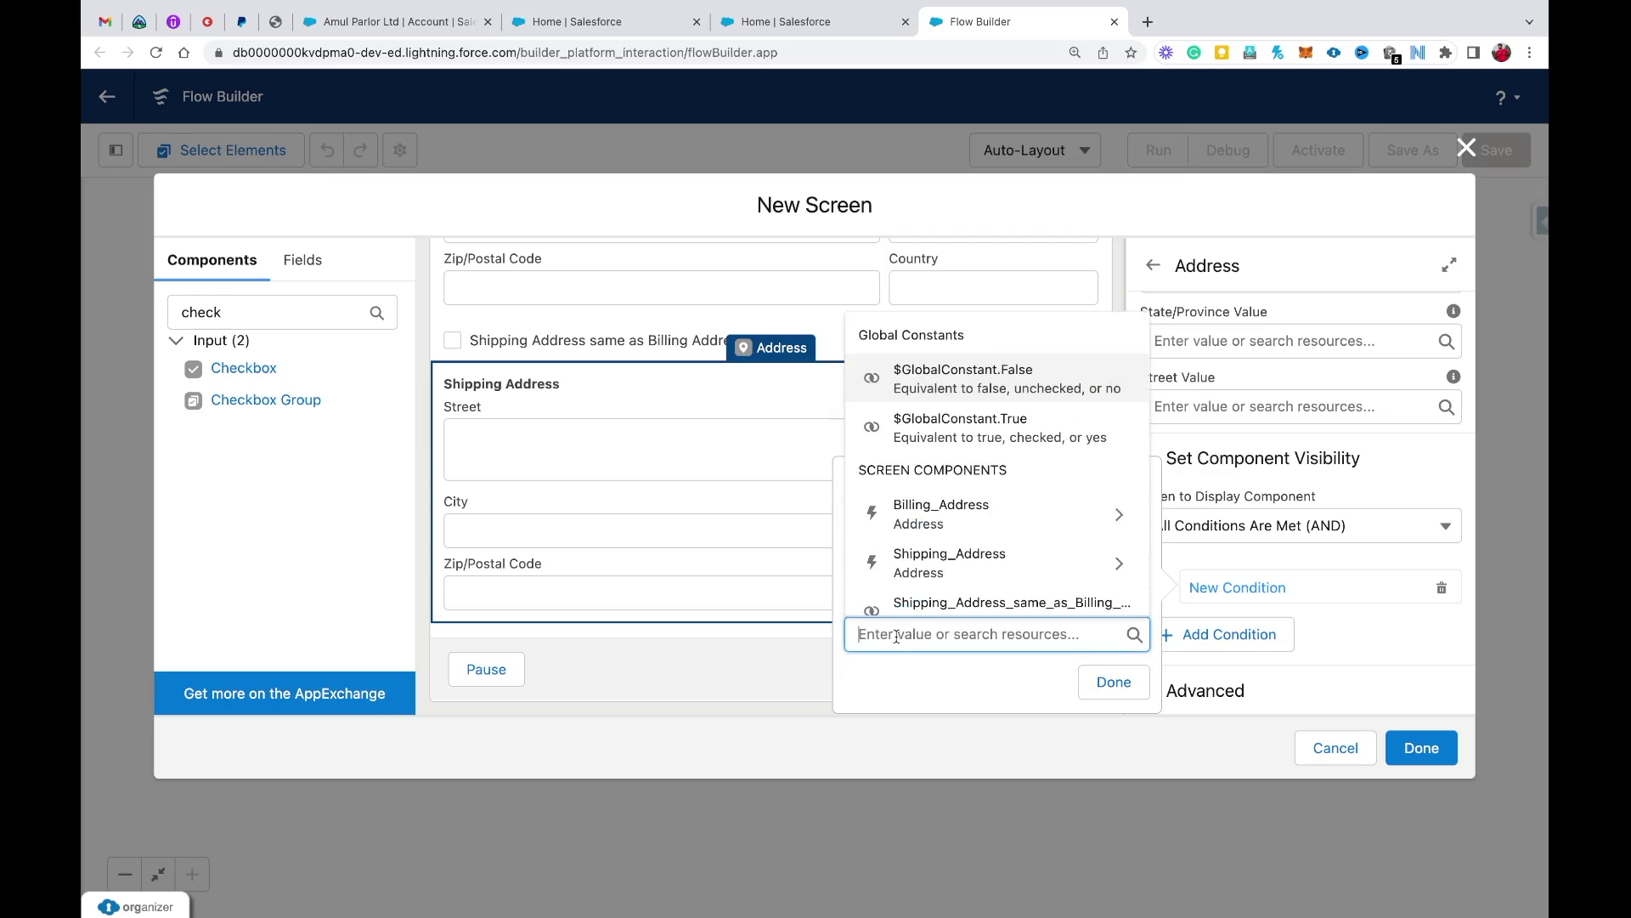
type("false")
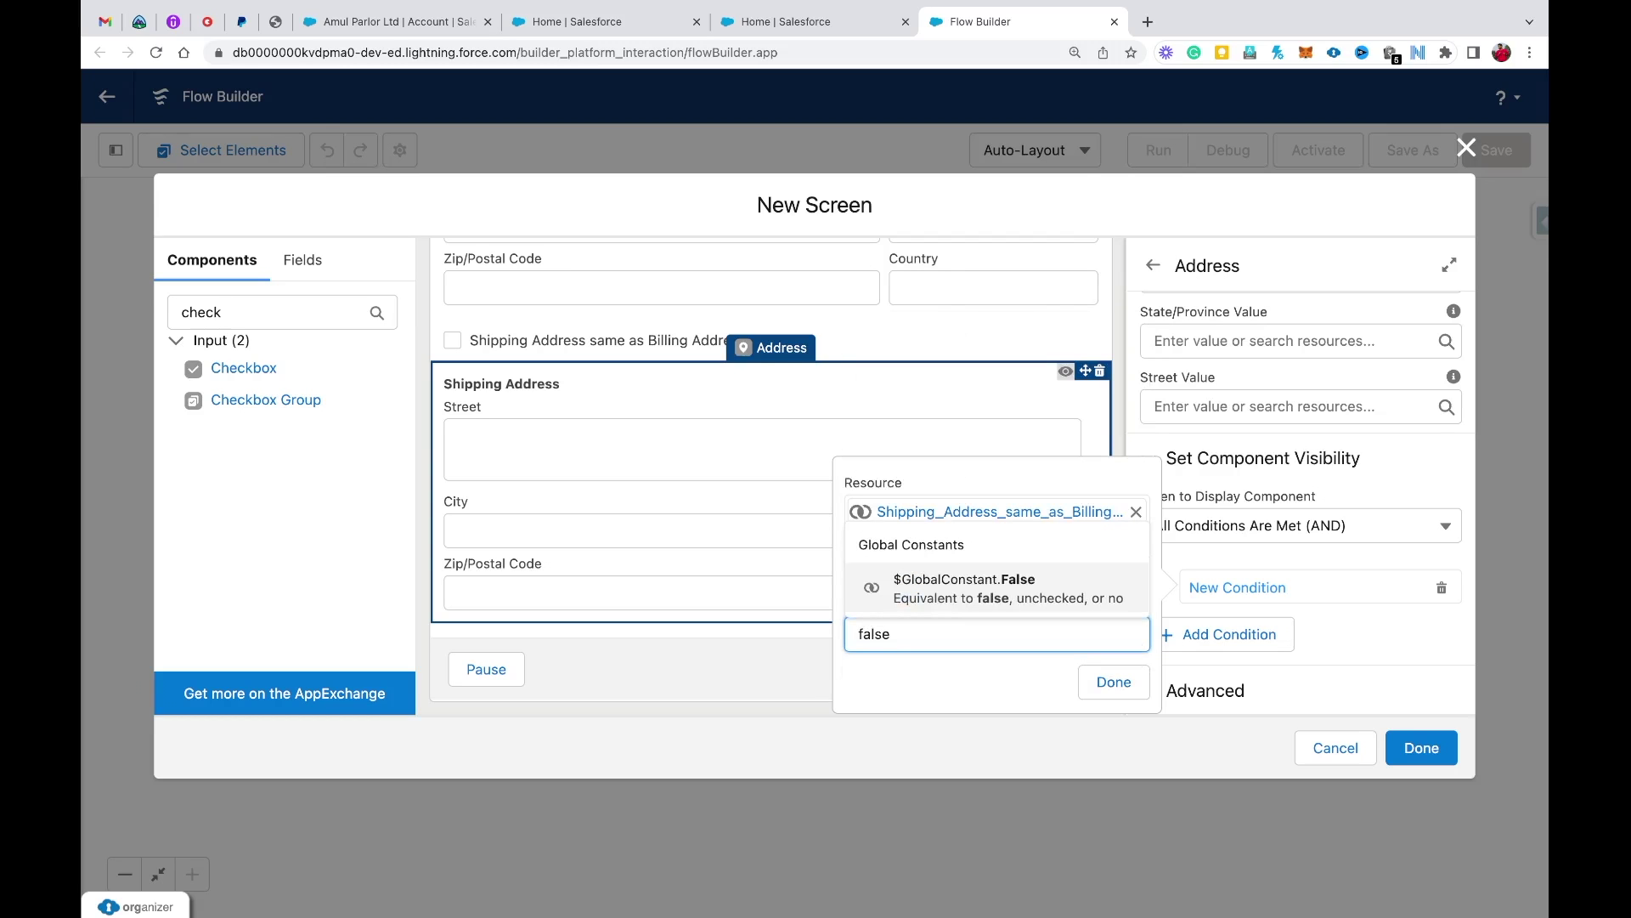
left_click(935, 599)
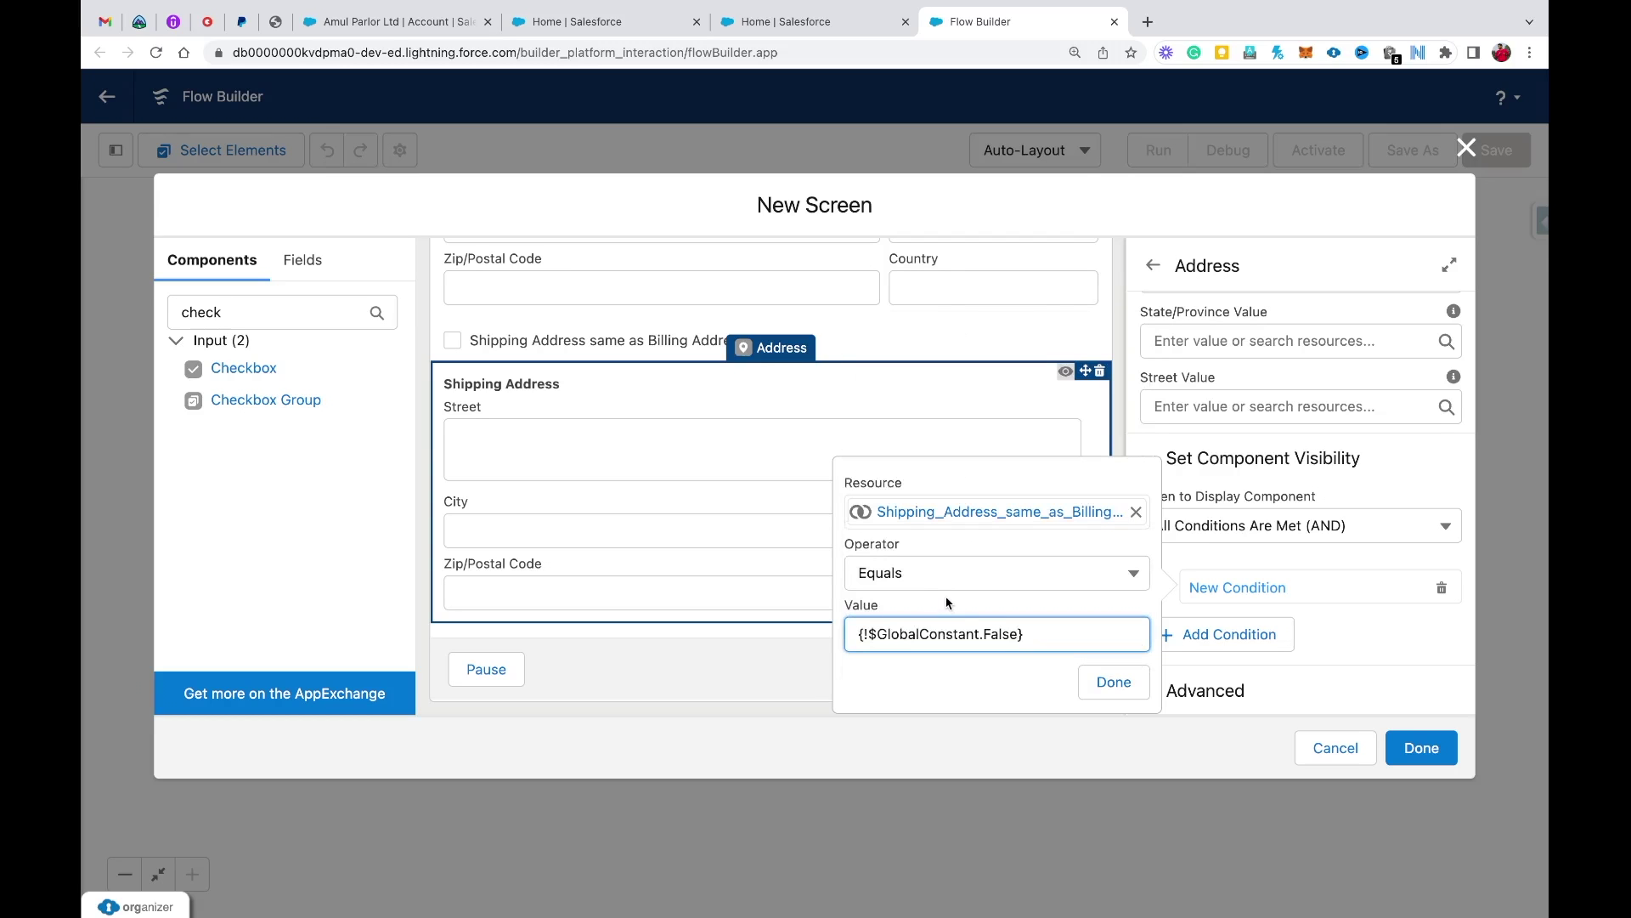
left_click(949, 605)
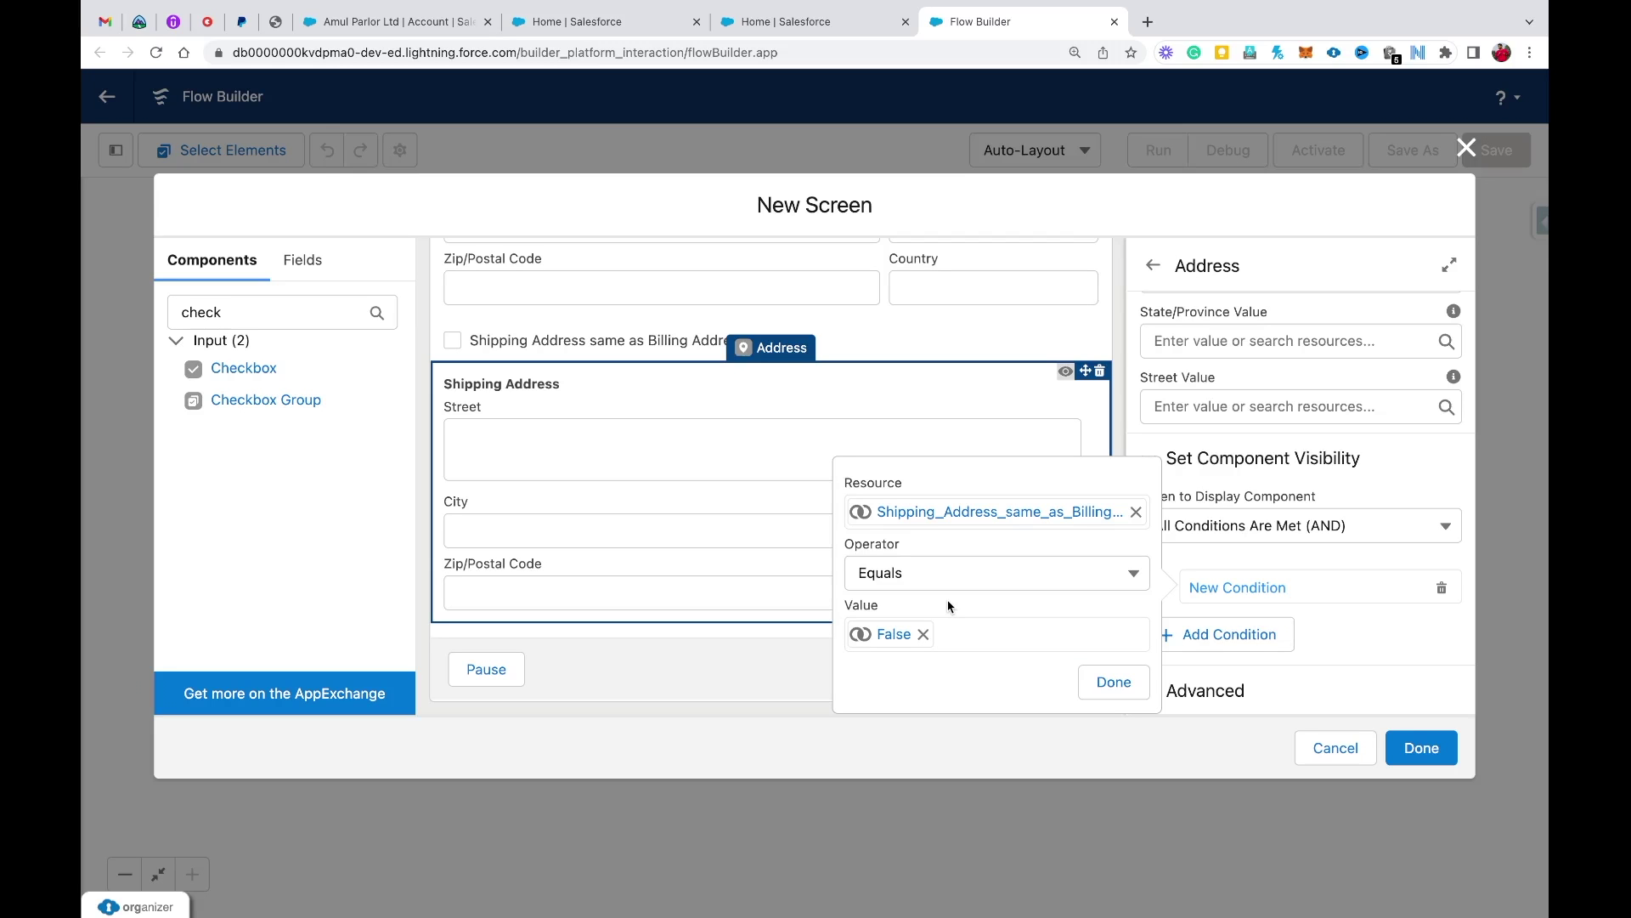
left_click(1142, 456)
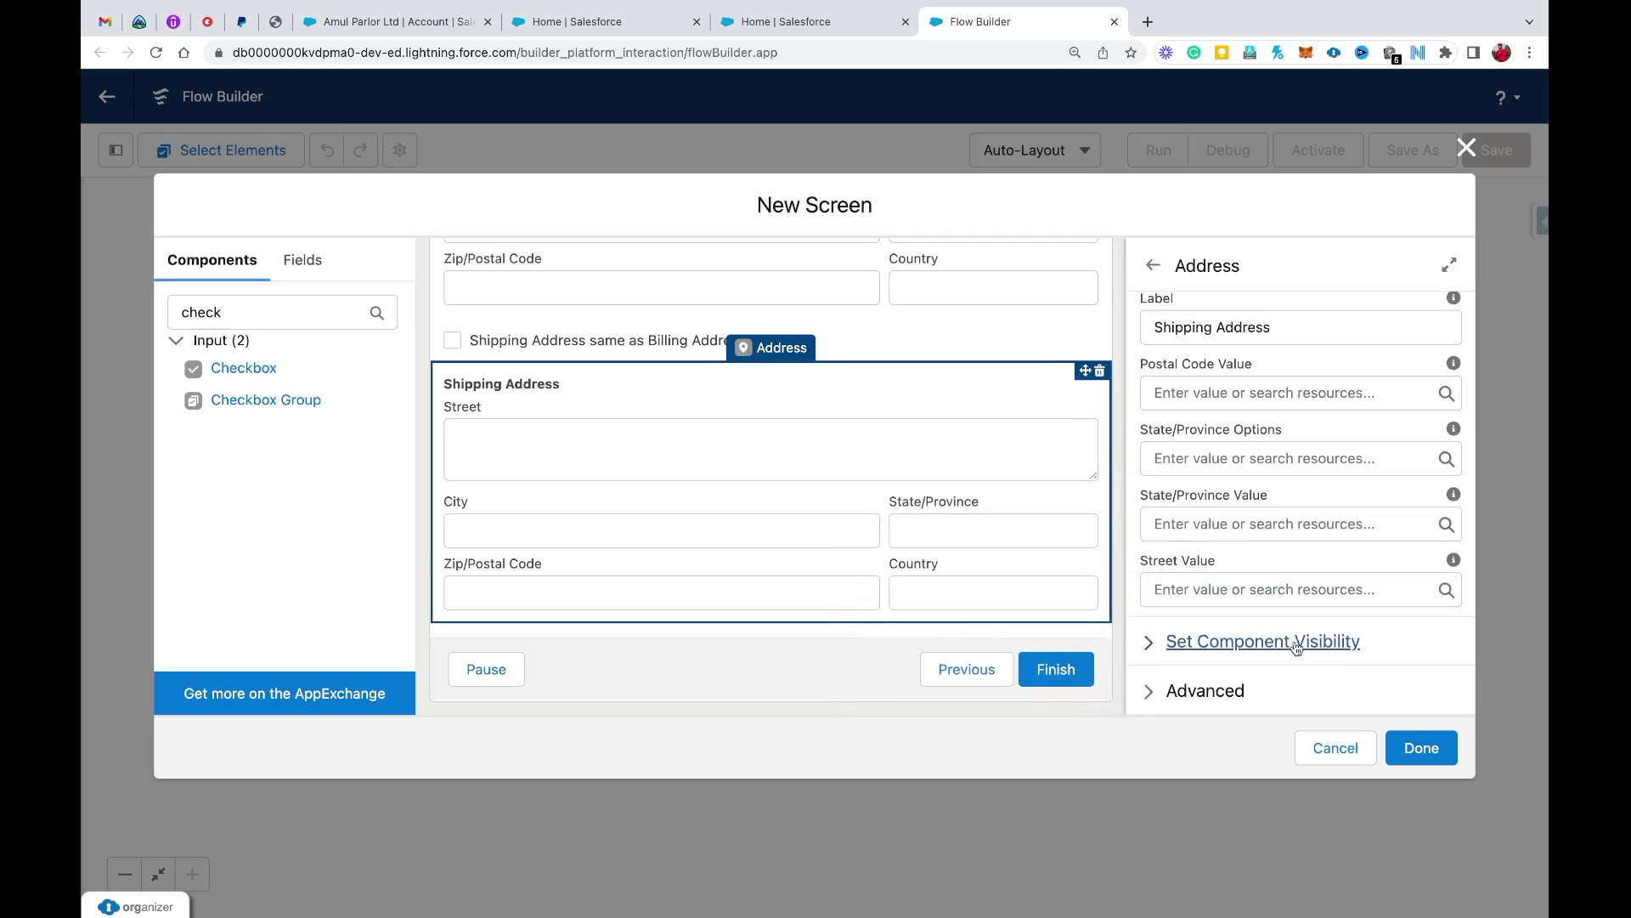
- Set the Shipping Address component to display when All Conditions Are Met (AND)
left_click(1149, 644)
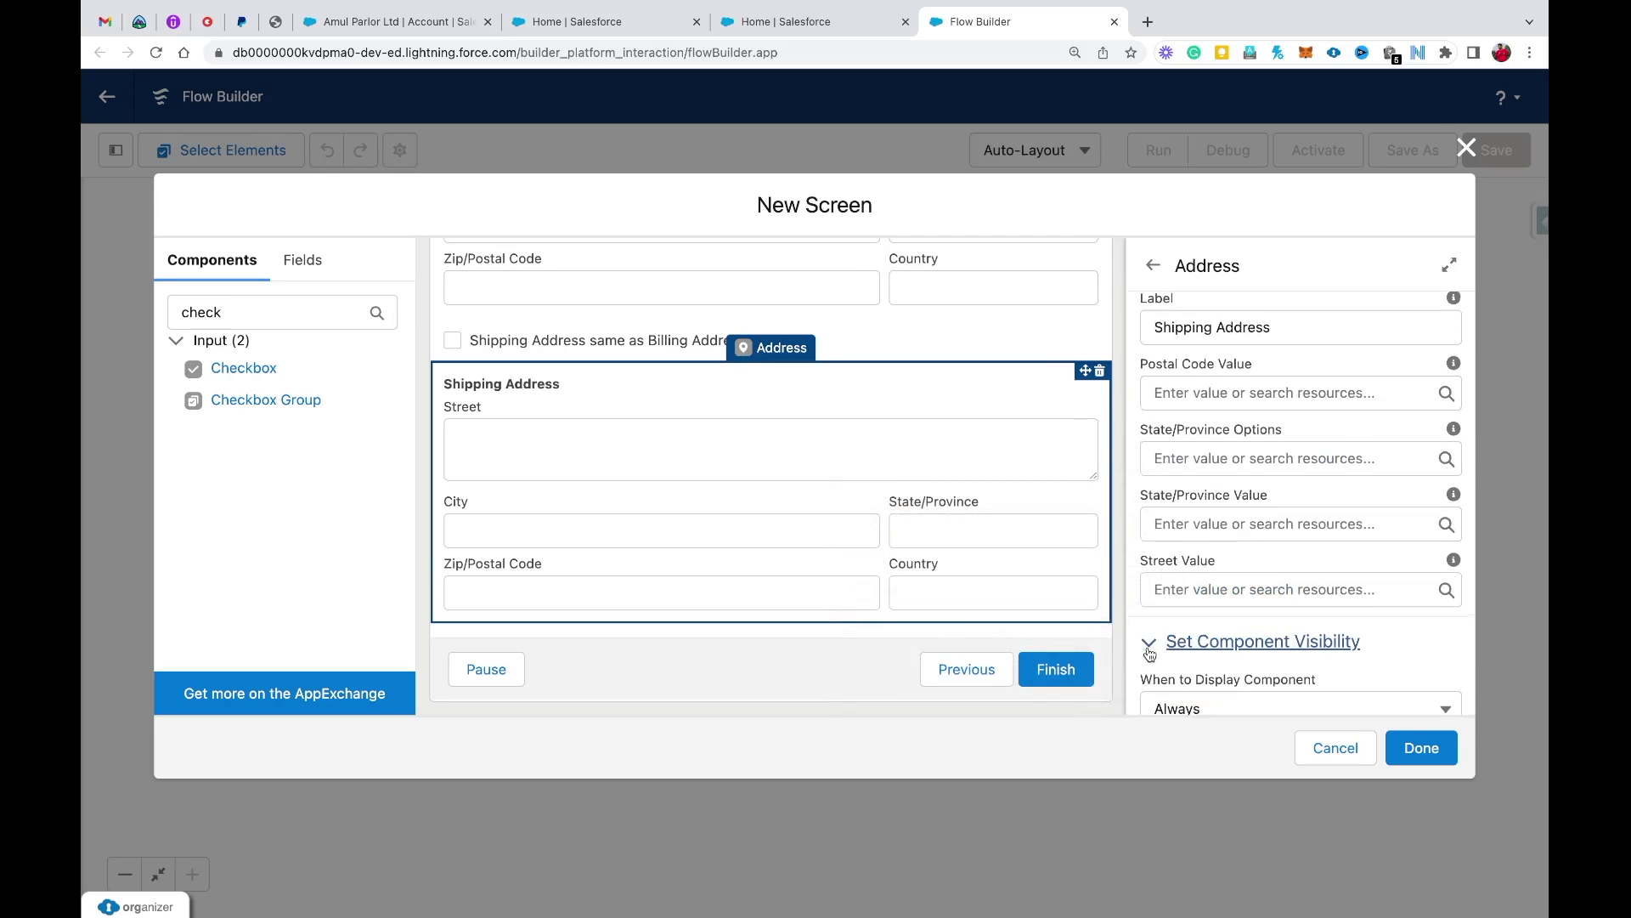
scroll(1164, 628, "down", 1)
left_click(1168, 616)
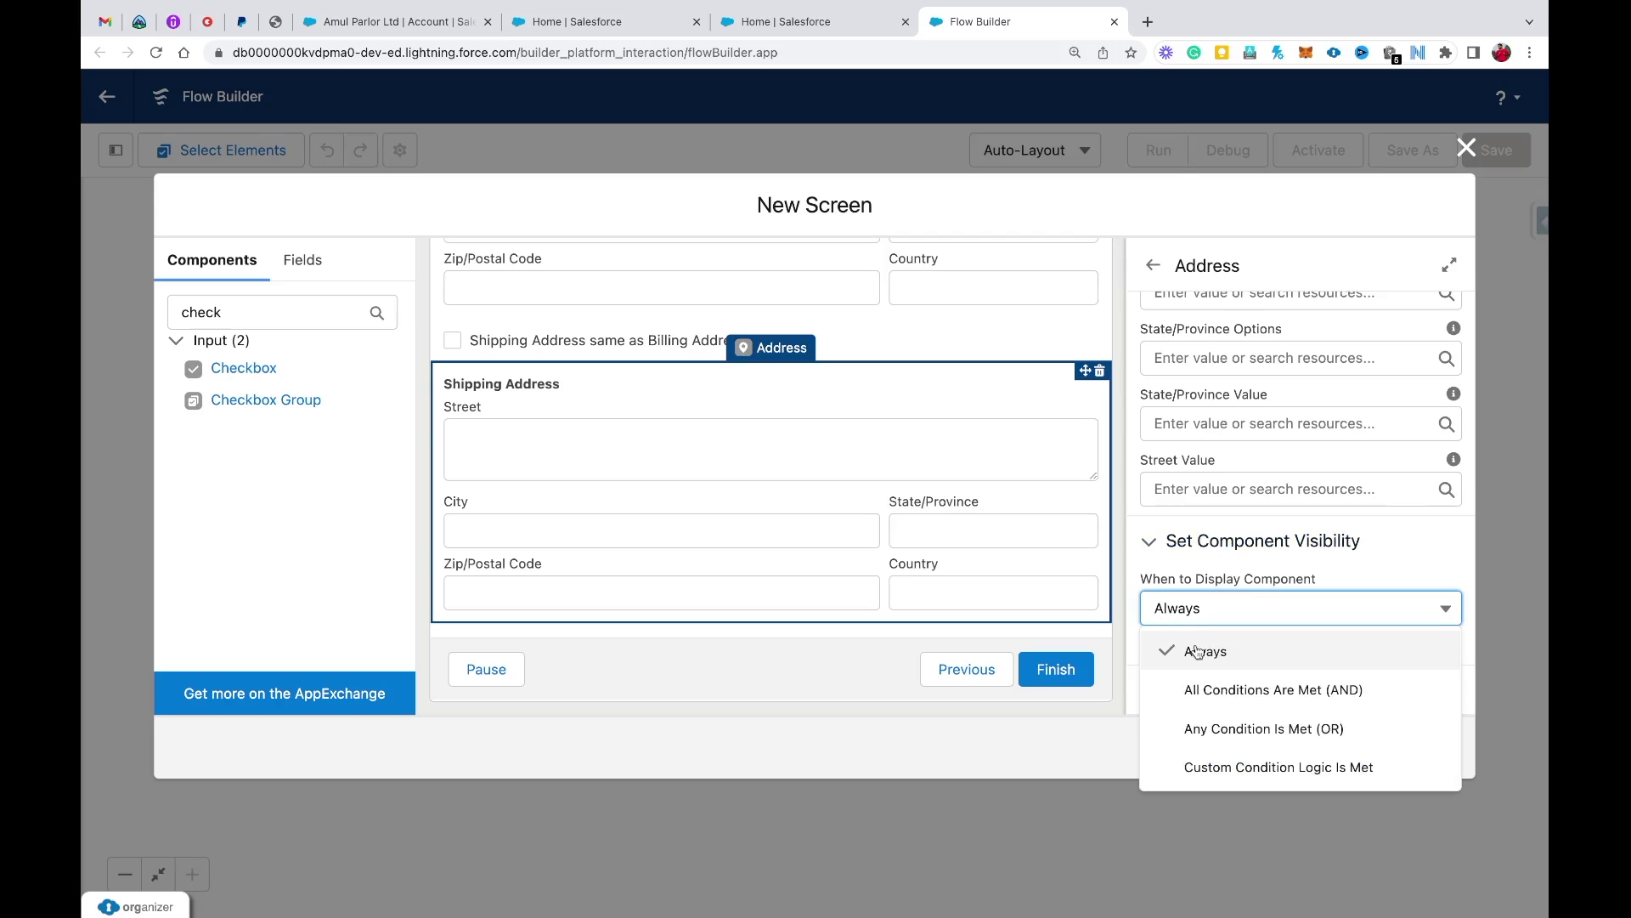
left_click(1201, 690)
- Define the visibility condition as Shipping_Address_same_as_Billing_Address Equals $GlobalConstant.False and finish editing the screen
left_click(970, 591)
type("ship")
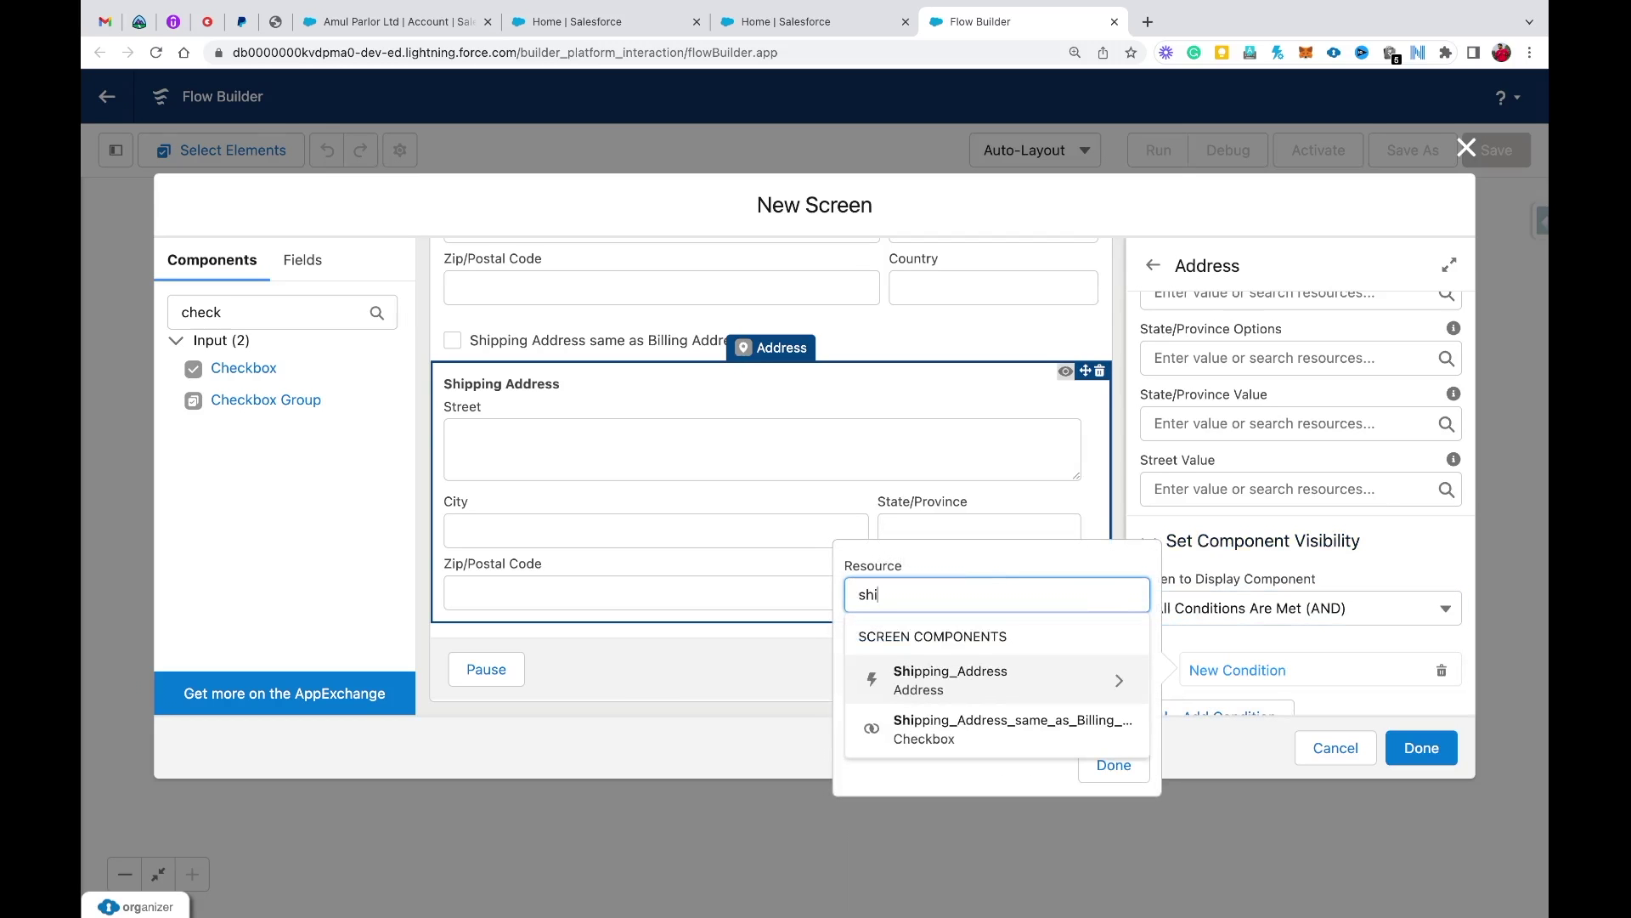
left_click(986, 729)
left_click(905, 716)
type("false")
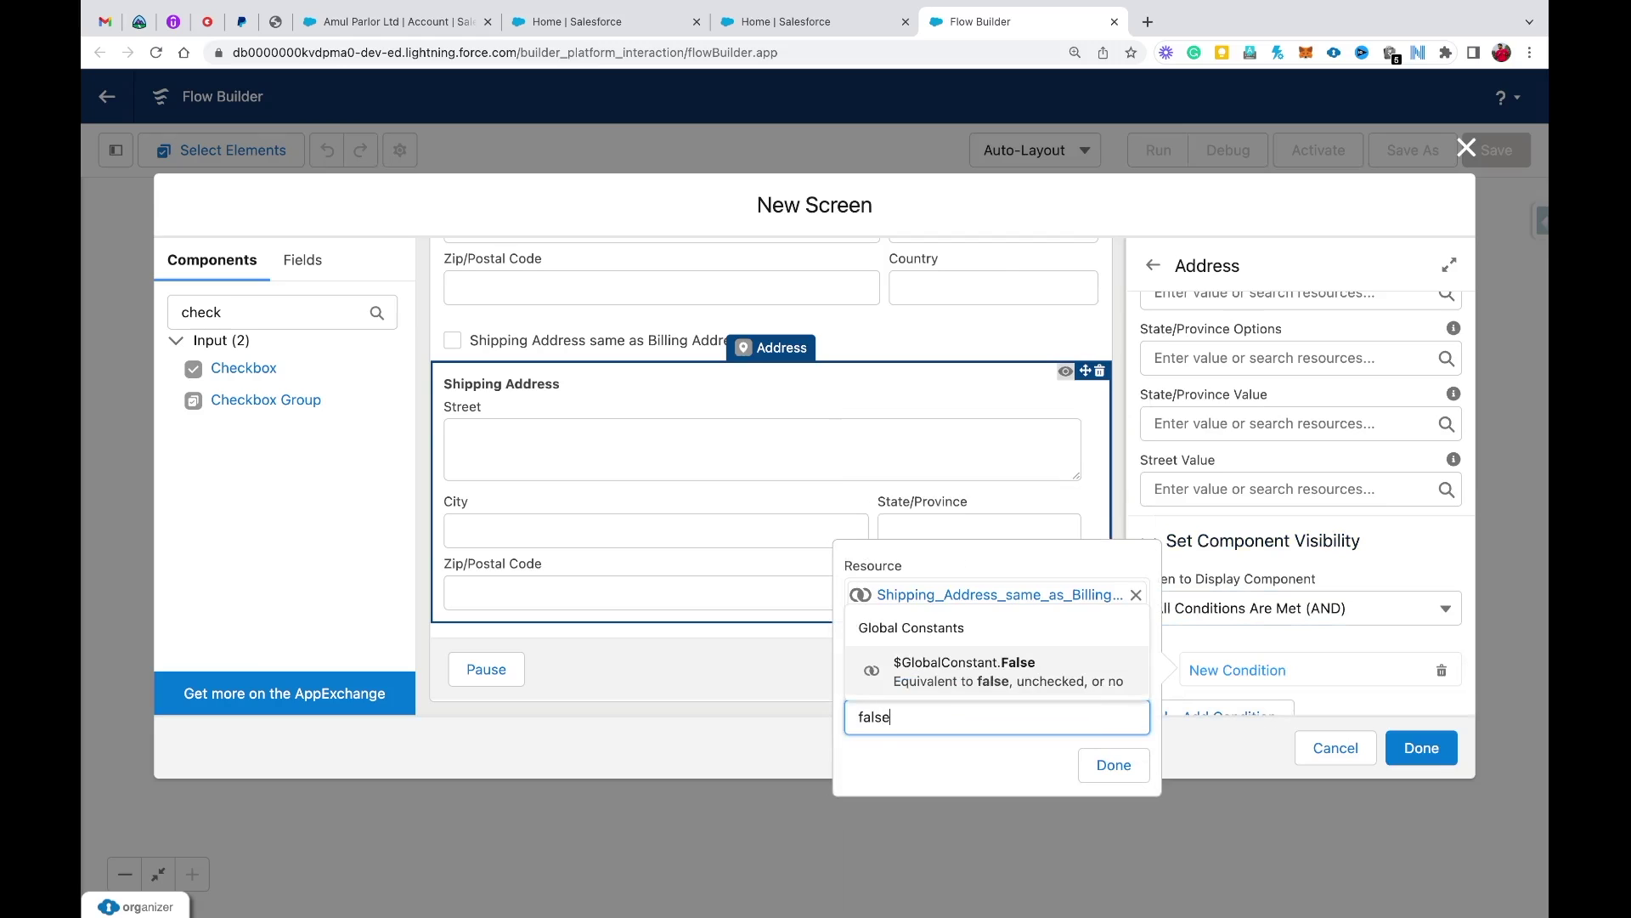
left_click(919, 676)
left_click(1113, 765)
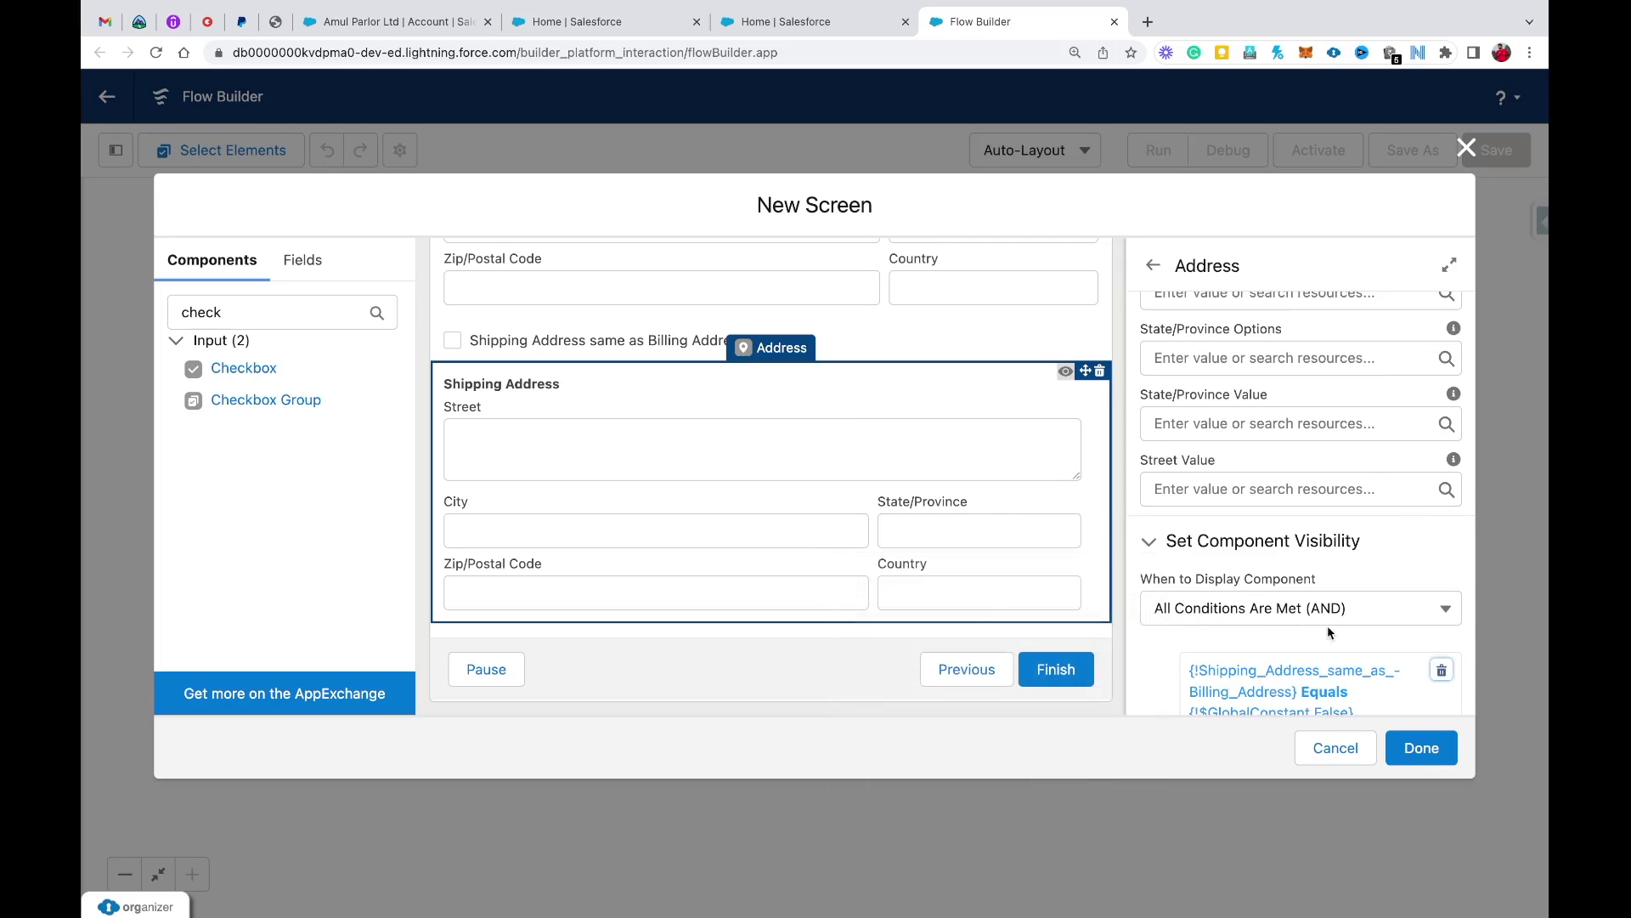
left_click(1422, 749)
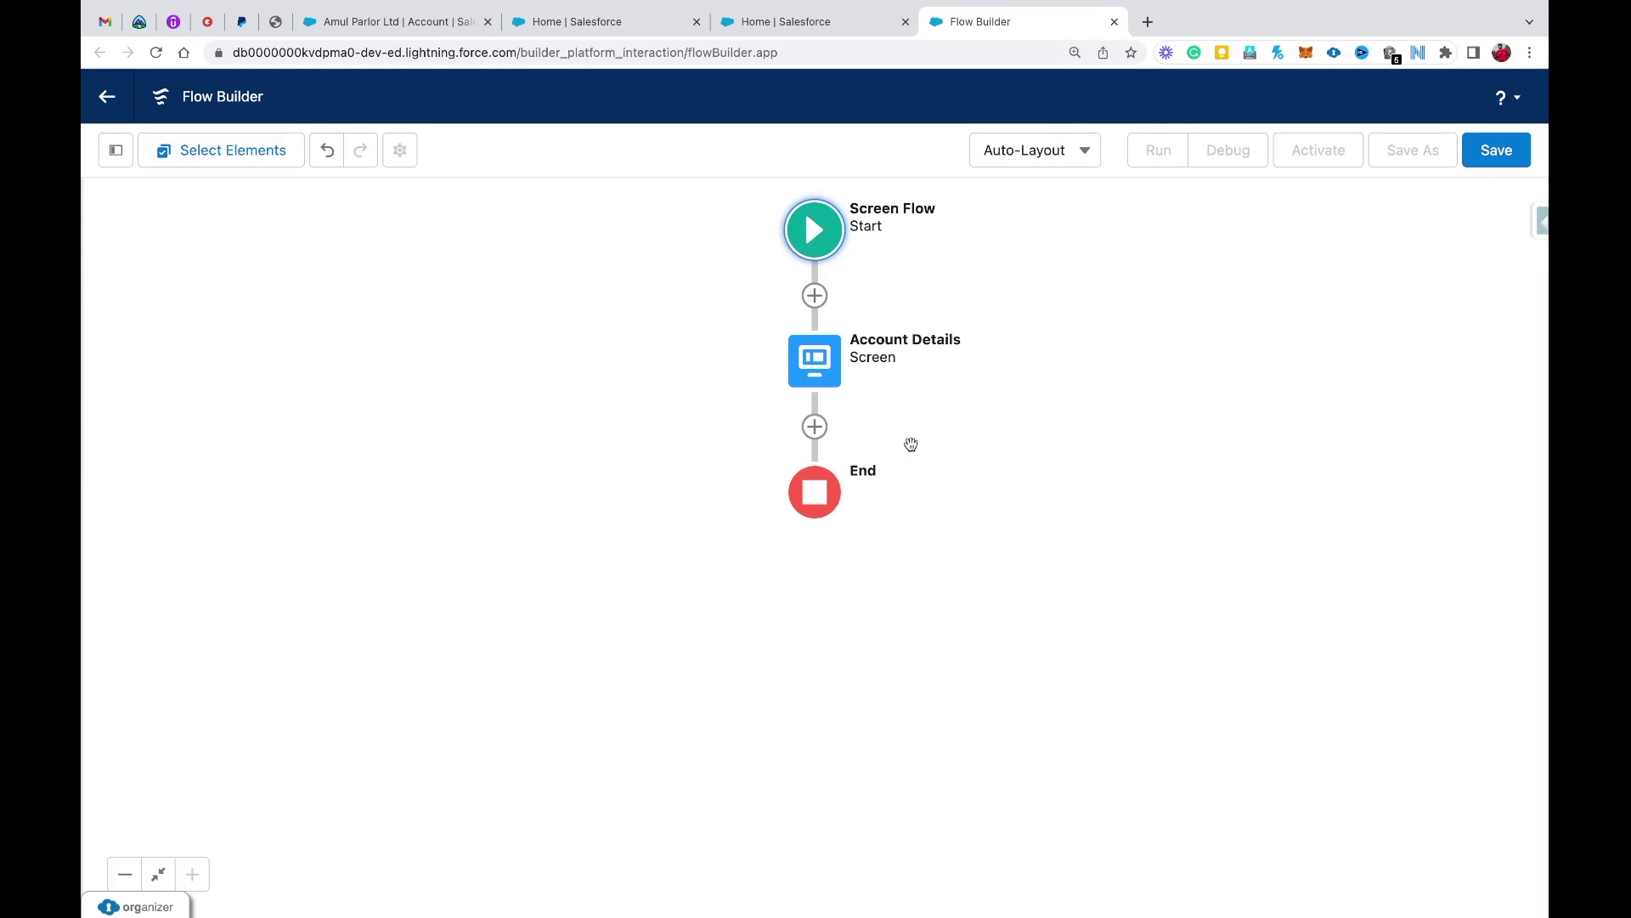
- Save the flow with the label Component Visibility Concept and the API name generated from it
left_click(1495, 154)
type("Component Visibility Concept")
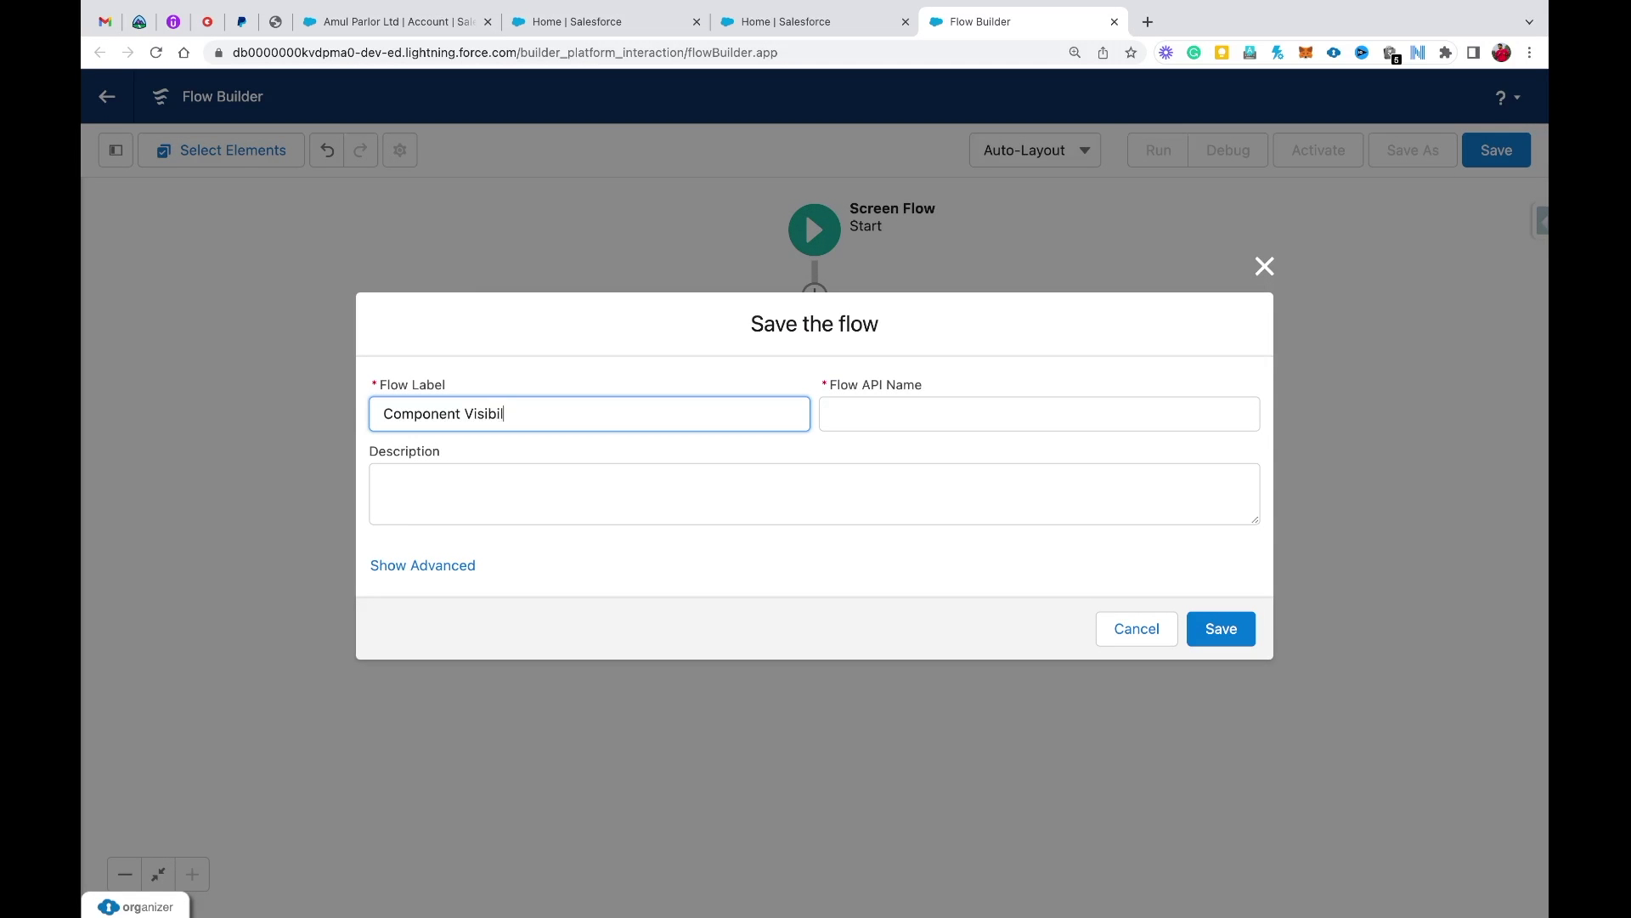
left_click(941, 414)
left_click(1234, 637)
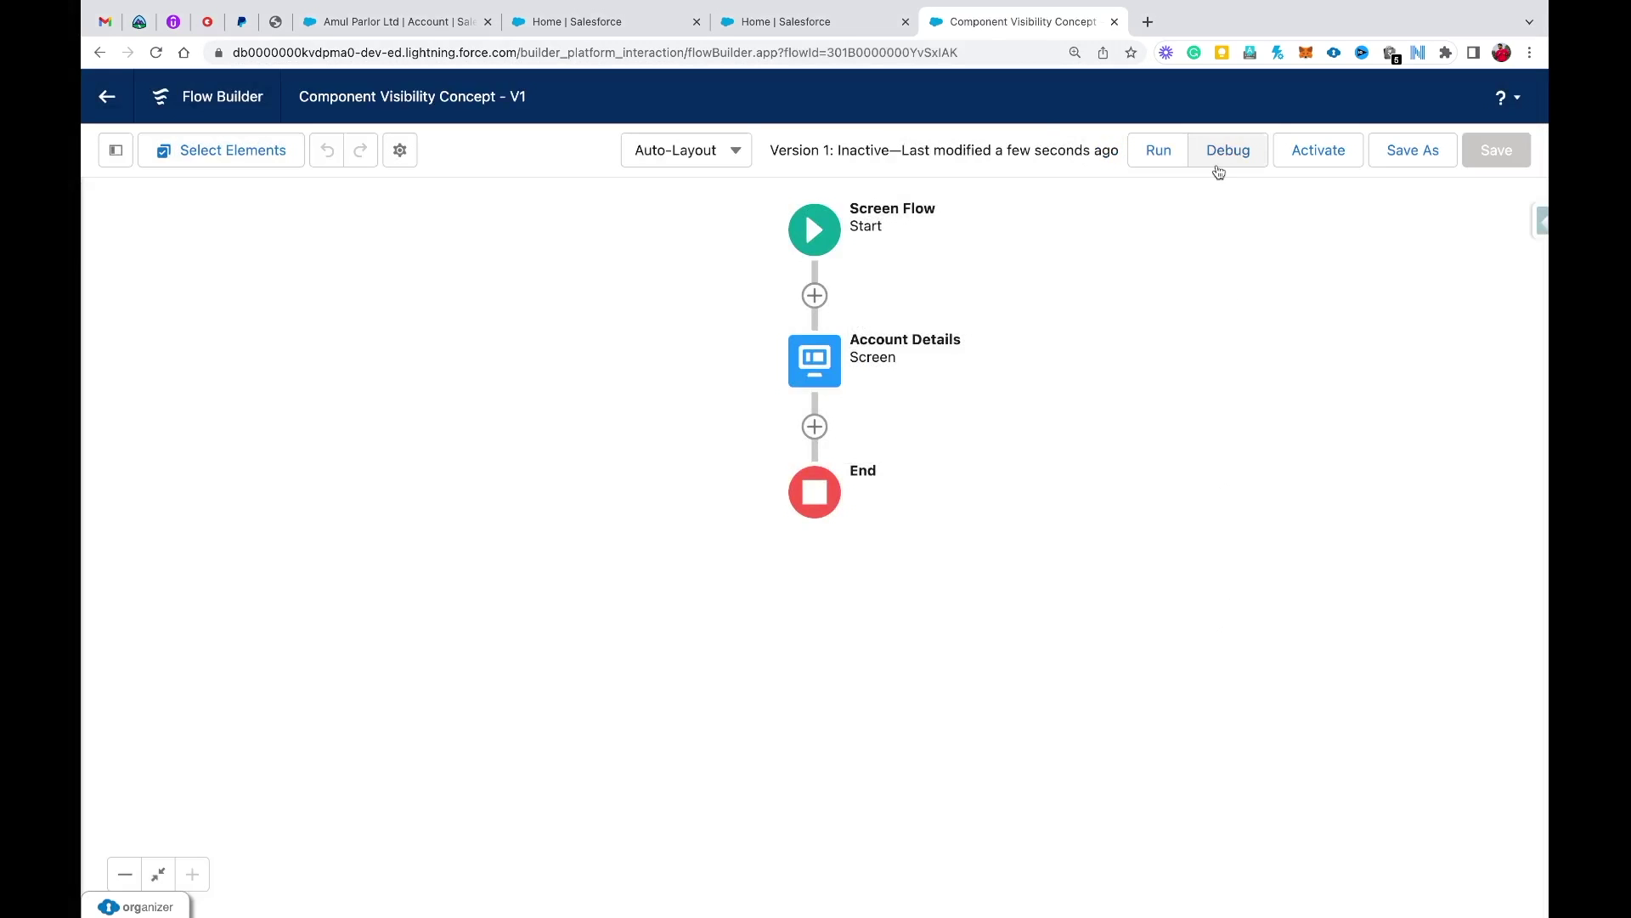
- Run the flow in debug mode and tick Shipping Address same as Billing Address to test the Shipping Address visibility
left_click(1218, 157)
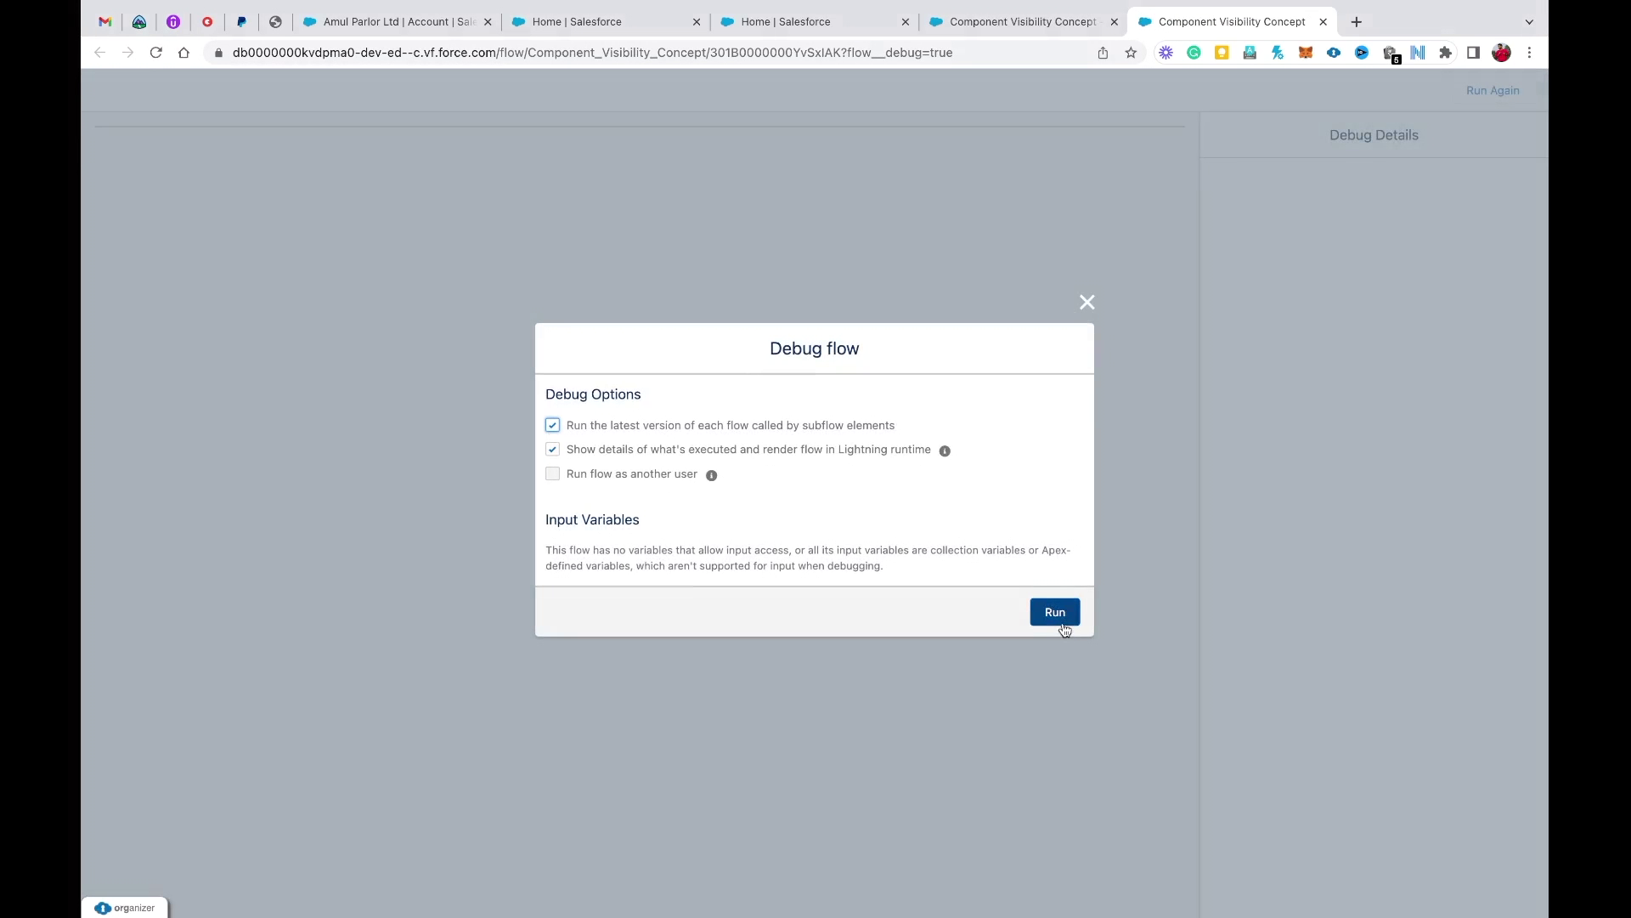
left_click(1065, 629)
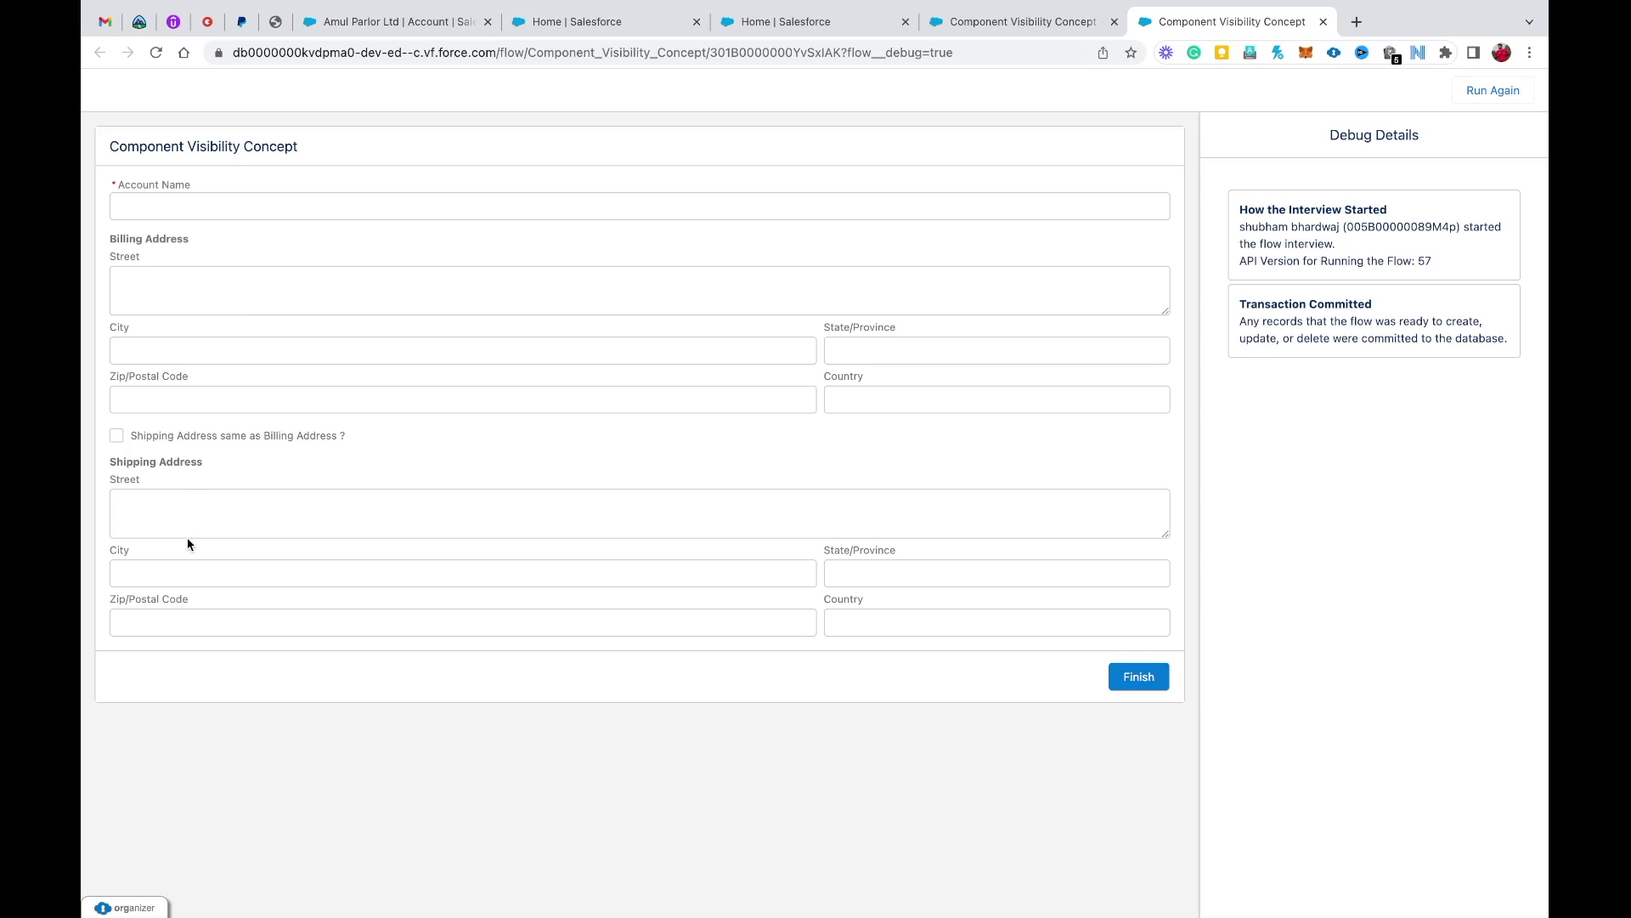
left_click(117, 437)
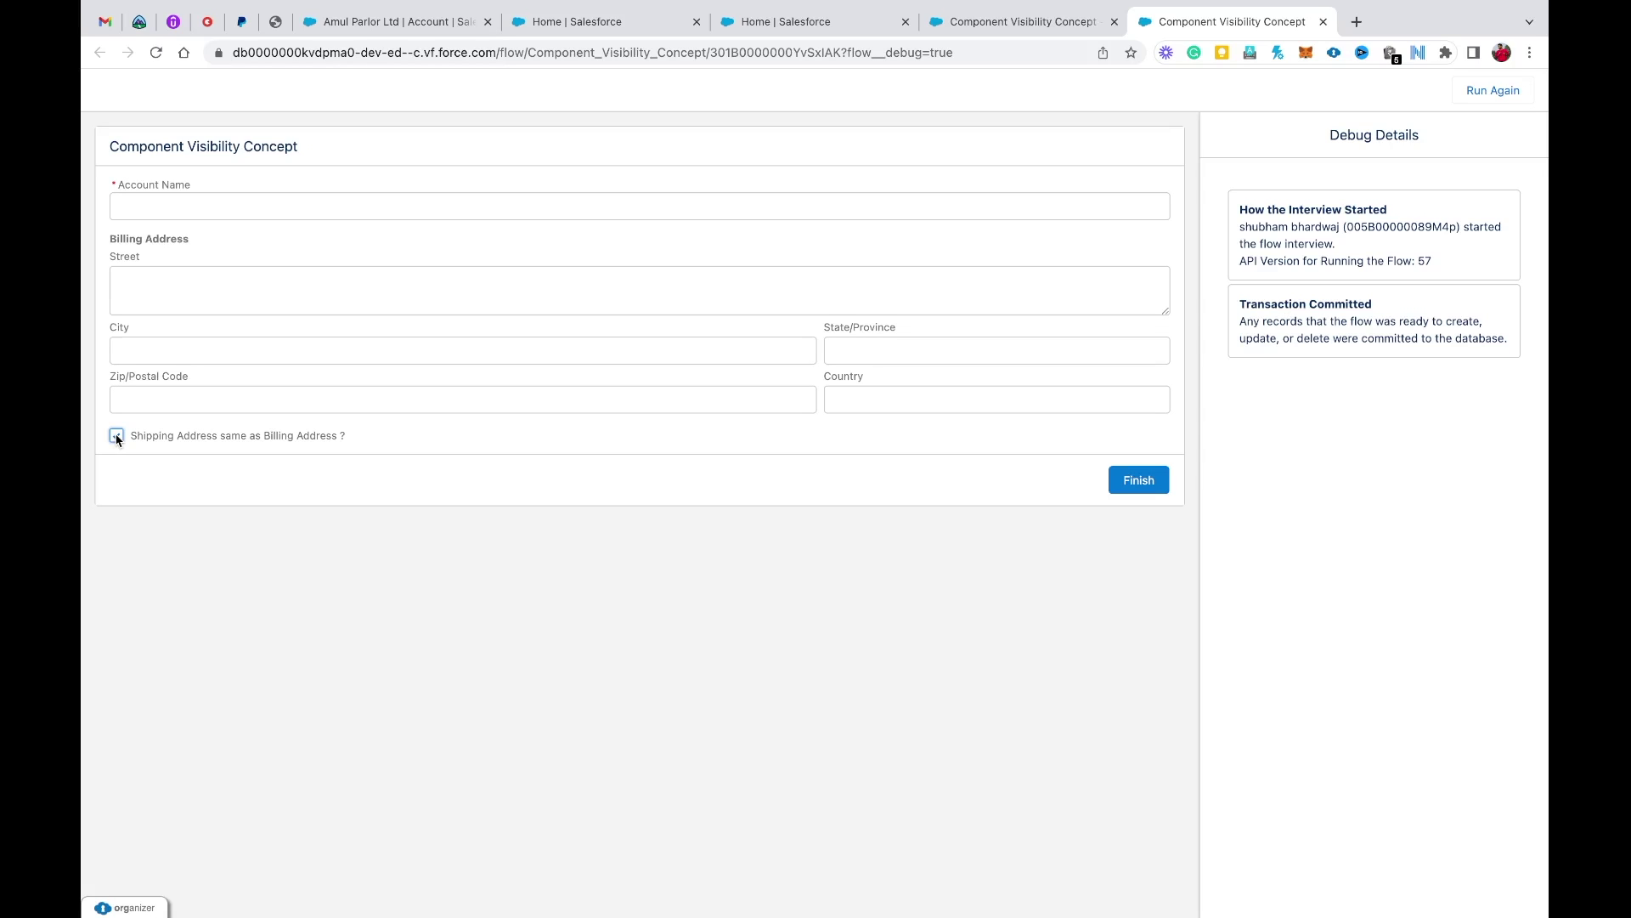
- Return to the flow's builder page and add a Decision element after the Account Details screen
left_click(1011, 23)
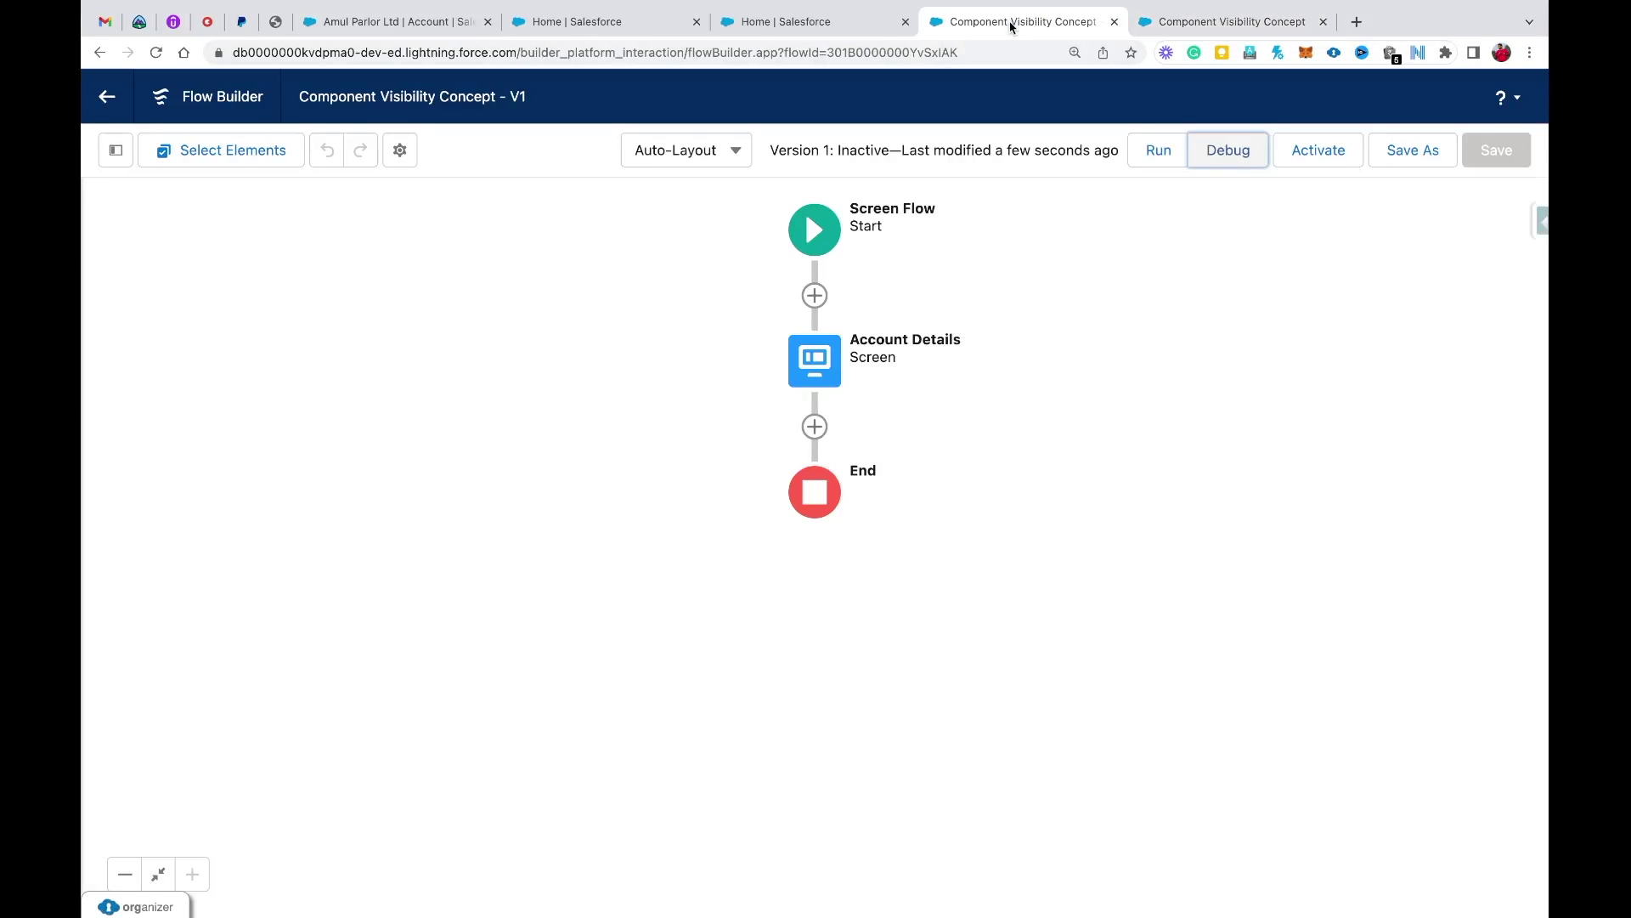
left_click_drag(930, 320, 600, 455)
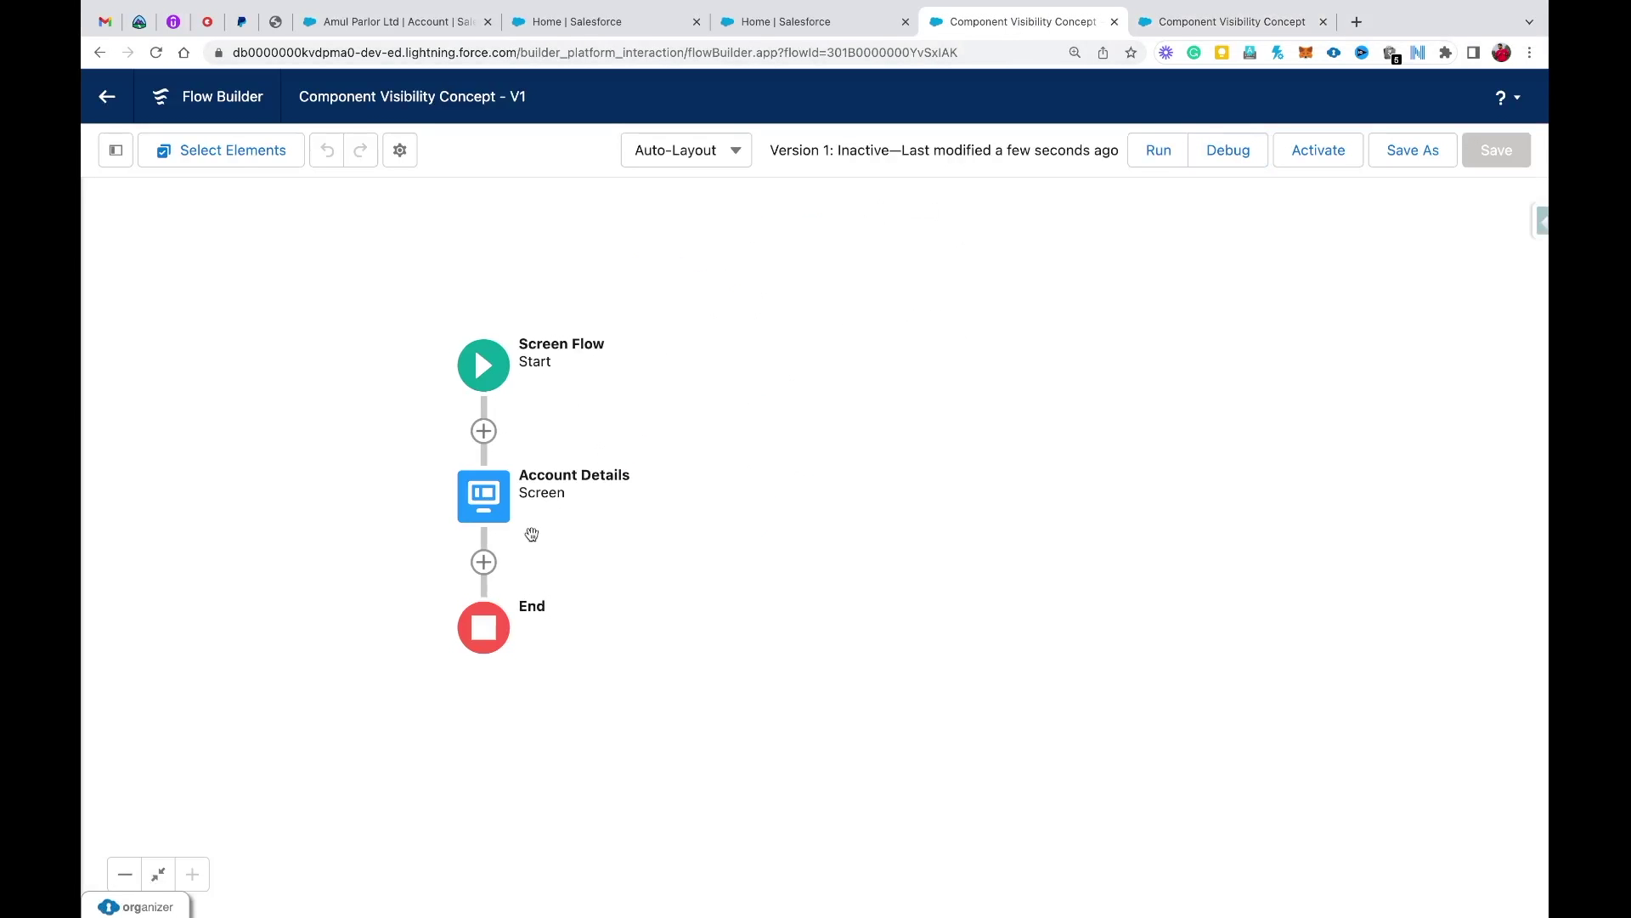
left_click(483, 562)
left_click(605, 336)
left_click(477, 378)
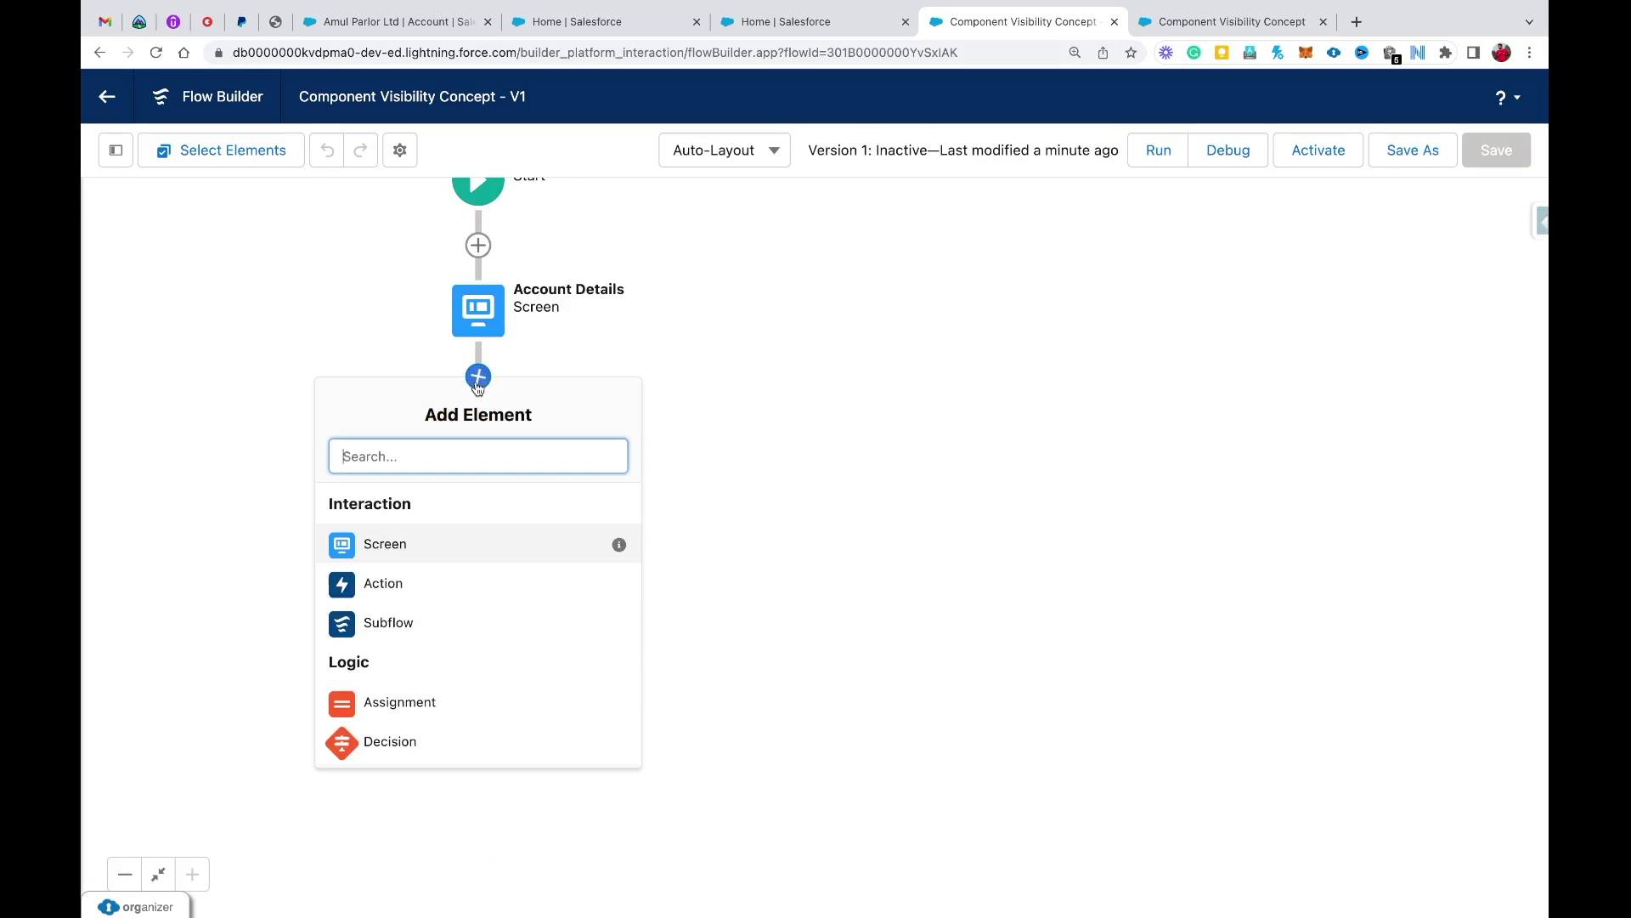
scroll(433, 595, "down", 2)
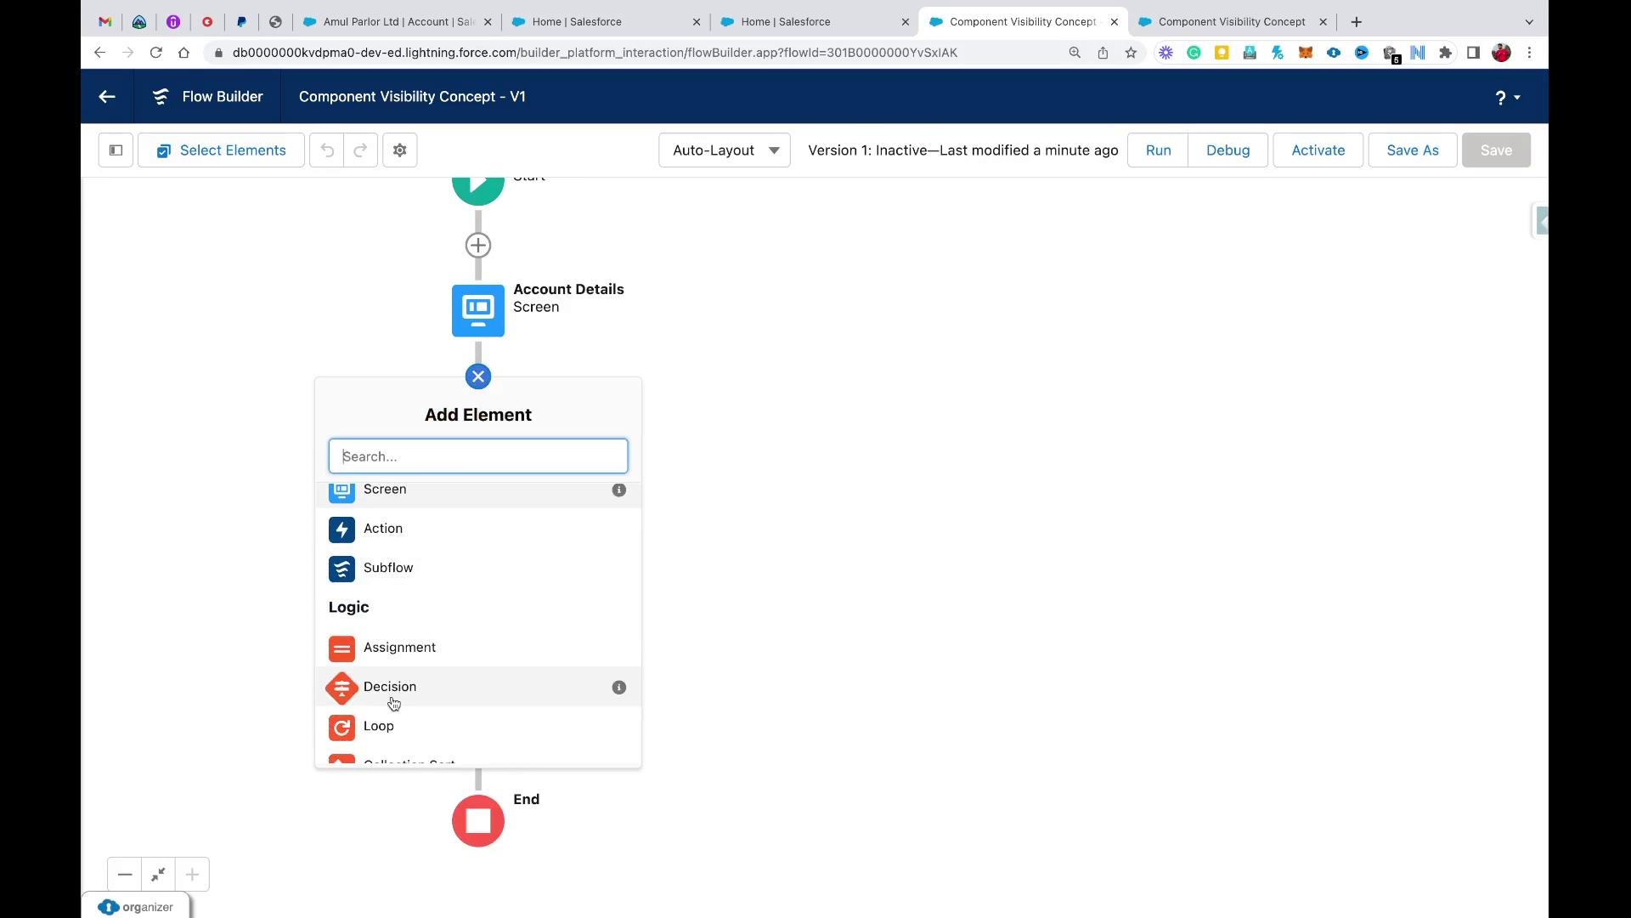
left_click(393, 702)
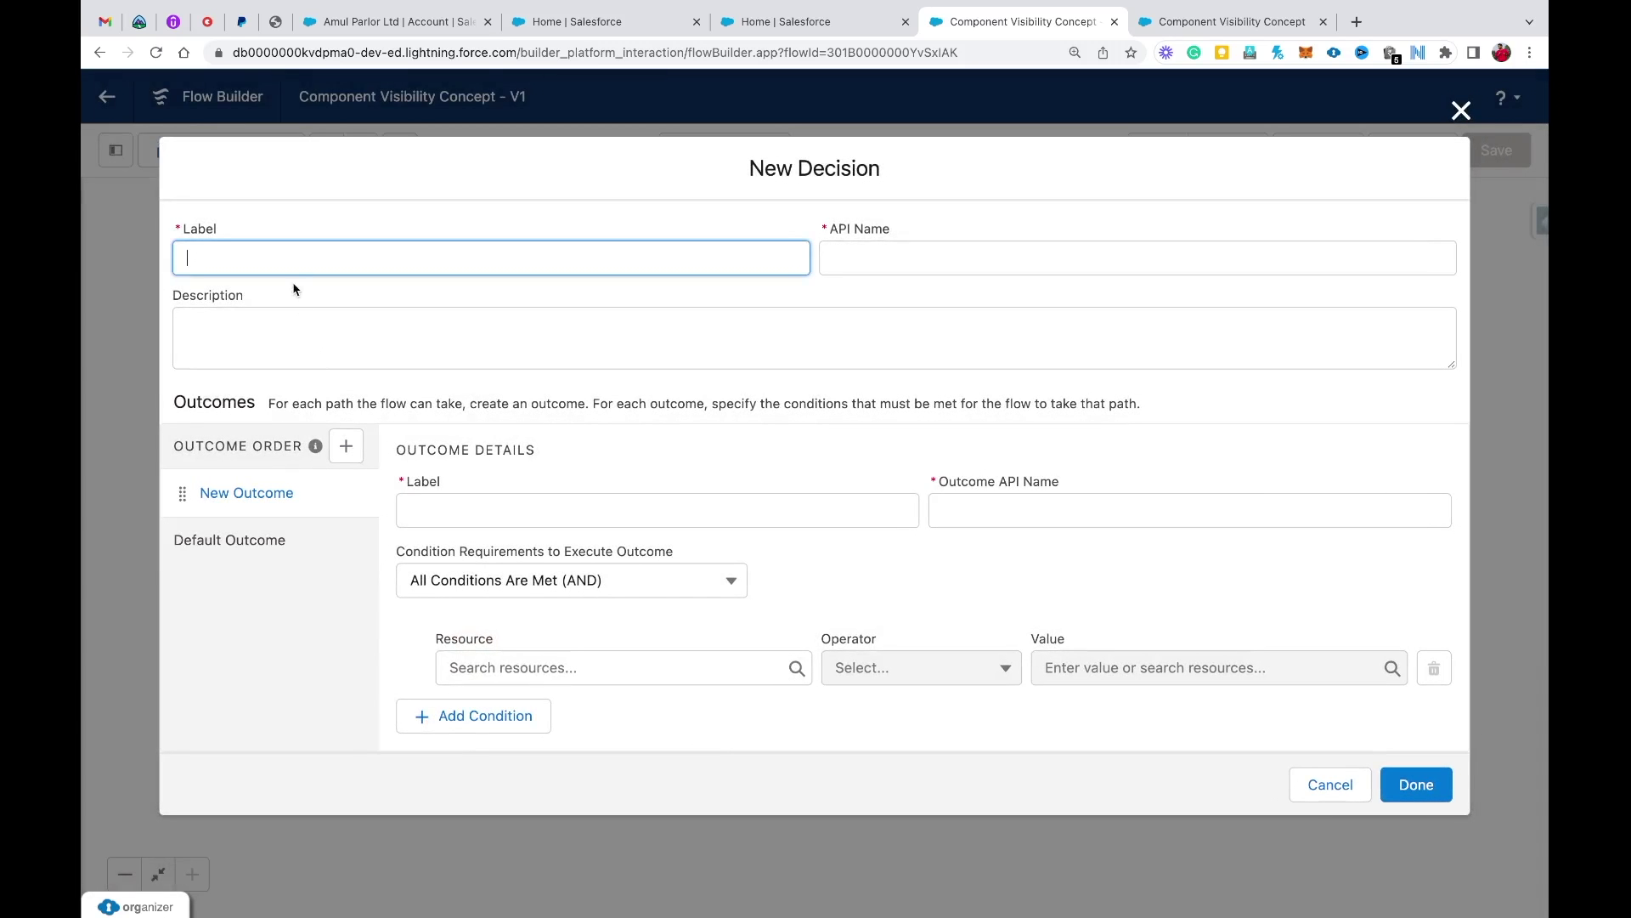
- Label the decision Check for Same Address and let its API name be generated from the label
type("Check for B")
type("illin")
key("BackSpace")
key("BackSpace")
key("BackSpace")
key("BackSpace")
key("BackSpace")
key("BackSpace")
type("Same Address")
left_click(863, 280)
- Label the decision's outcome Same Address for Both with the API name generated from it
left_click(524, 514)
type("Acc")
key("BackSpace")
key("BackSpace")
key("BackSpace")
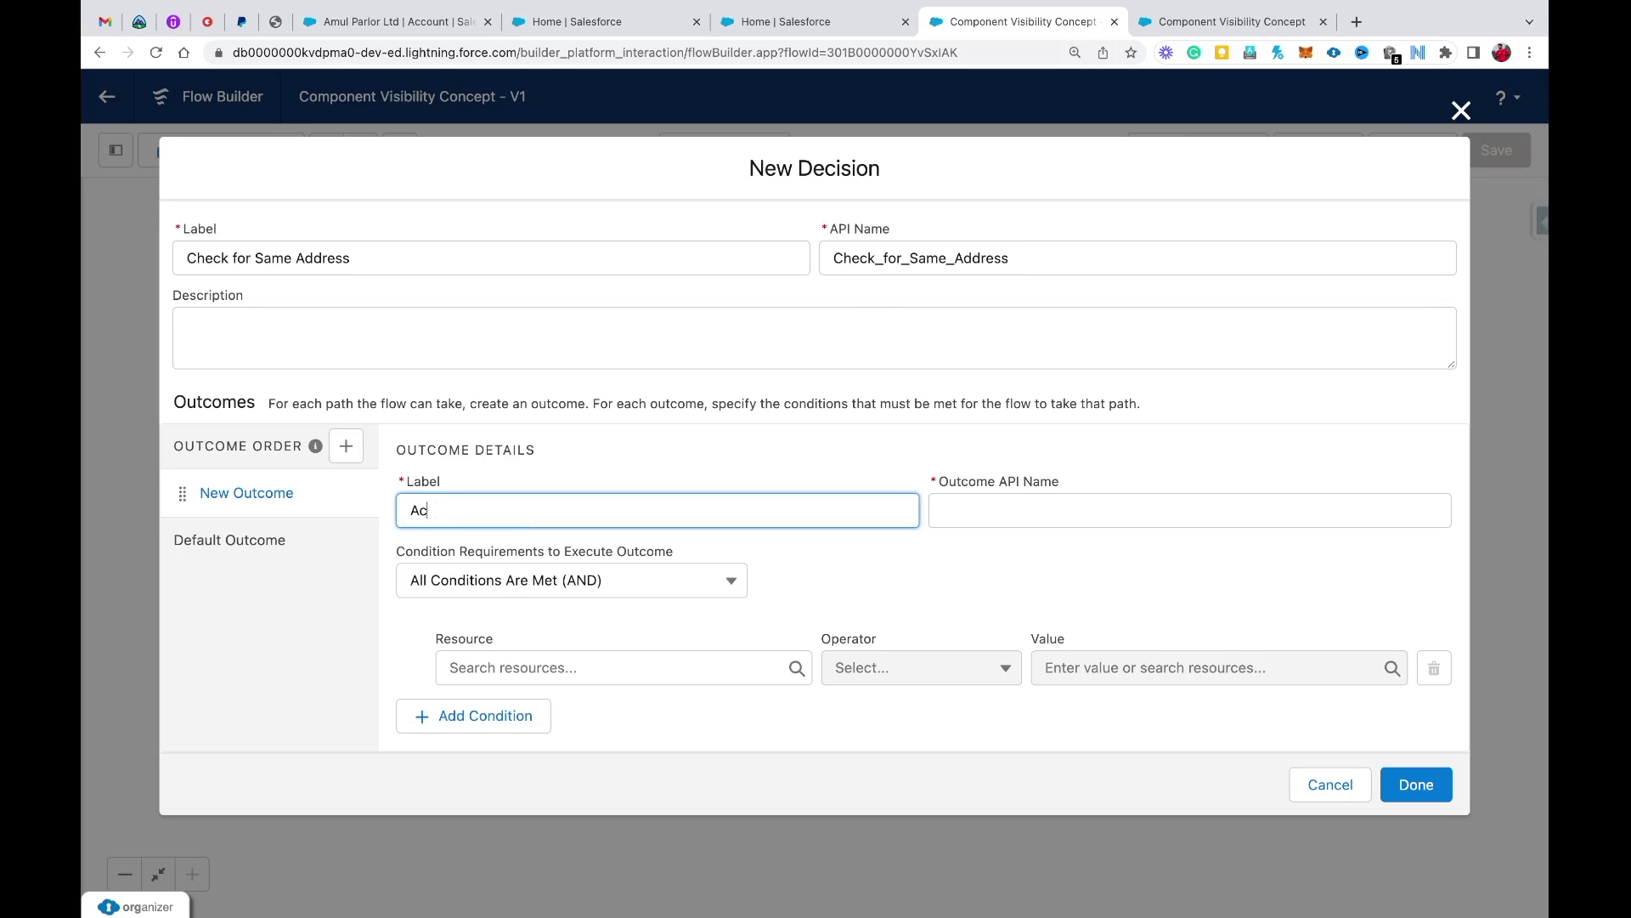
type("Same Address for Both")
left_click(1105, 508)
- Use Shipping_Address_same_as_Billing_Address with the Equals operator as the condition of the Same Address for Both outcome
left_click(493, 671)
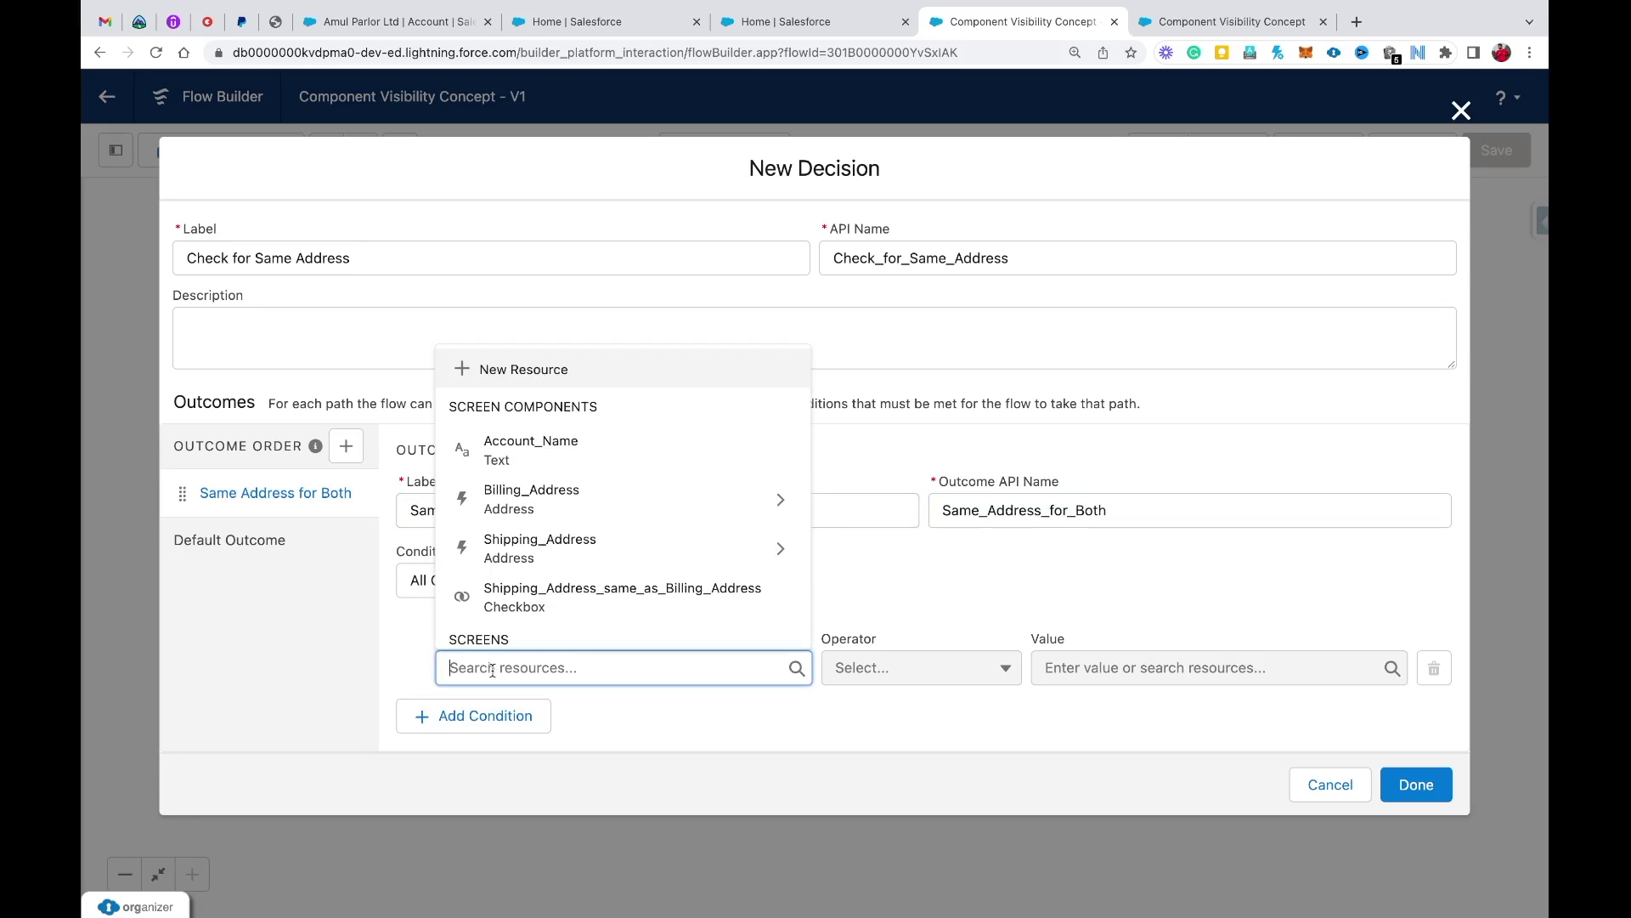
left_click(525, 610)
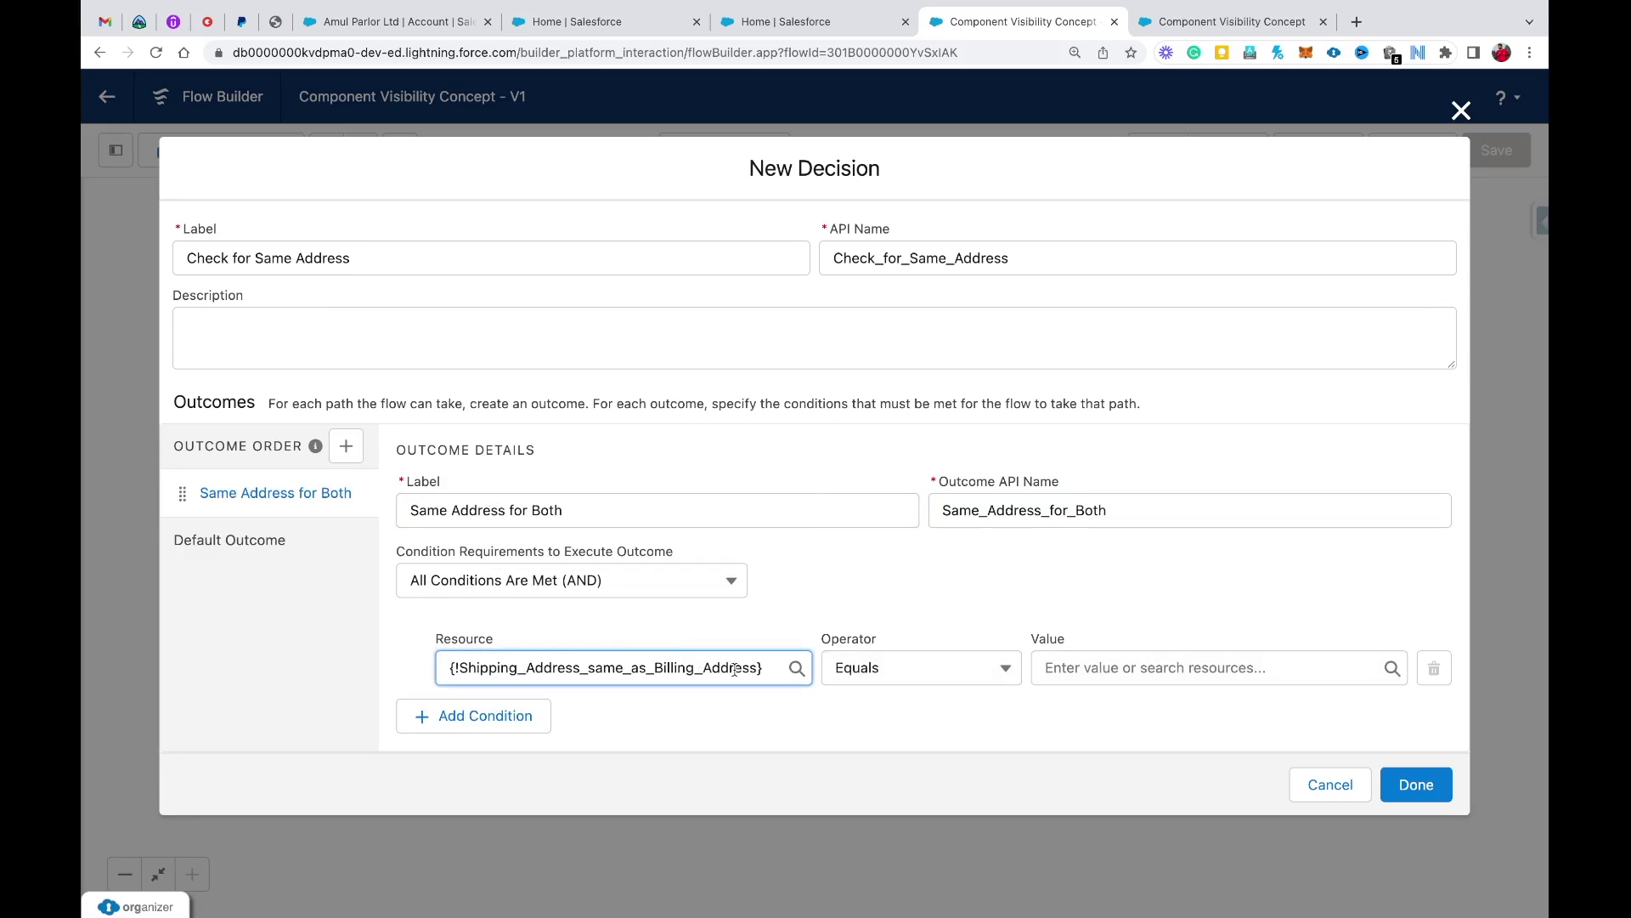
left_click(1065, 669)
type("false")
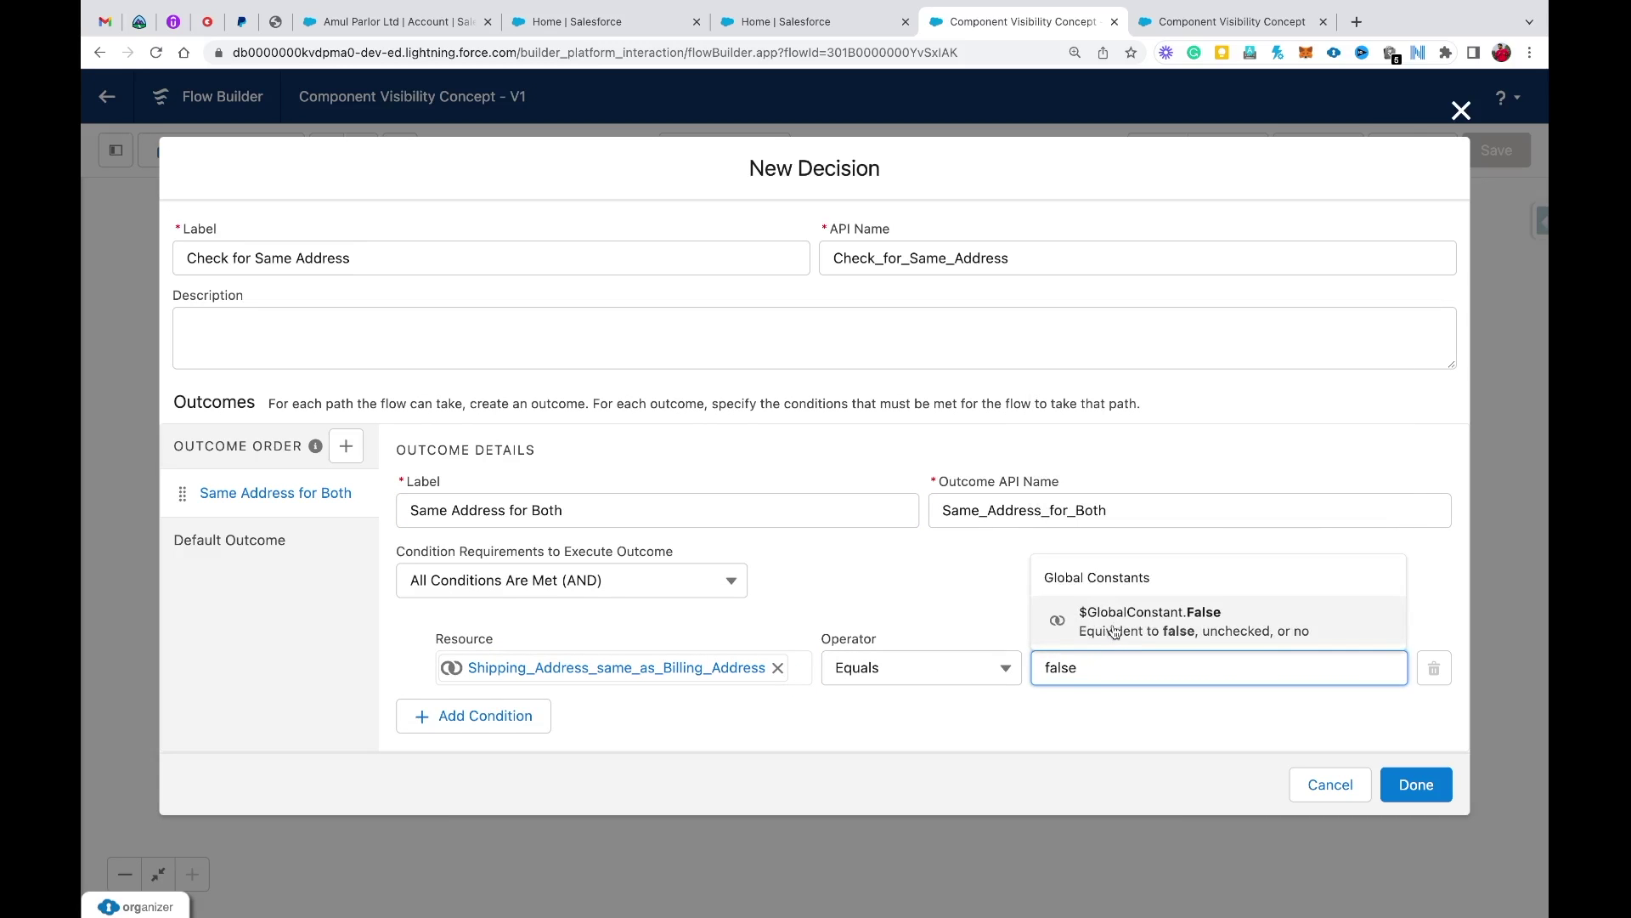
key("BackSpace")
key("BackSpace")
key("BackSpace")
key("BackSpace")
key("BackSpace")
type("t")
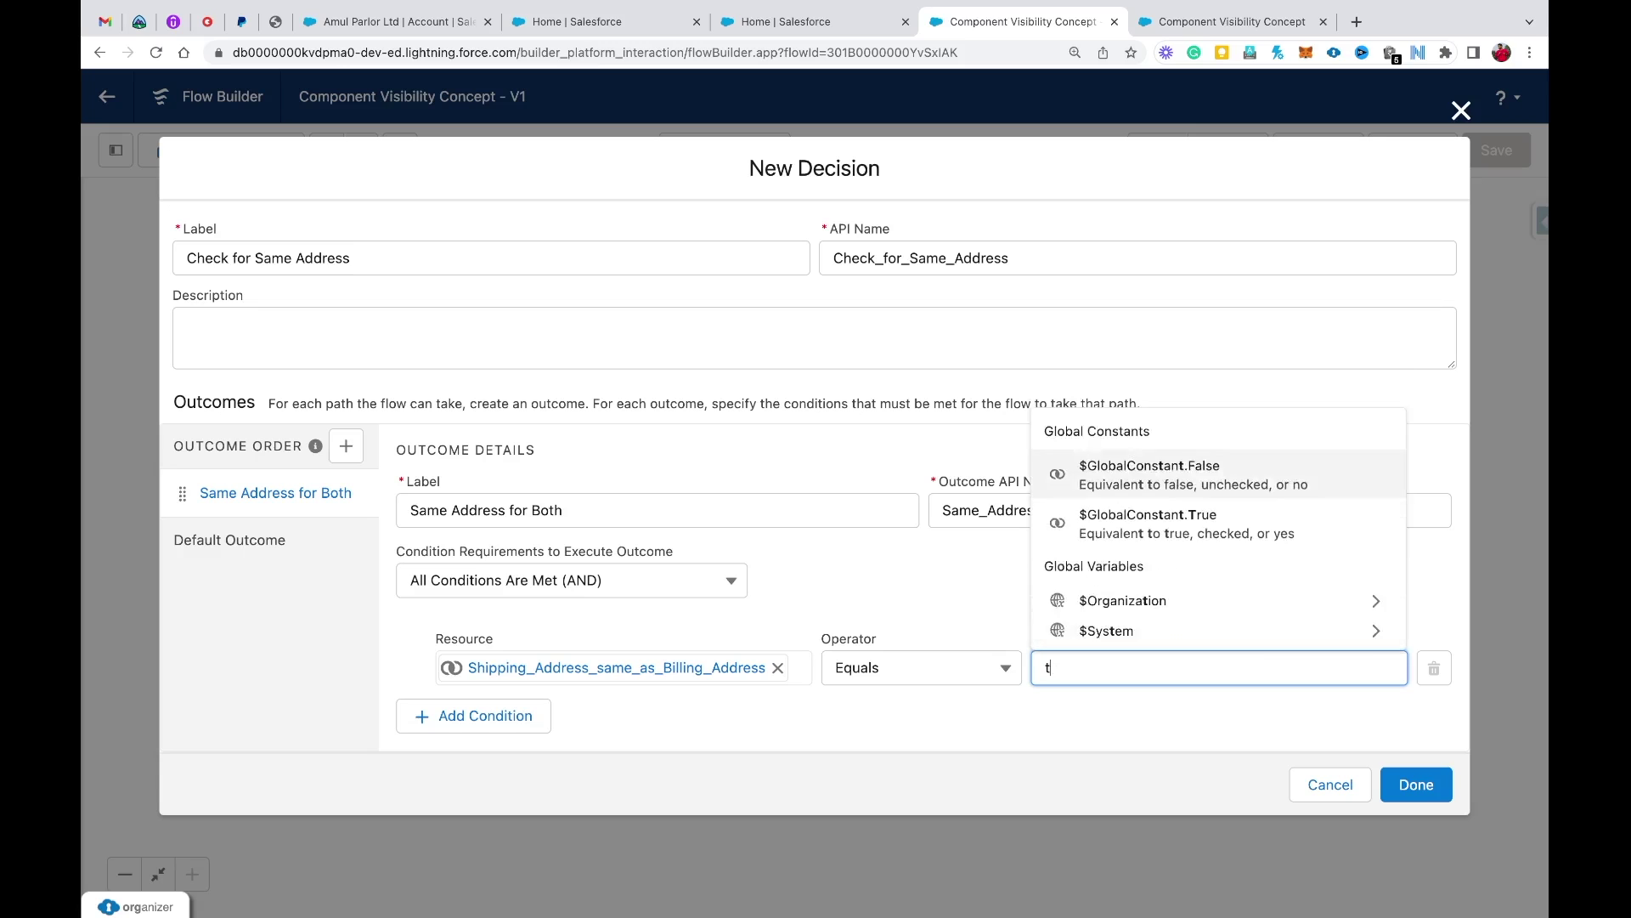
type("rue")
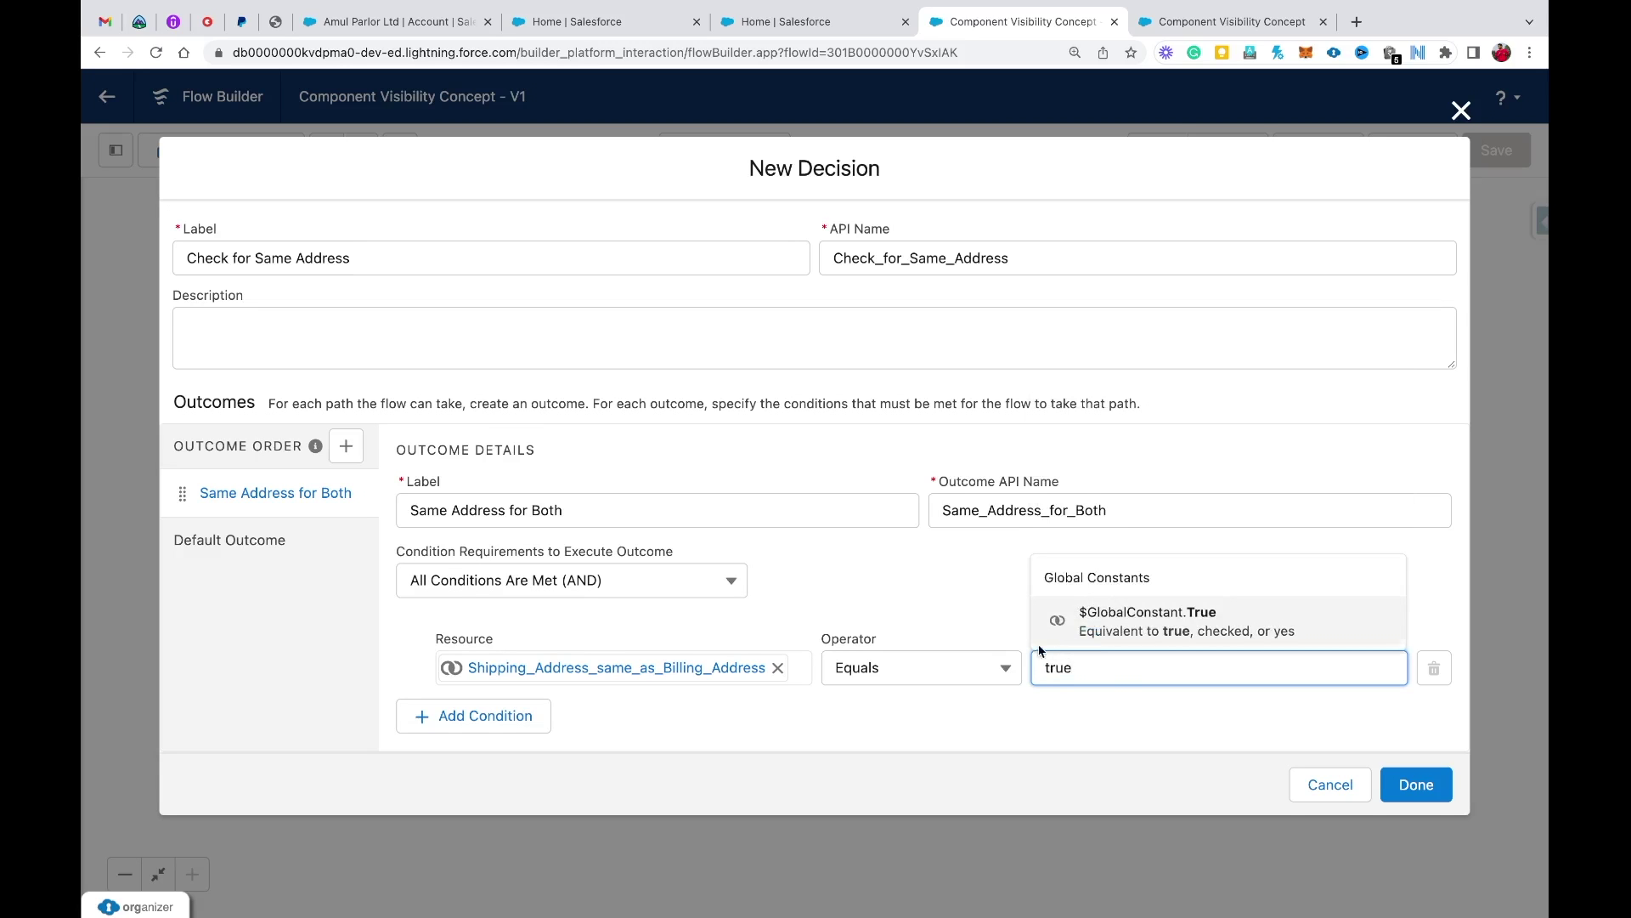
left_click(968, 610)
left_click(1100, 667)
key("BackSpace")
key("BackSpace")
key("BackSpace")
key("BackSpace")
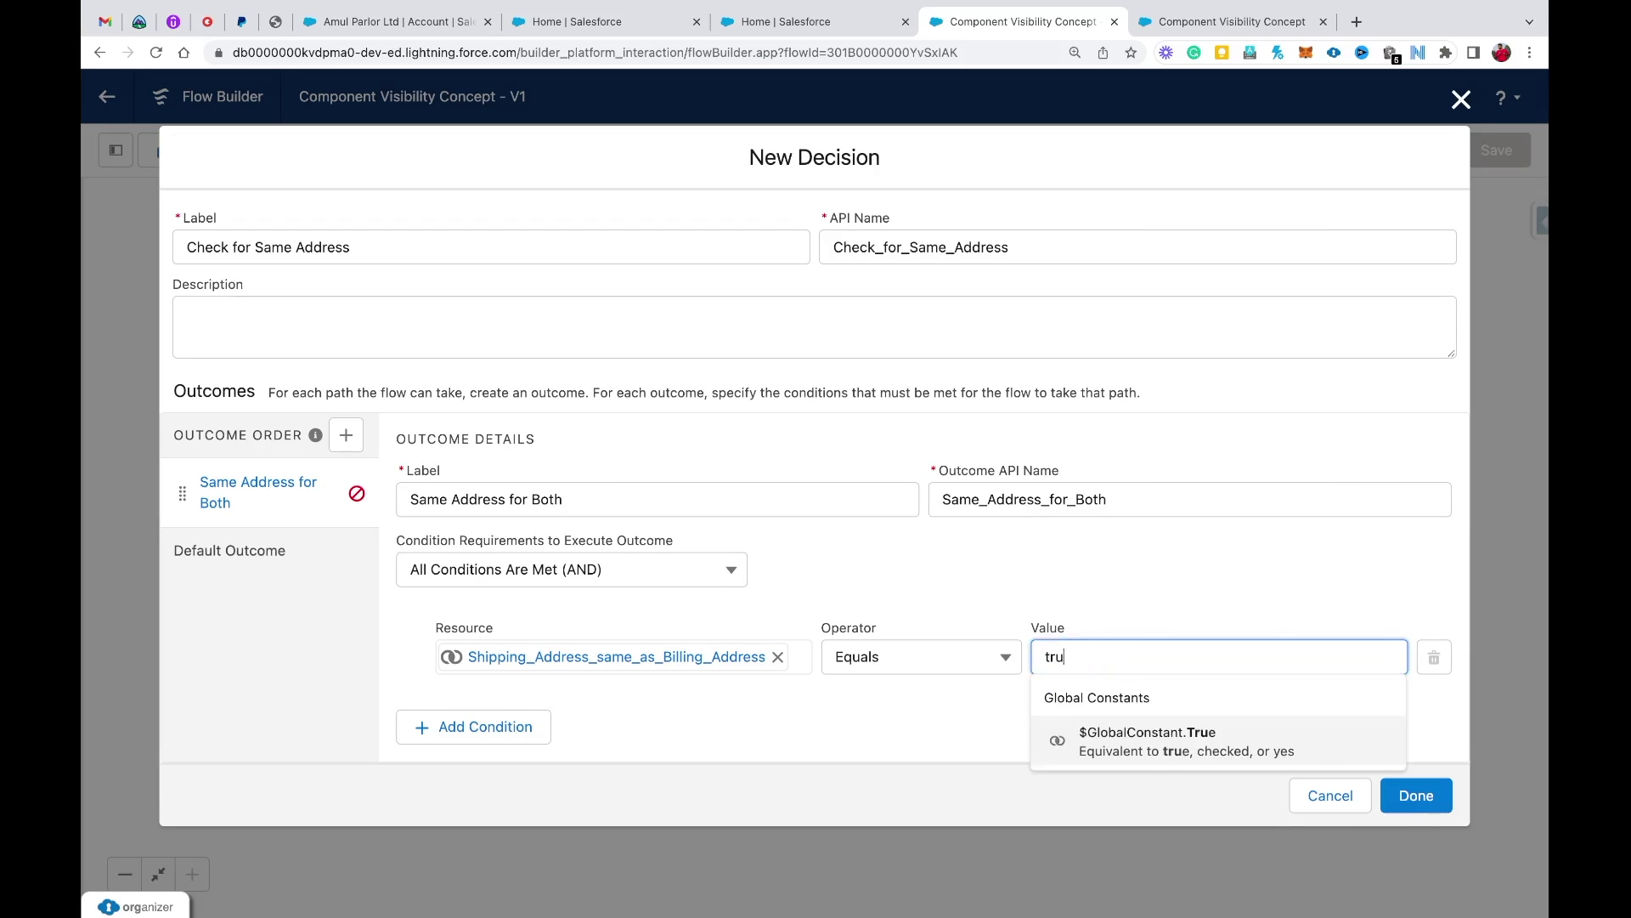
- Set the outcome condition's value to $GlobalConstant.True and finish the decision
type("true")
left_click(1154, 741)
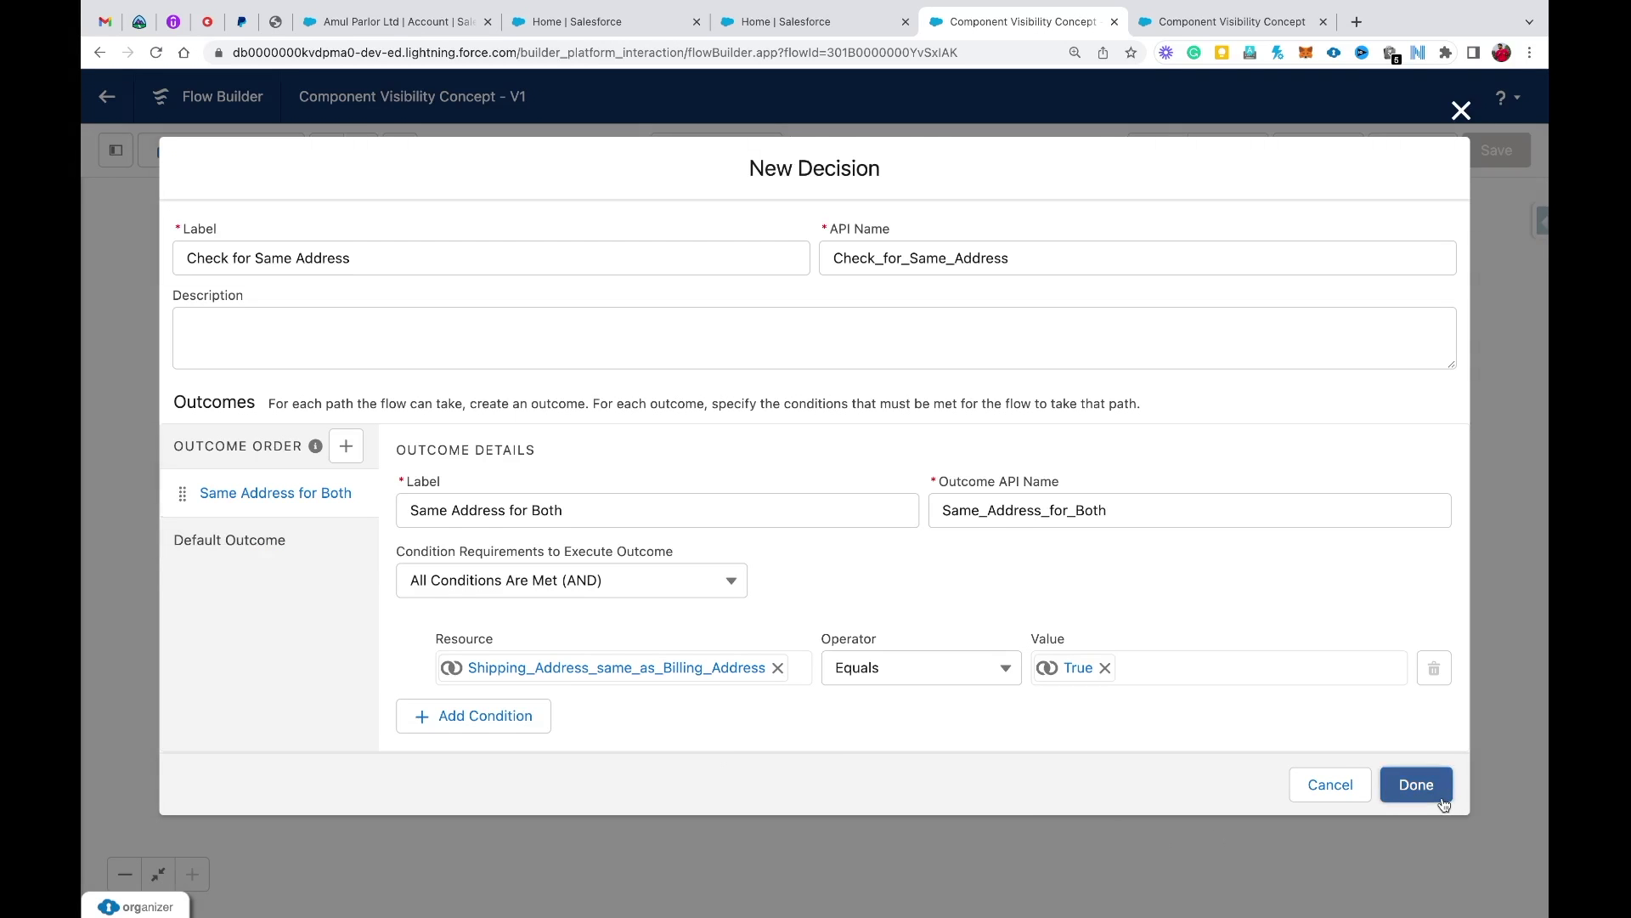
left_click(1416, 785)
left_click_drag(859, 474, 1016, 548)
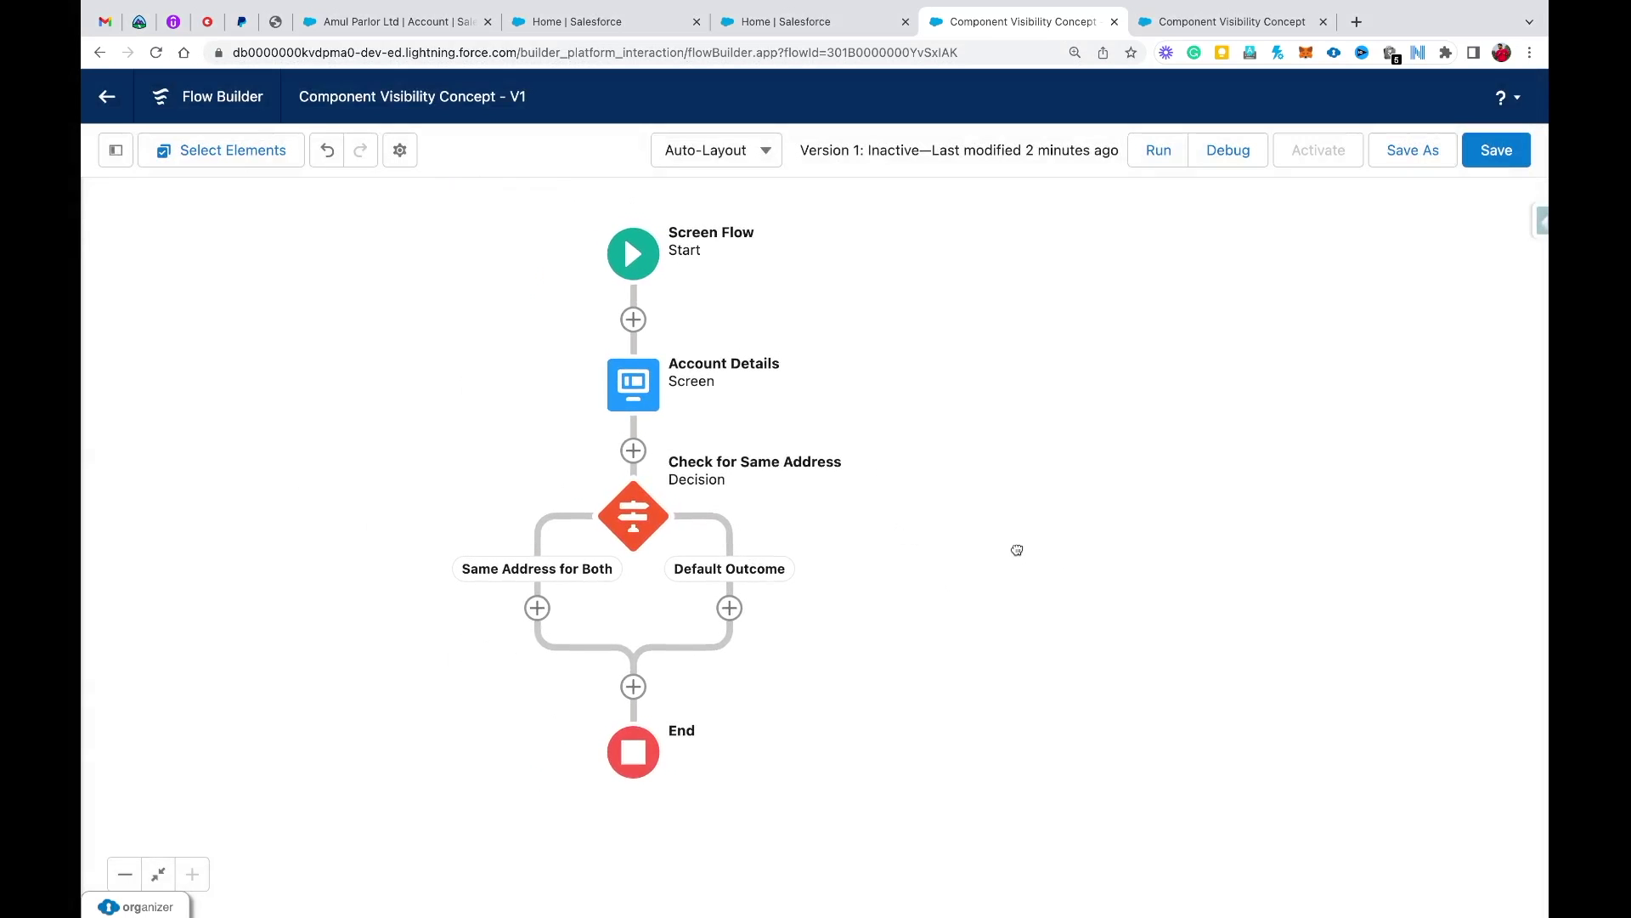
left_click_drag(1017, 550, 1017, 548)
left_click(537, 609)
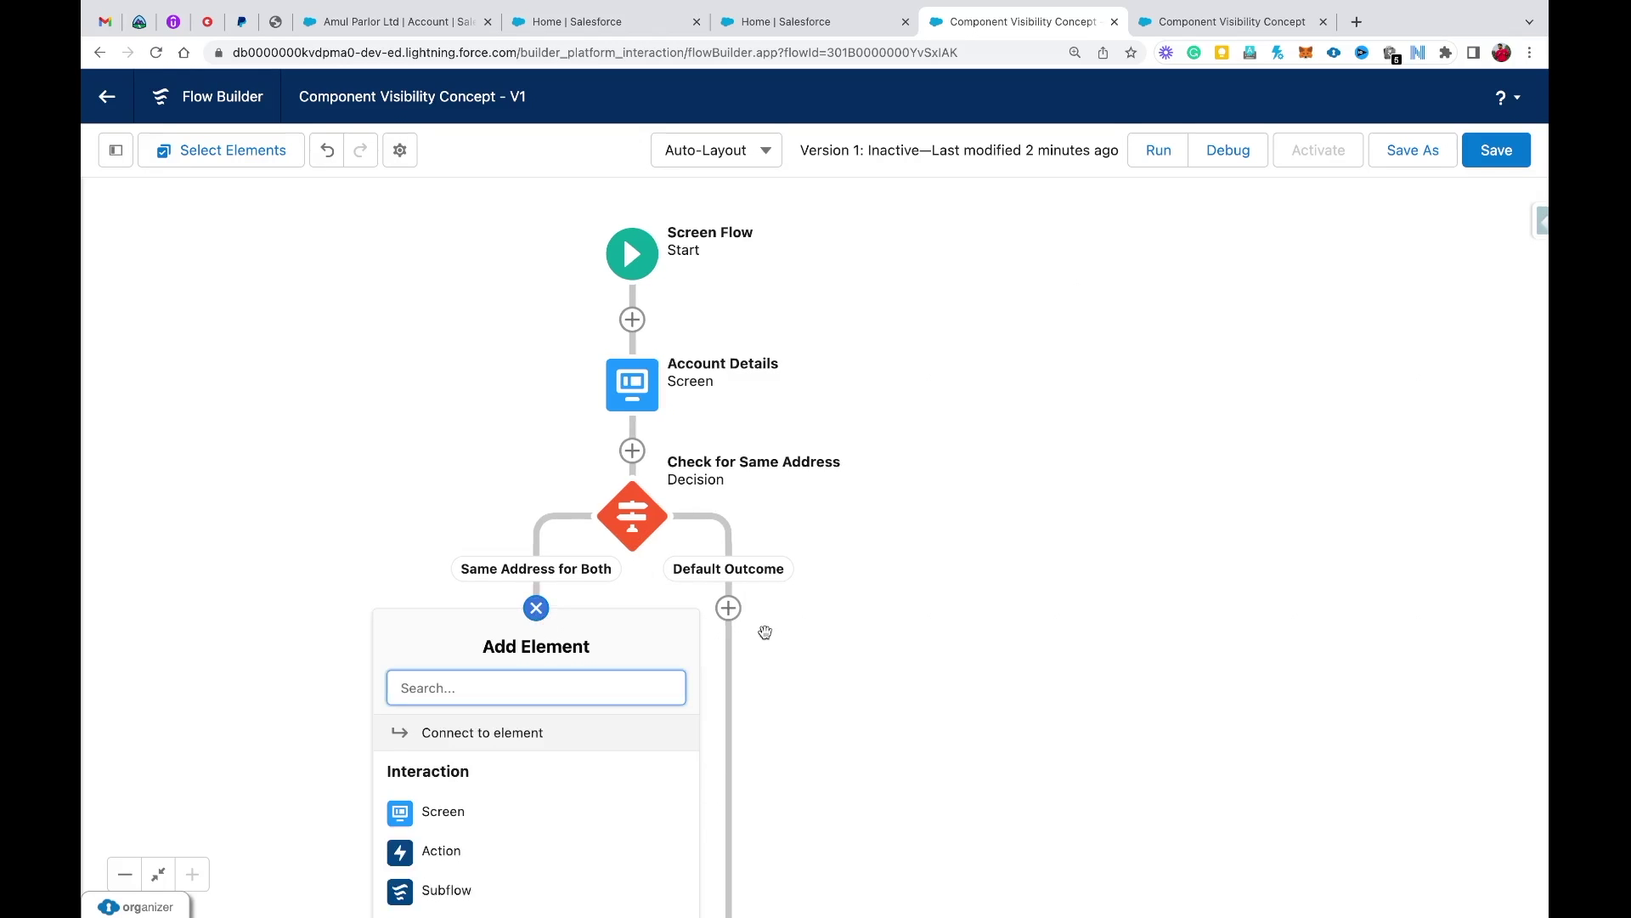
scroll(642, 736, "down", 3)
type("create")
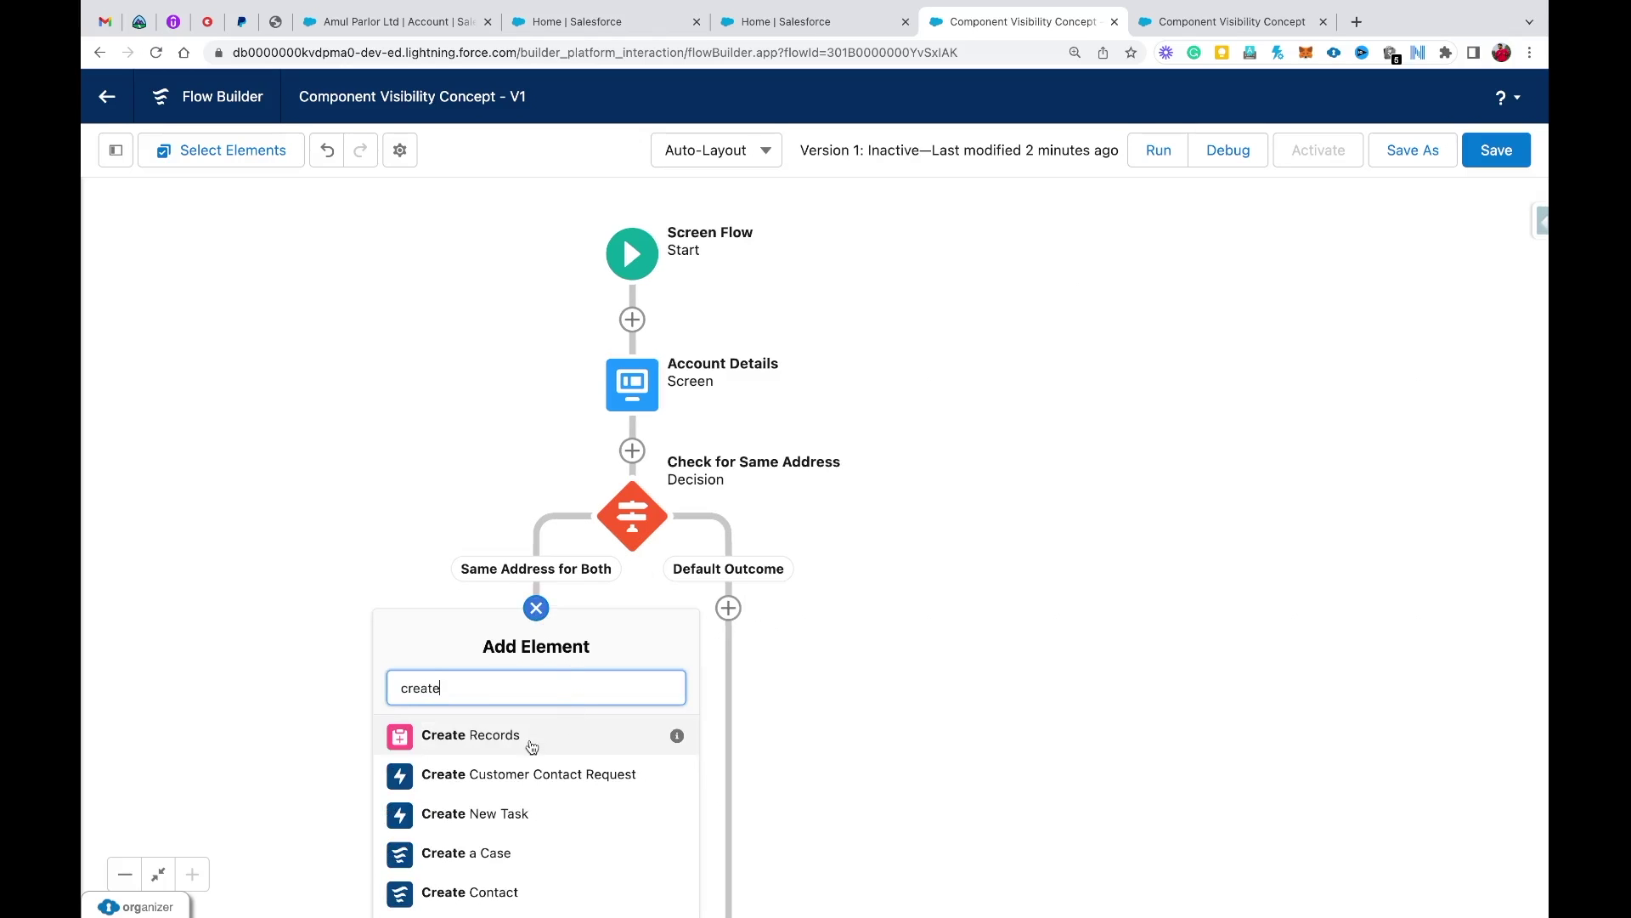
left_click(532, 746)
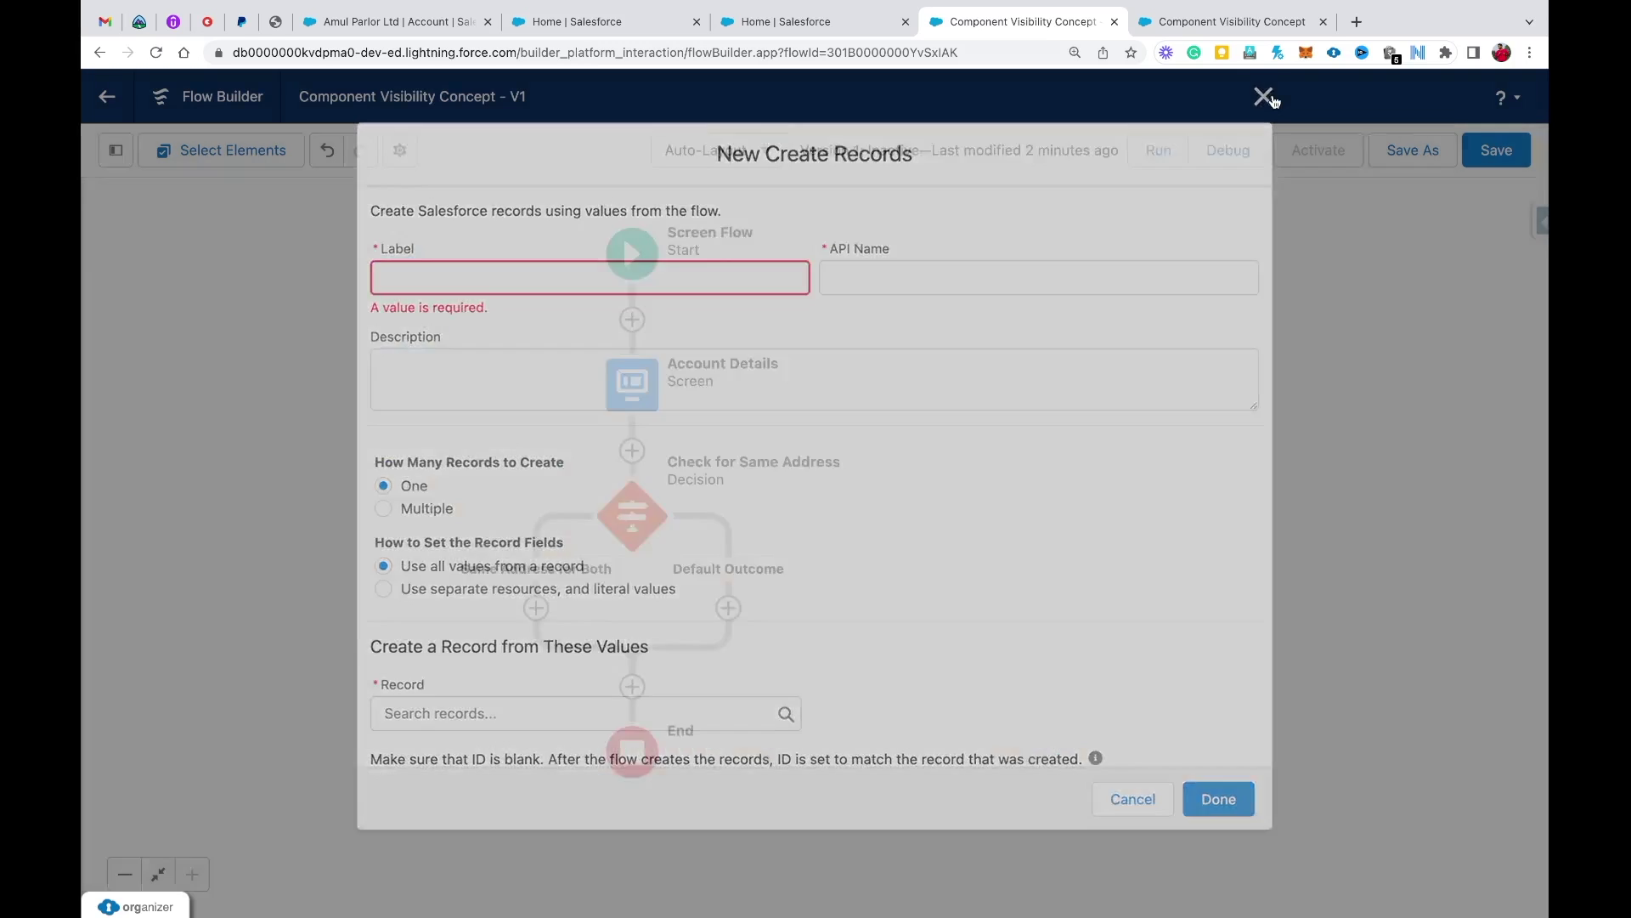
left_click(1265, 99)
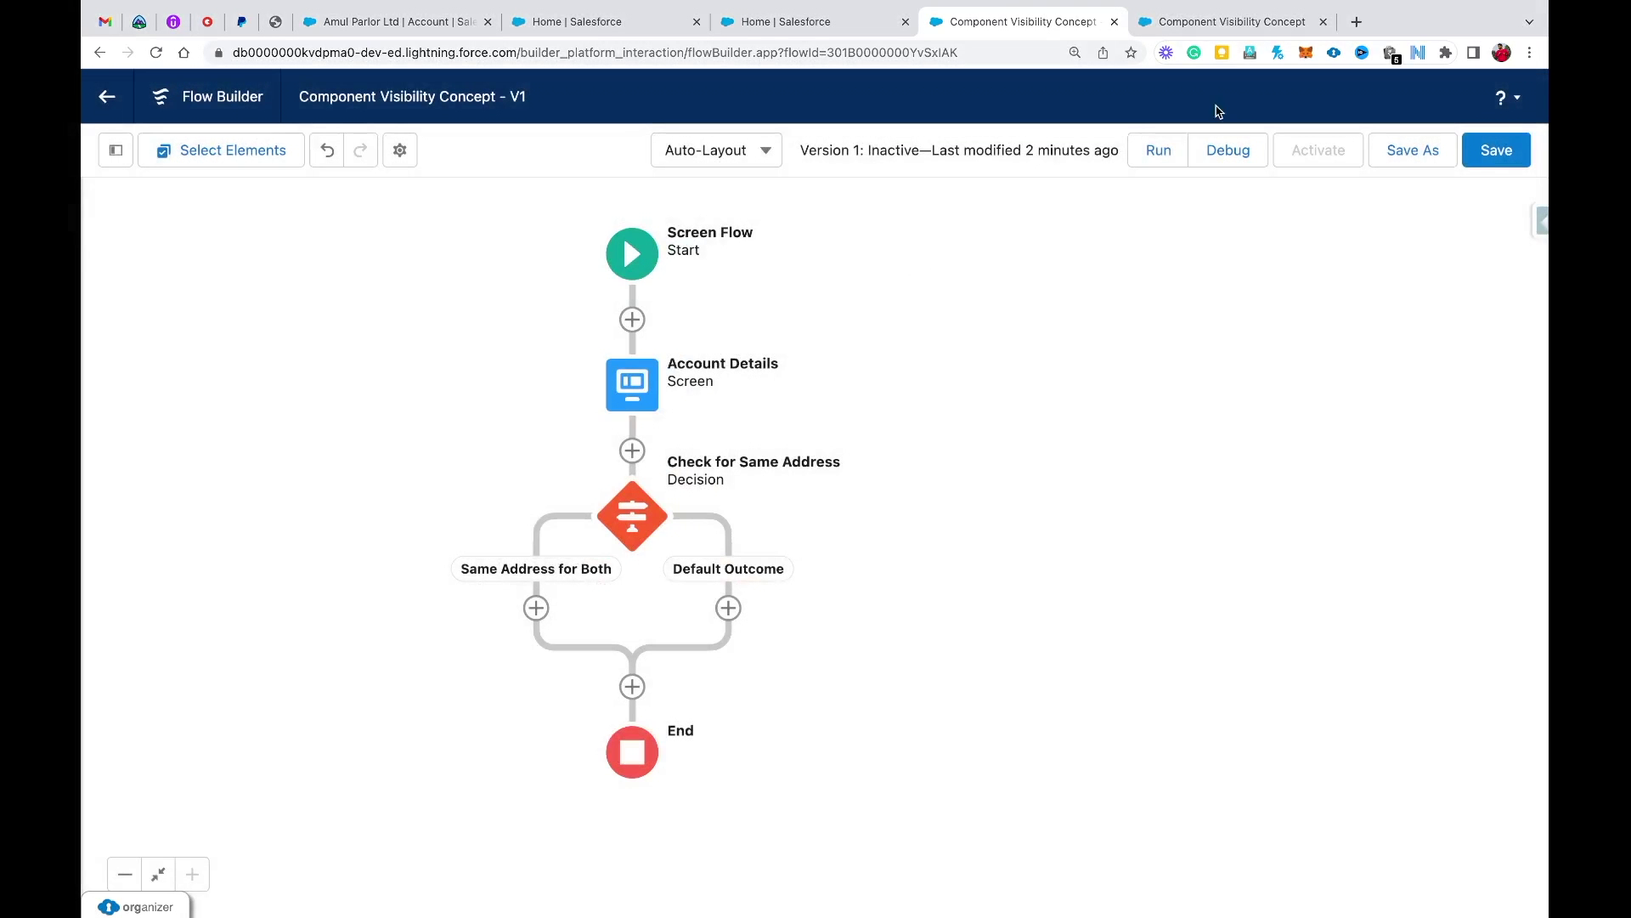
- Start a new resource of type Variable with the API name accountRecord
left_click_drag(837, 461, 791, 312)
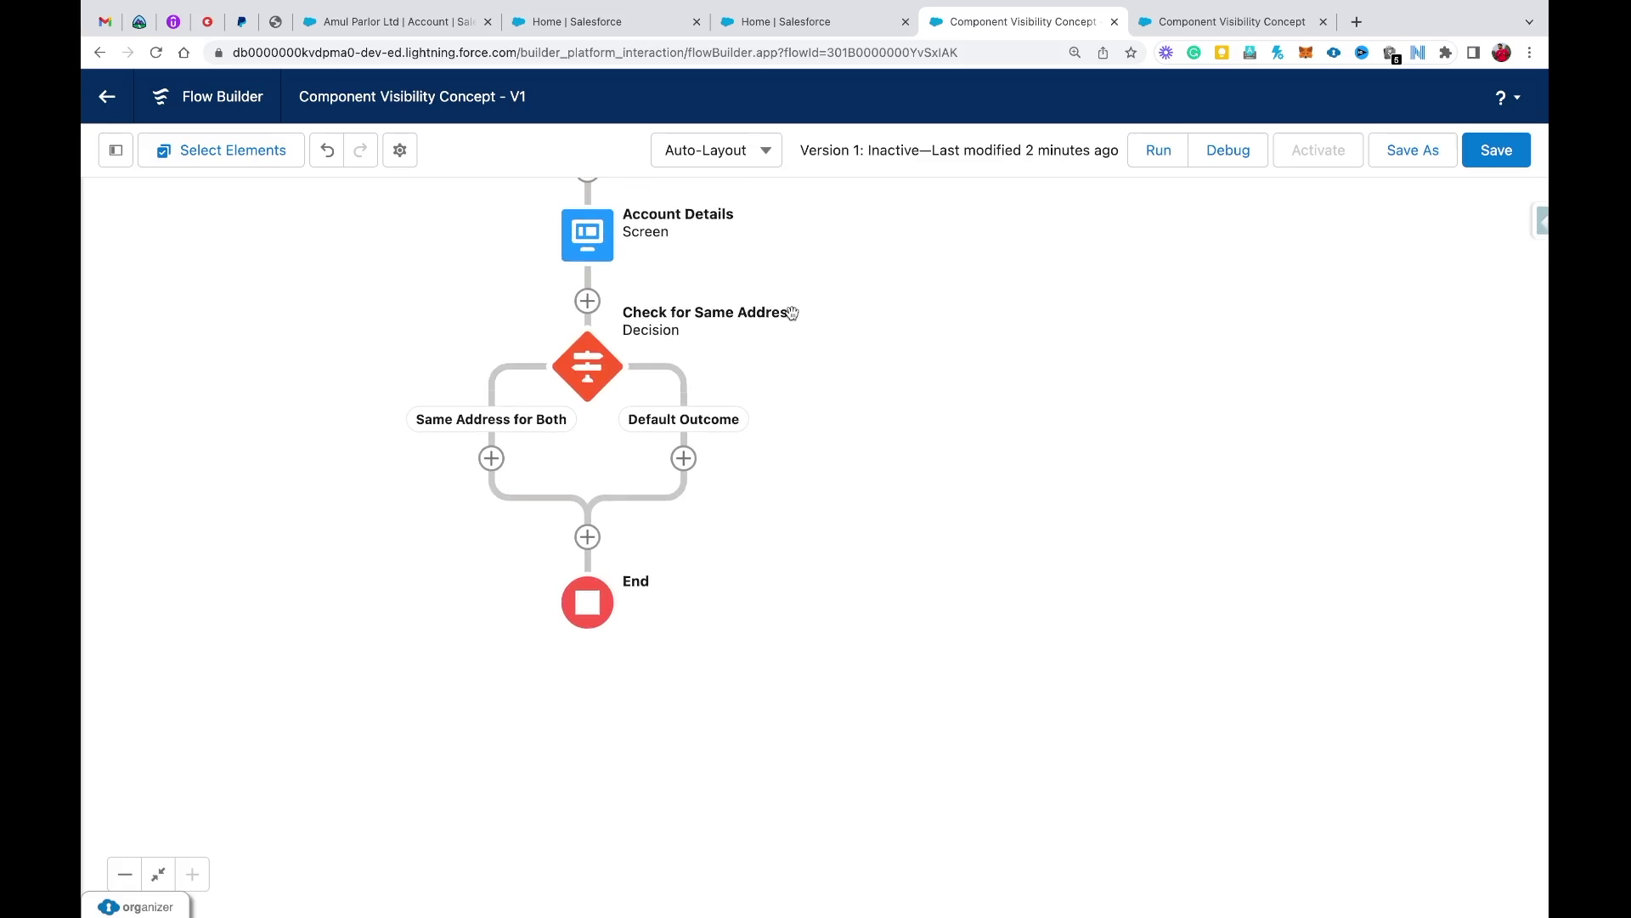
left_click(115, 149)
left_click(159, 348)
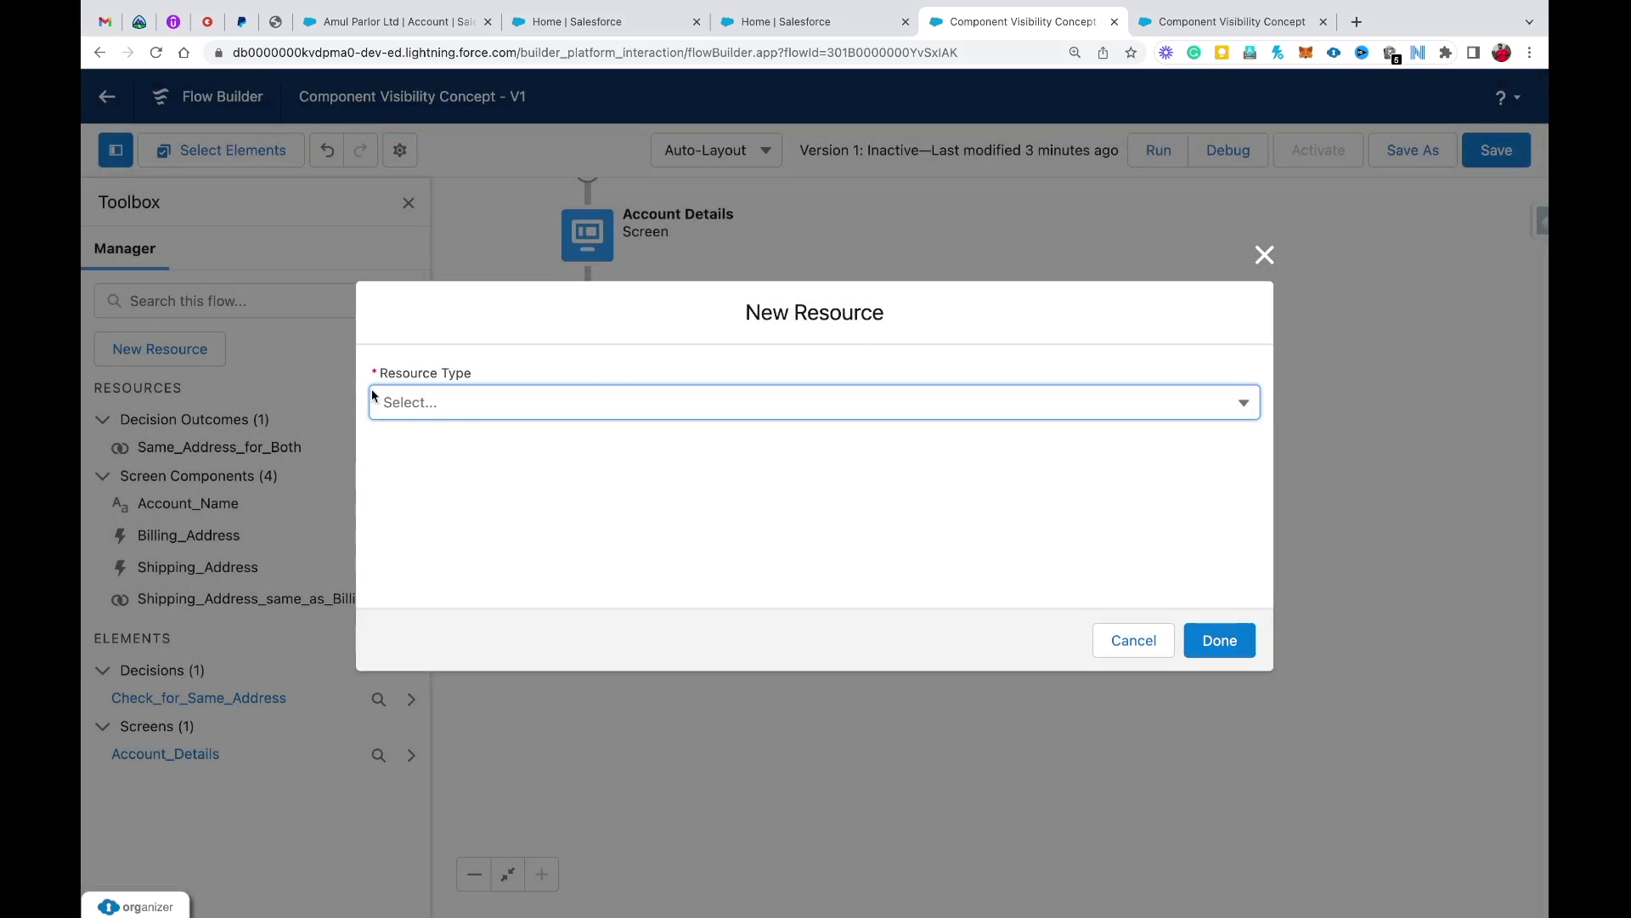
left_click(464, 414)
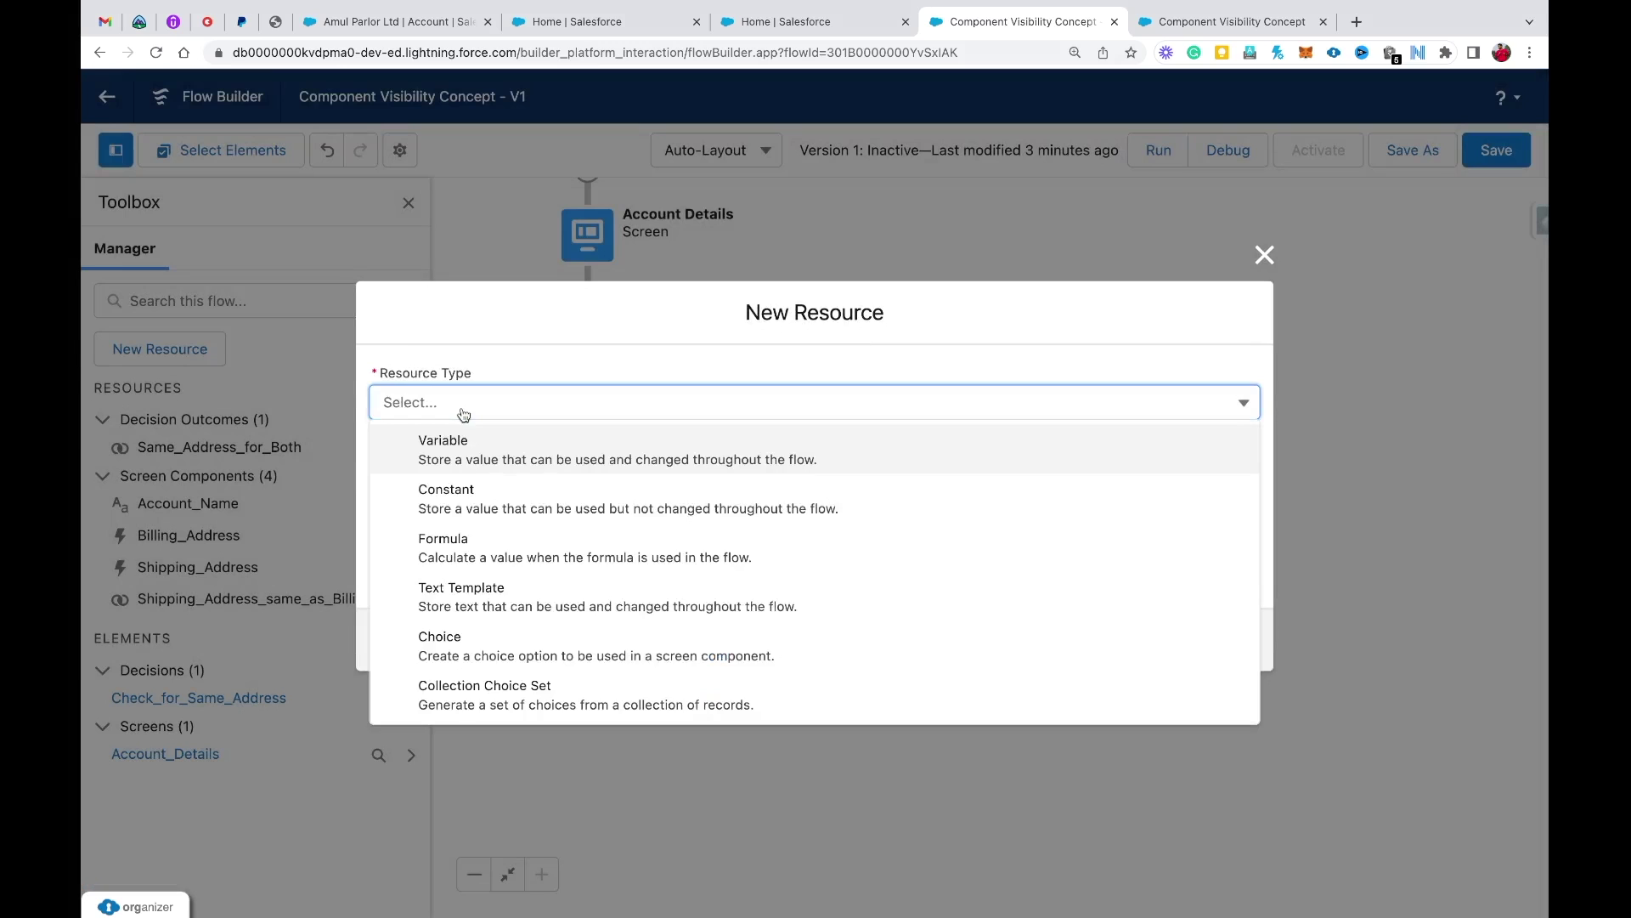
left_click(465, 455)
left_click(459, 451)
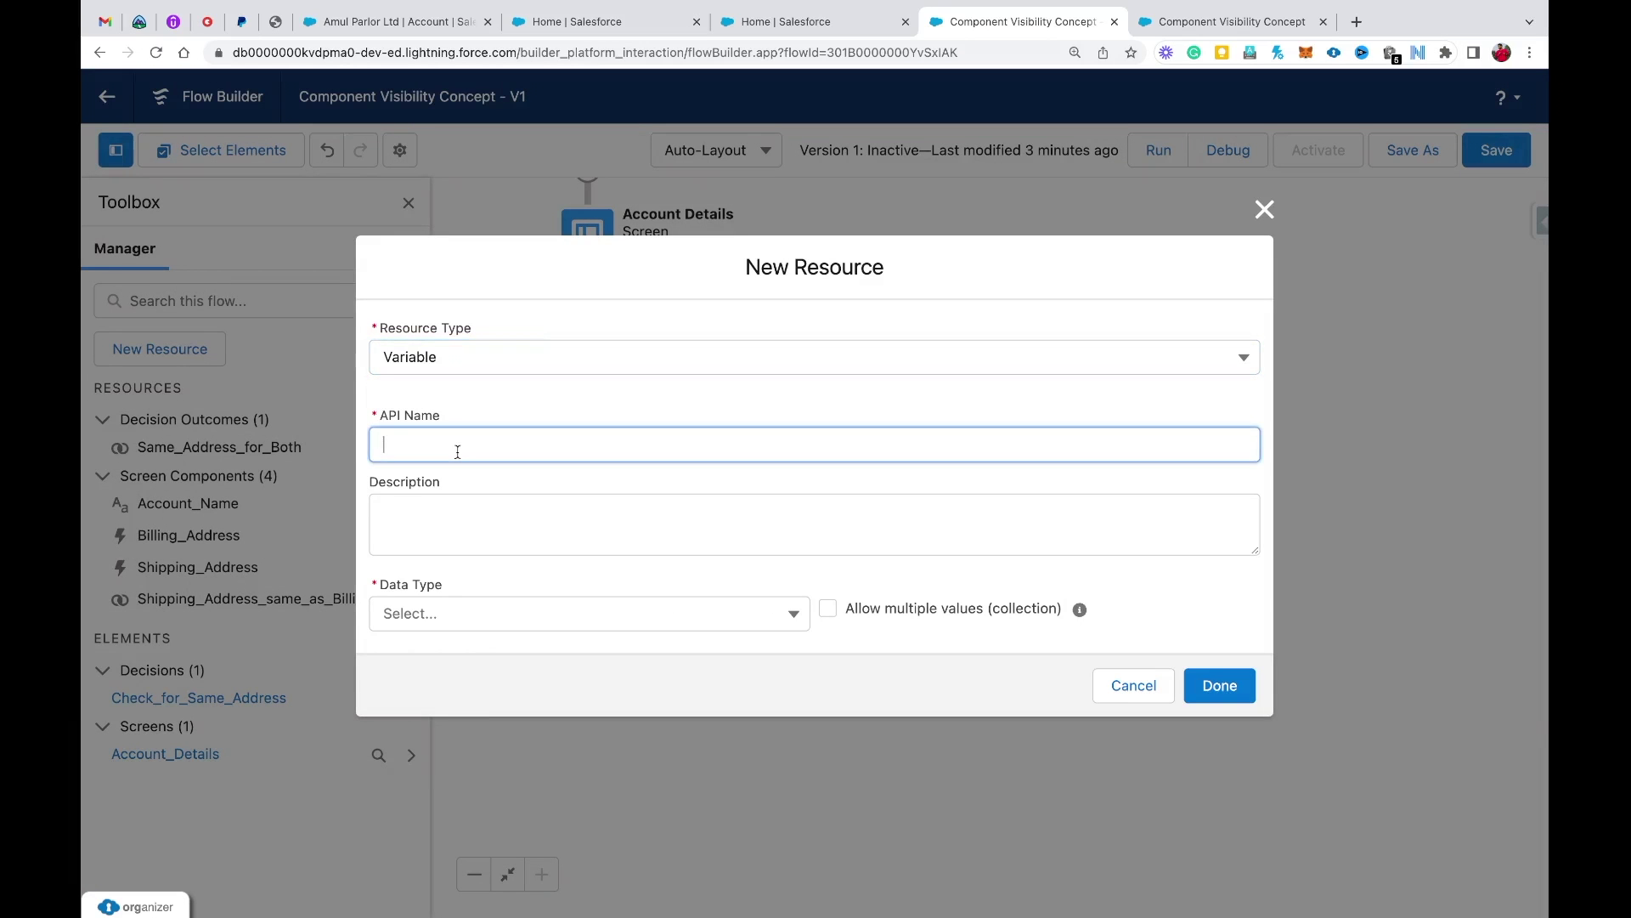
type("accountRecir")
- Give the accountRecord variable the data type Record and the object Account, and finish the resource
left_click(490, 623)
left_click(445, 353)
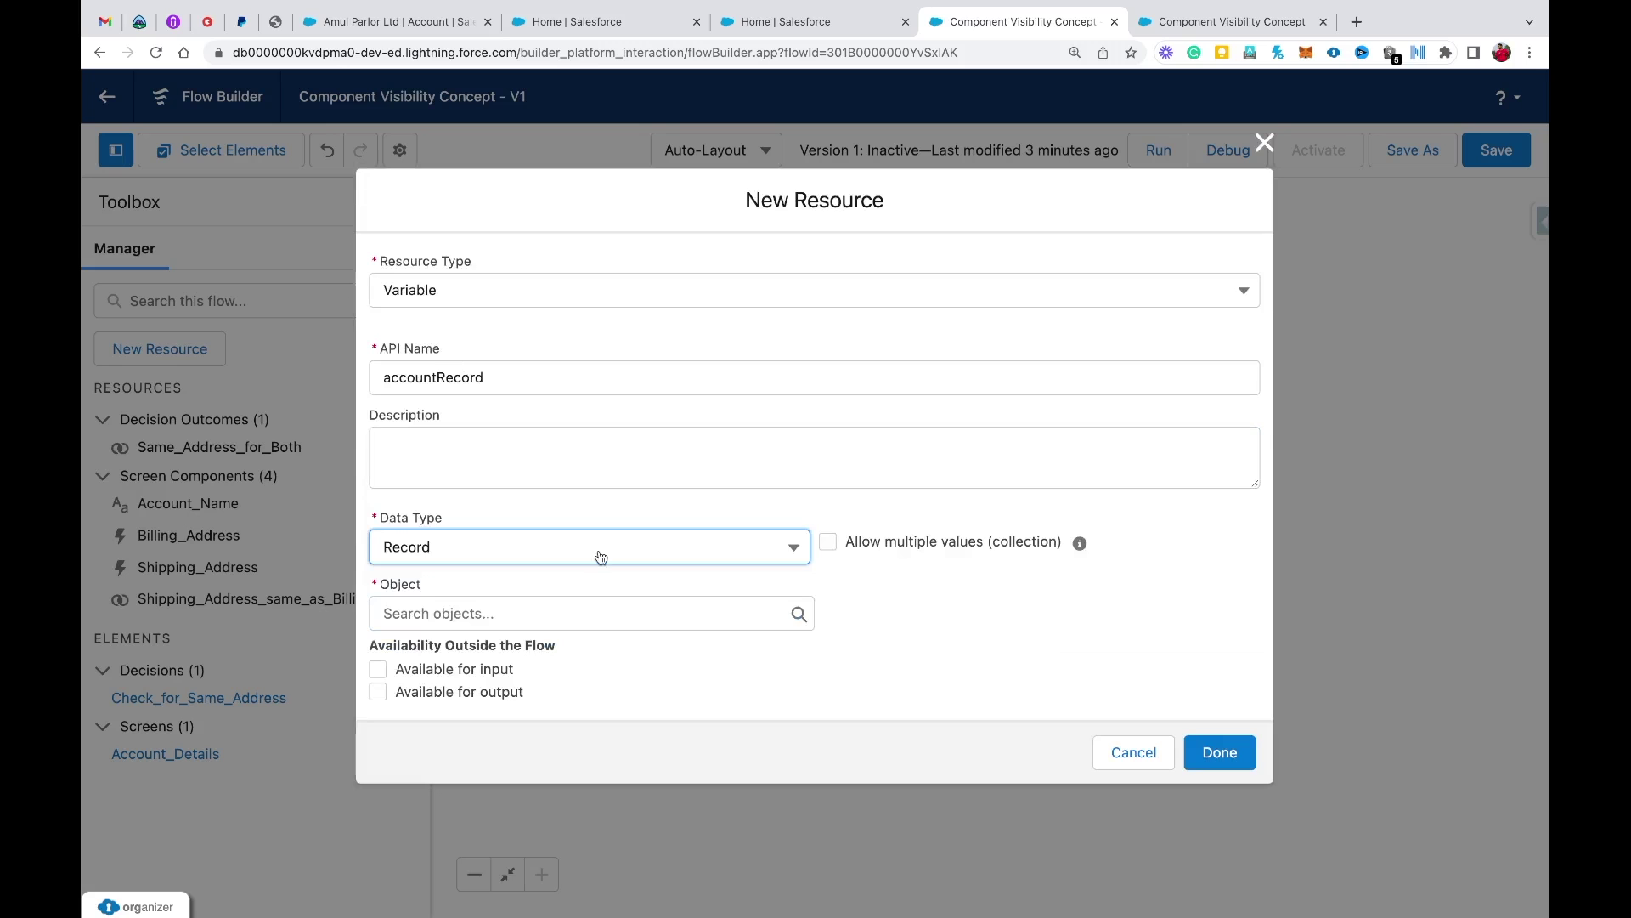
left_click(489, 603)
type("account")
left_click(510, 323)
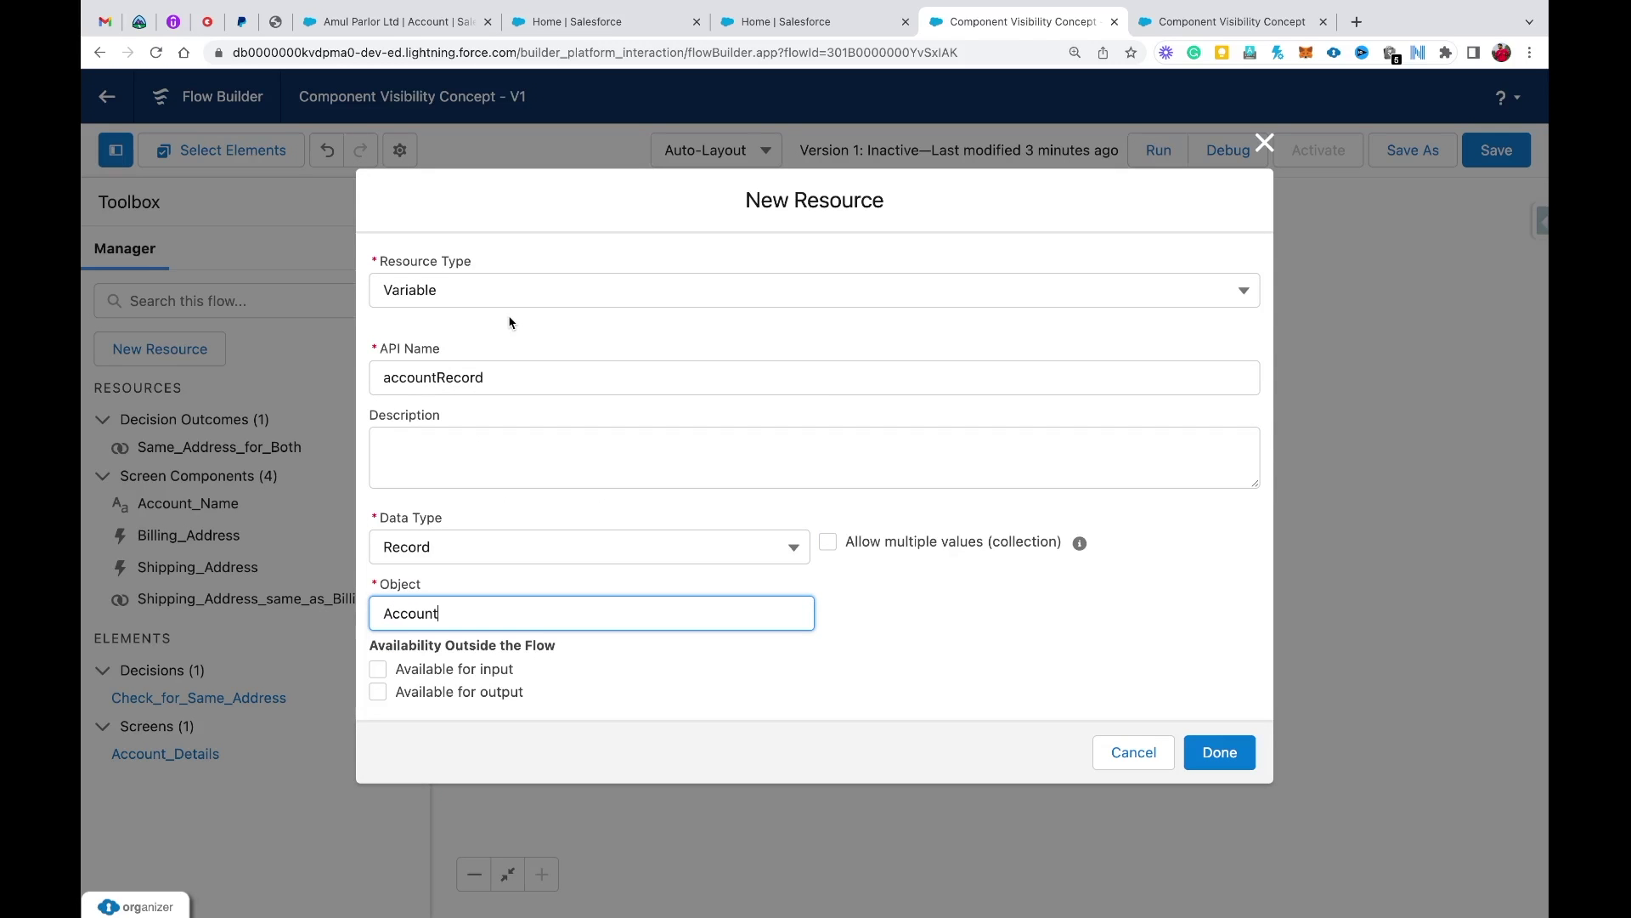
left_click(1223, 754)
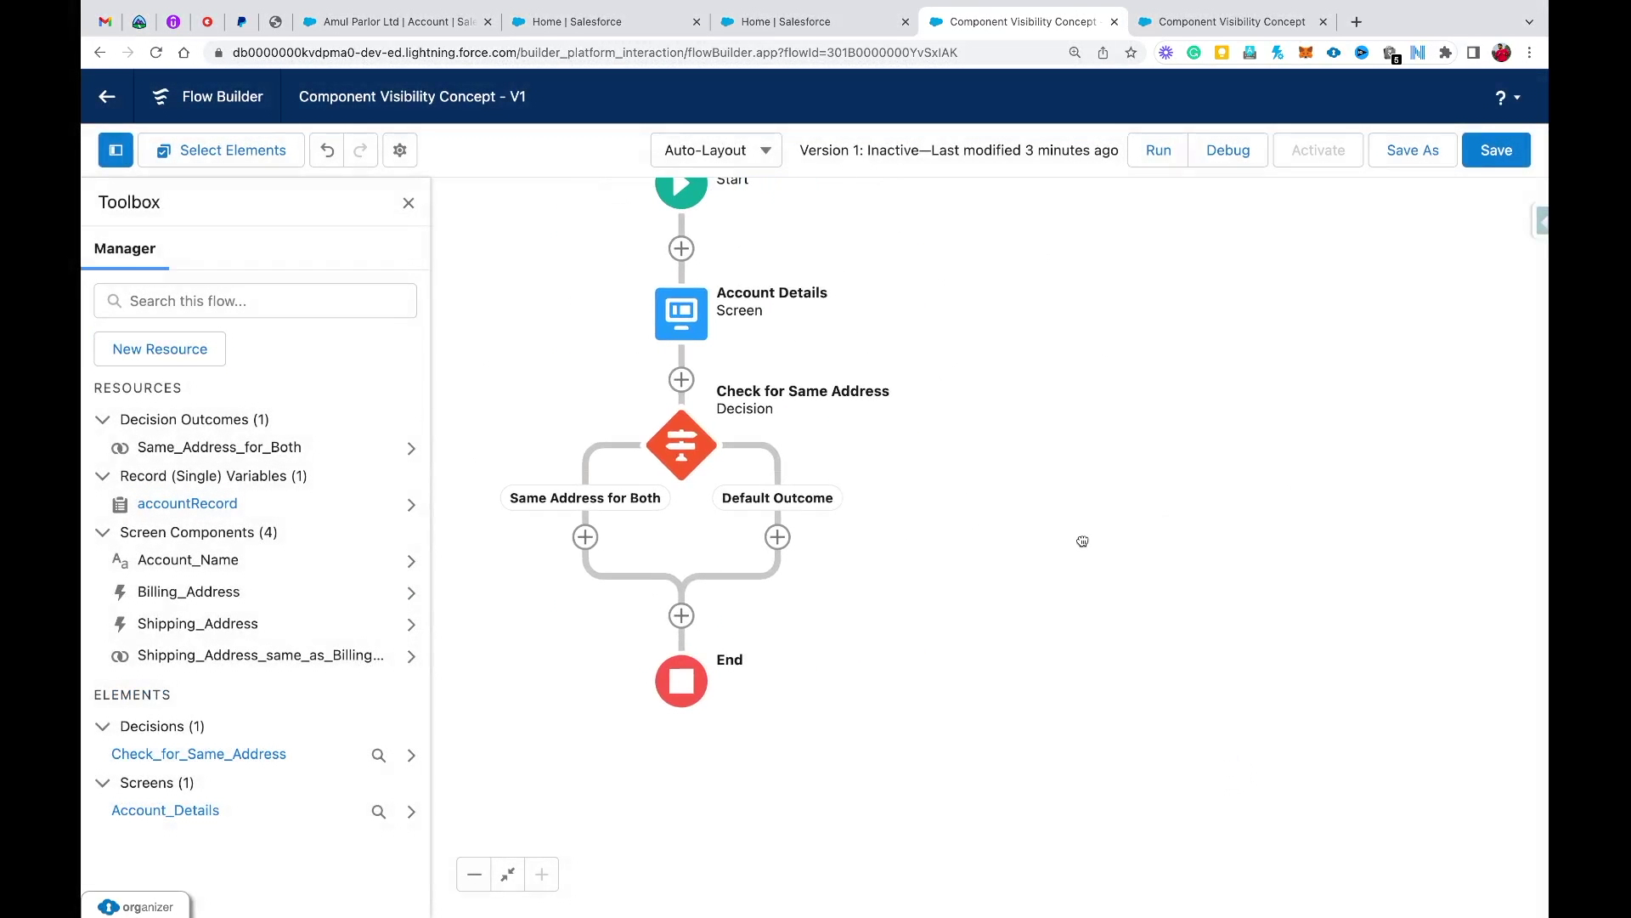
- Add an Assignment element on the Same Address for Both path of the decision
left_click(585, 537)
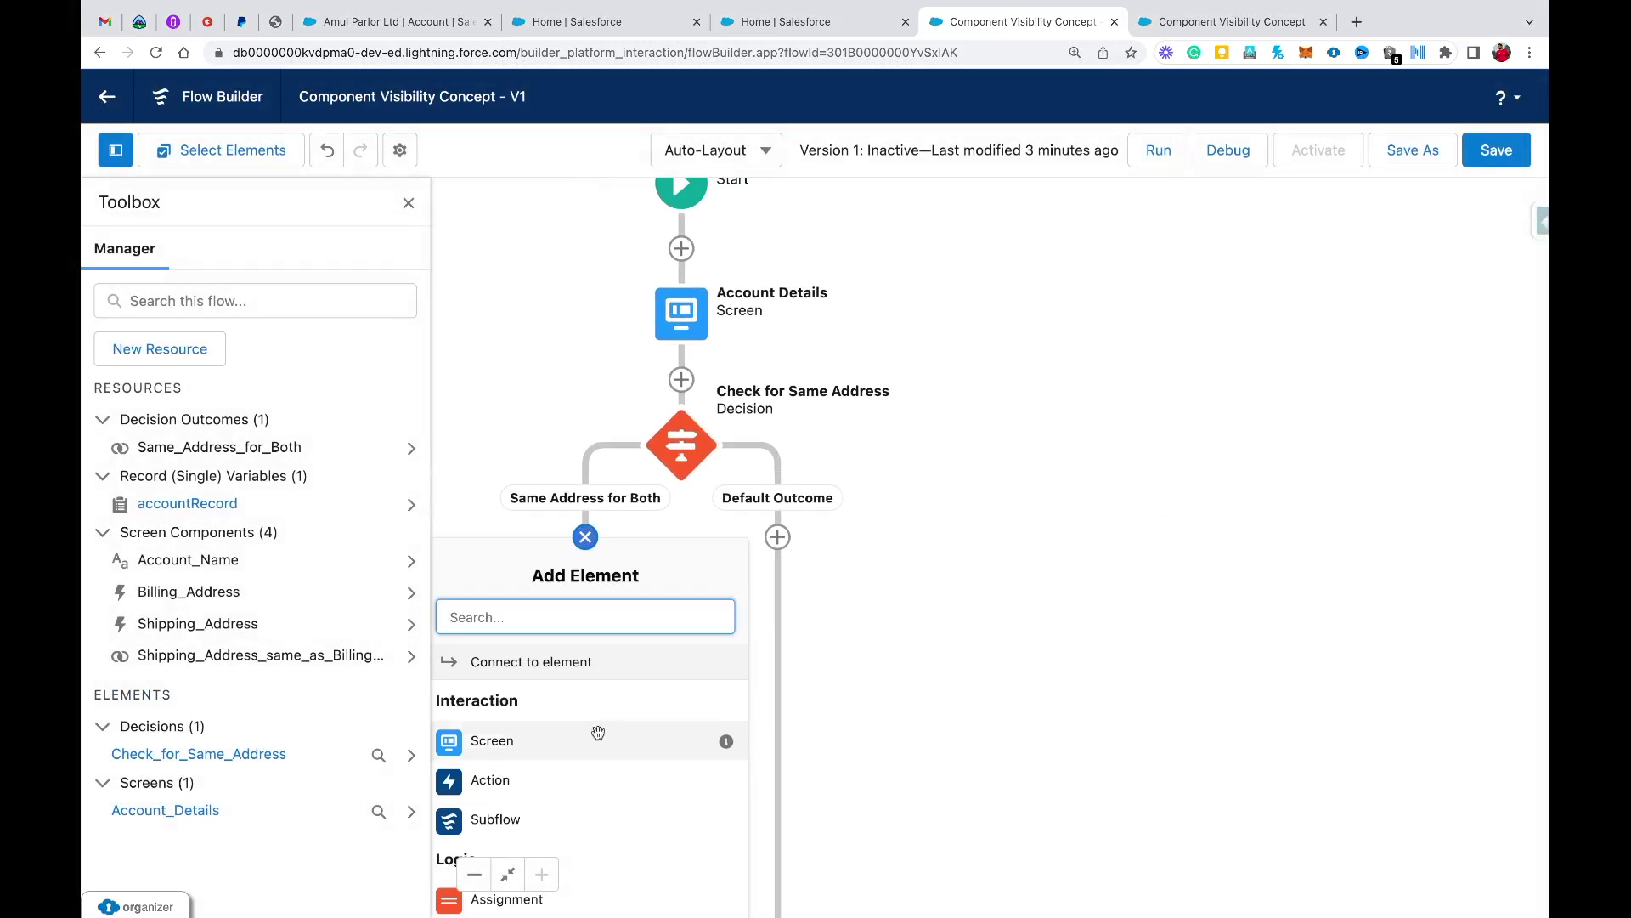
scroll(601, 744, "down", 3)
scroll(601, 743, "down", 2)
type("assi")
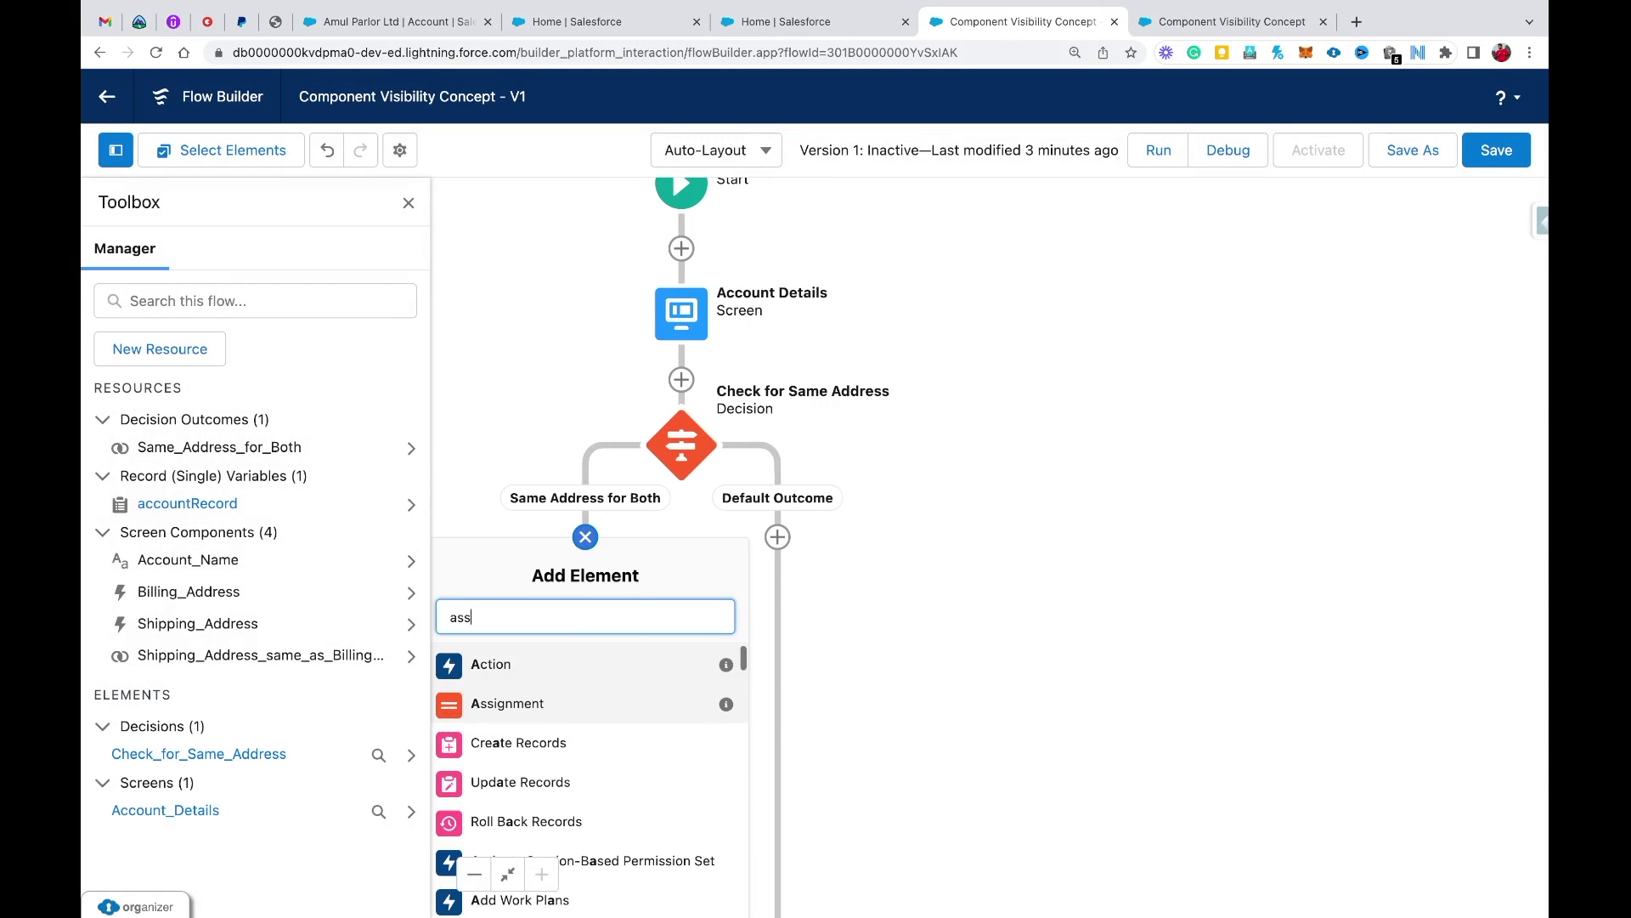
left_click(532, 665)
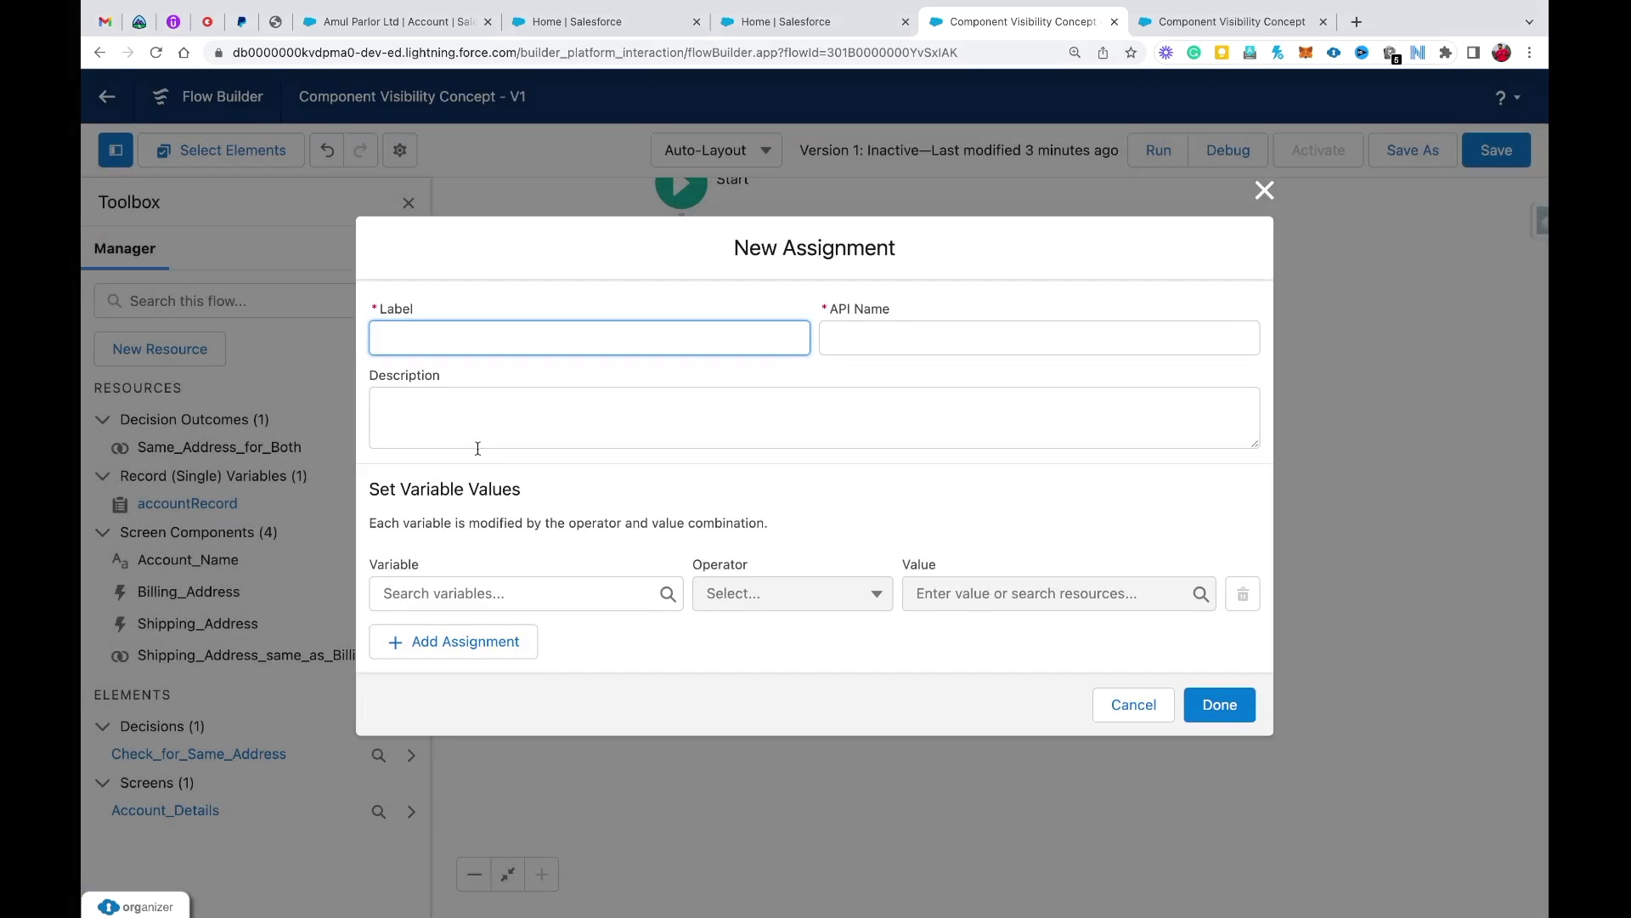
- Label the assignment Account Details when Address is Same, with the API name generated from the label
type("Fill Account Details when ")
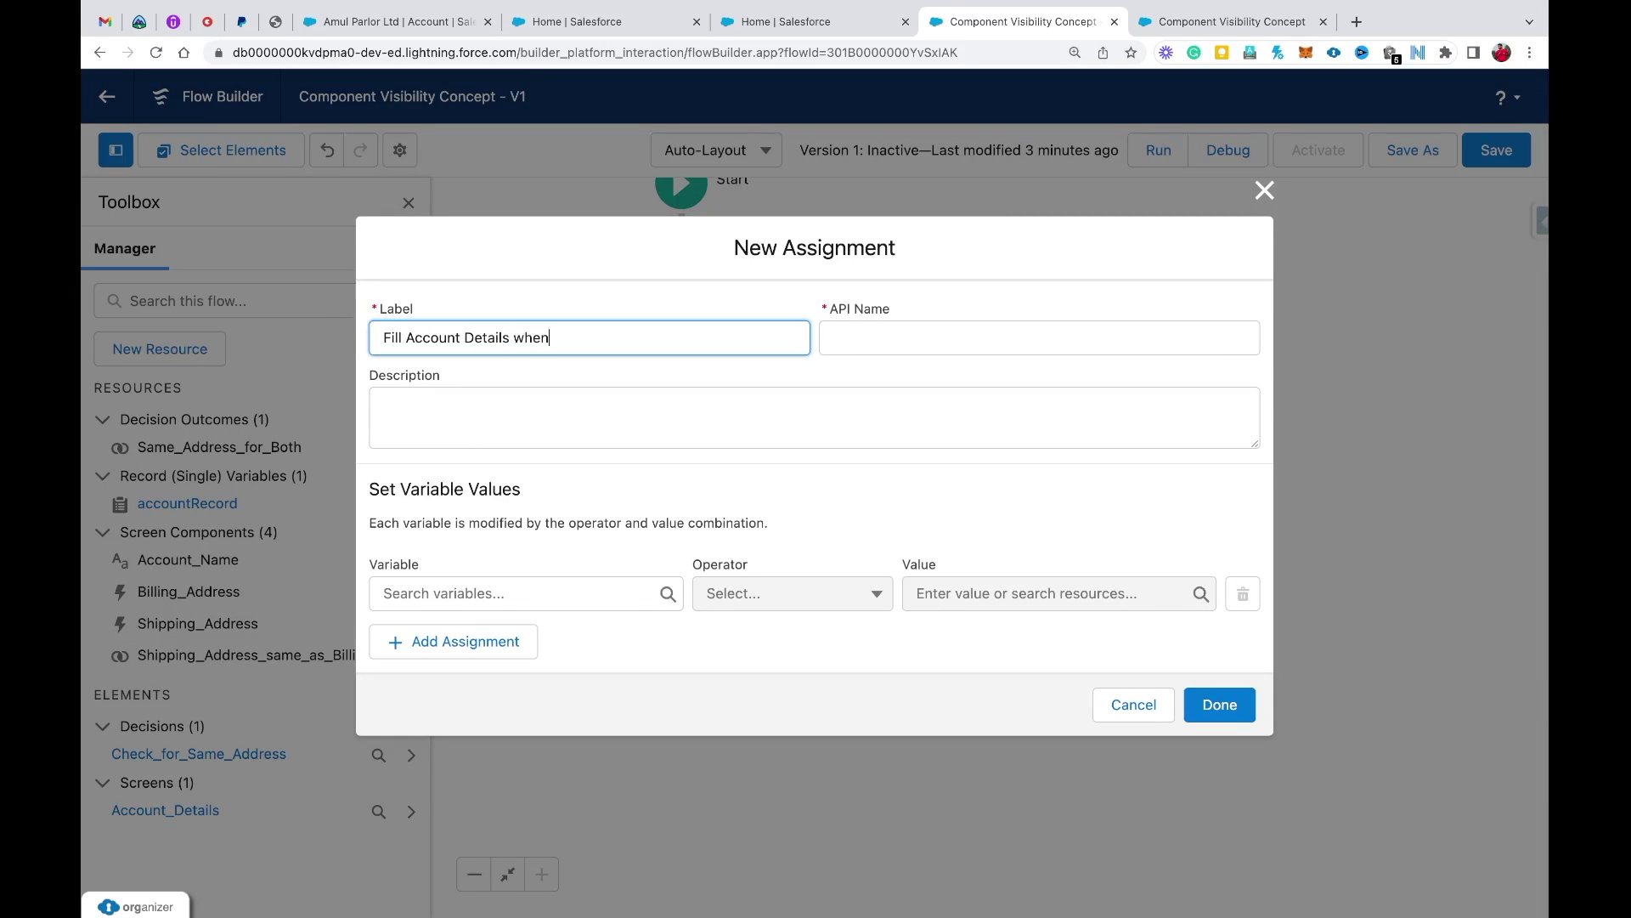
type("Address ois Same")
left_click_drag(400, 338, 370, 340)
key("BackSpace")
key("BackSpace")
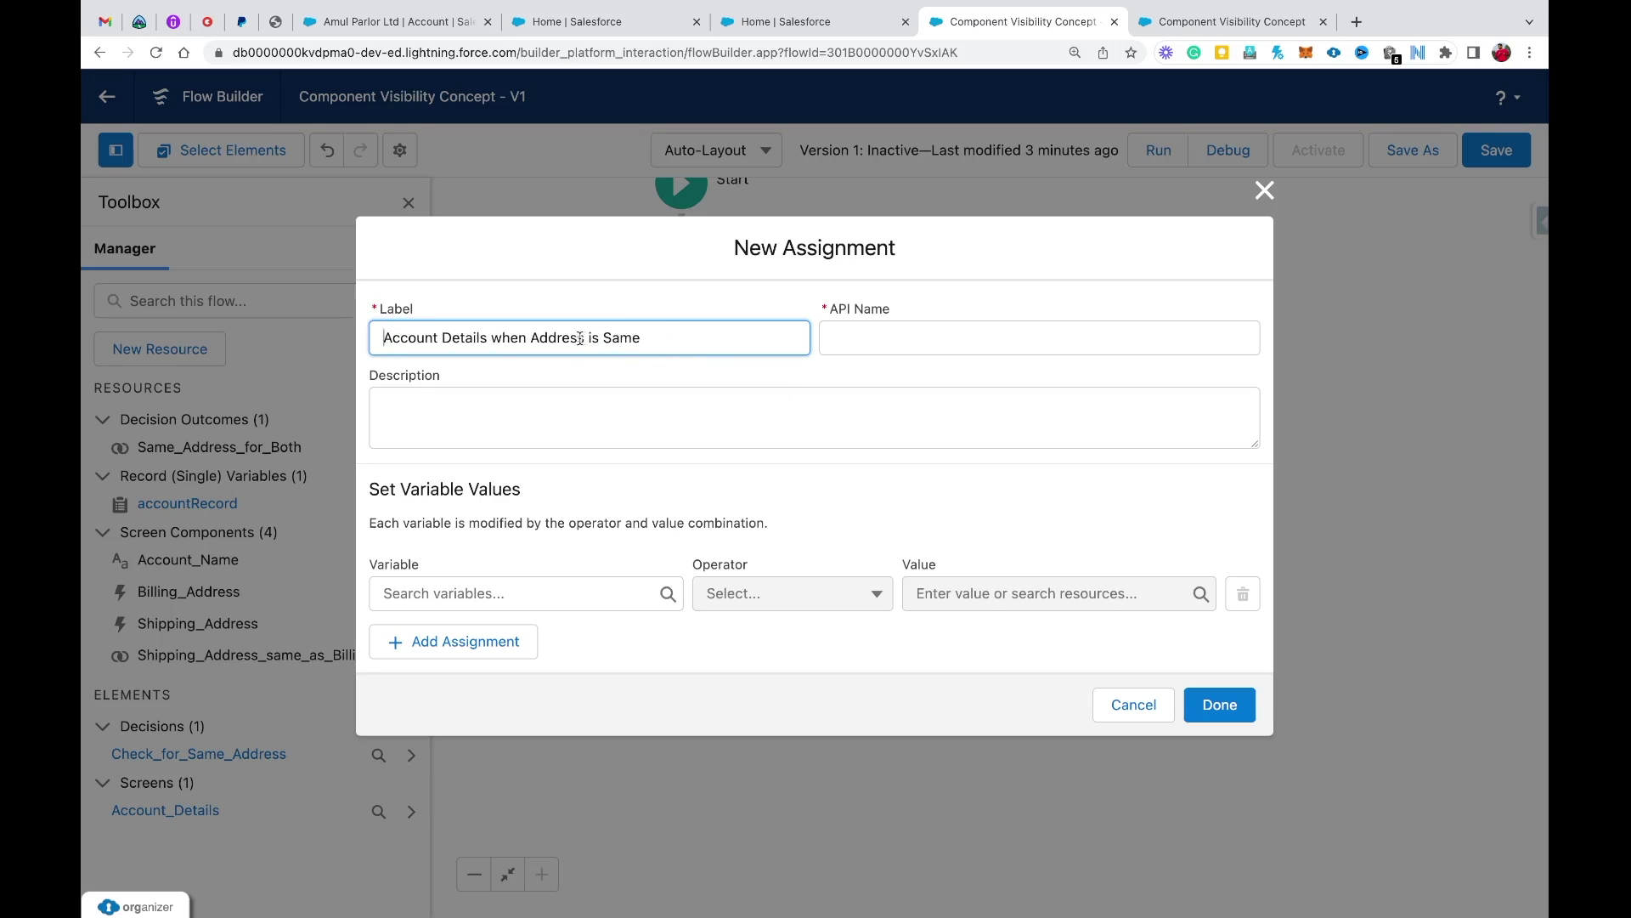
left_click(955, 353)
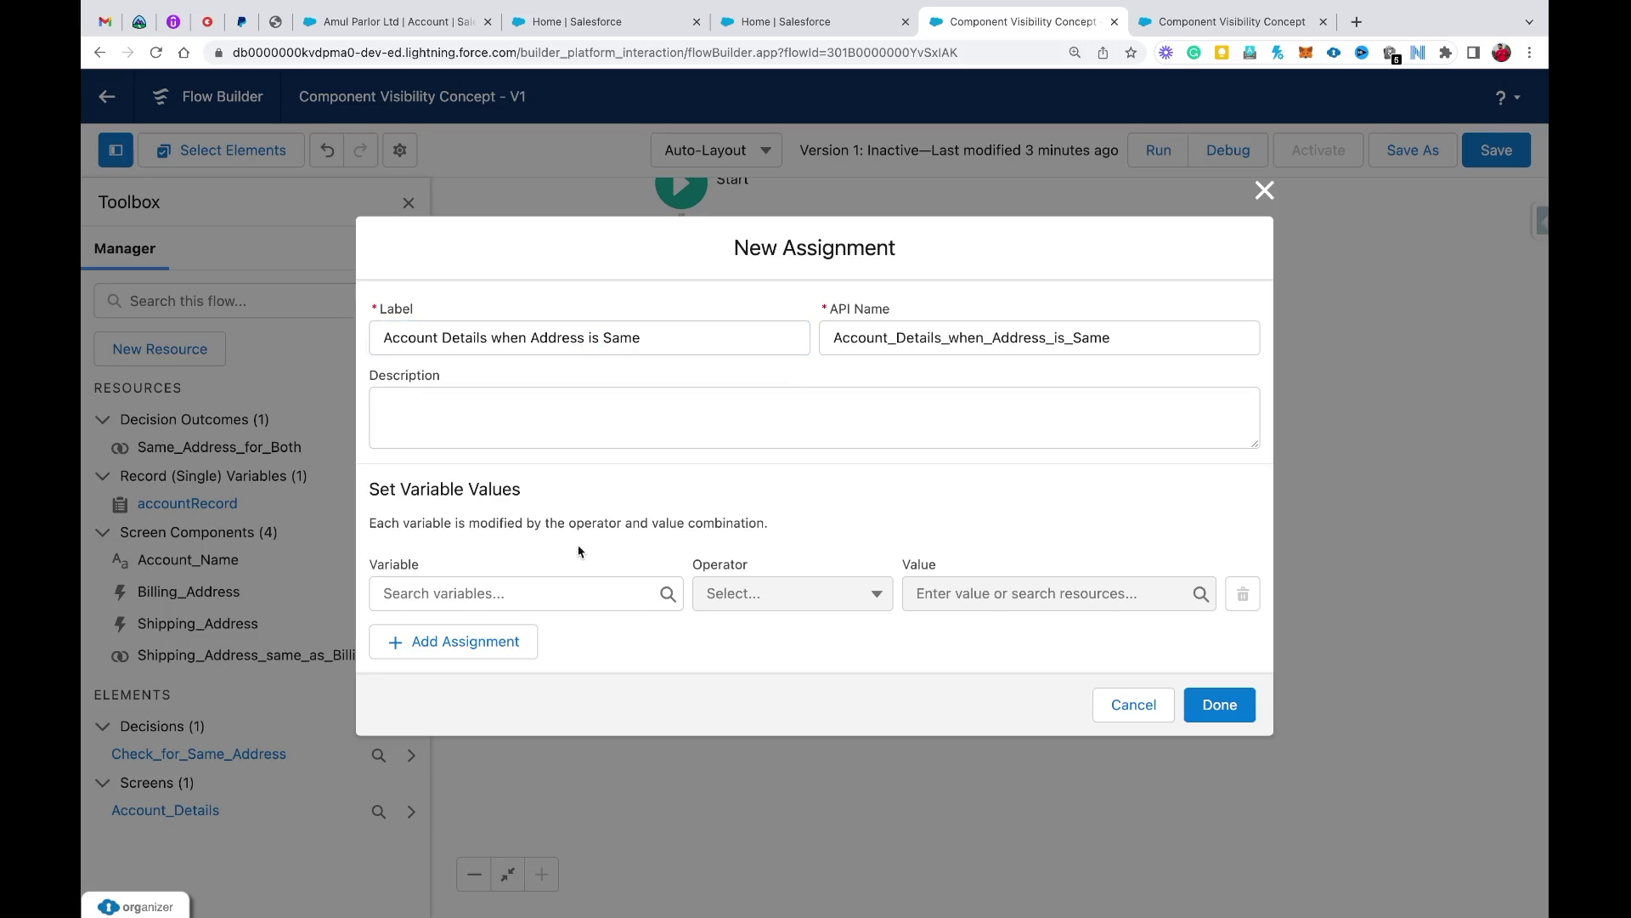
- Assign the Account_Name screen component to the Account Name field of accountRecord
left_click(419, 596)
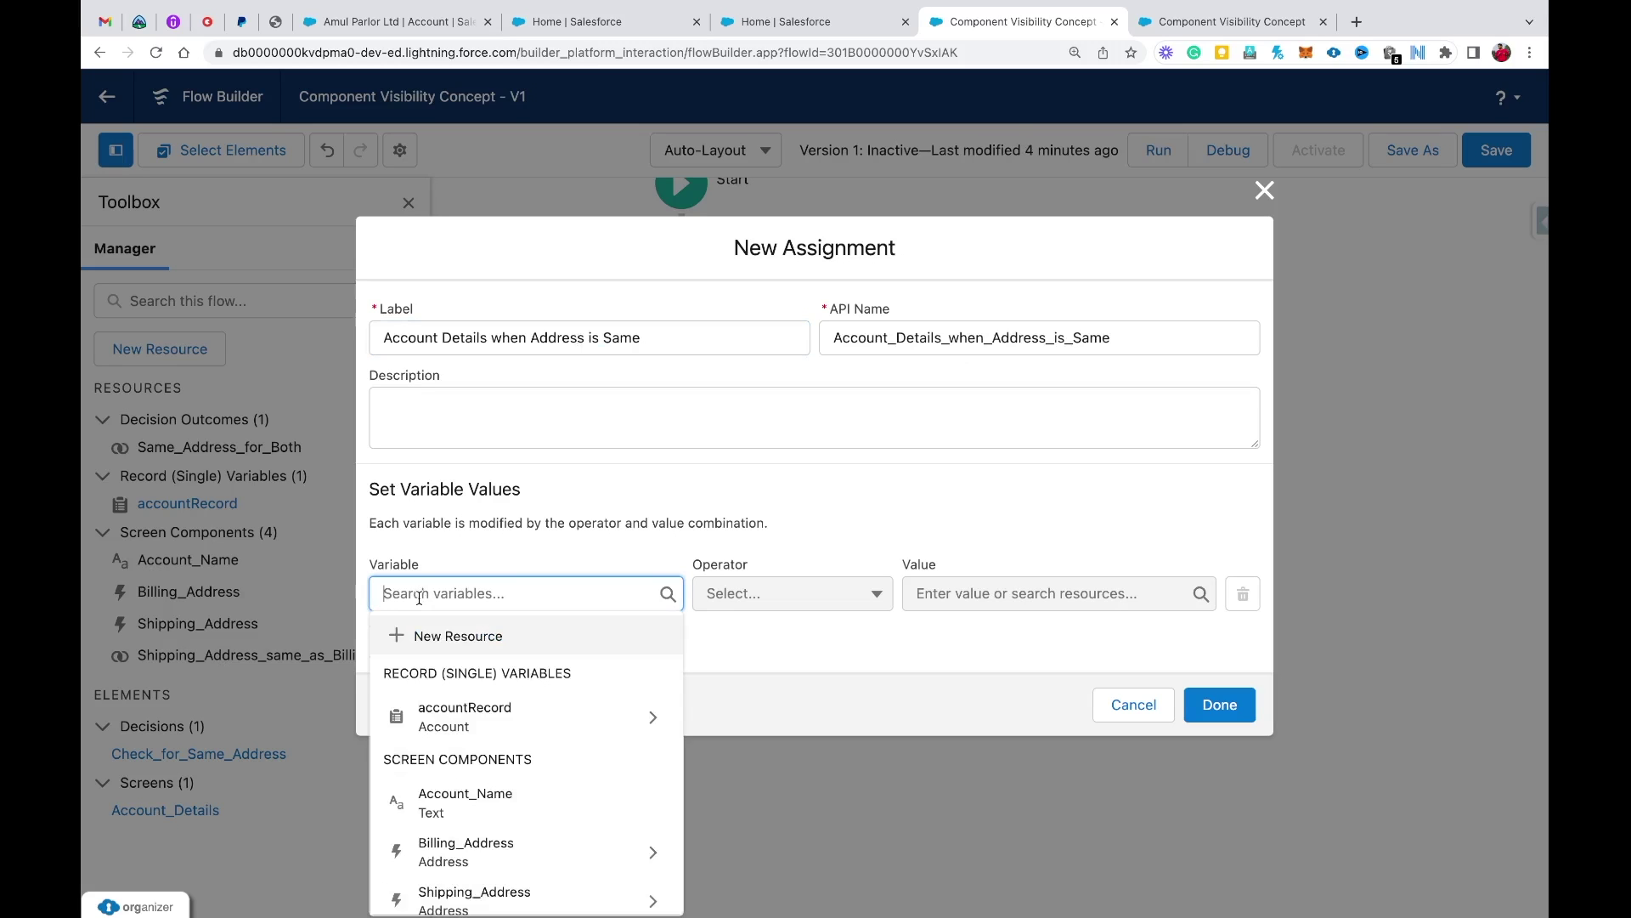
type("reco")
left_click(450, 676)
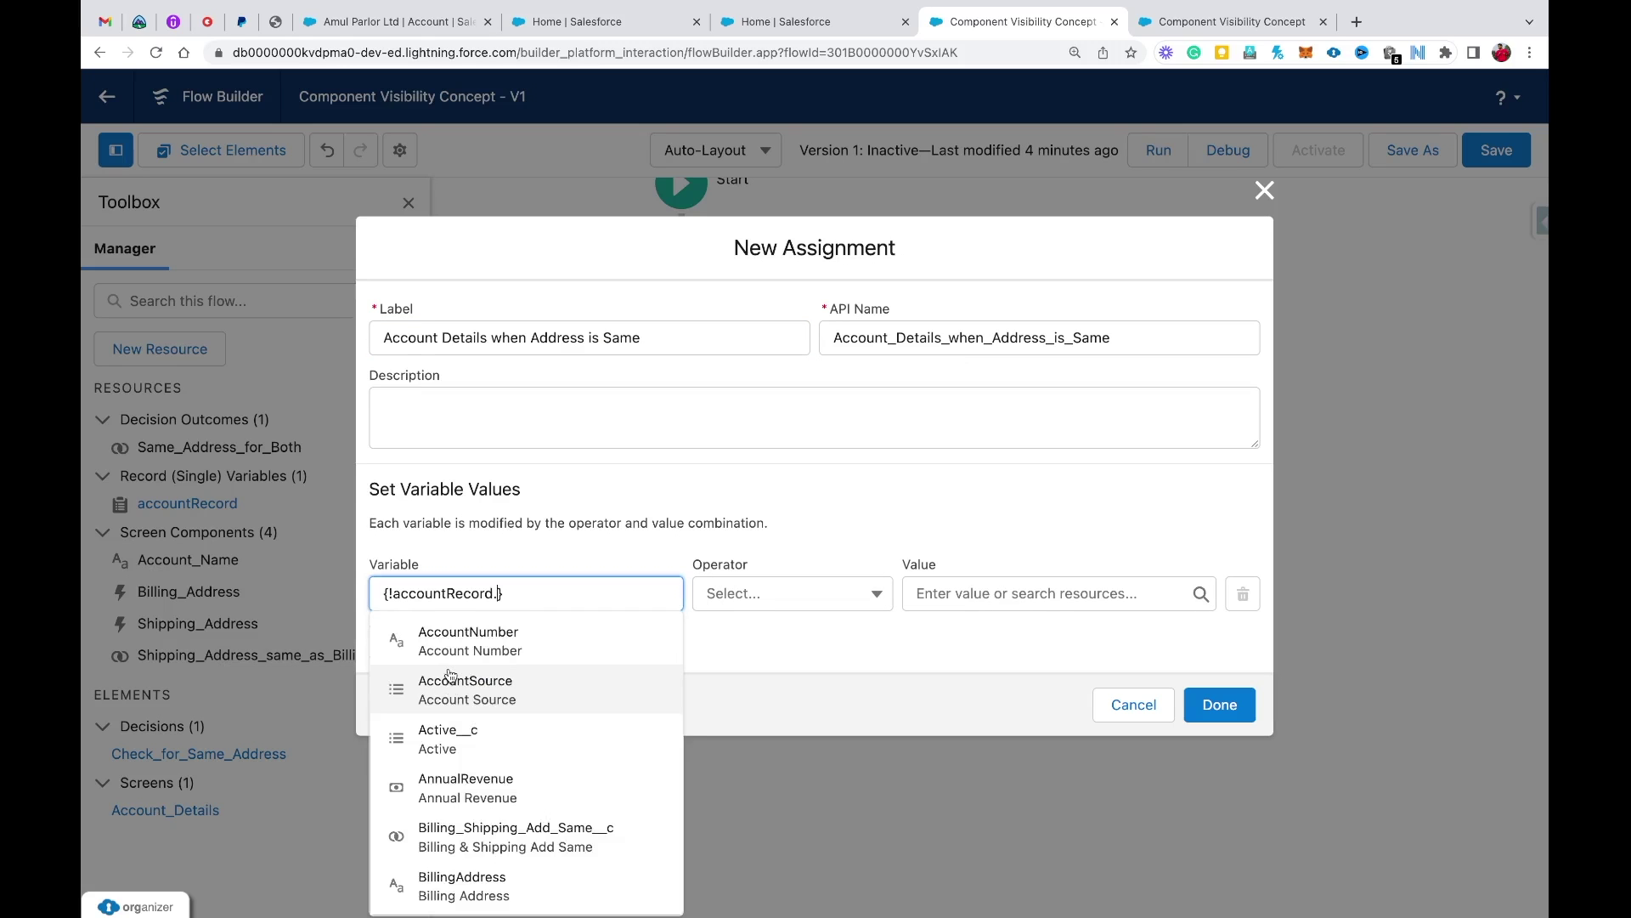
type("name")
left_click(502, 651)
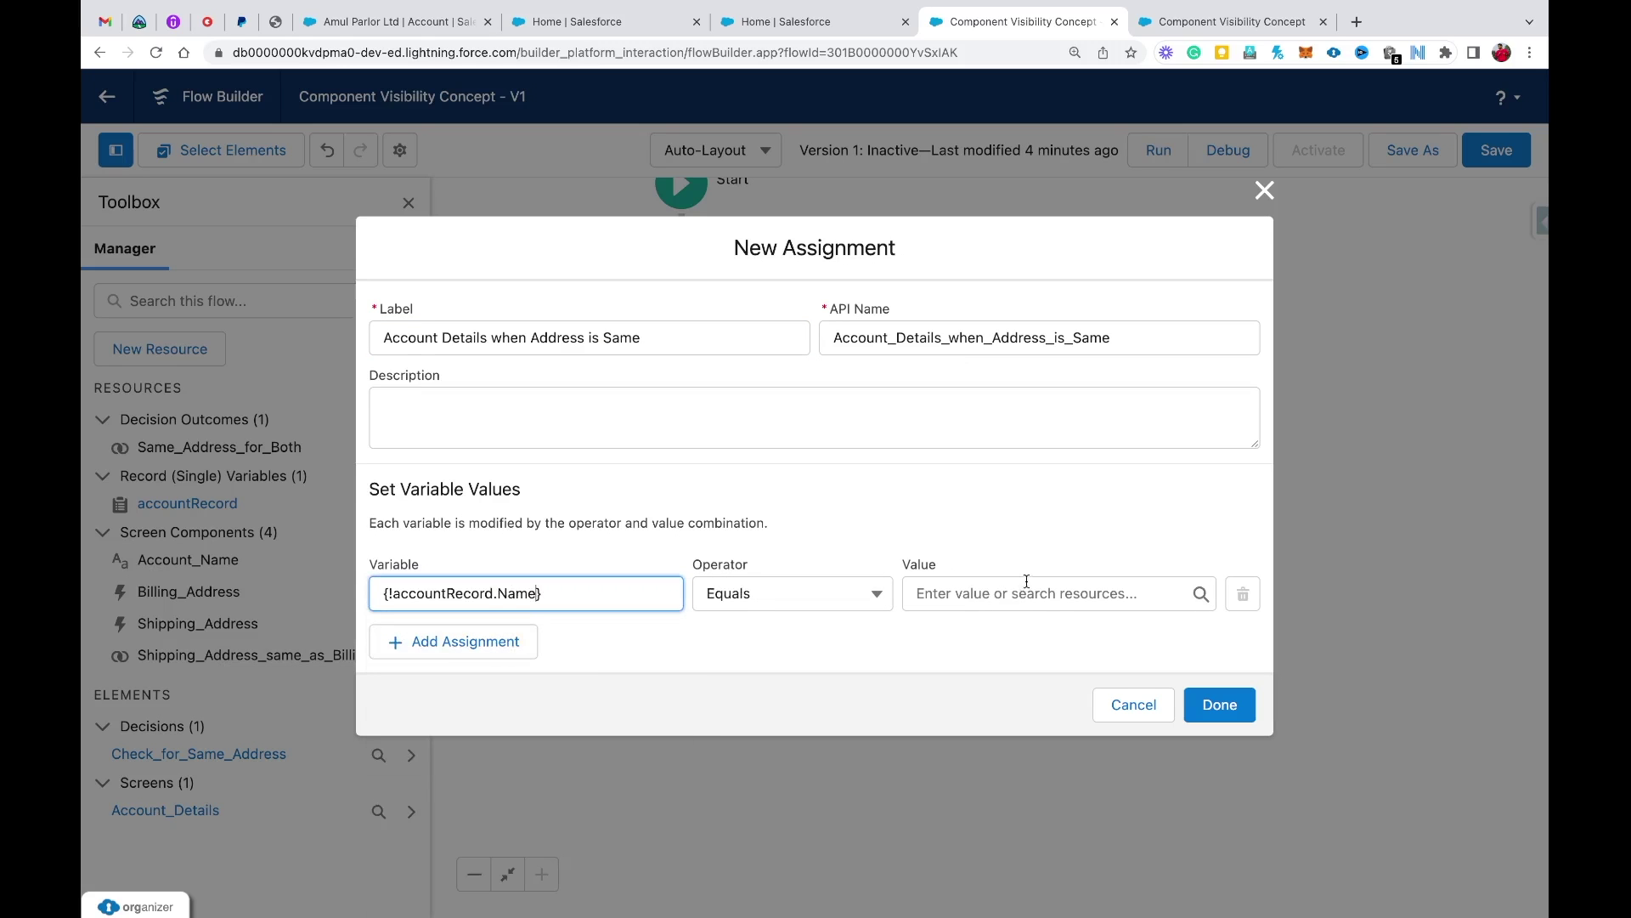
left_click(1025, 595)
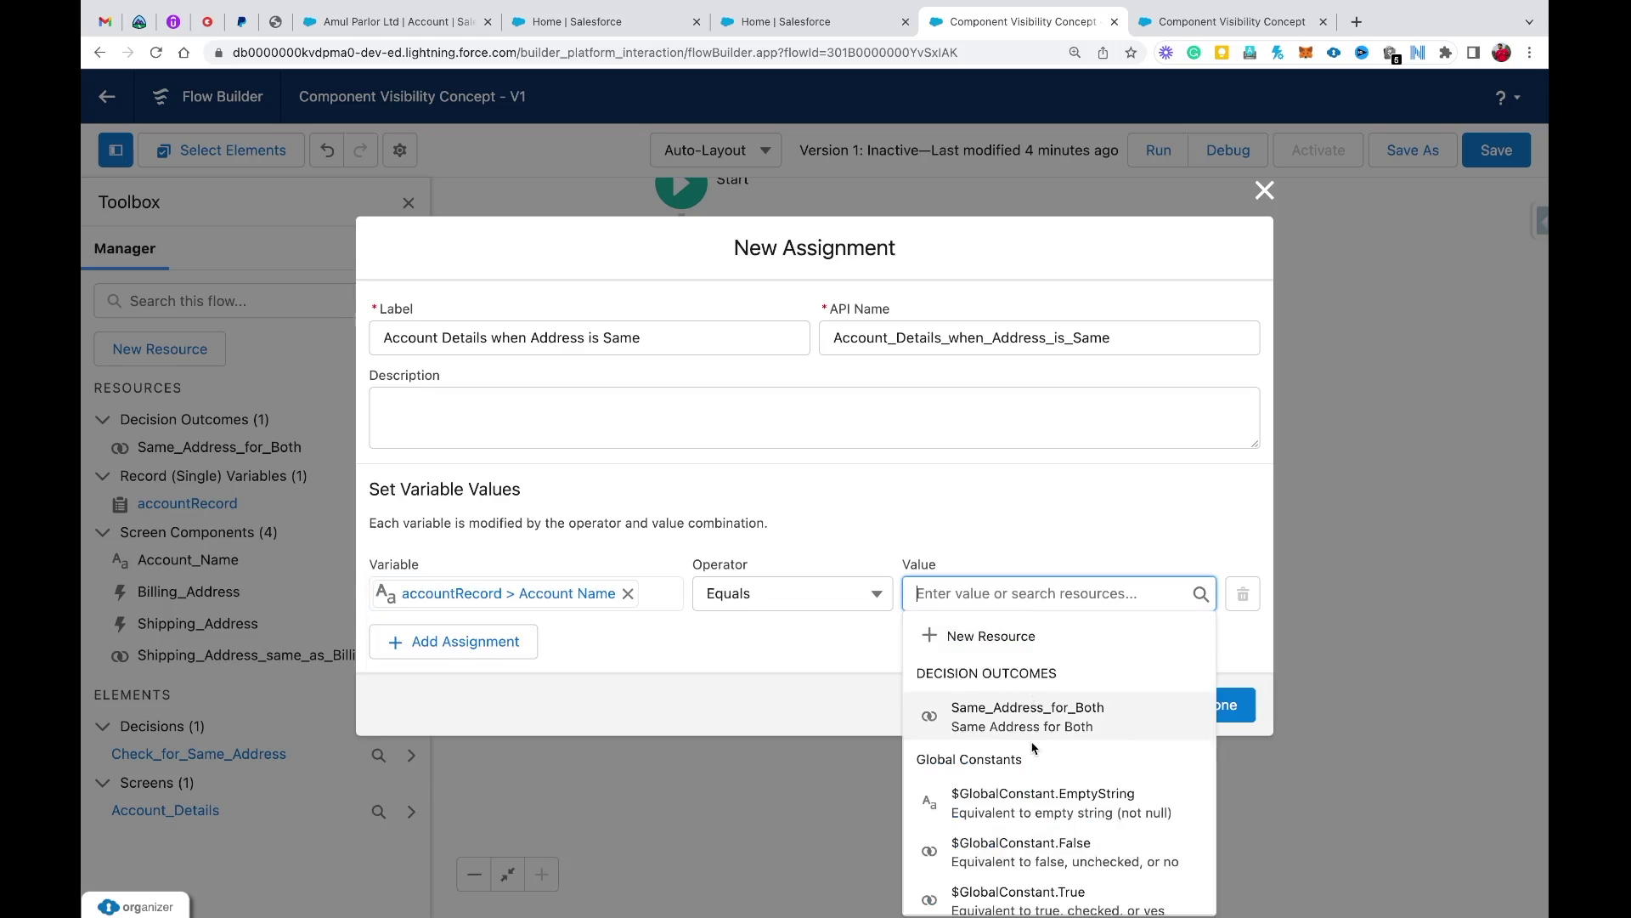
scroll(1033, 749, "down", 3)
scroll(1033, 749, "down", 3)
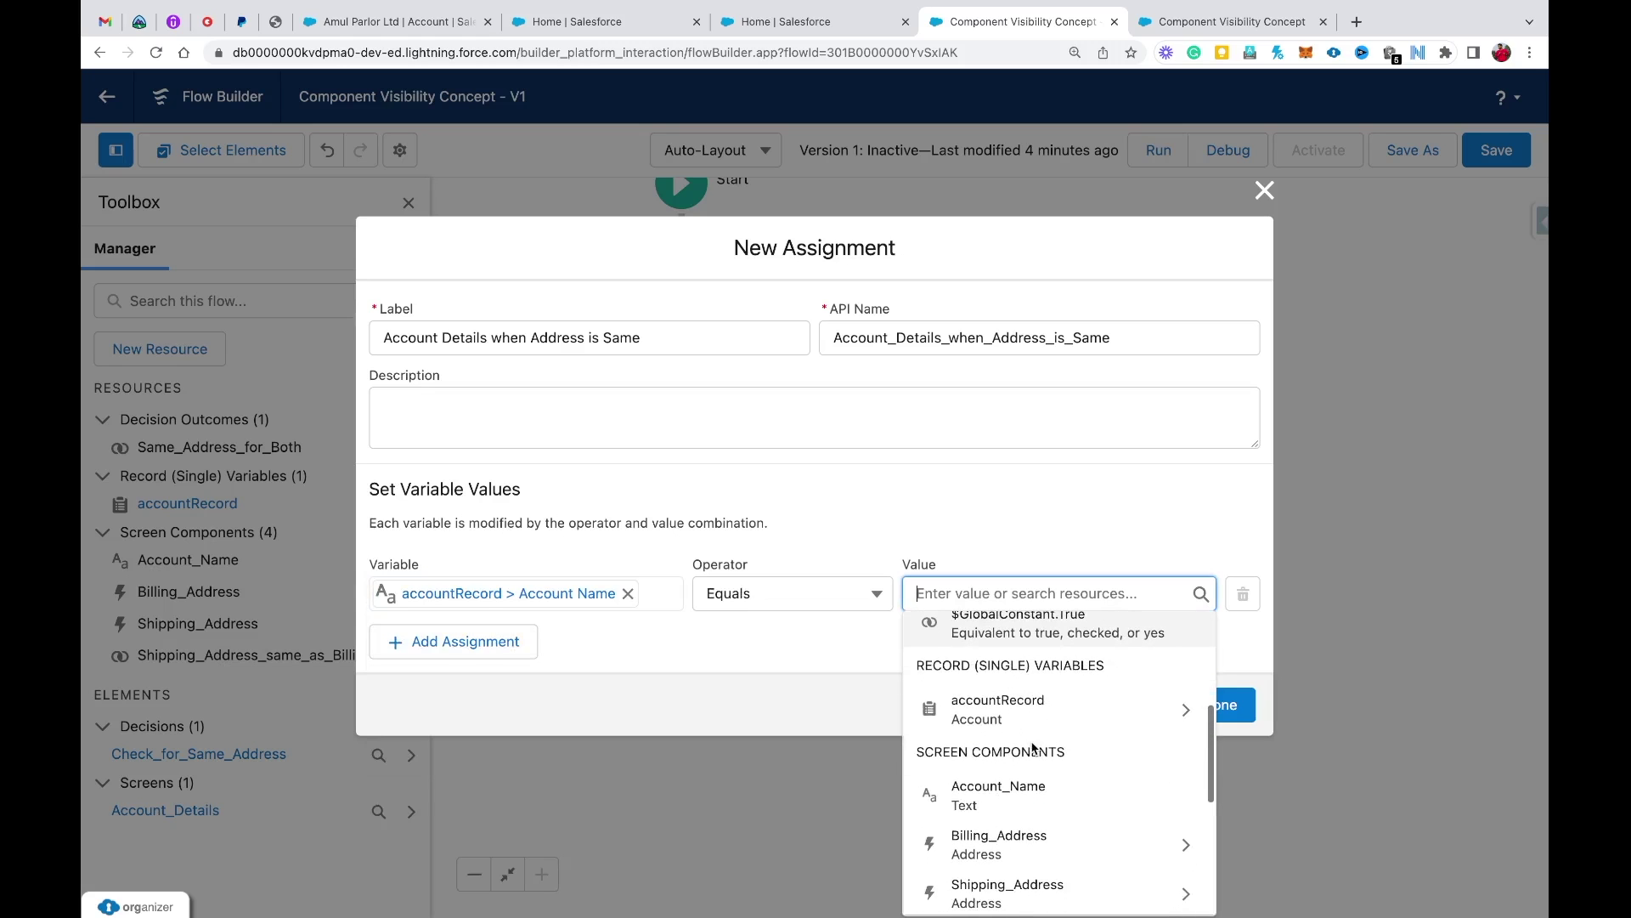
left_click(984, 797)
- Add an assignment row with accountRecord > Billing City as its variable
left_click(476, 652)
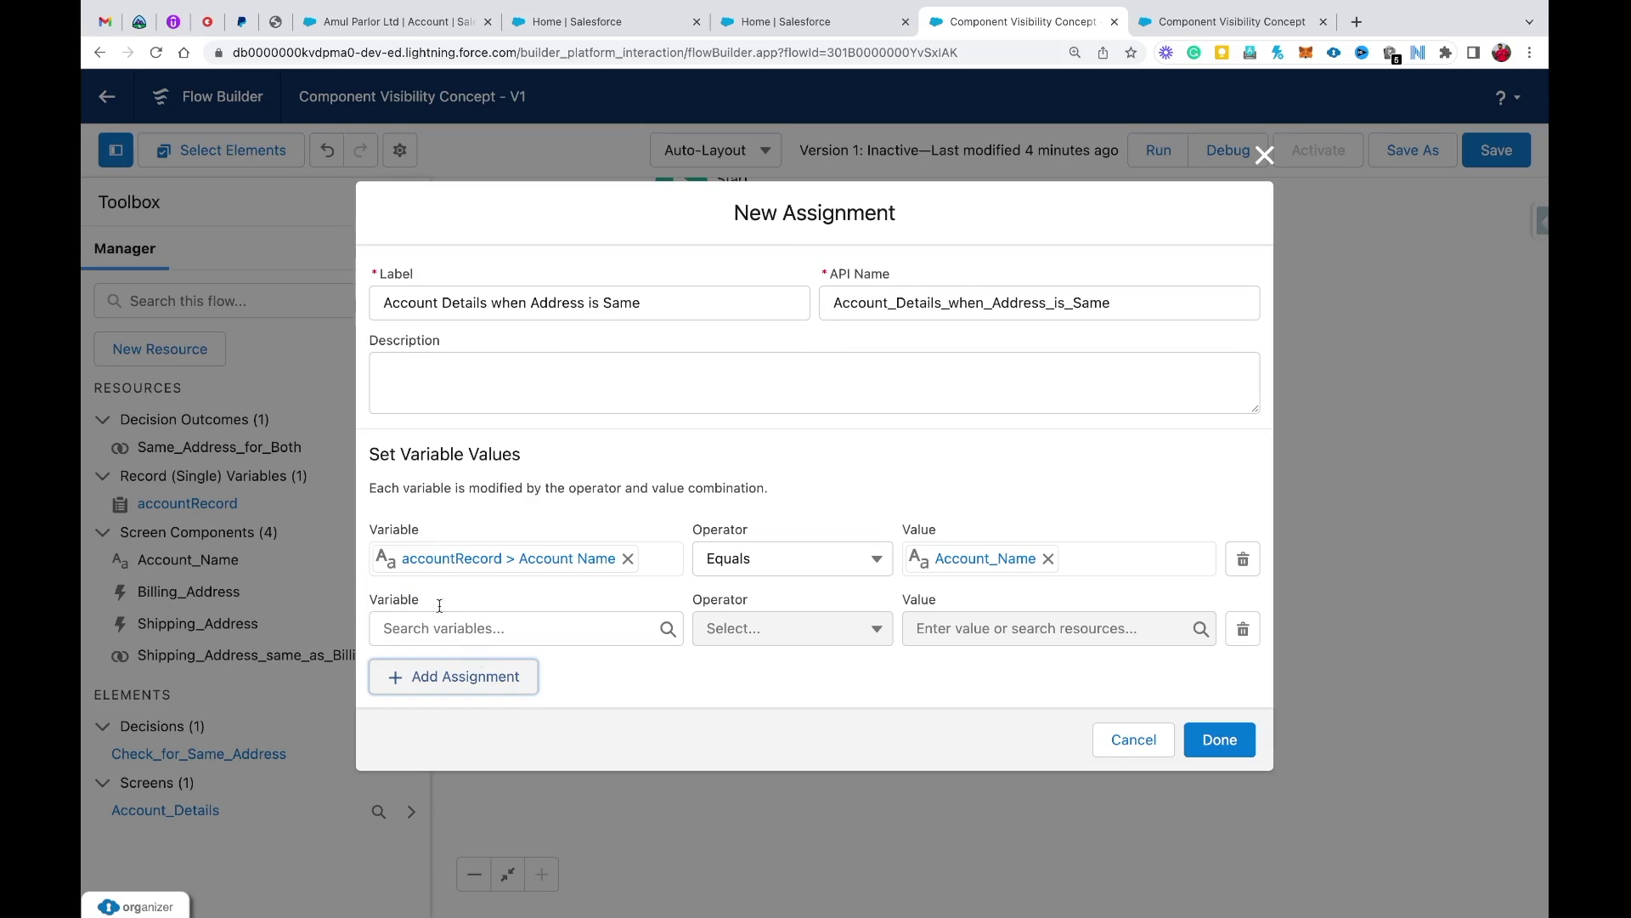
left_click(433, 628)
type("accoun")
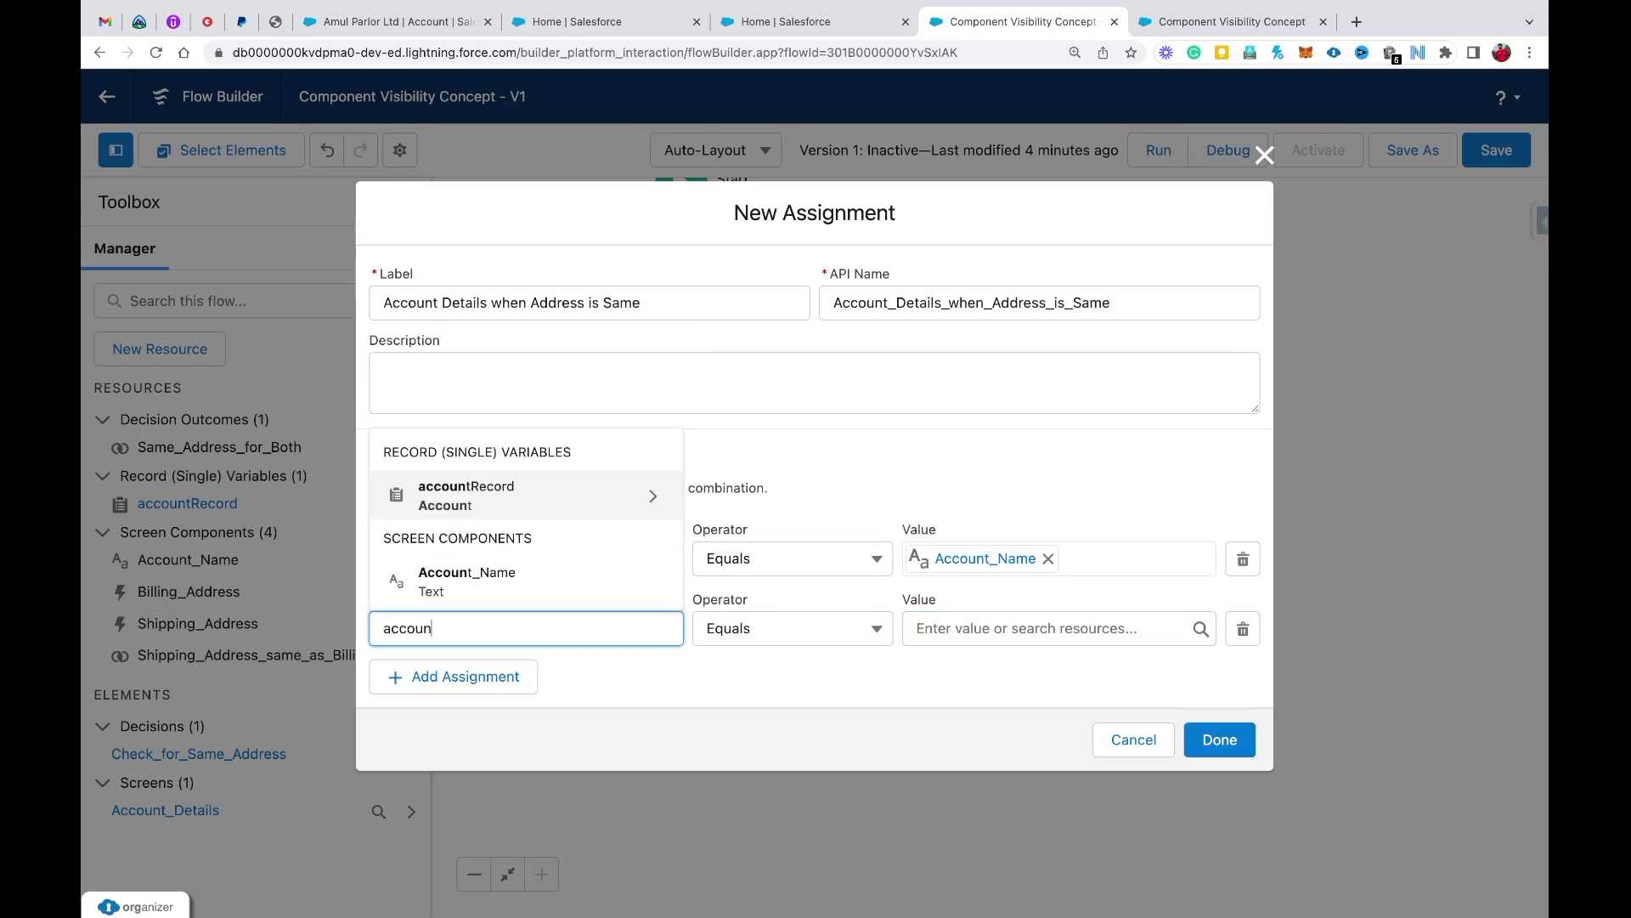
left_click(526, 496)
type("bill")
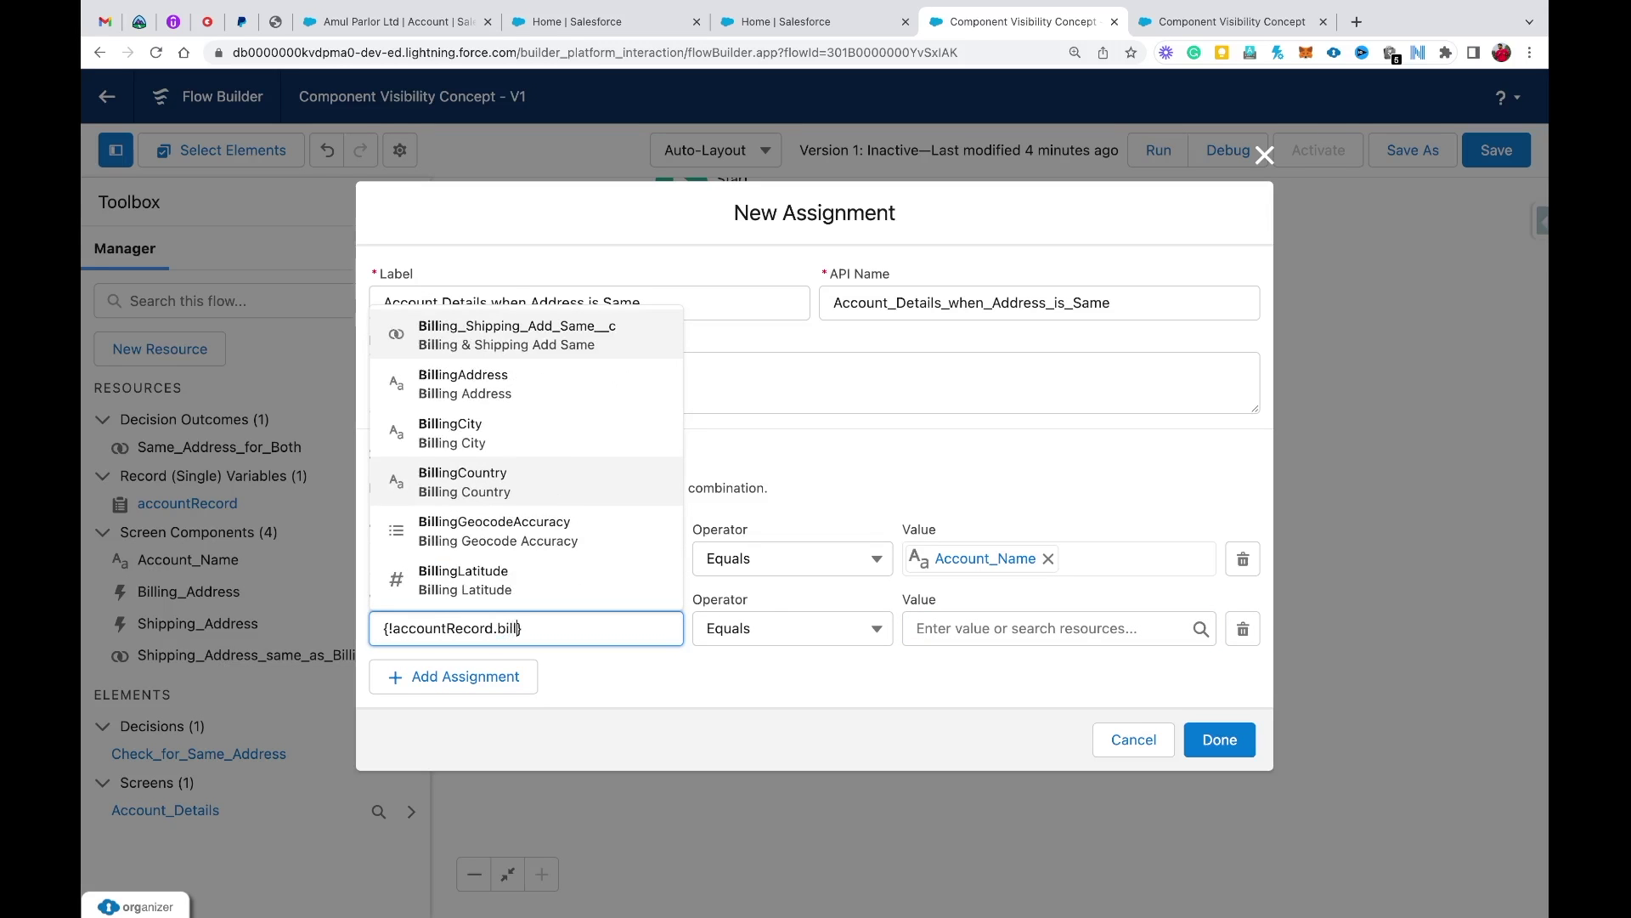
left_click(494, 443)
- Add an assignment row with accountRecord > Billing Country as its variable
left_click(453, 676)
left_click(452, 671)
type("accoun")
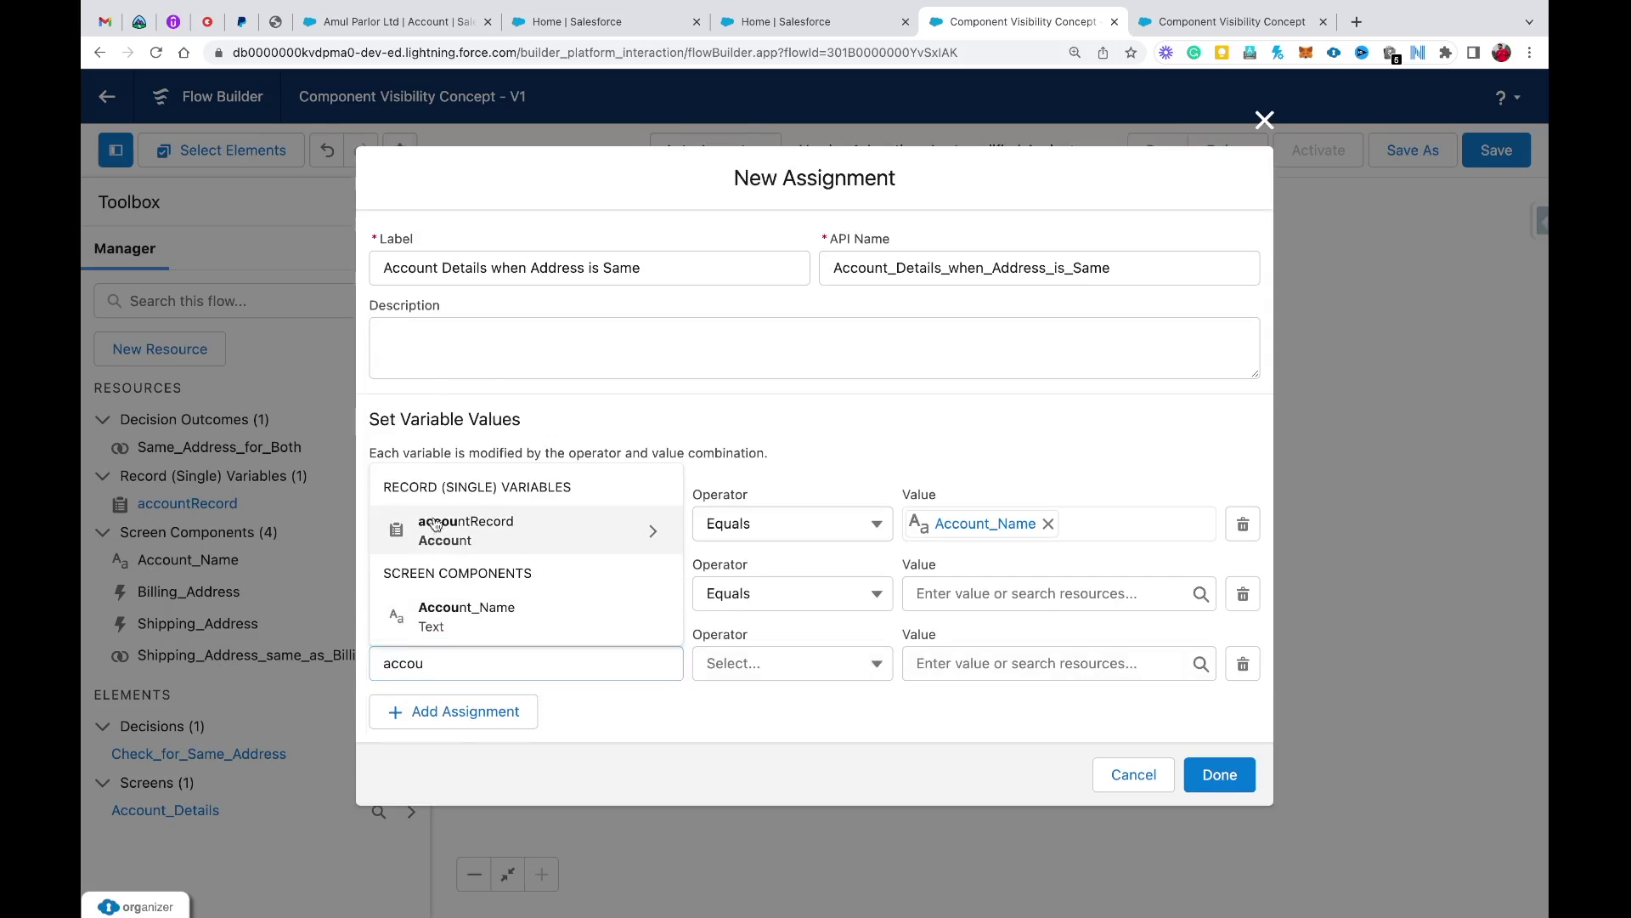
left_click(450, 524)
type("bill")
left_click(459, 507)
- Add an assignment row with accountRecord > Billing Zip/Postal Code as its variable
left_click(459, 711)
left_click(452, 708)
type("account")
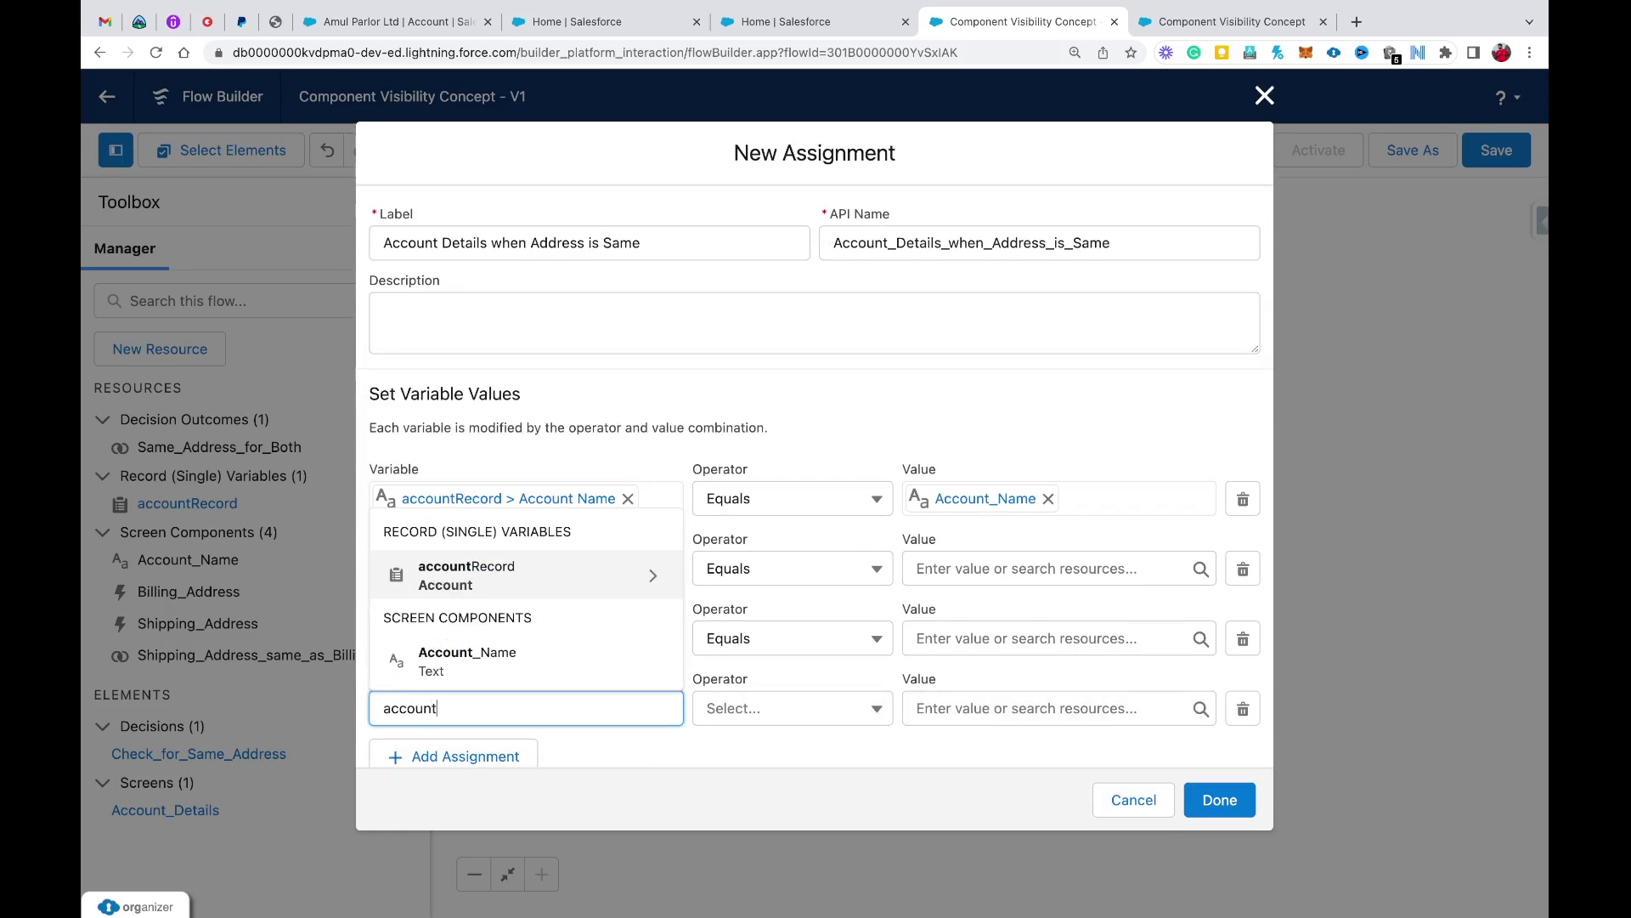
left_click(520, 569)
type("bill")
left_click(539, 568)
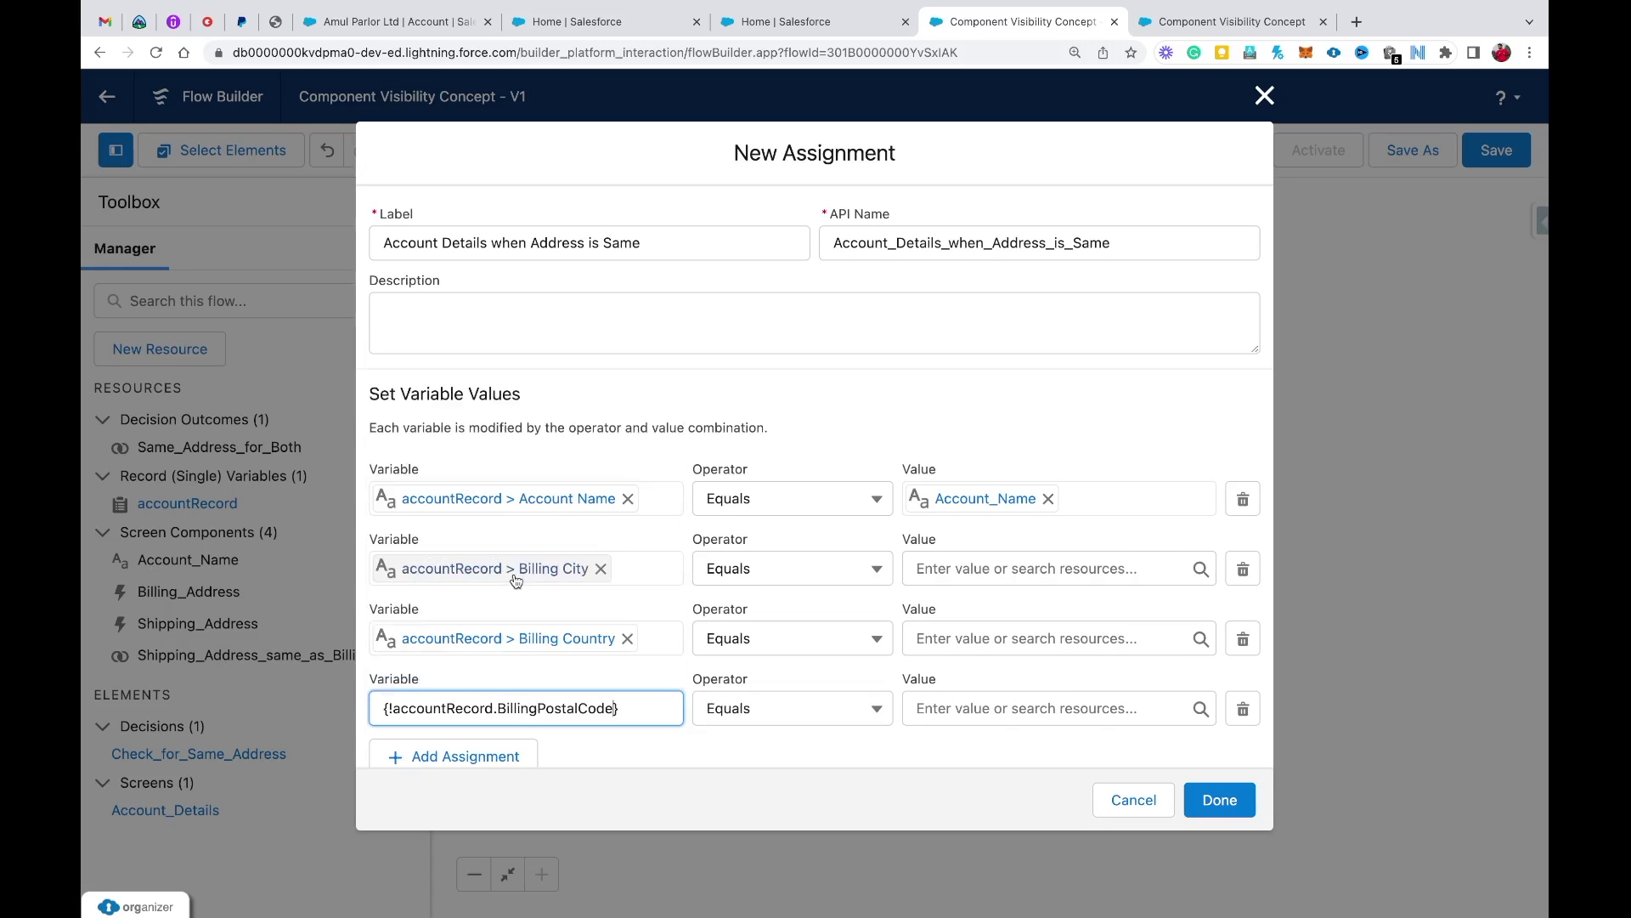
- Add an assignment row with accountRecord > Billing State/Province as its variable
left_click(487, 734)
scroll(488, 731, "down", 1)
left_click(488, 688)
type("{!accountRecord.stat}")
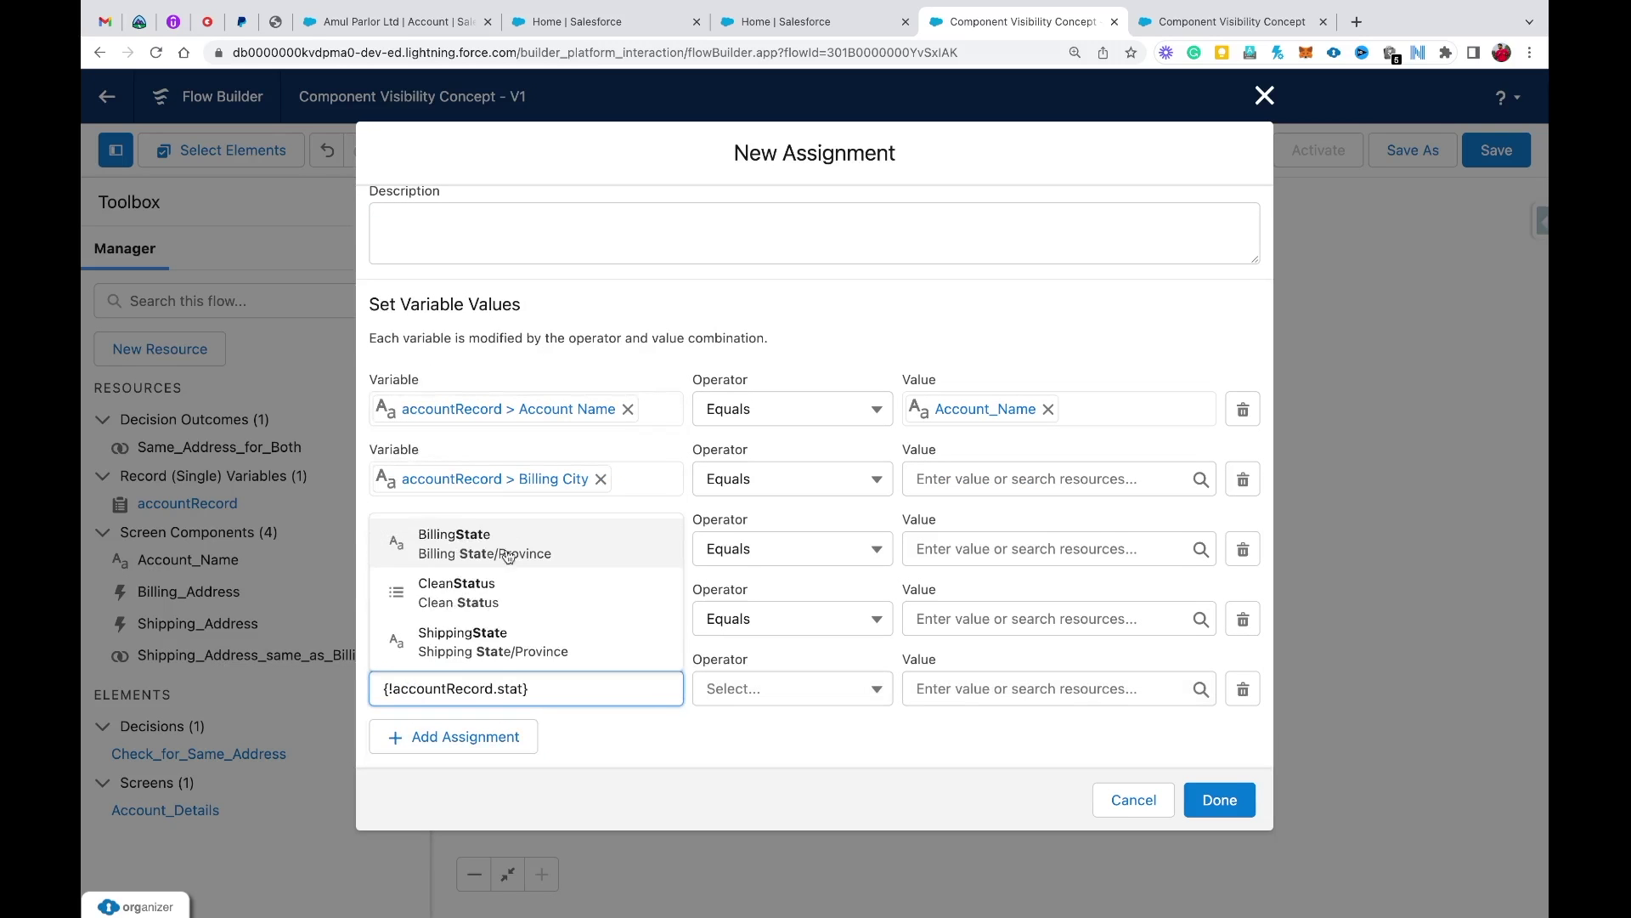
left_click(477, 548)
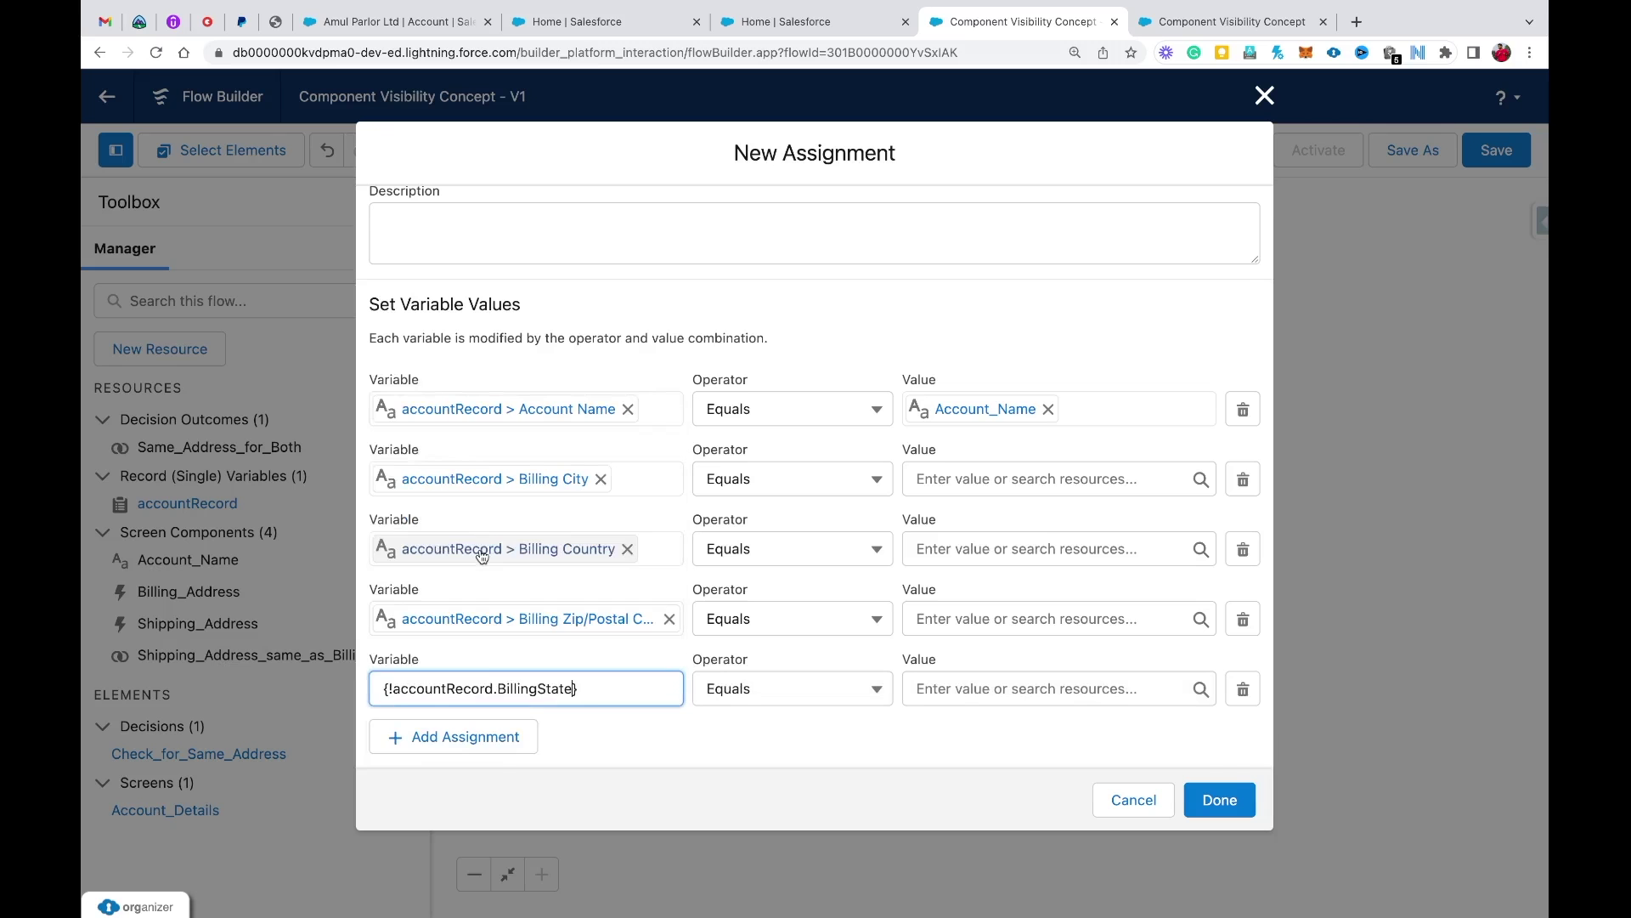
- Add an assignment row with accountRecord > Billing Street as its variable
left_click(467, 736)
left_click(465, 756)
type("{!accountRecord.str}")
type("eet")
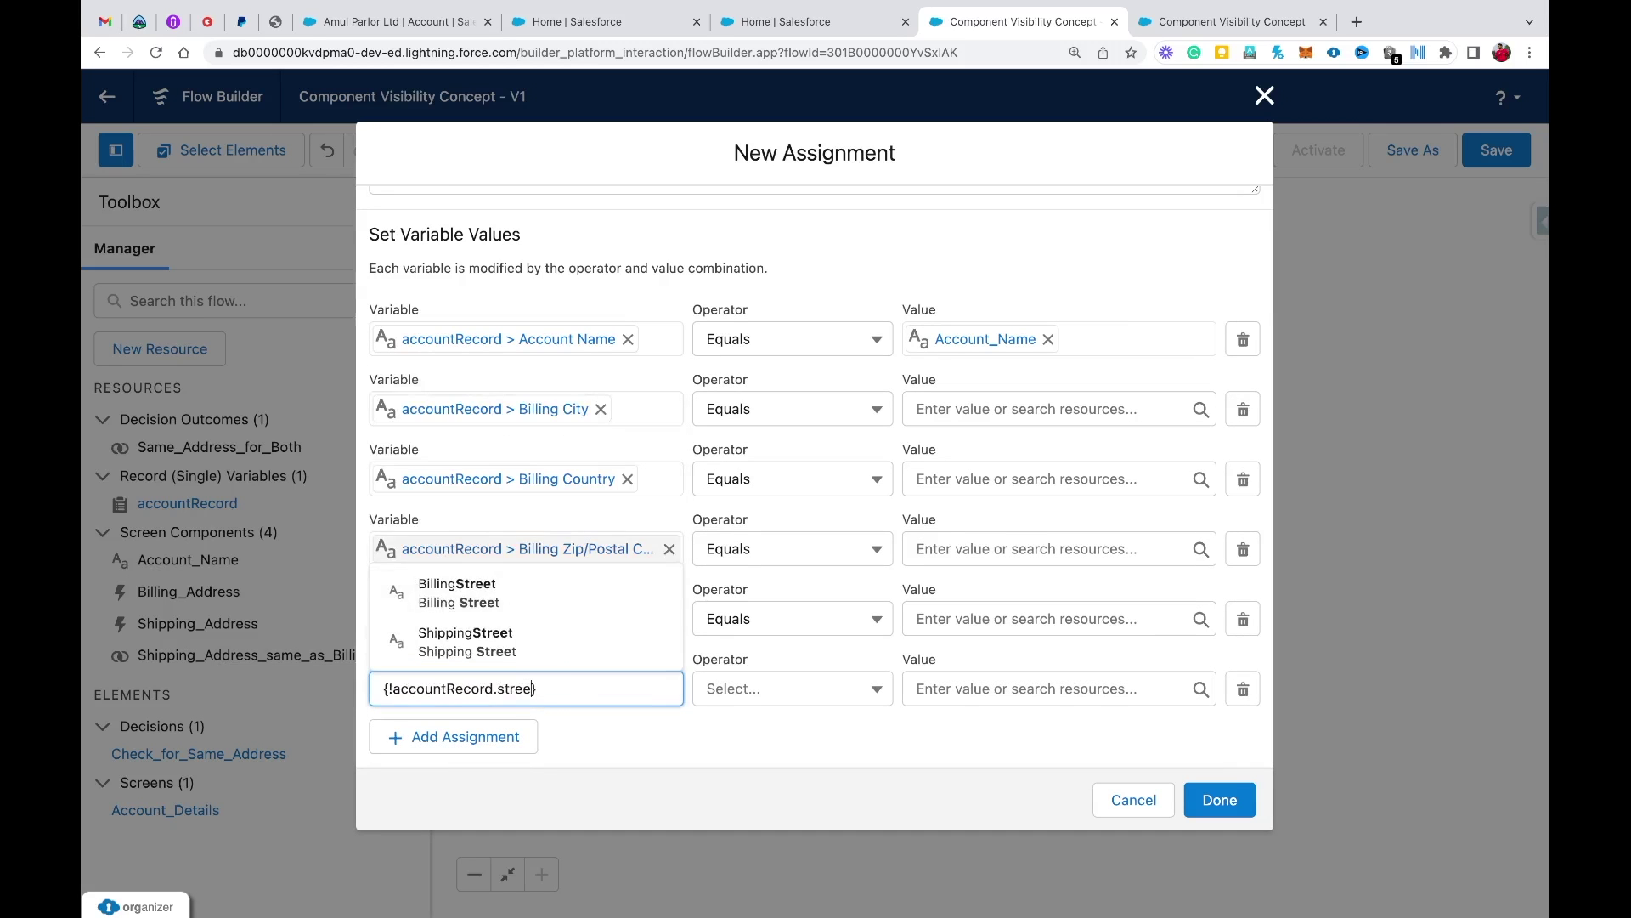
left_click(459, 579)
- Set Billing City to Billing_Address > City Value and Billing Country to Billing_Address > Country Value
left_click(935, 415)
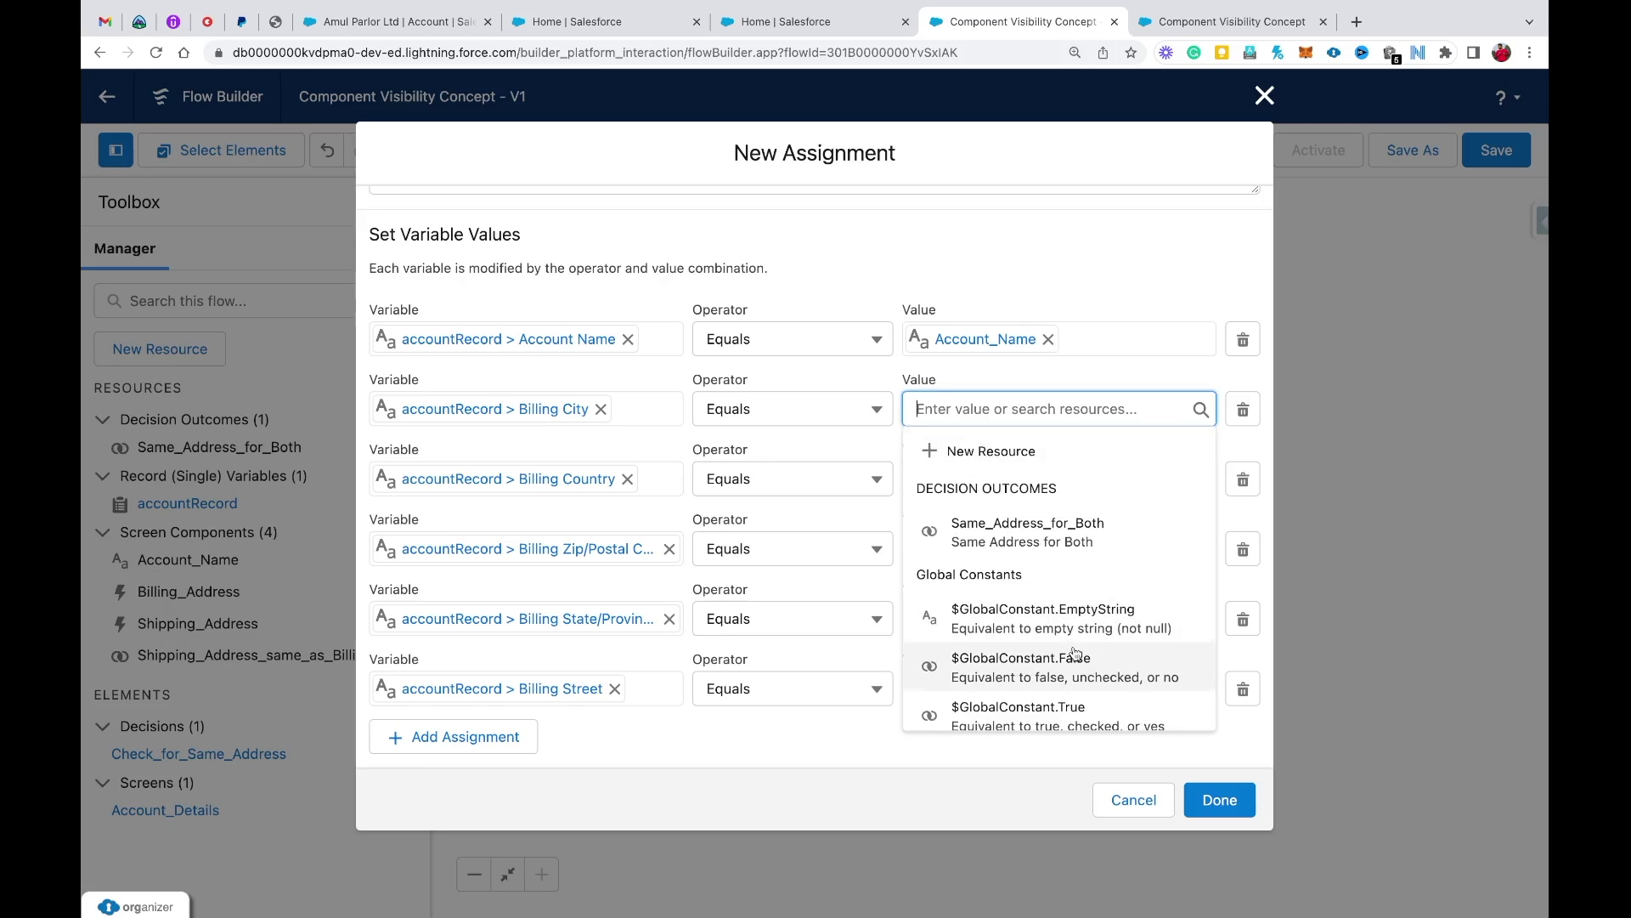
scroll(1074, 654, "down", 5)
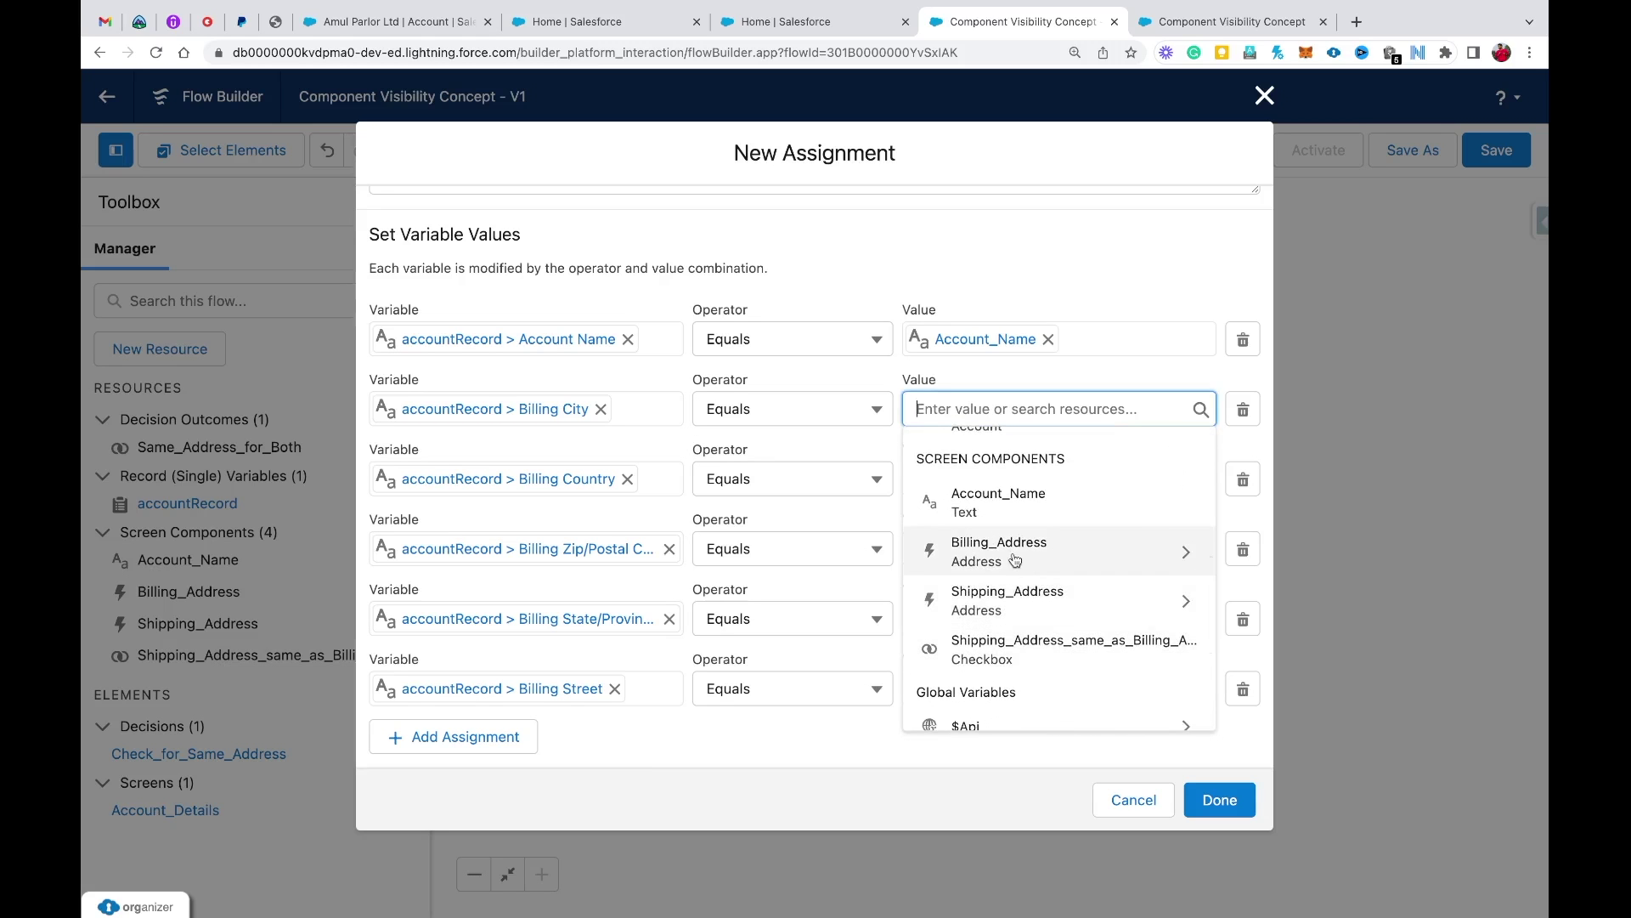
left_click(1014, 559)
left_click(969, 443)
left_click(992, 477)
type("bill")
left_click(1034, 551)
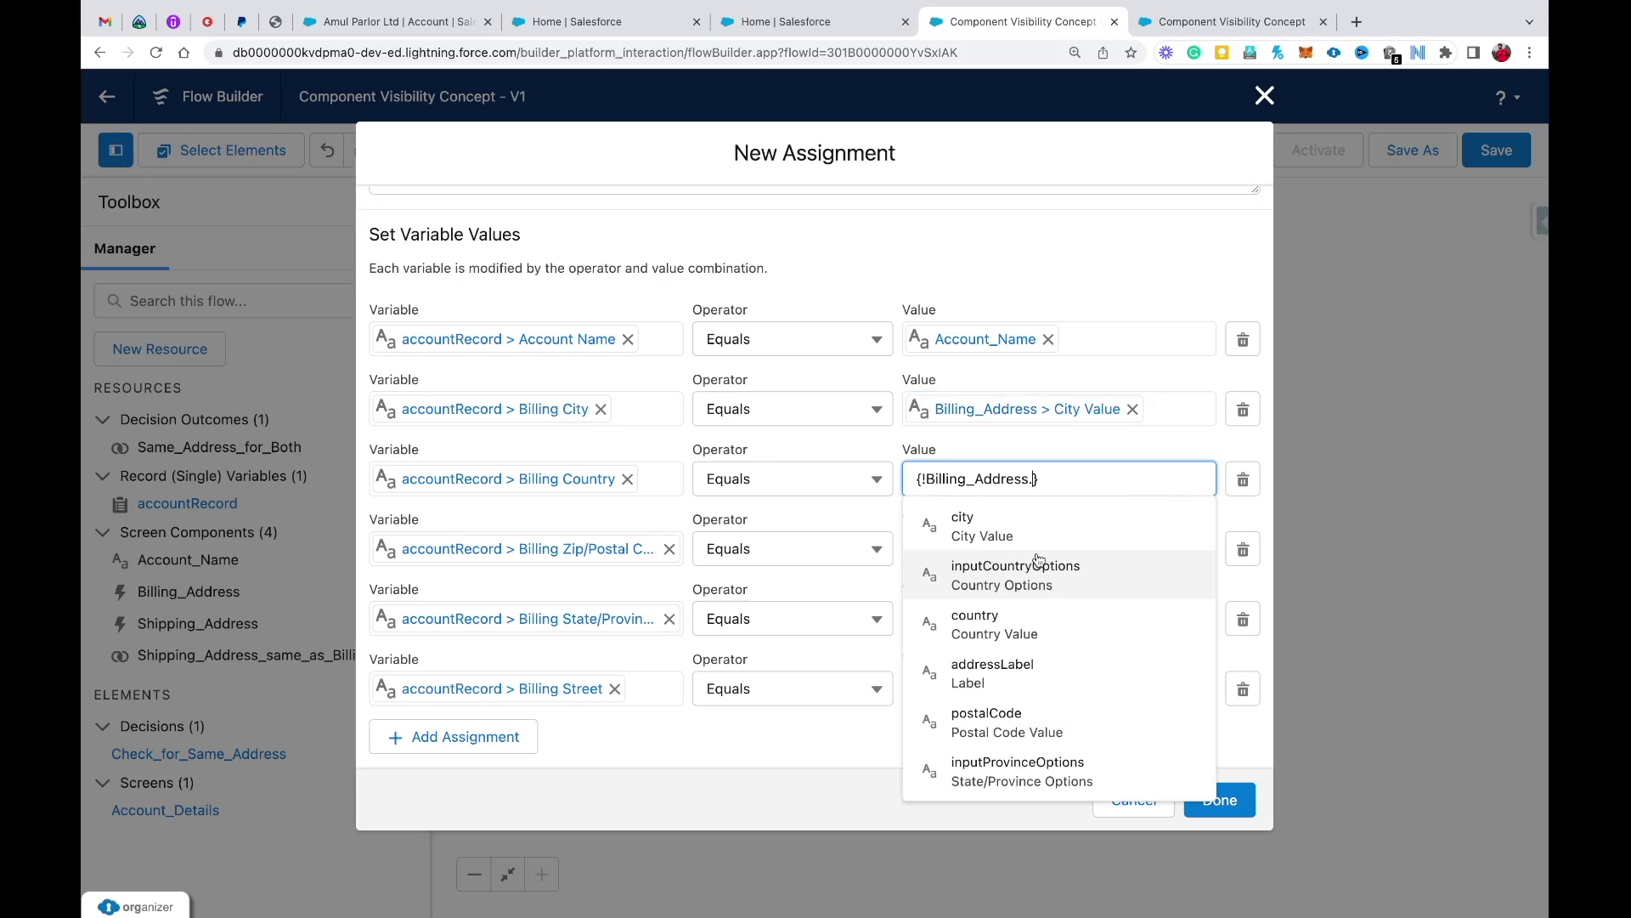
left_click(1039, 625)
- Set Billing Zip/Postal Code to Billing_Address > Postal Code Value and Billing State/Province to Billing_Address > State/Province Value
left_click(992, 548)
type("billi")
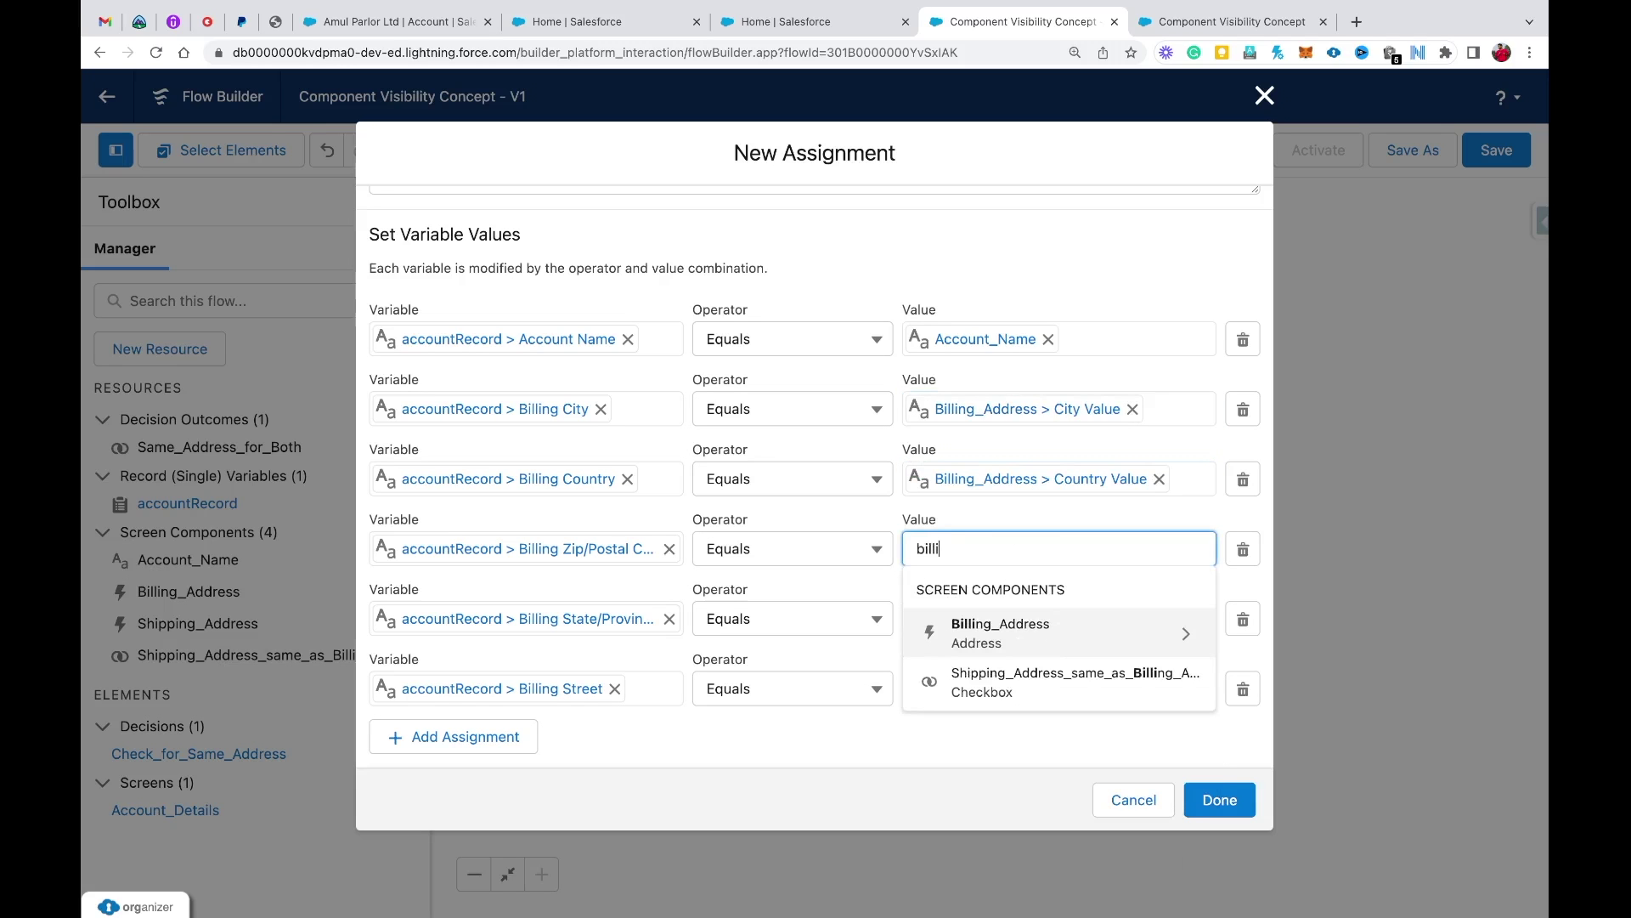
left_click(1011, 629)
left_click(999, 781)
left_click(999, 617)
type("bill")
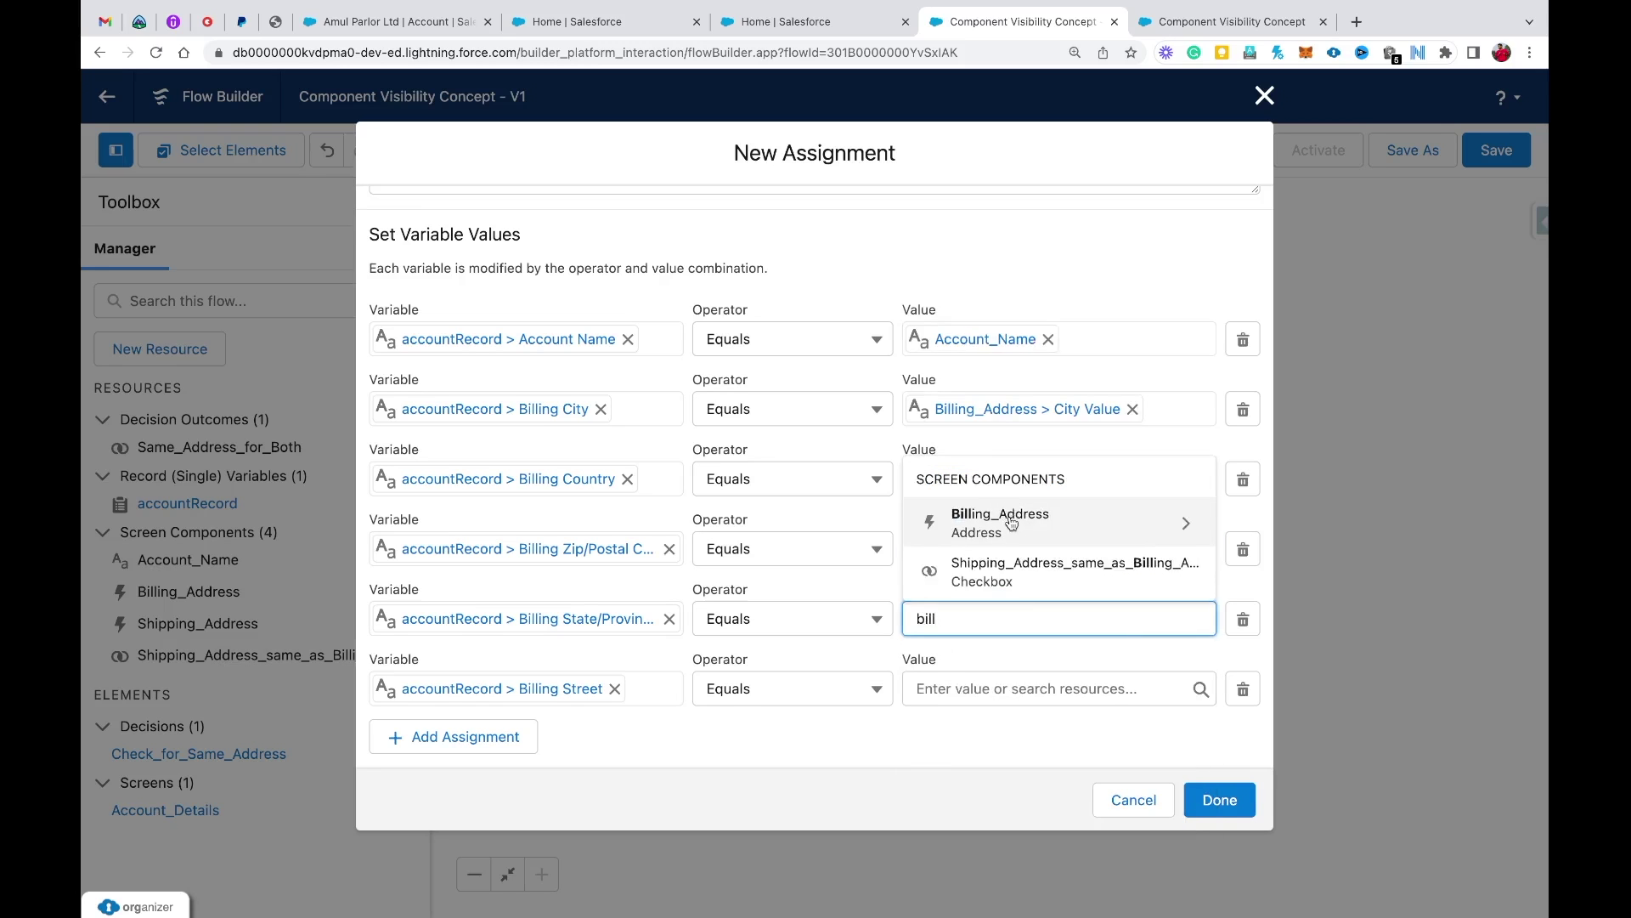
left_click(999, 514)
left_click(1002, 552)
- Set the value of the Billing Street row to Billing_Address > Street Value
left_click(1020, 688)
type("billin")
left_click(1011, 592)
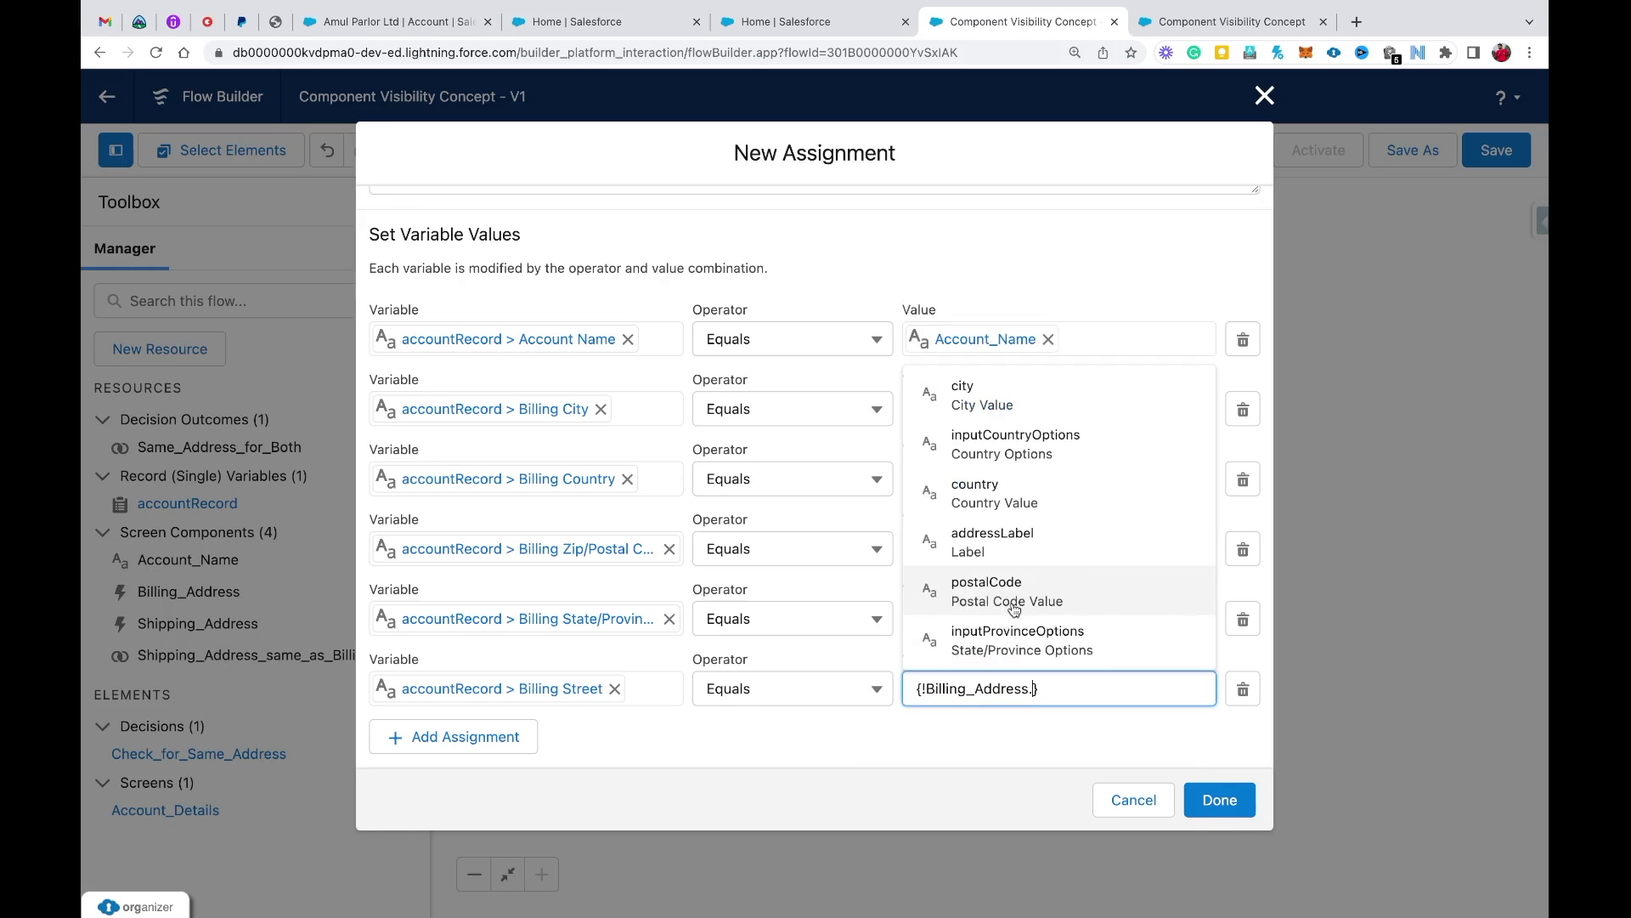
scroll(1014, 612, "down", 3)
left_click(1014, 641)
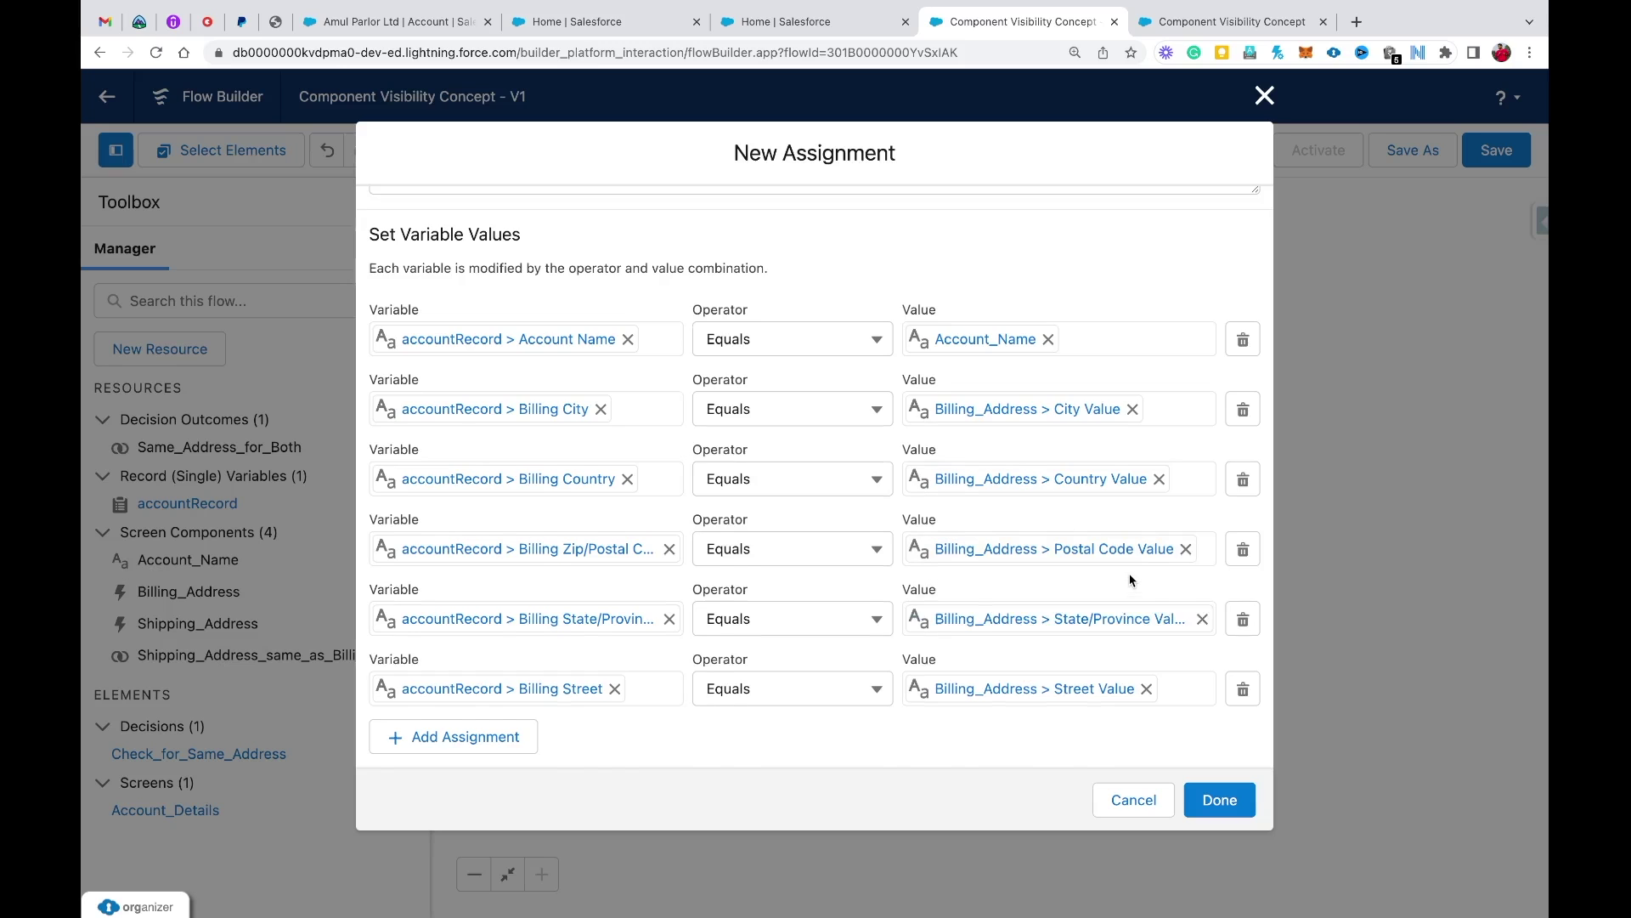
- Add an assignment row with accountRecord > Shipping City as its variable
scroll(1130, 580, "up", 2)
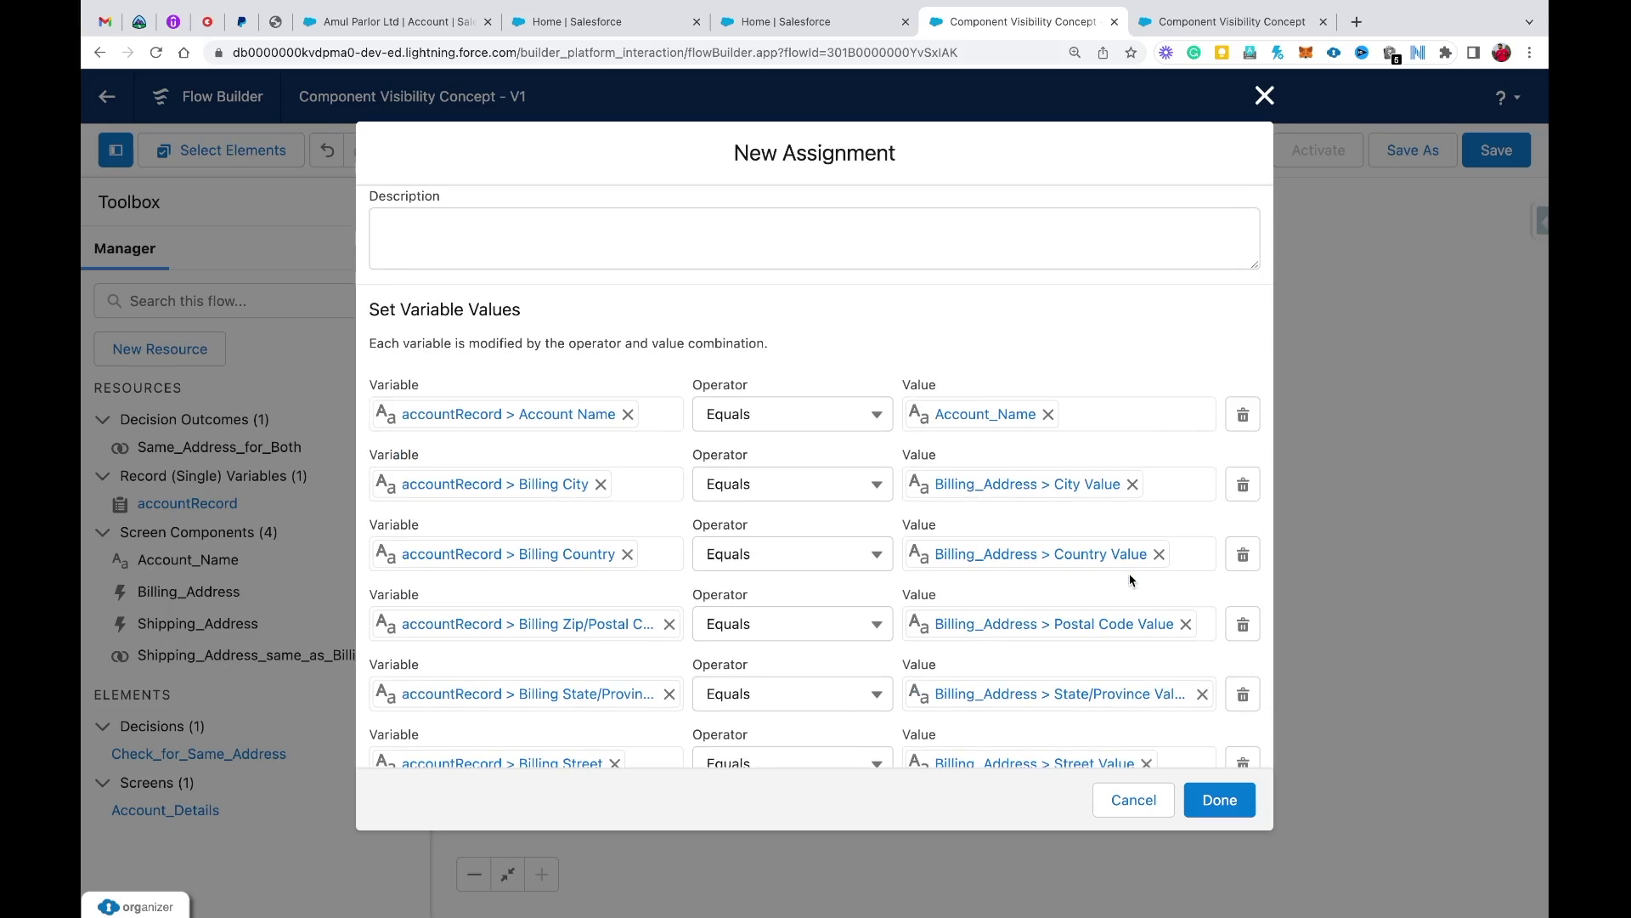
scroll(1130, 580, "down", 2)
left_click(441, 734)
scroll(440, 735, "down", 2)
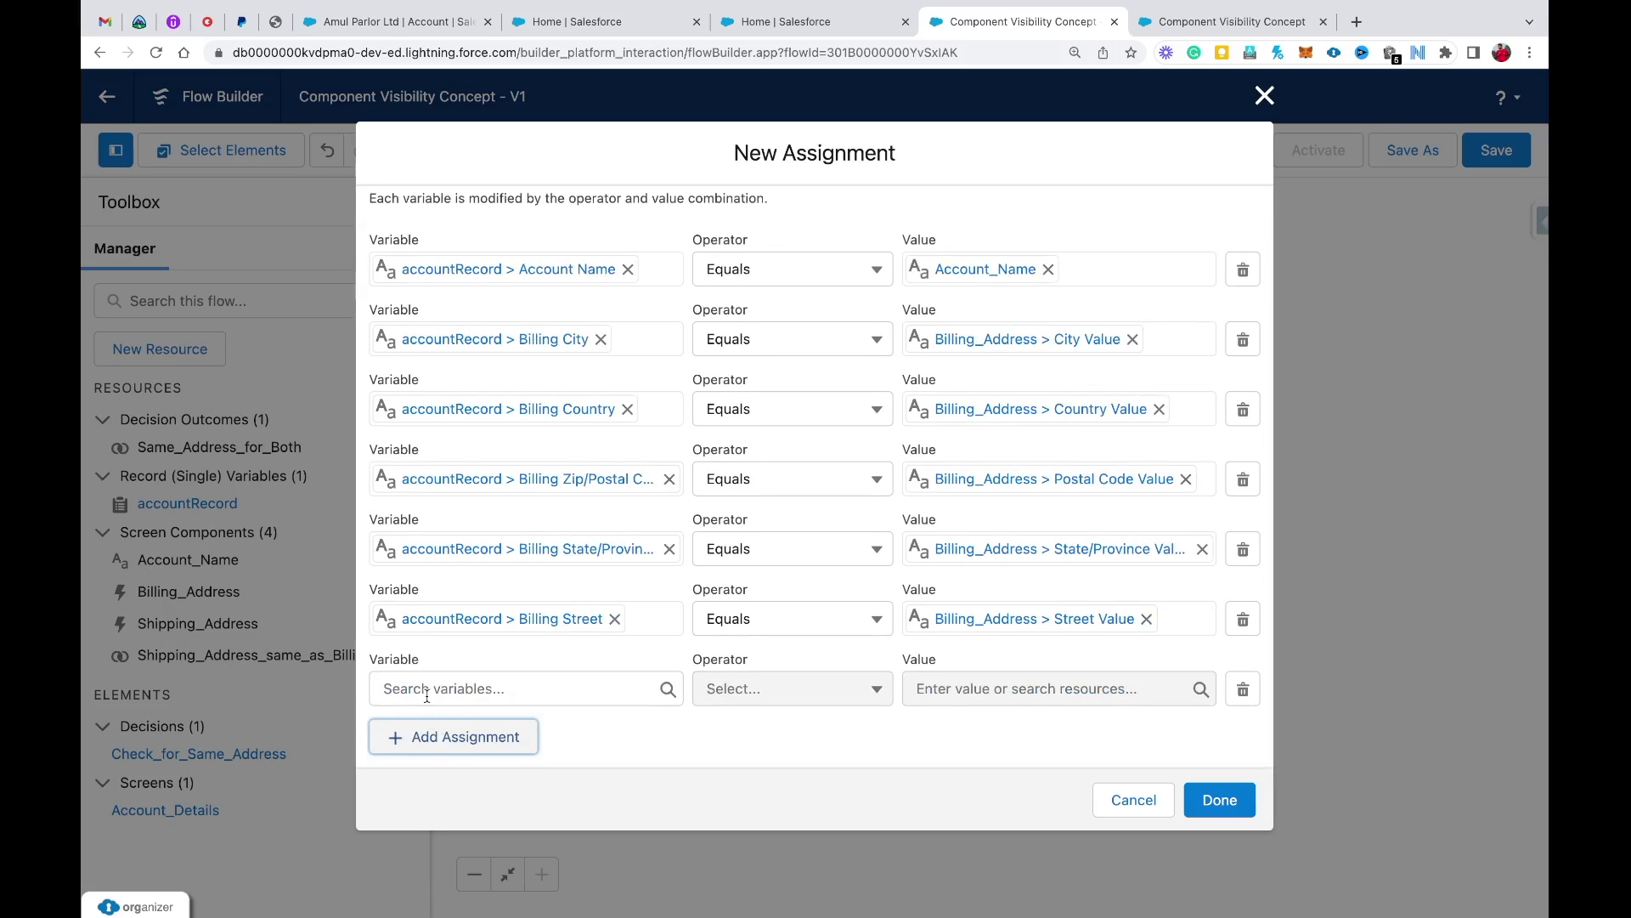
left_click(427, 693)
type("accoun")
key("ctrl+a")
type("{!accountRecord.ShippingCity}")
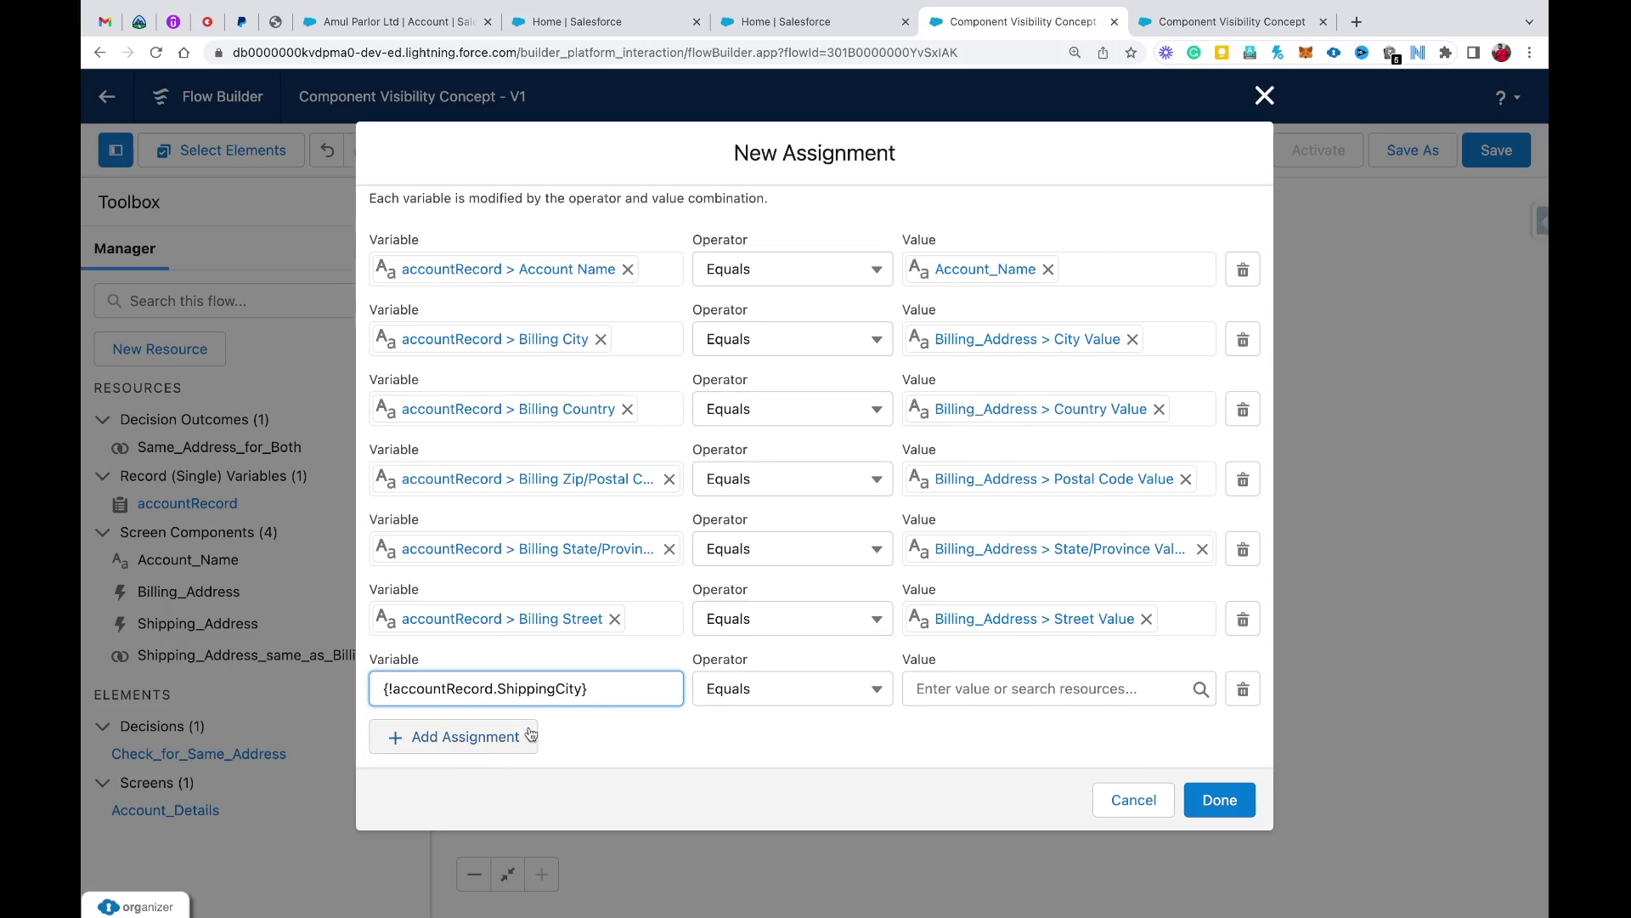
- Add an assignment row with accountRecord > Shipping Country as its variable
left_click(493, 737)
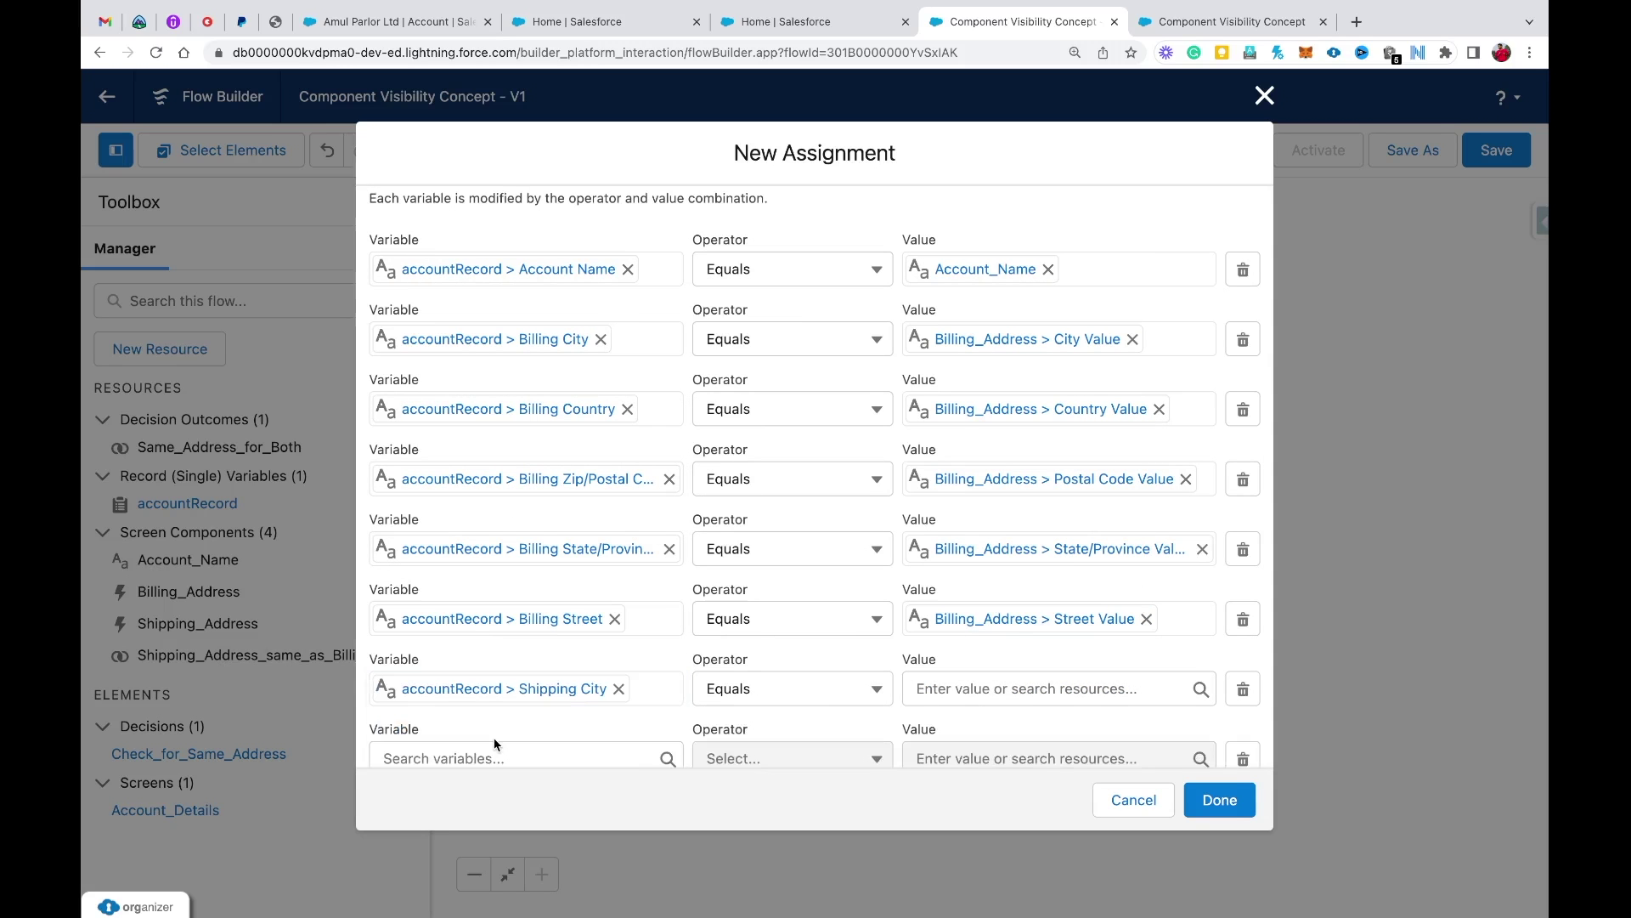
left_click(509, 688)
left_click(544, 501)
type("country")
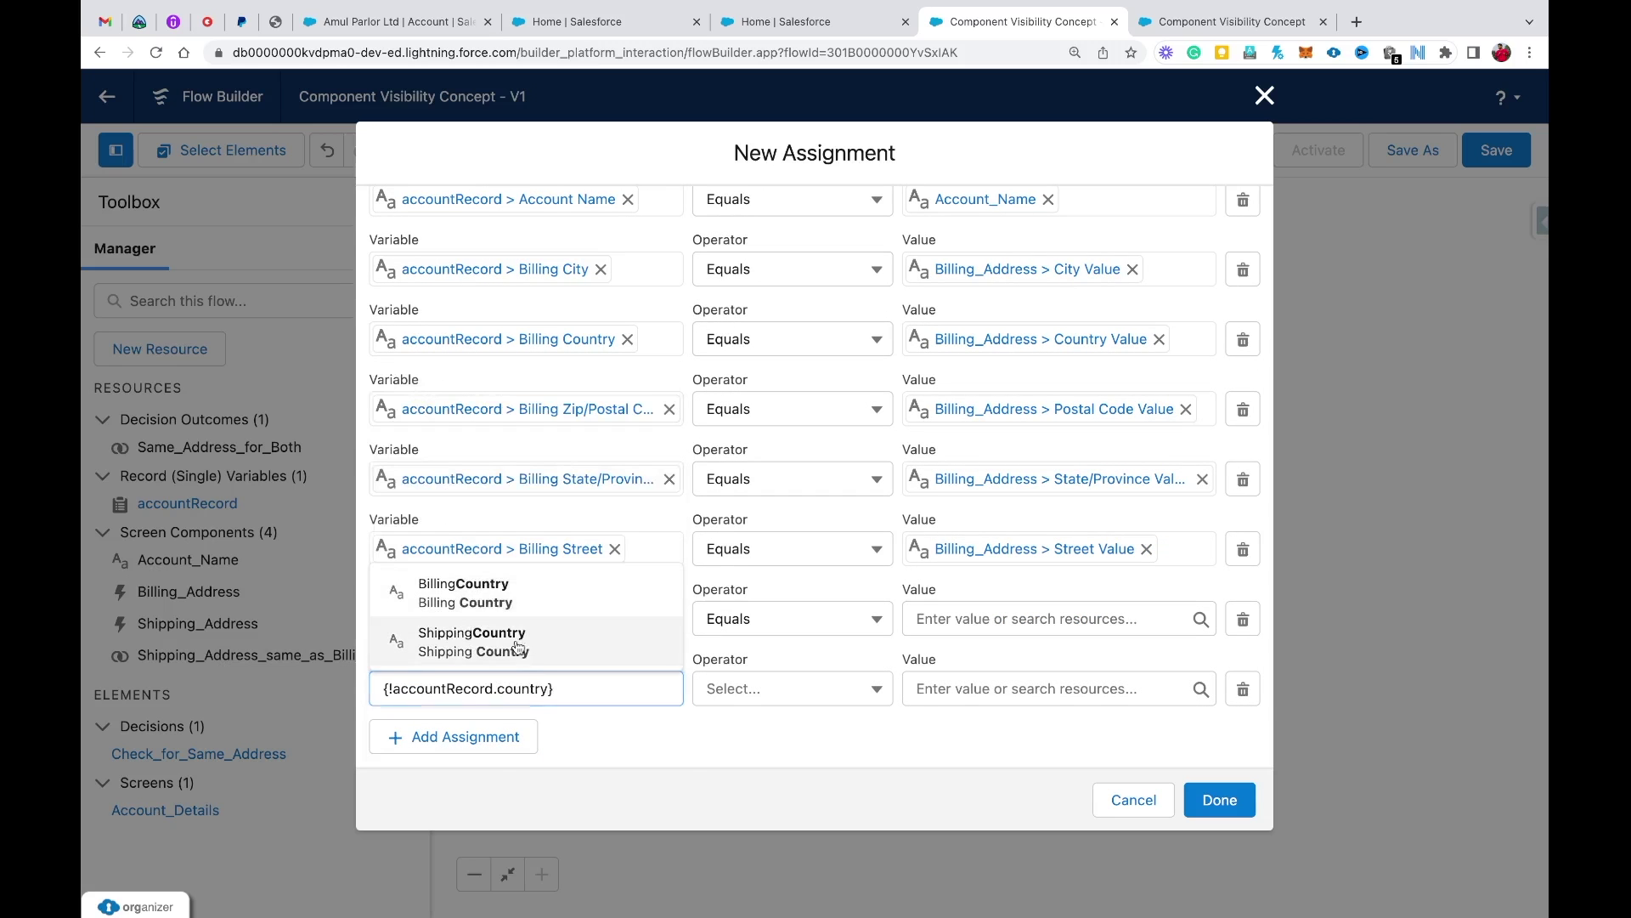
left_click(476, 639)
- Add an assignment row with accountRecord > Shipping Zip/Postal Code as its variable
left_click(466, 737)
left_click(473, 749)
type("{!accountRecord.ShippingPostal")
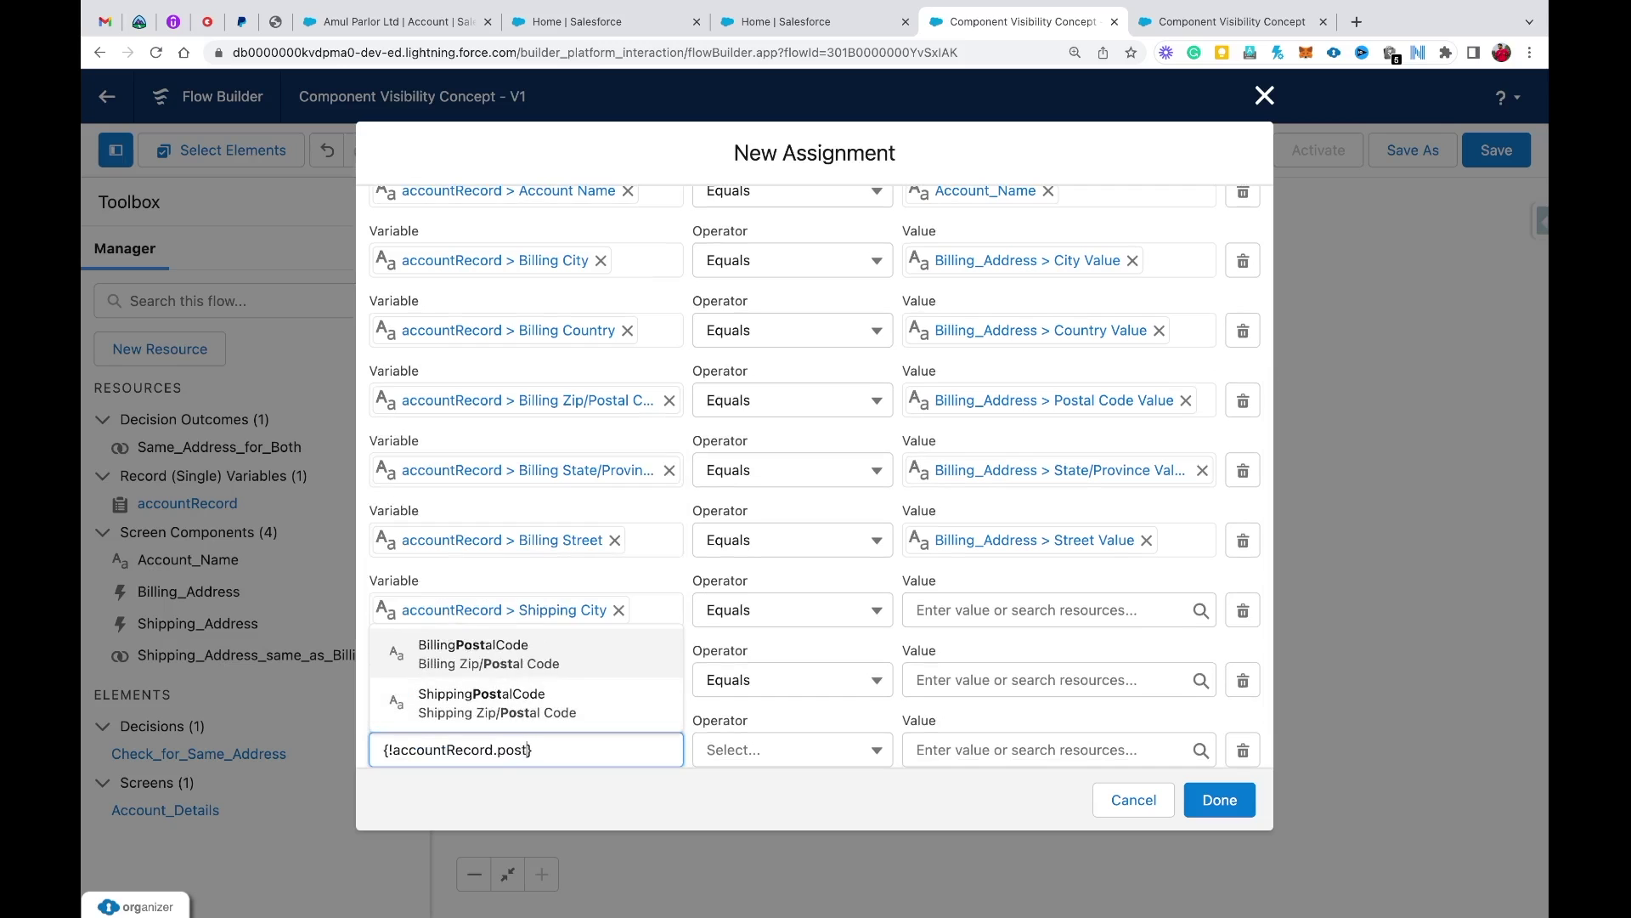
left_click(456, 706)
- Add two assignment rows with accountRecord > Shipping Street and accountRecord > Shipping State/Province as their variables
left_click(469, 739)
left_click(461, 752)
type("{!accountRecord.ShippingStreet}")
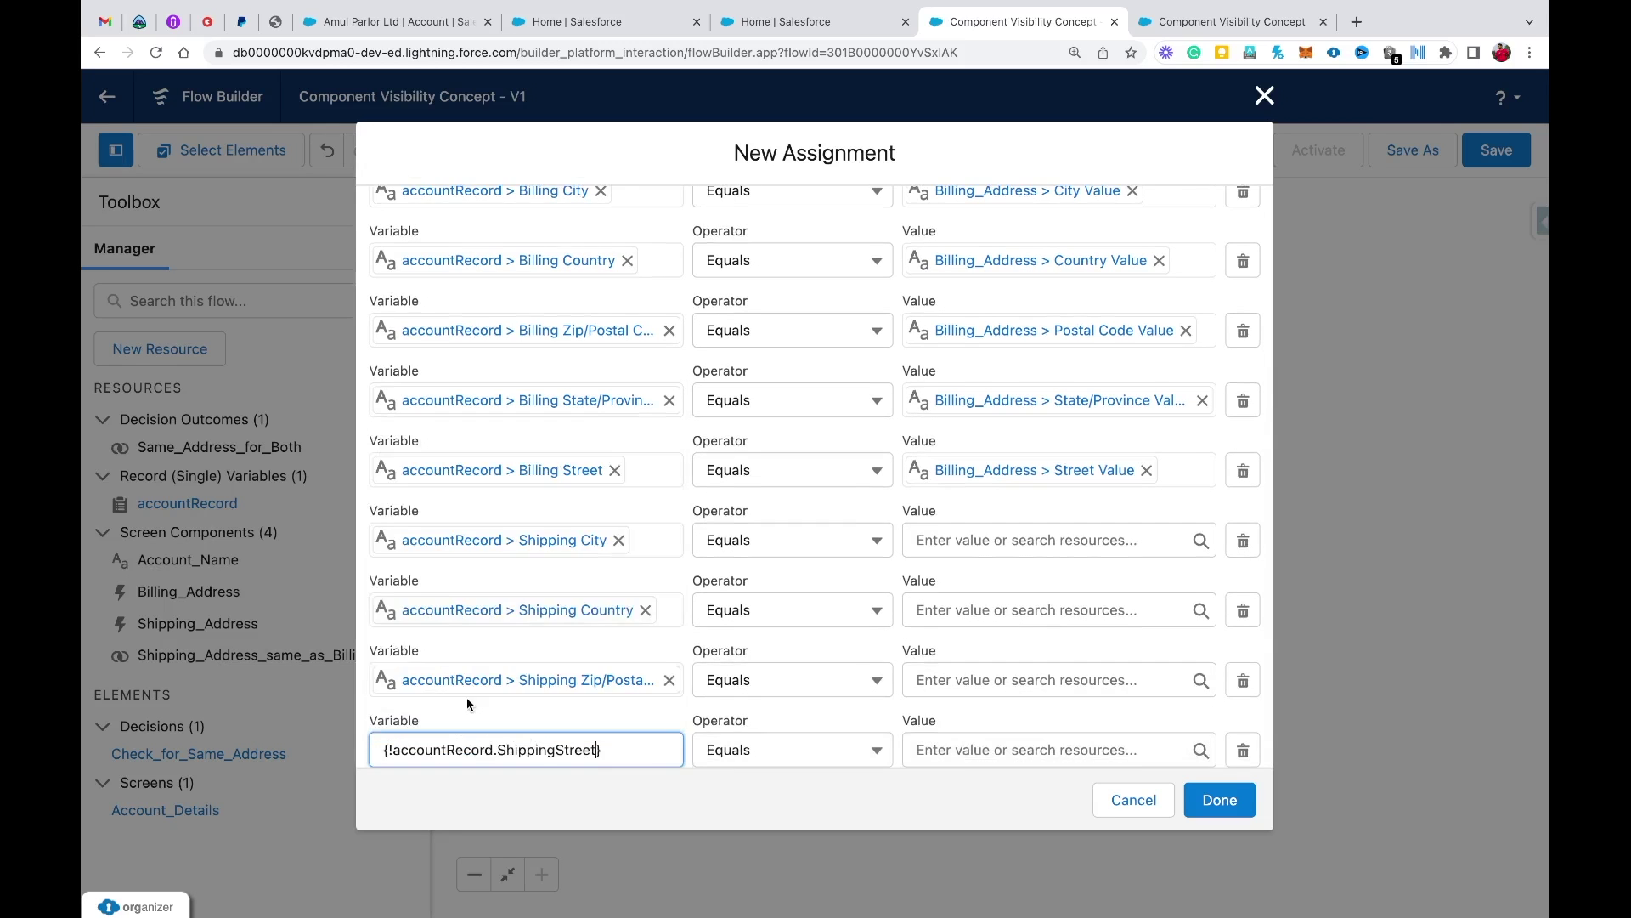
left_click(466, 732)
left_click(467, 750)
type("{!accountRecord.State}")
left_click(459, 835)
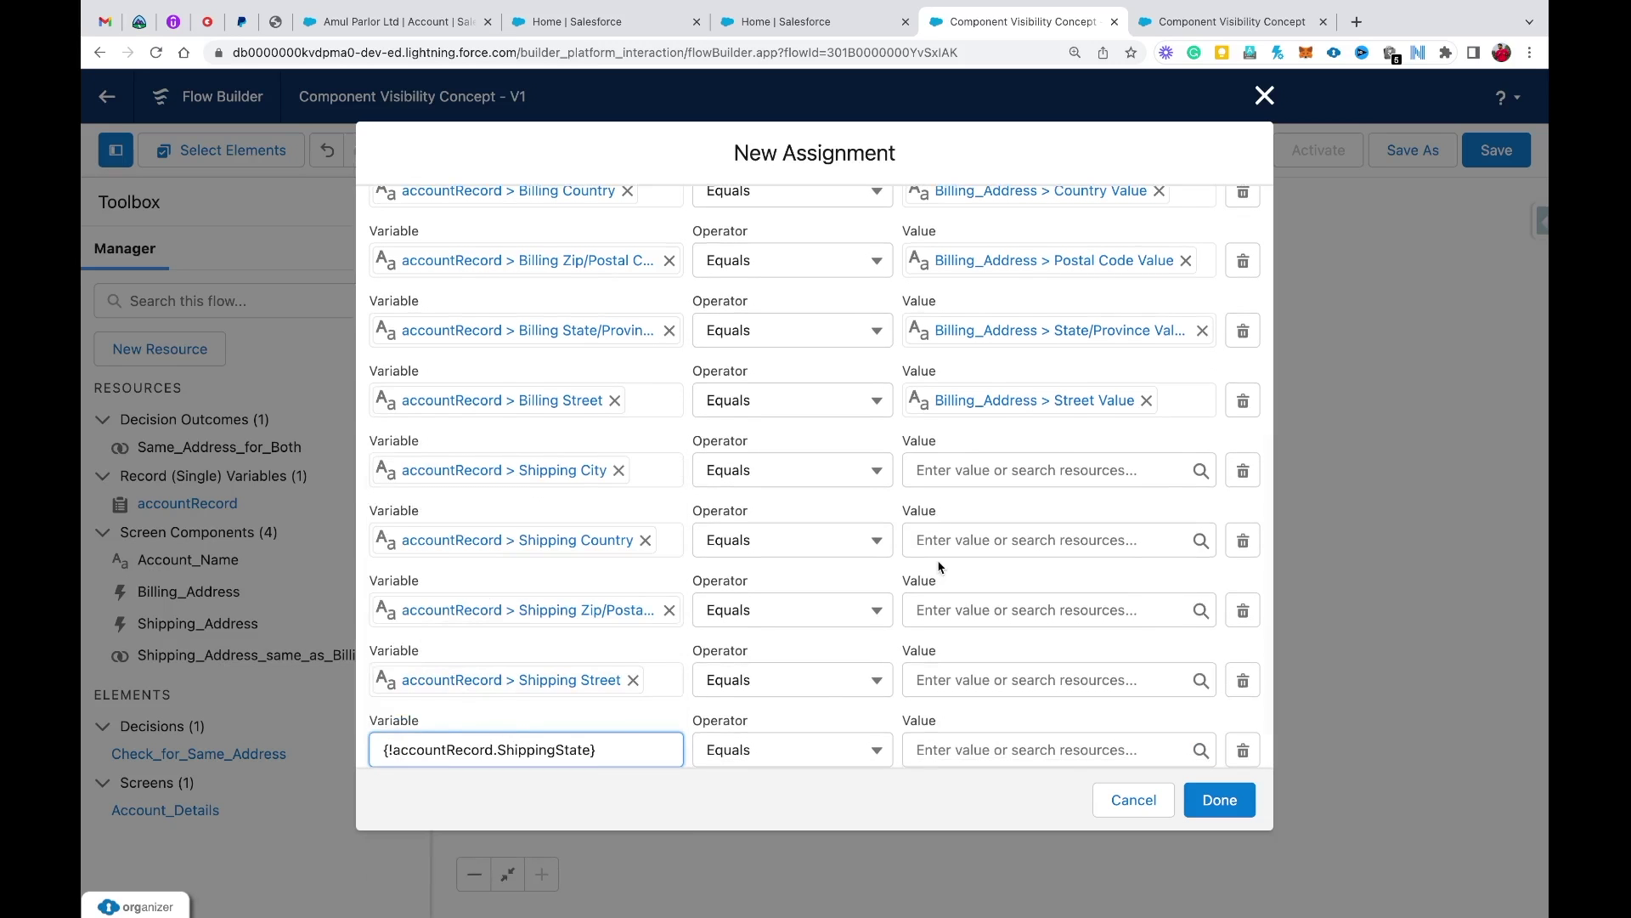
- Set the Shipping City, Shipping Country, Shipping Zip/Postal Code and Shipping Street rows to the matching Billing_Address values
scroll(939, 564, "down", 1)
left_click(966, 371)
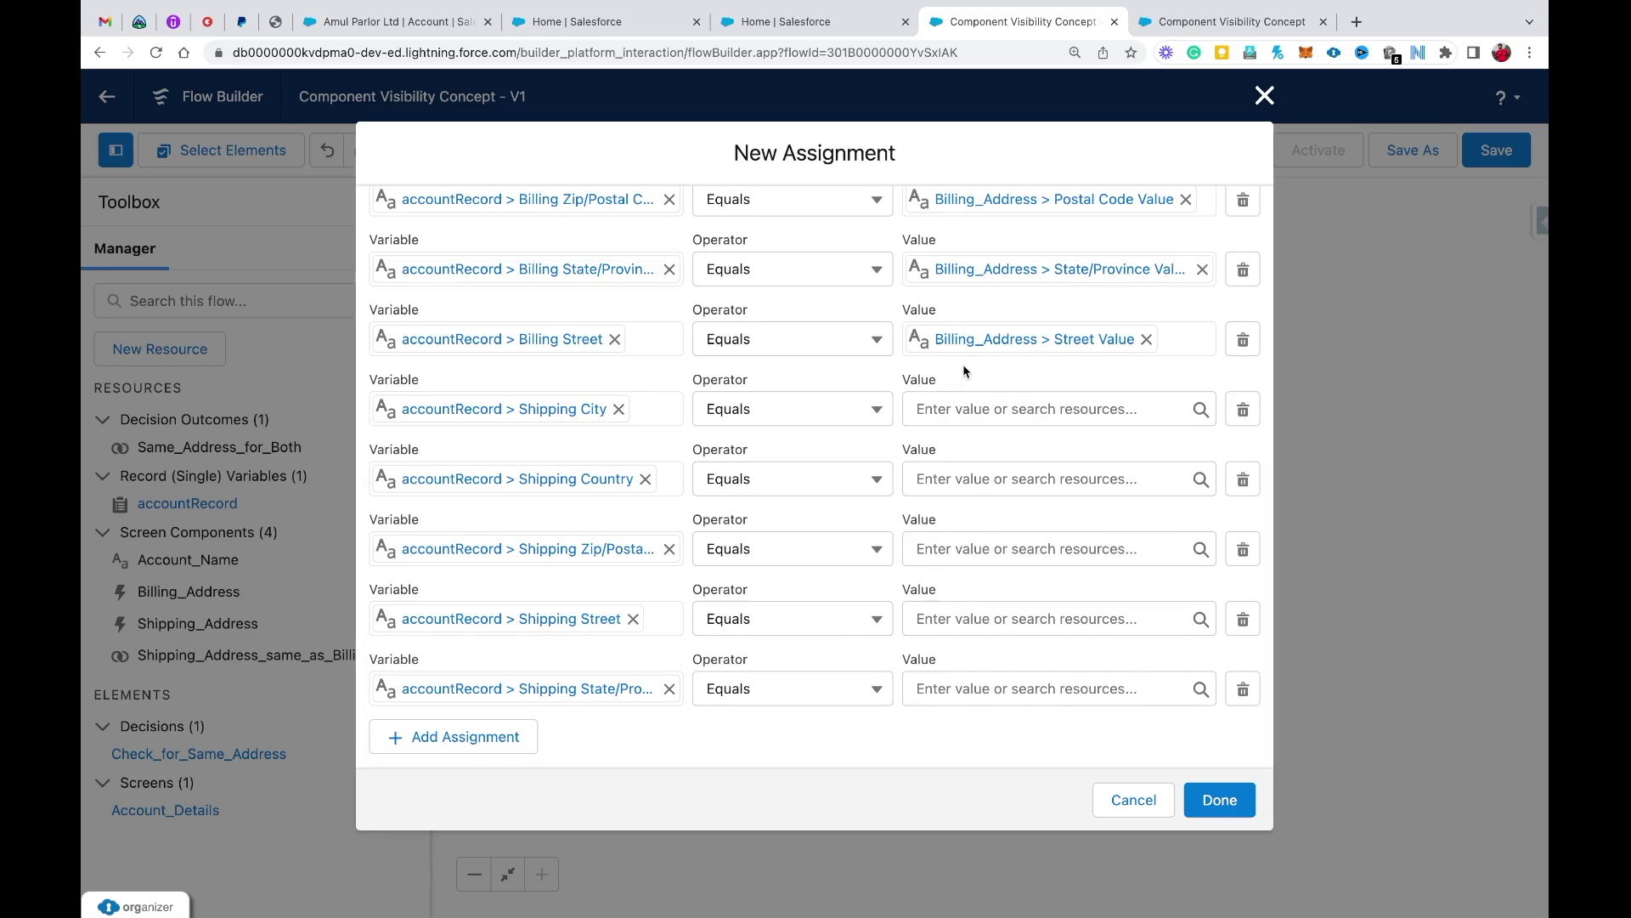
left_click(982, 411)
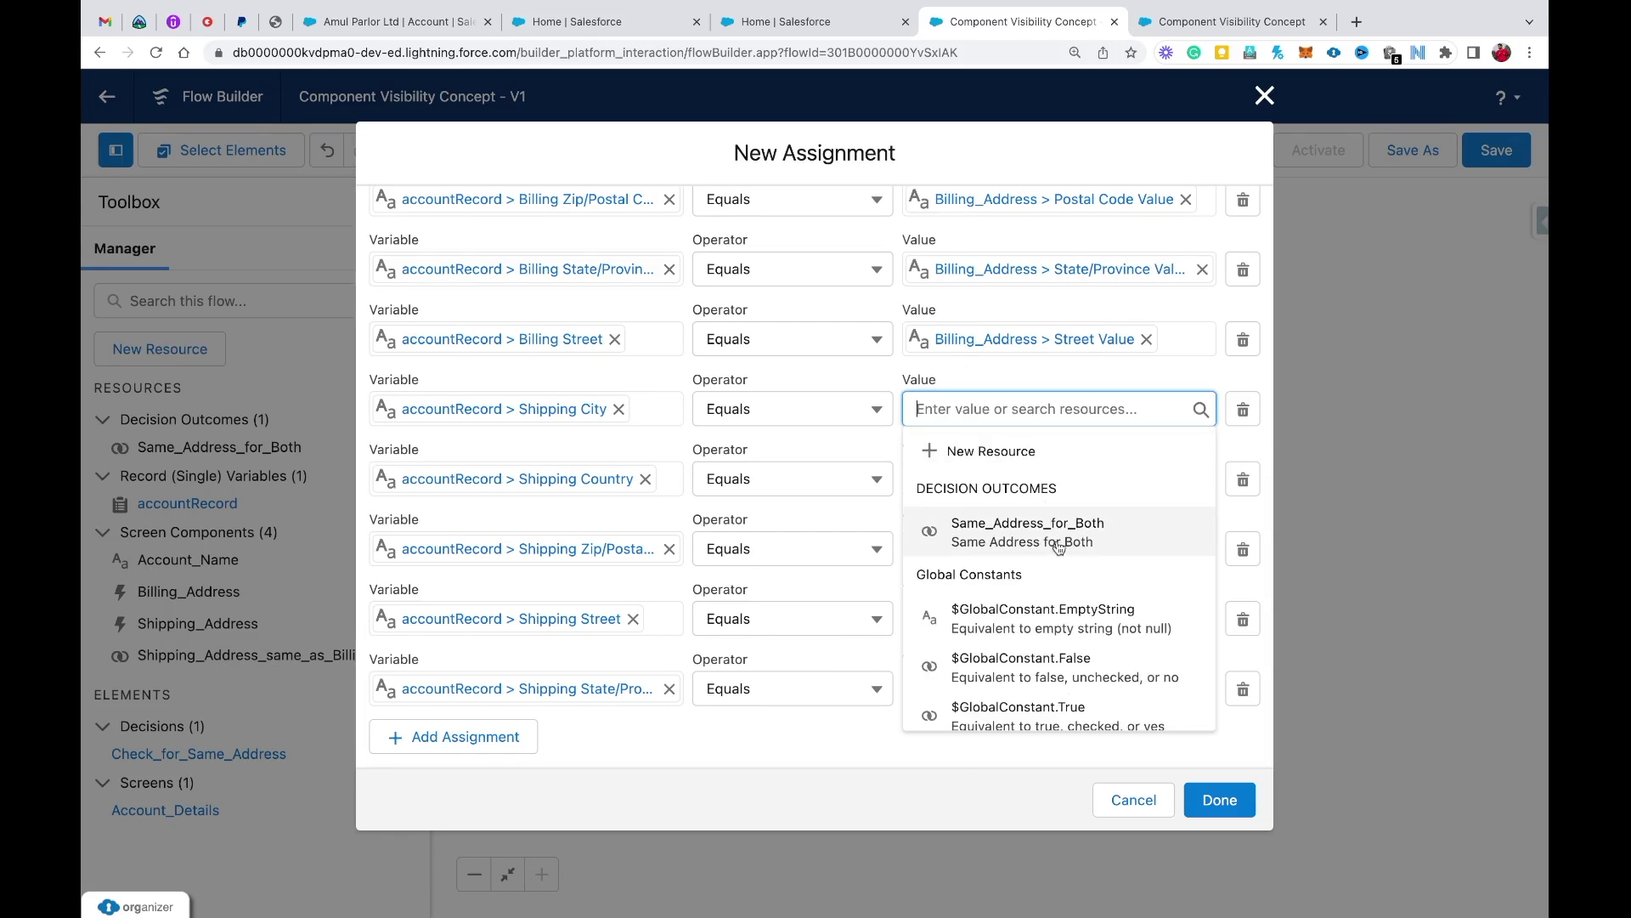
left_click(1001, 629)
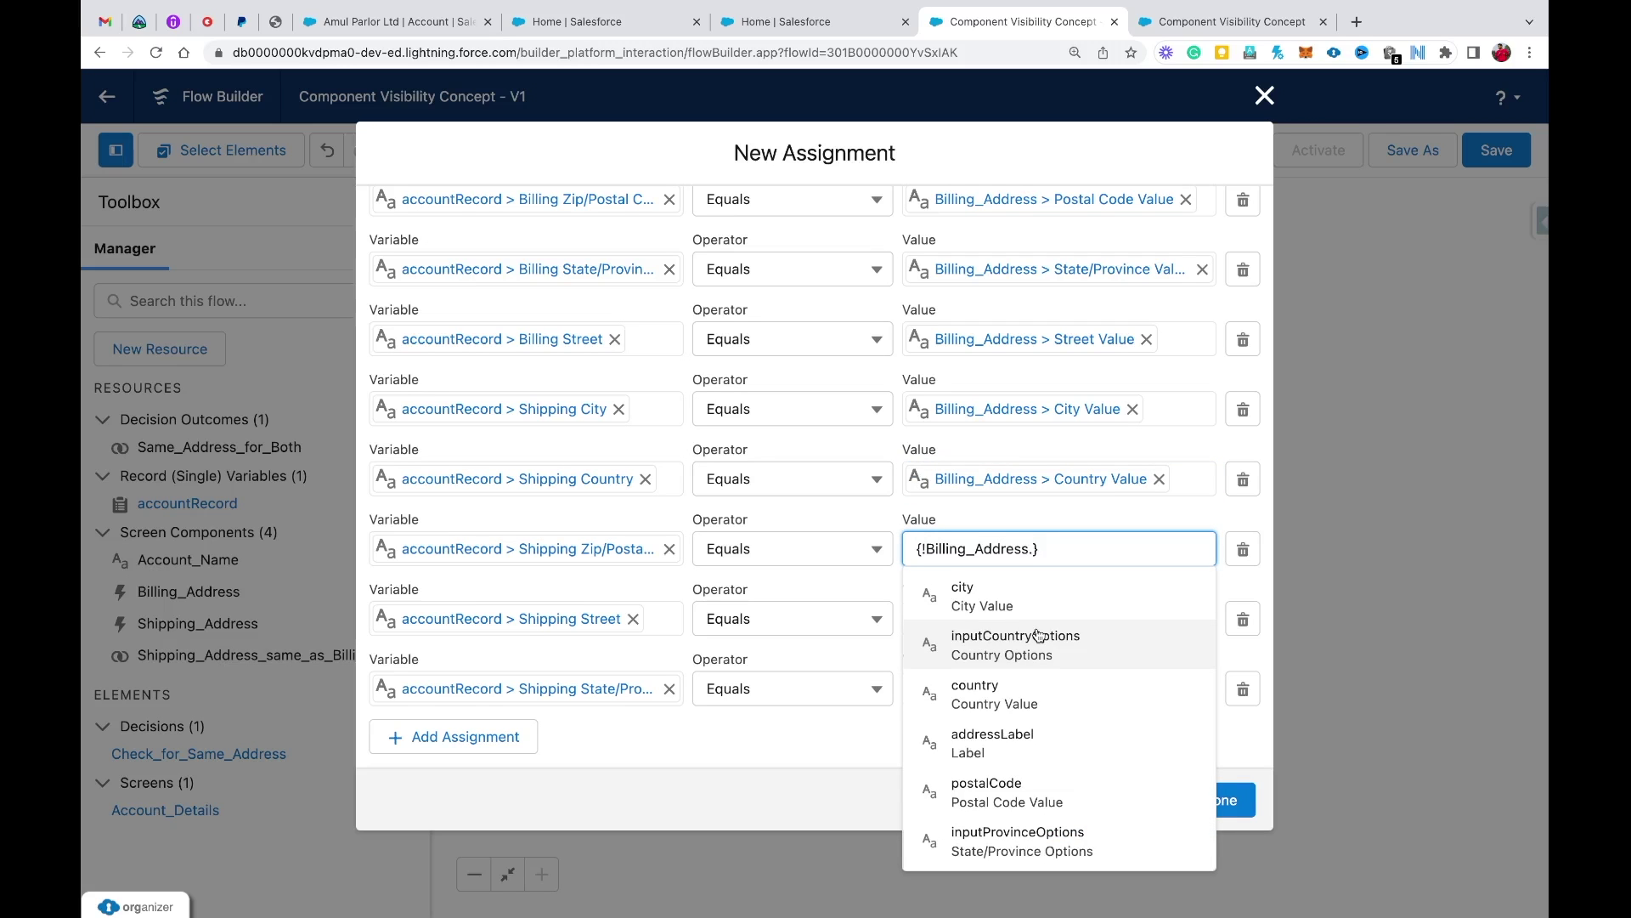
type("po")
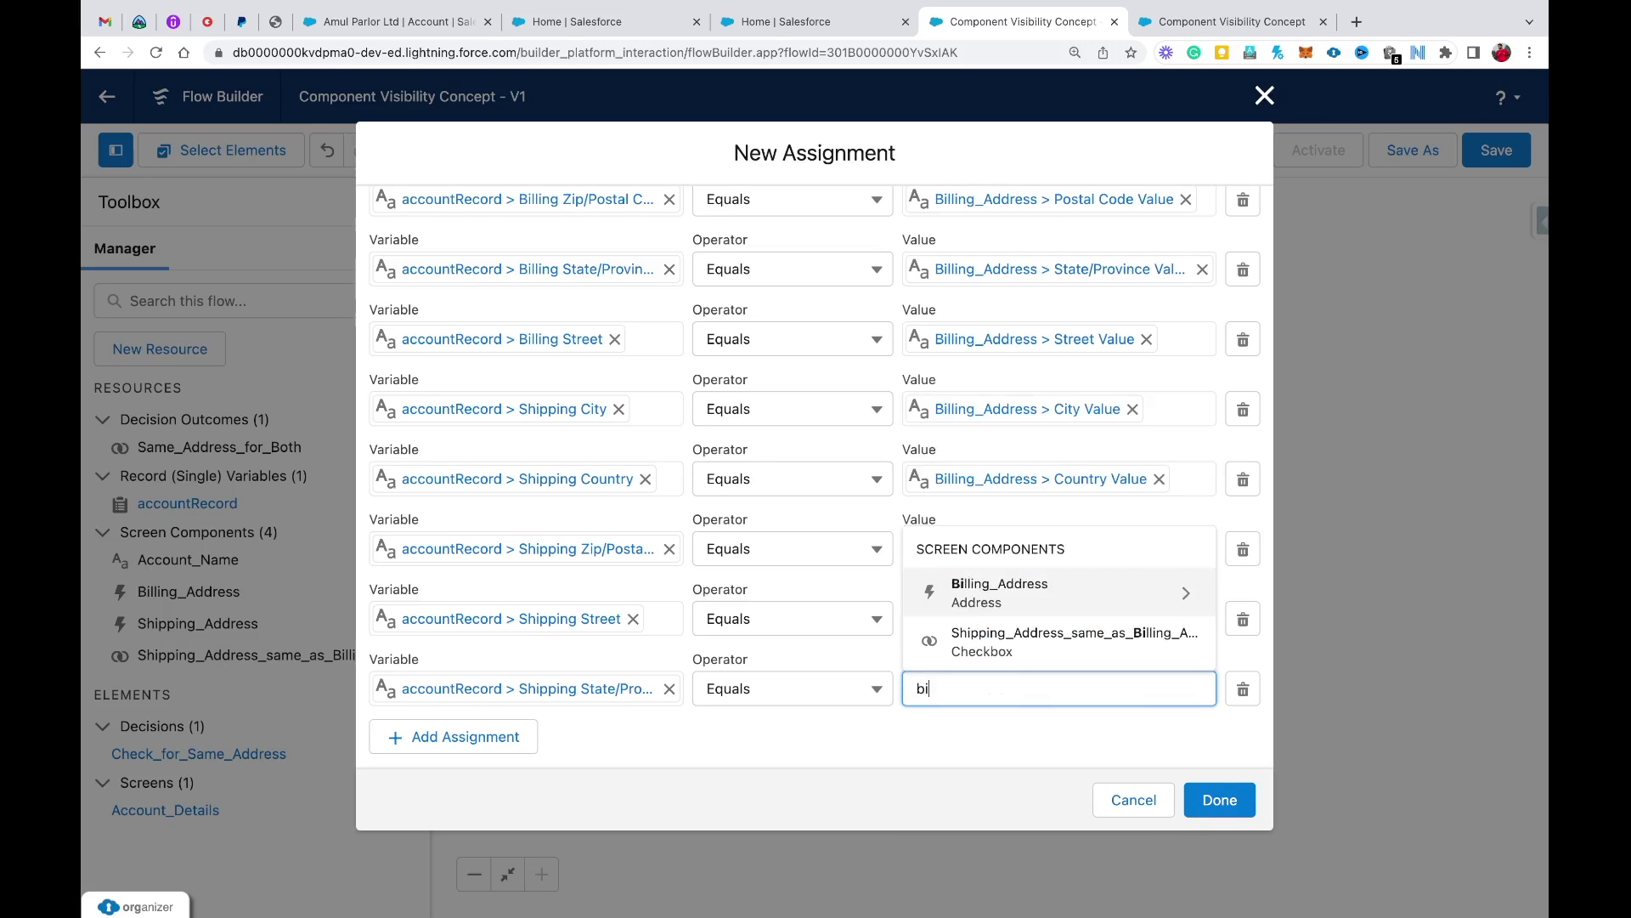
- Set Shipping State/Province to the Billing_Address State/Province value and finish the assignment element
type("ill")
left_click(986, 593)
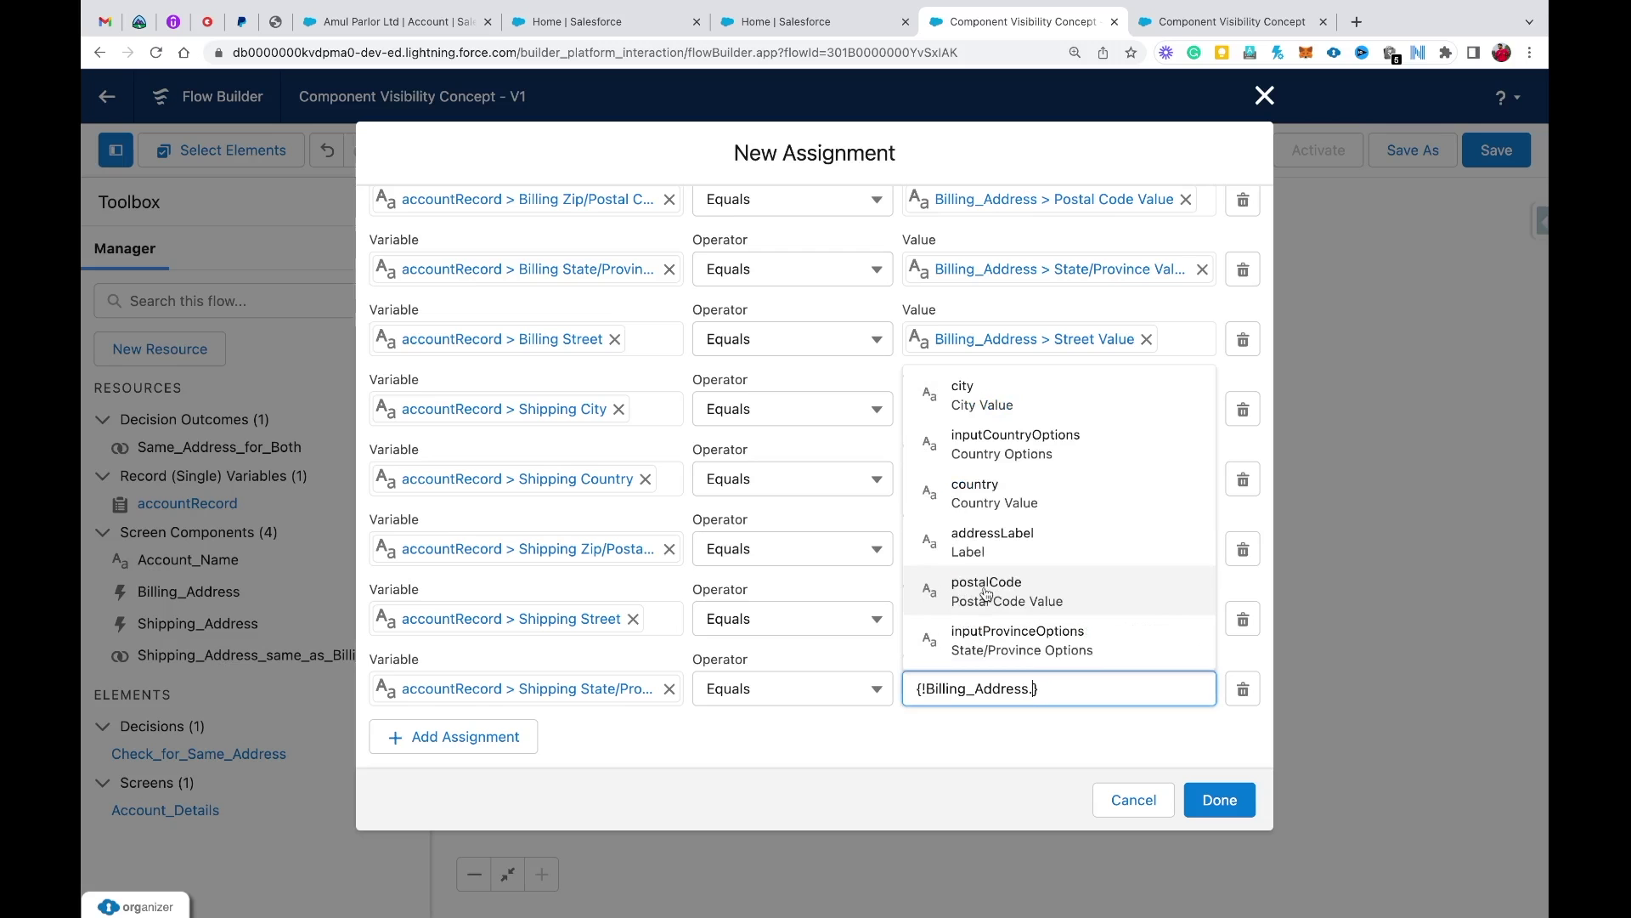
scroll(985, 593, "down", 1)
left_click(1020, 612)
left_click(1245, 814)
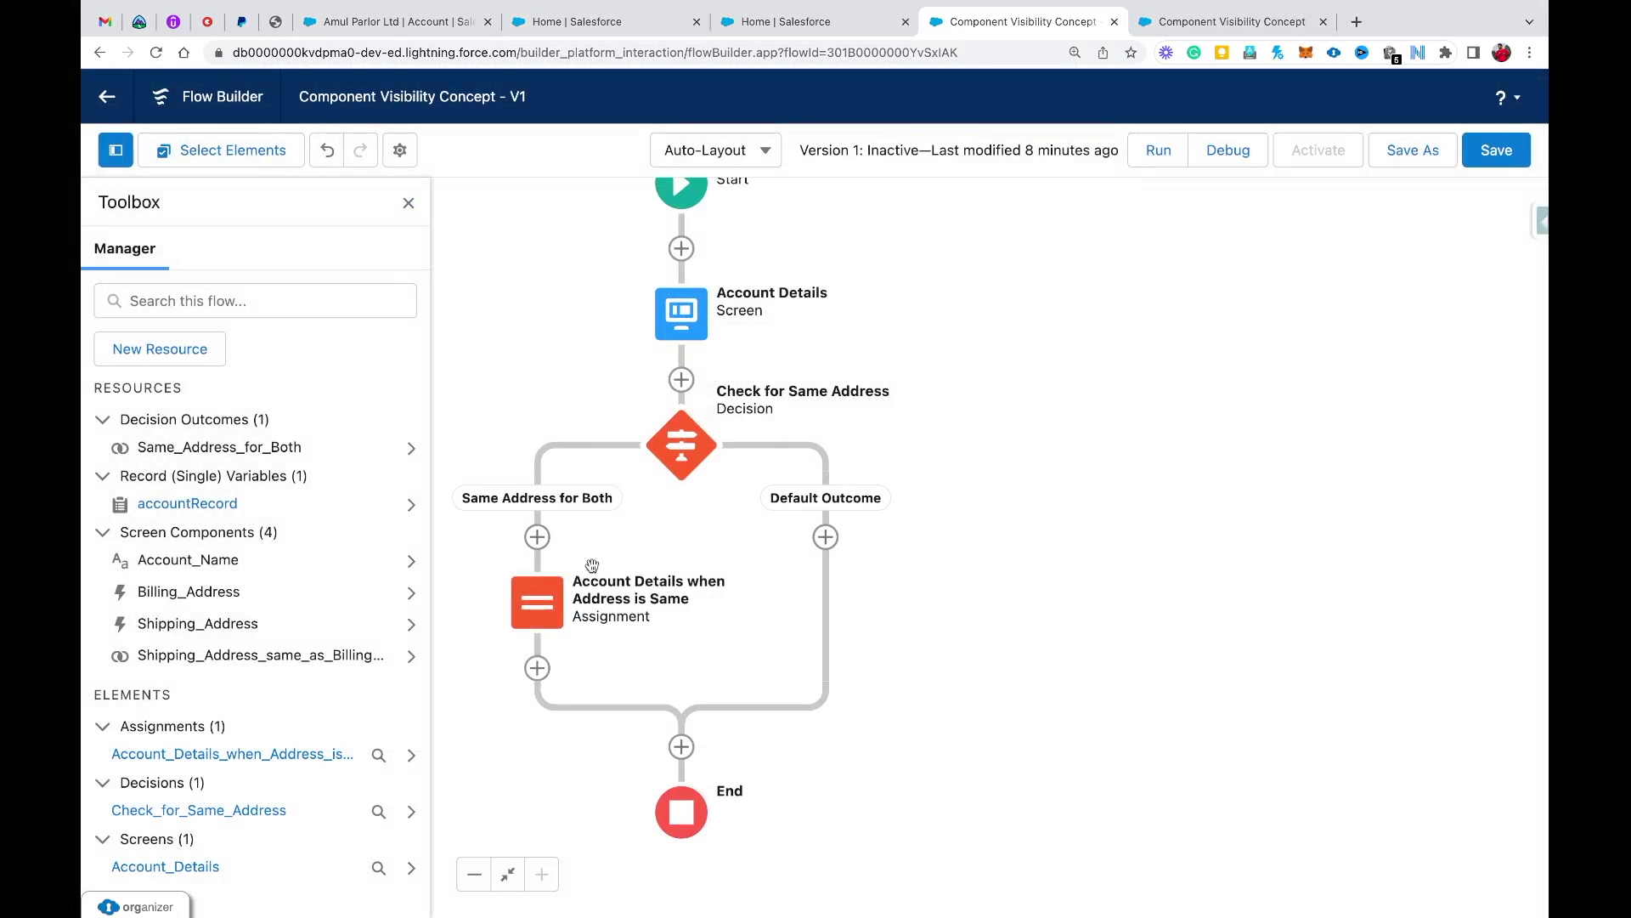
- Copy the Account Details when Address is Same assignment and paste it into the Default Outcome path
left_click(537, 602)
left_click(546, 704)
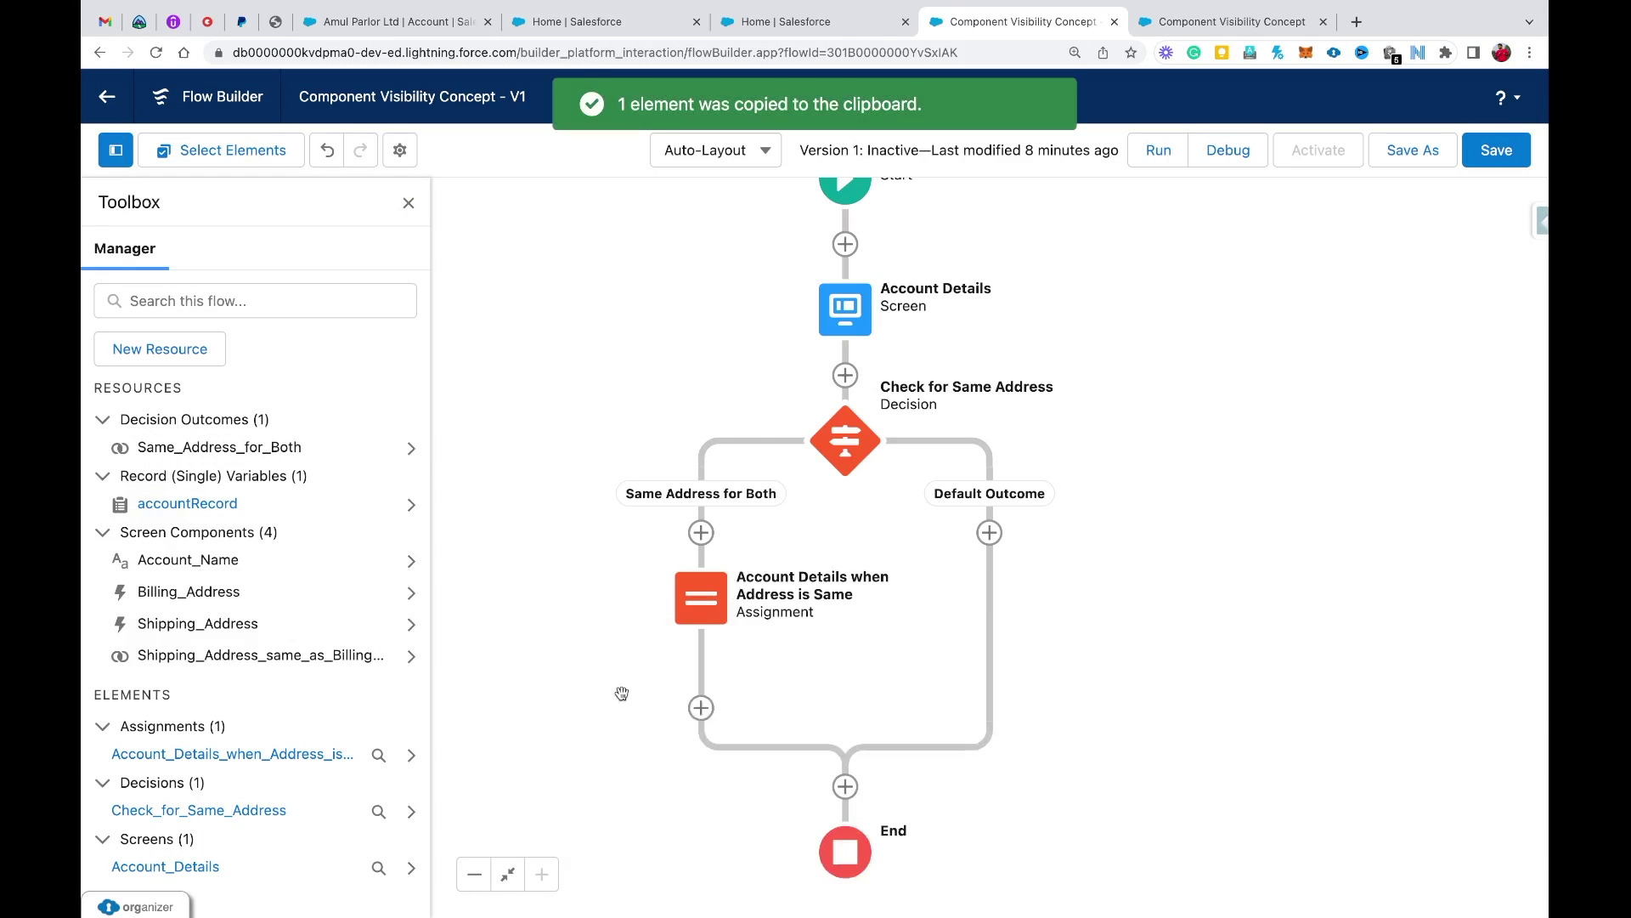
left_click(965, 537)
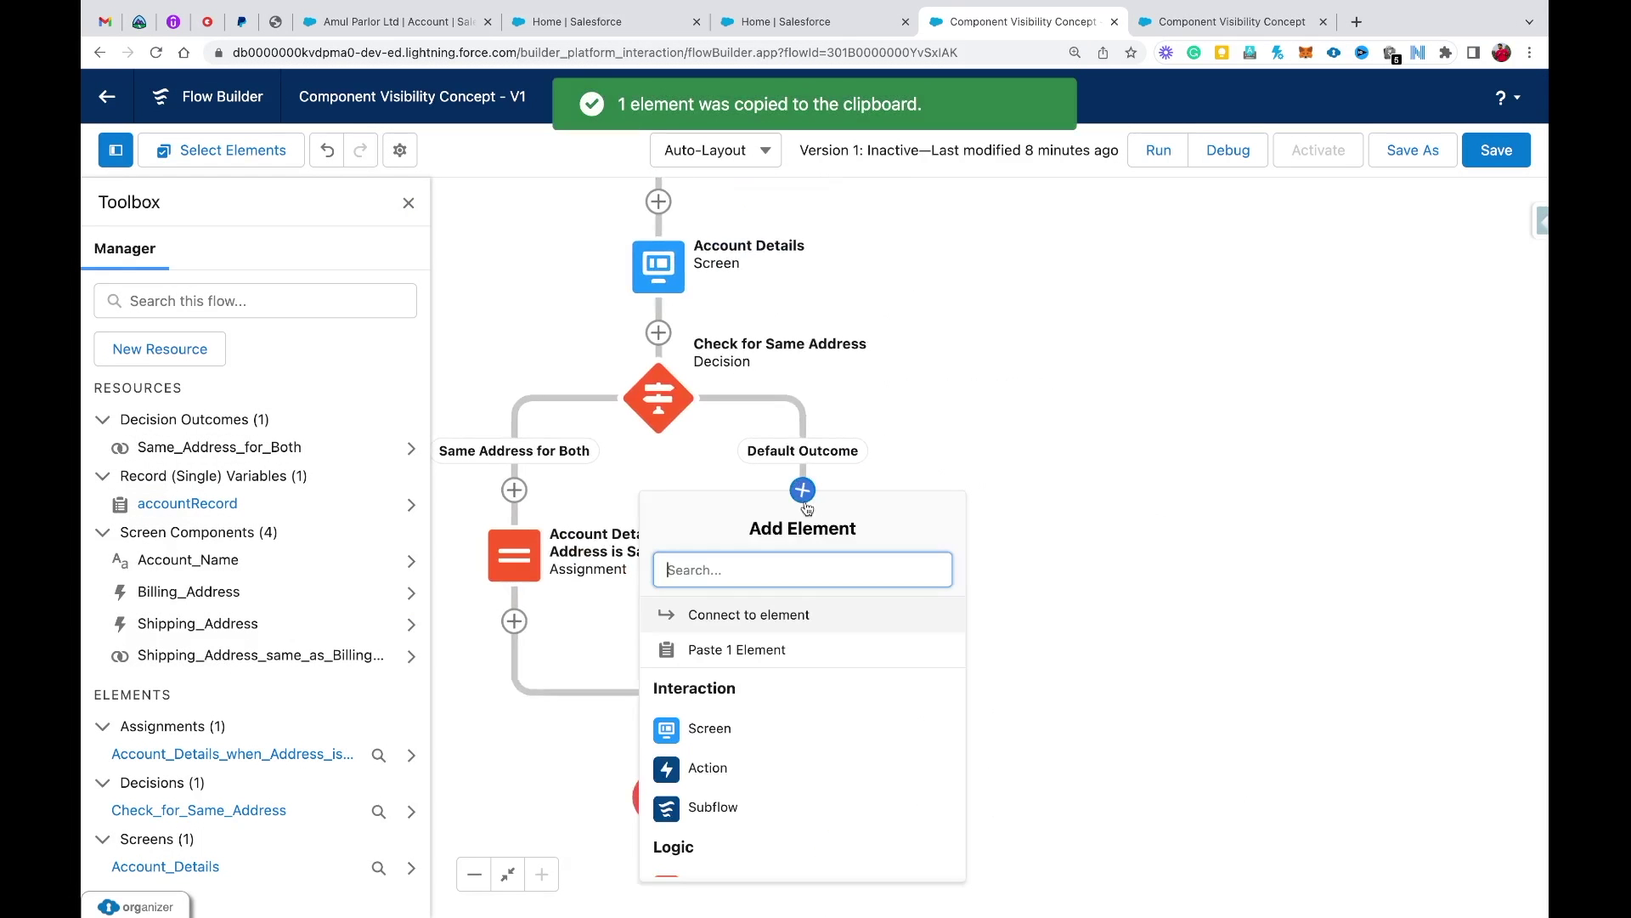
left_click(722, 650)
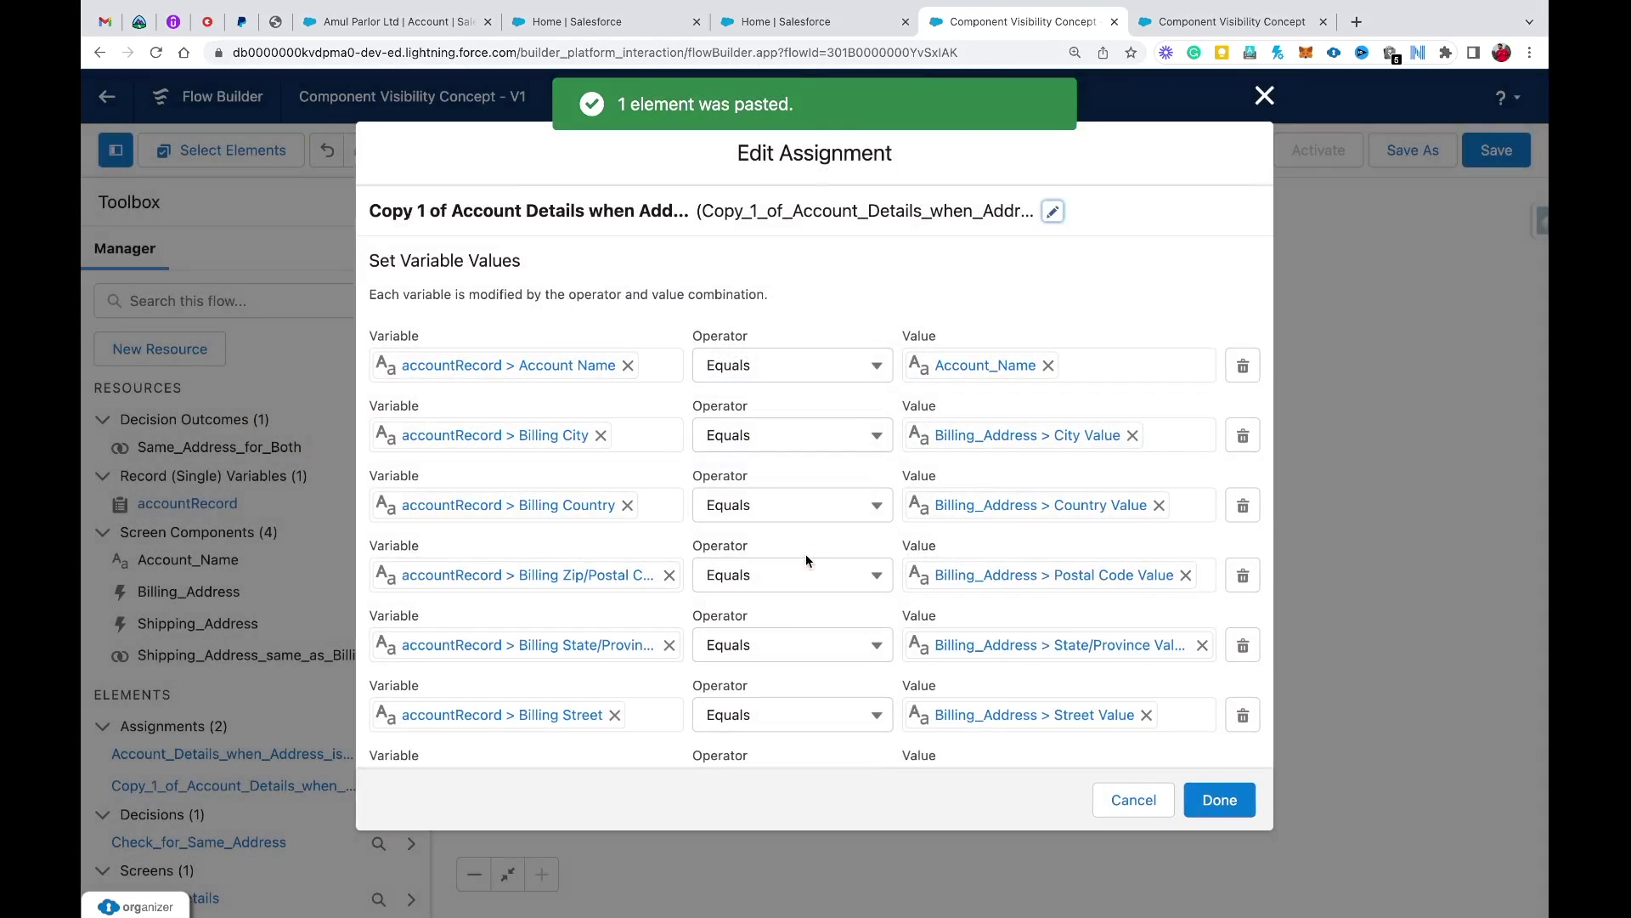
- Set the pasted assignment's API name to Account_Details_when_Address_is_diff
left_click(1053, 211)
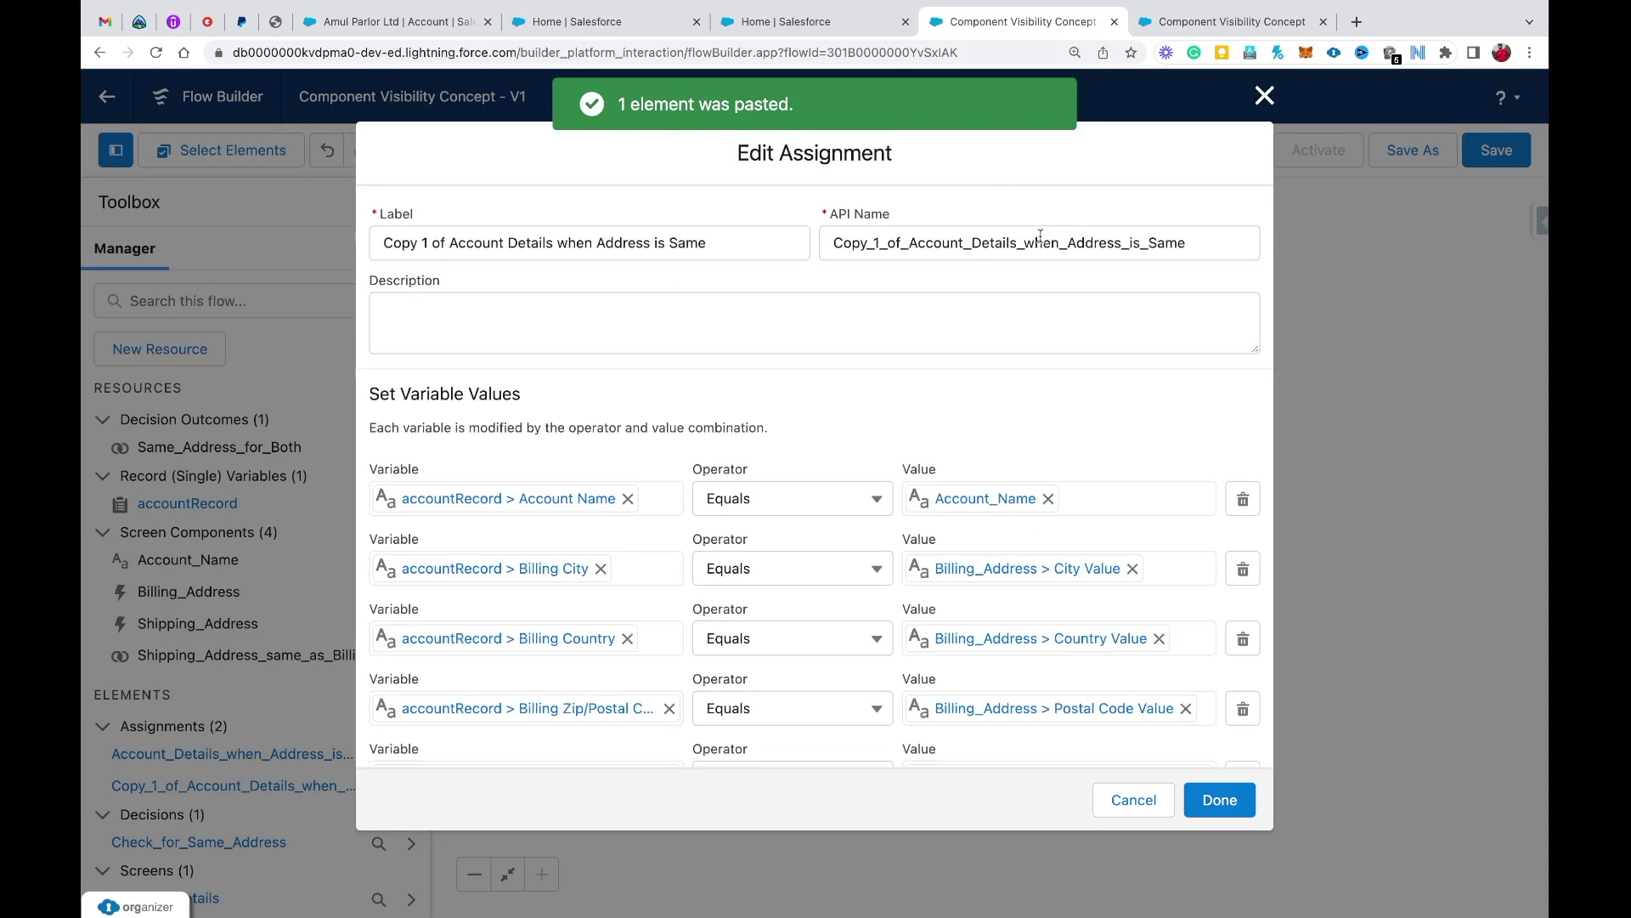
left_click(906, 244)
key("BackSpace")
key("BackSpace")
key("BackSpace")
key("BackSpace")
key("BackSpace")
key("BackSpace")
key("BackSpace")
key("BackSpace")
key("BackSpace")
key("BackSpace")
key("BackSpace")
key("BackSpace")
key("BackSpace")
key("BackSpace")
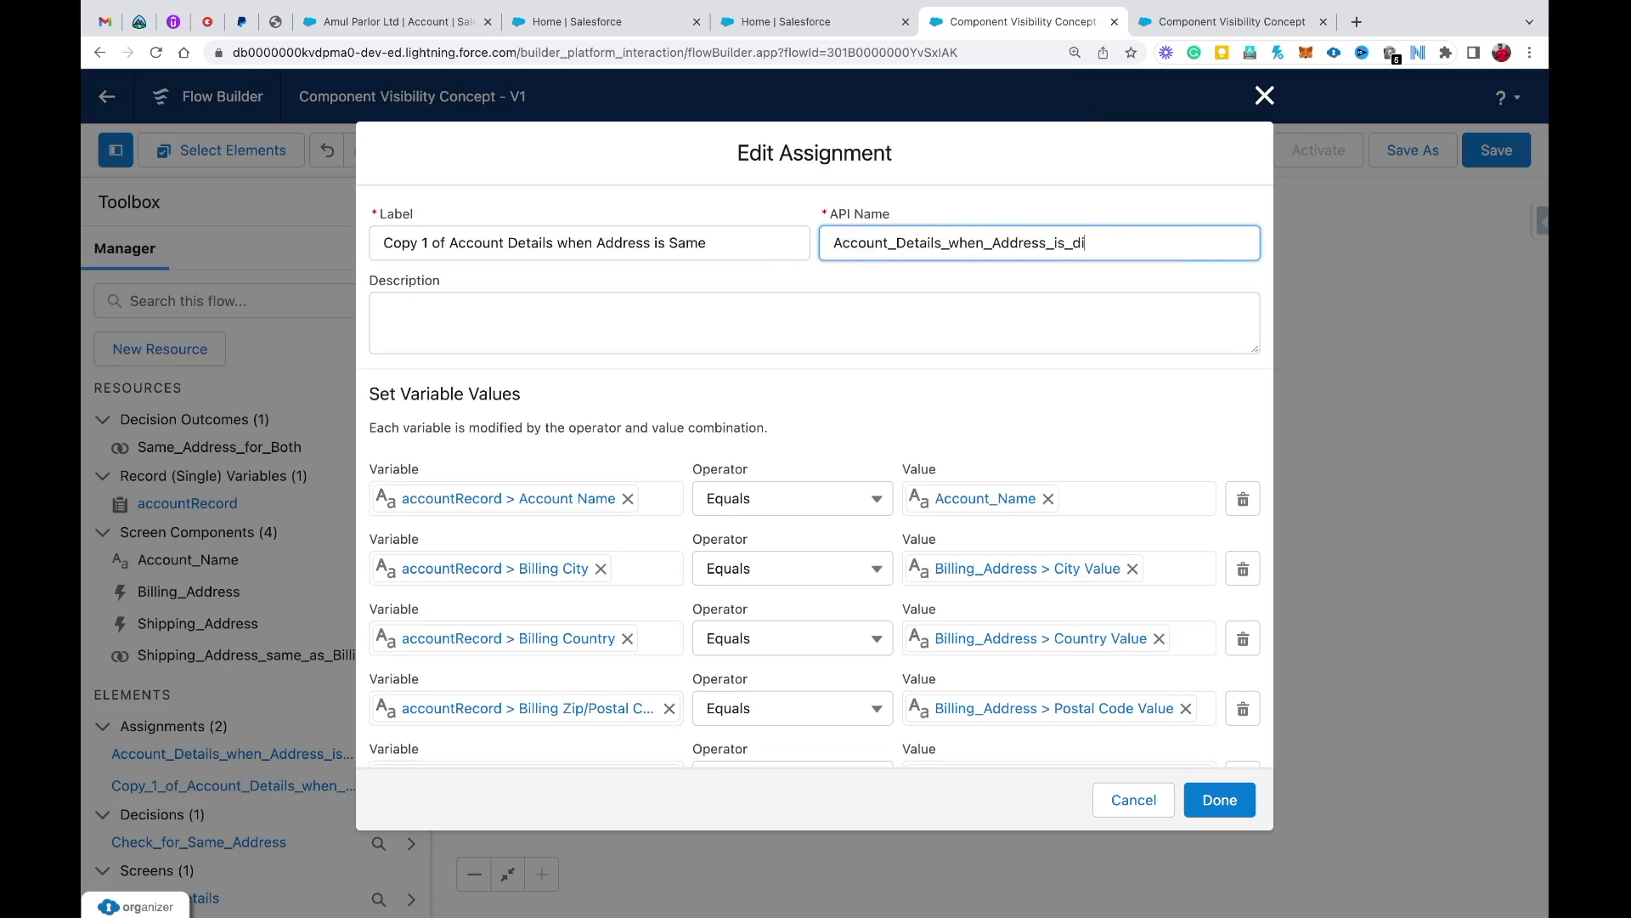
type("diff")
- Replace Same with Diff at the end of the pasted assignment's label
left_click(708, 244)
key("BackSpace")
key("BackSpace")
key("BackSpace")
key("BackSpace")
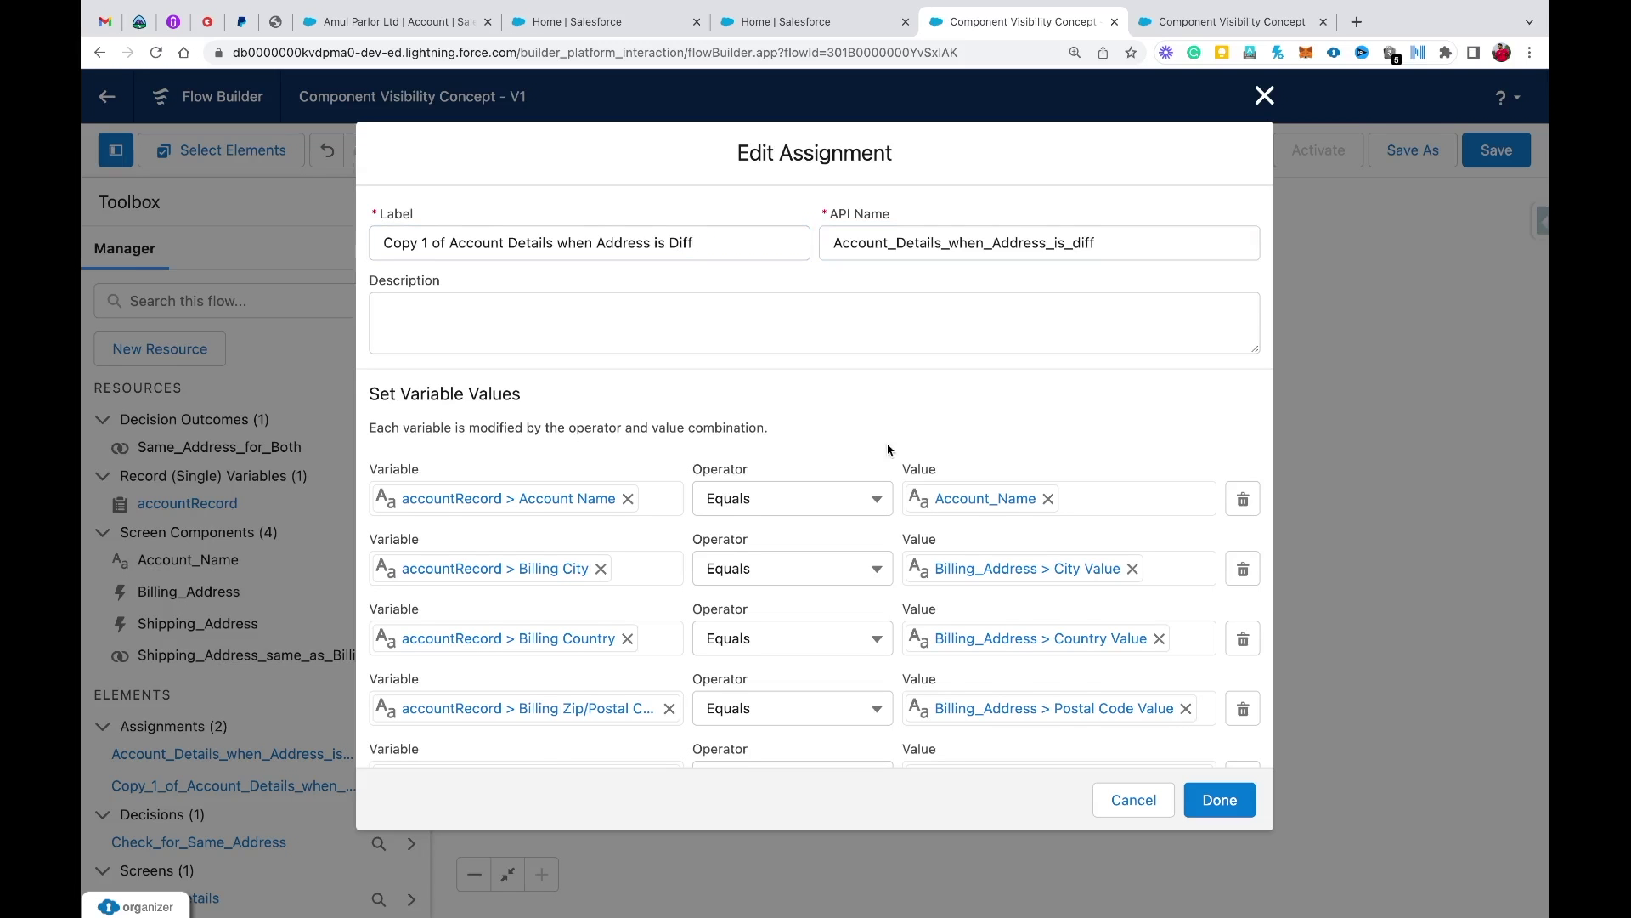
- Set the Shipping City row's value to Shipping_Address > City Value
scroll(888, 450, "down", 5)
scroll(888, 450, "down", 2)
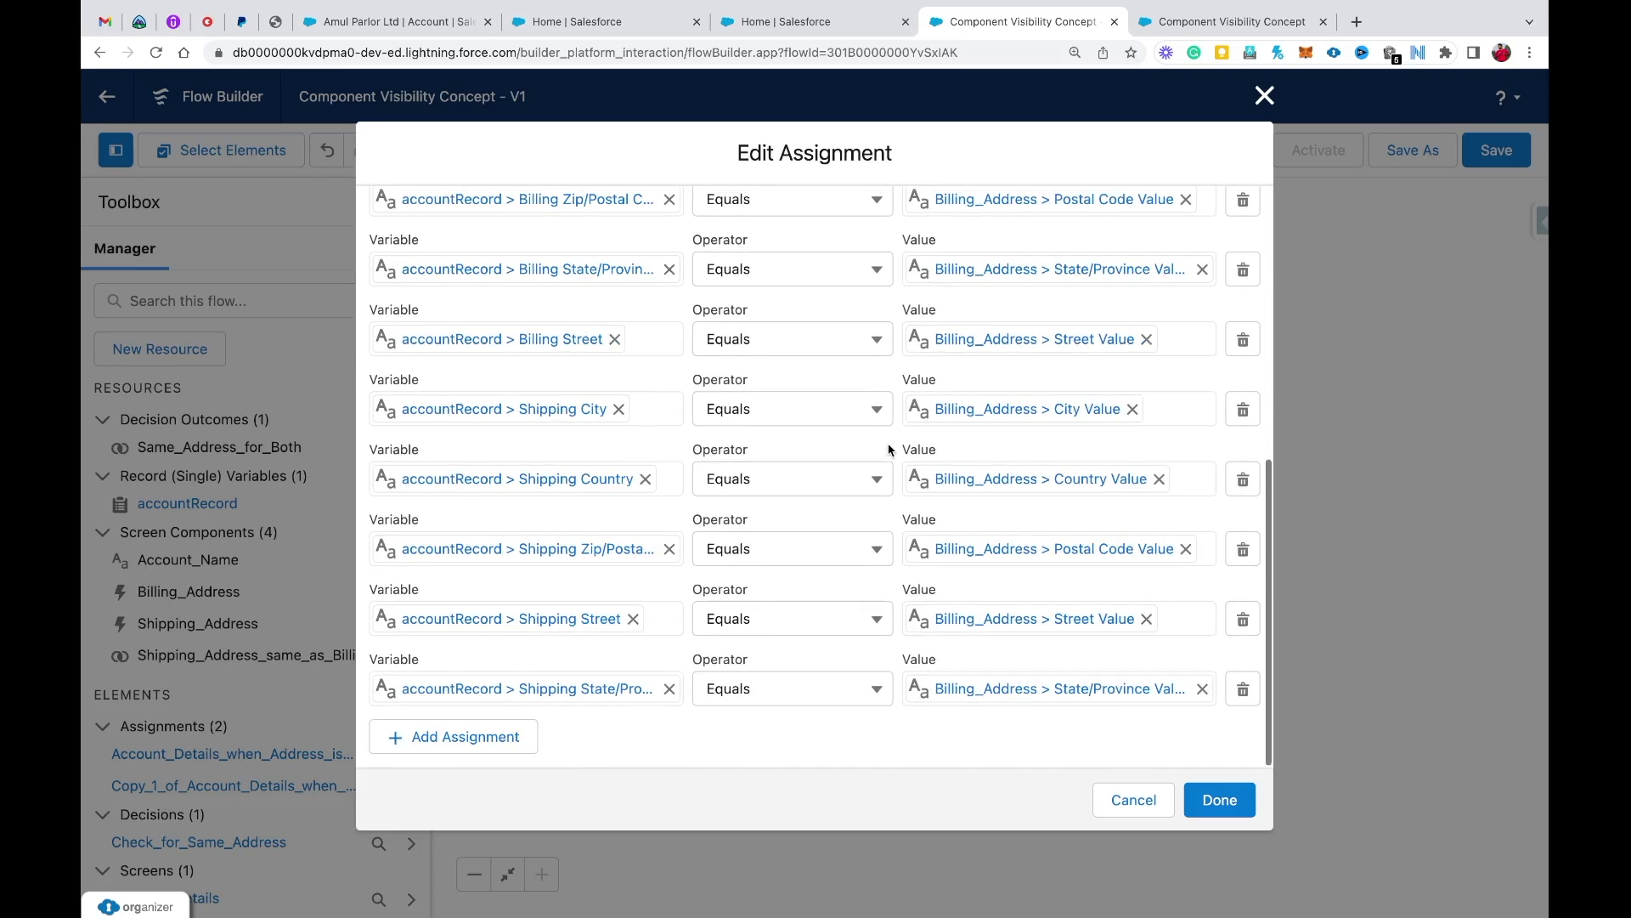
left_click(1030, 409)
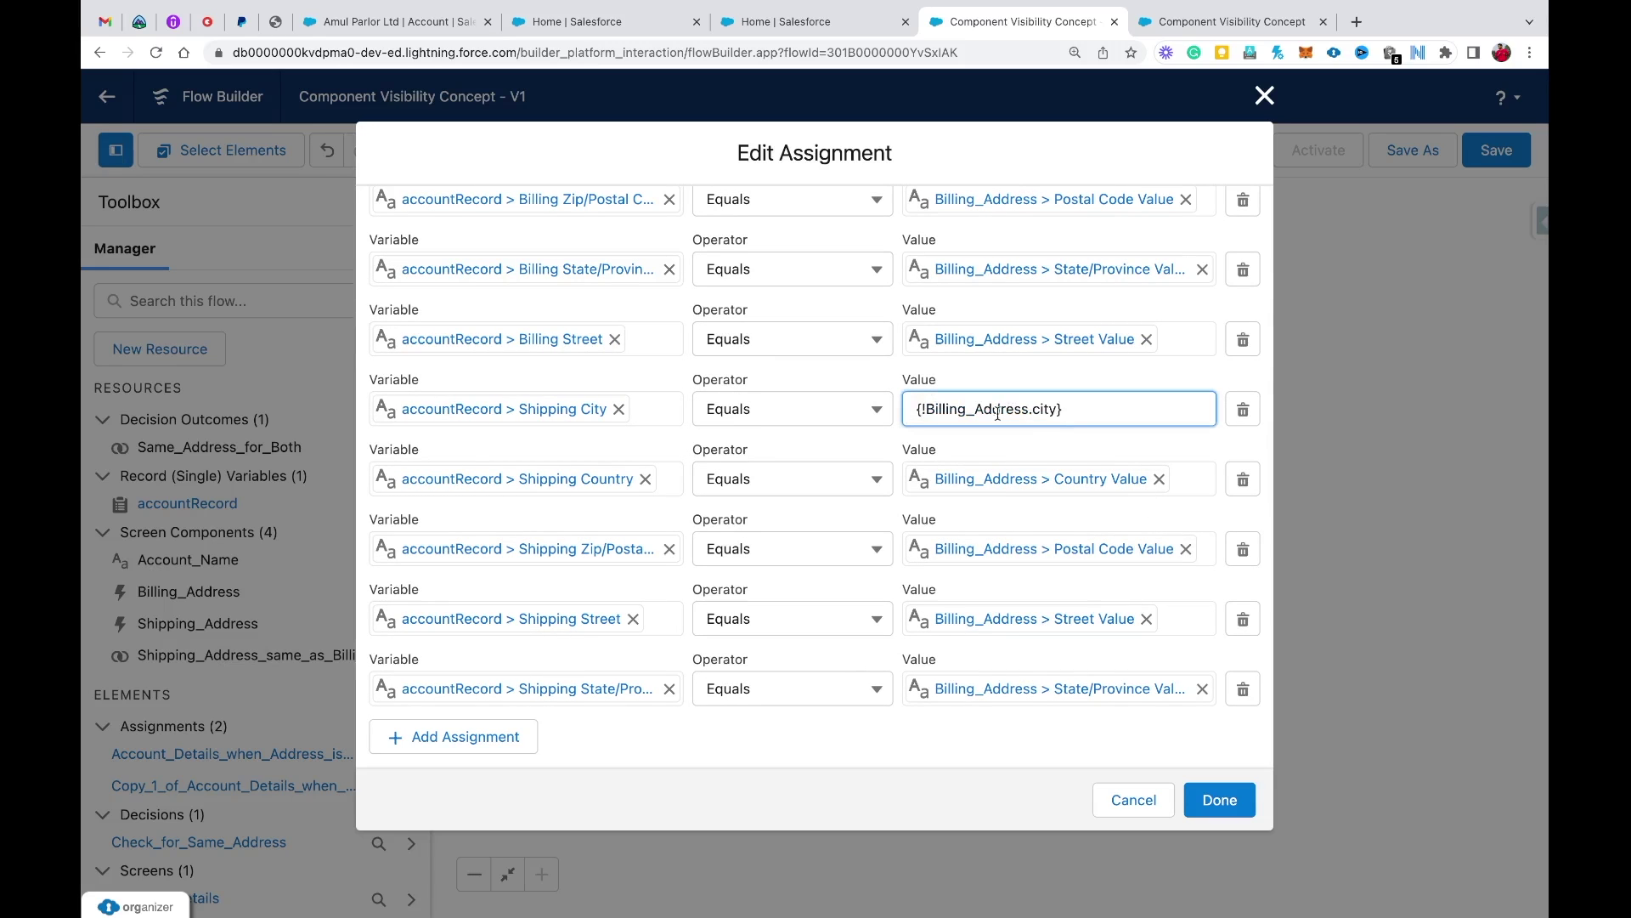
left_click(966, 410)
key("BackSpace")
key("BackSpace")
key("BackSpace")
key("BackSpace")
key("BackSpace")
key("BackSpace")
key("BackSpace")
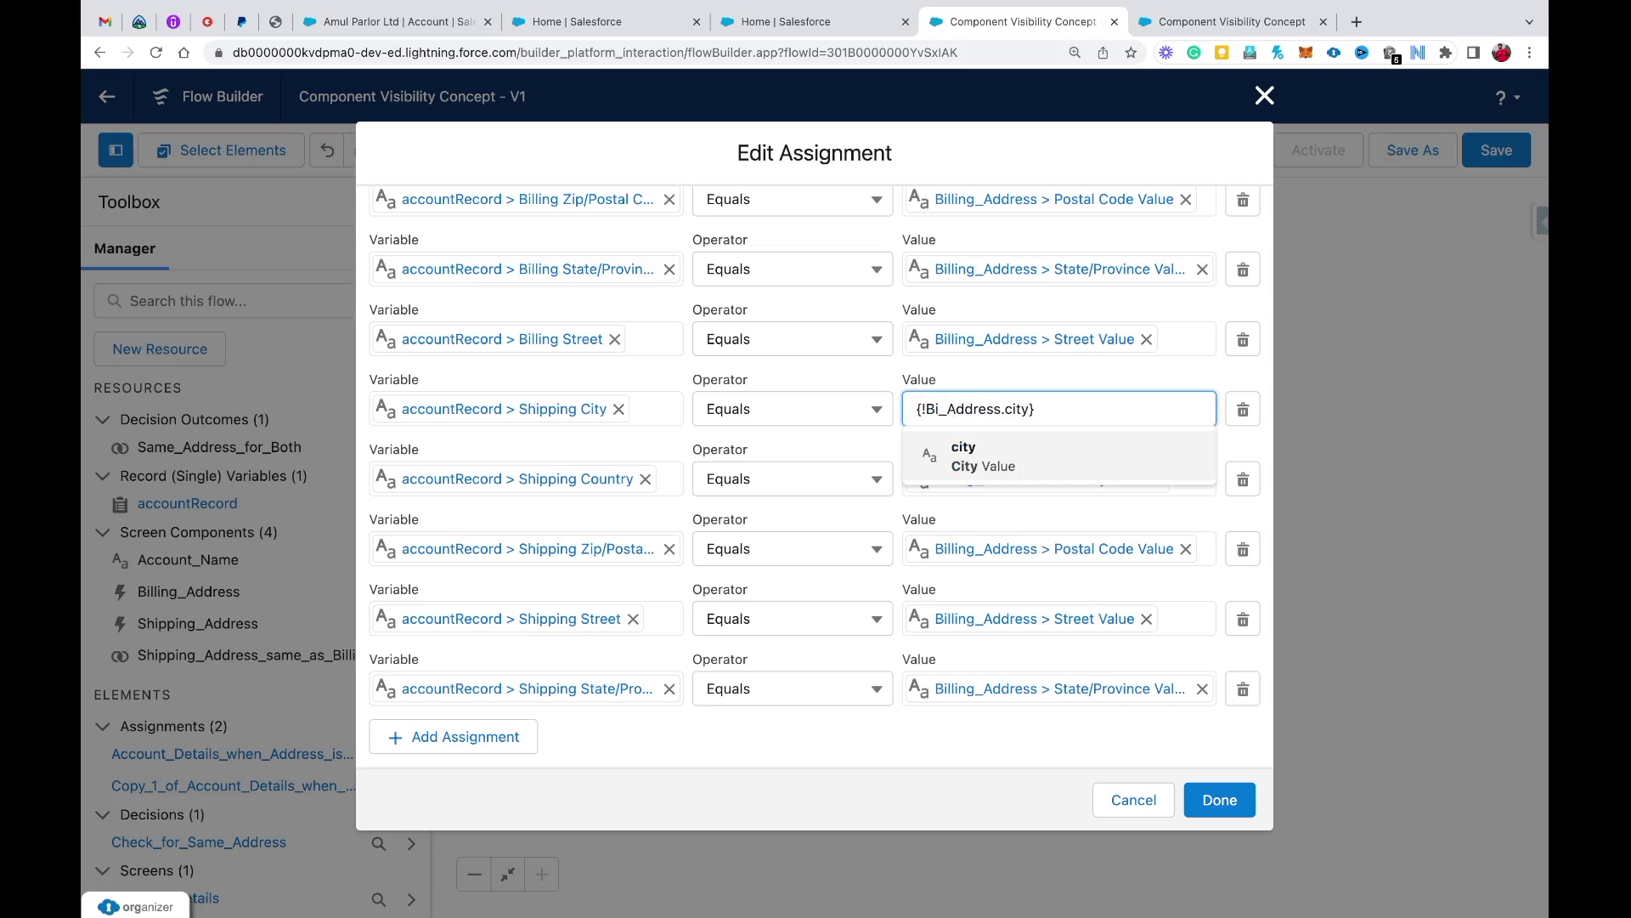
type("Shipping")
left_click(1073, 409)
key("BackSpace")
key("BackSpace")
key("BackSpace")
key("BackSpace")
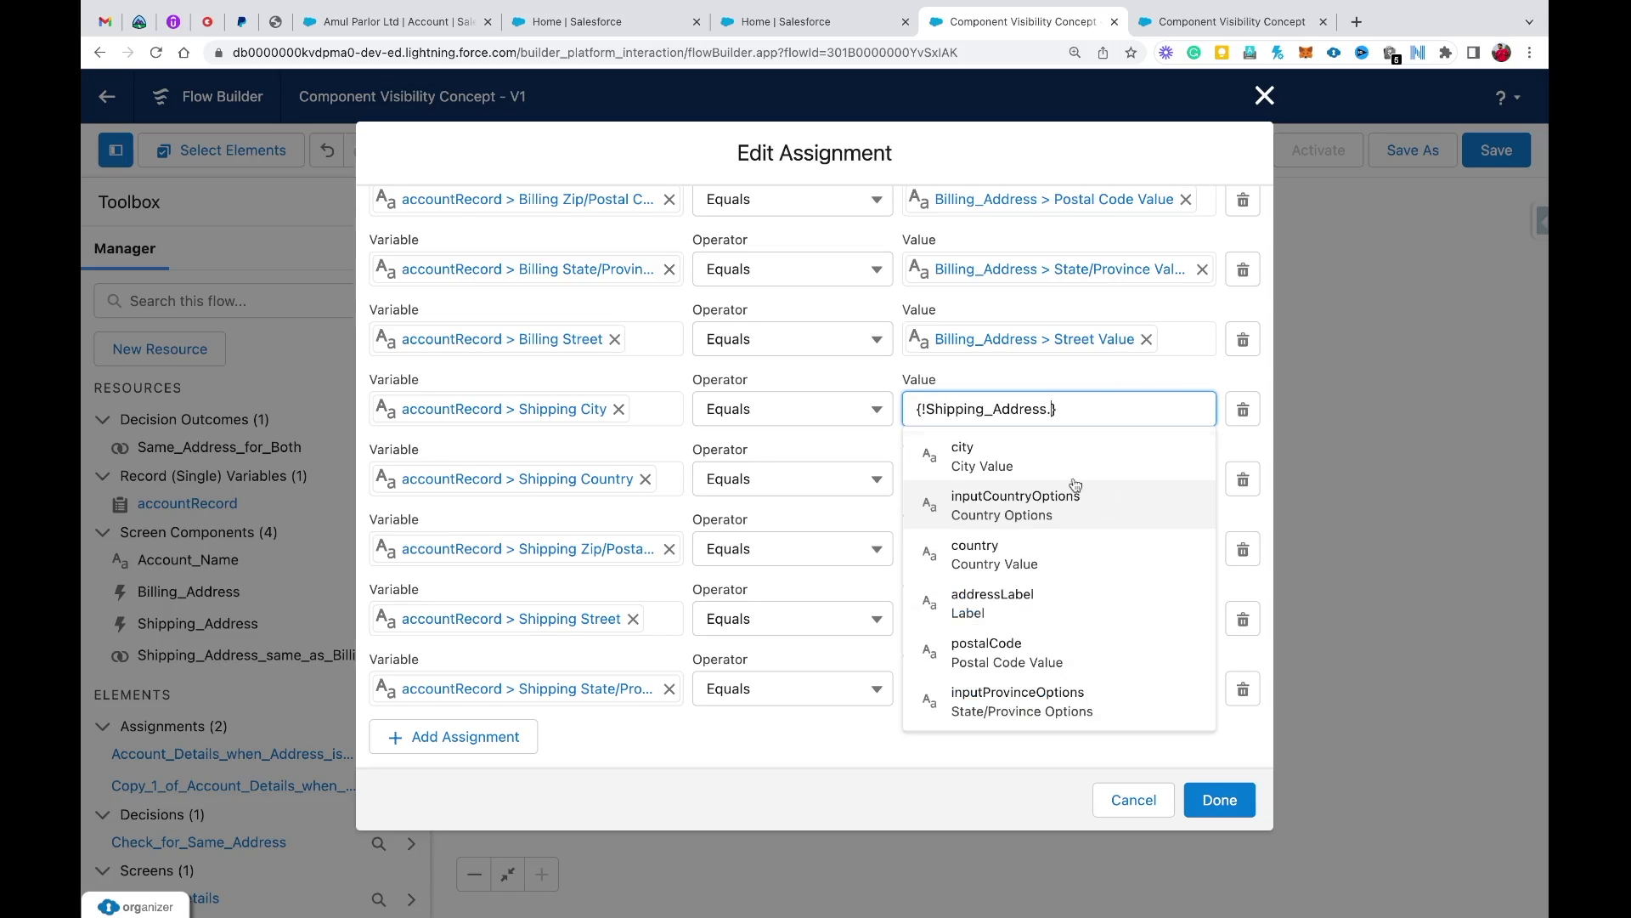
left_click(1071, 474)
- Set the Shipping Country row's value to Shipping_Address > Country Value
left_click(1000, 487)
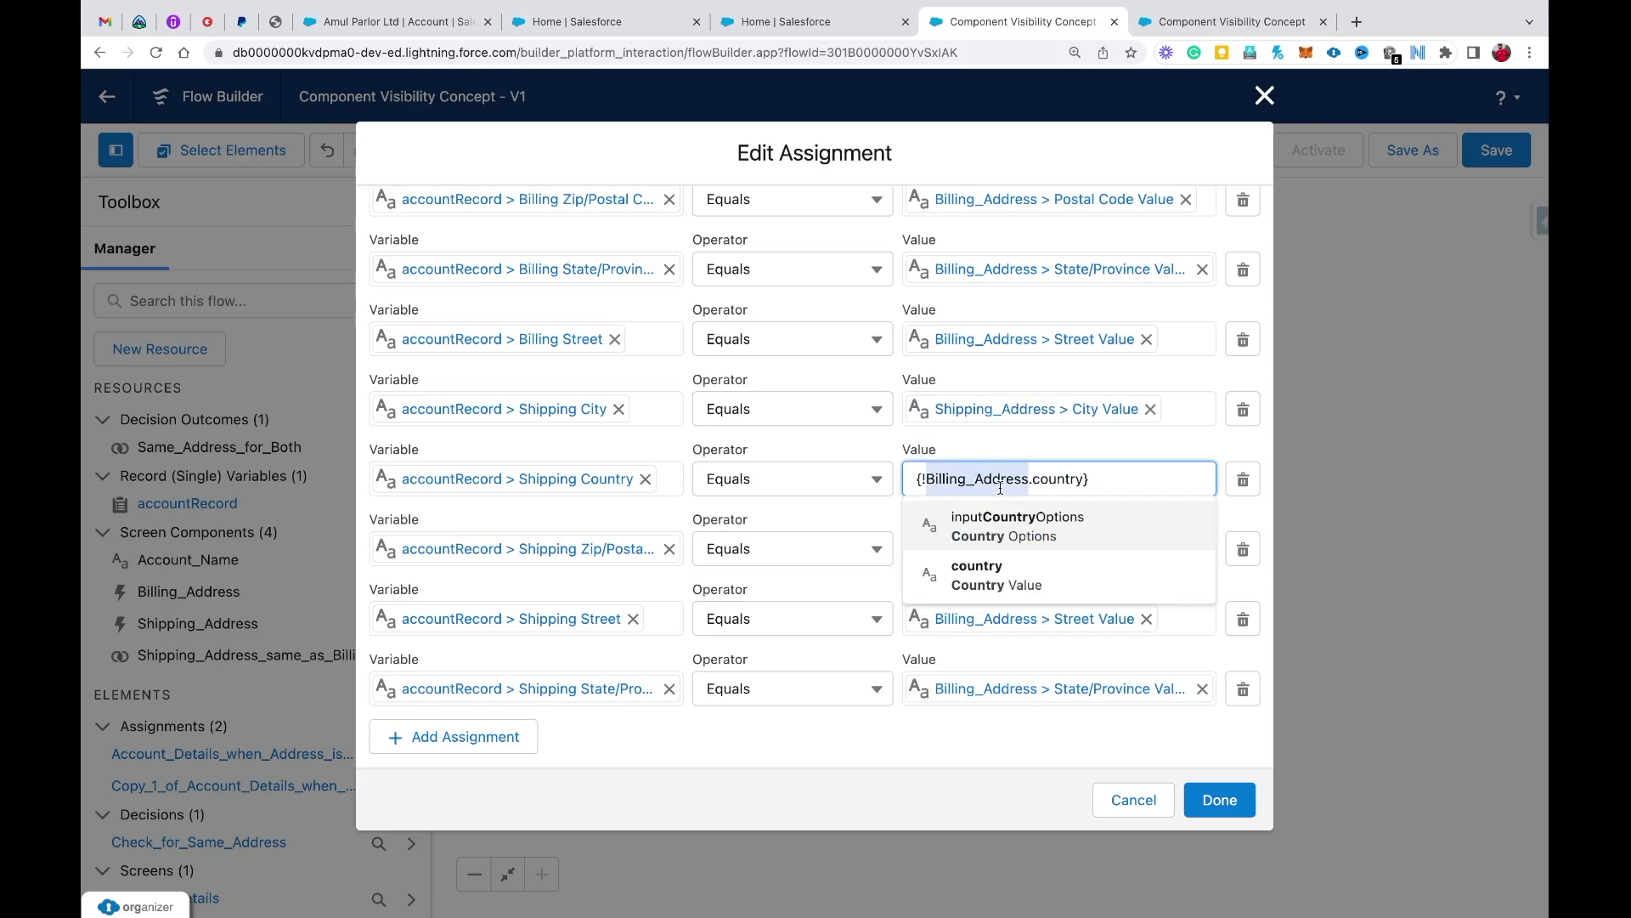
triple_click(1000, 486)
type("Shipping")
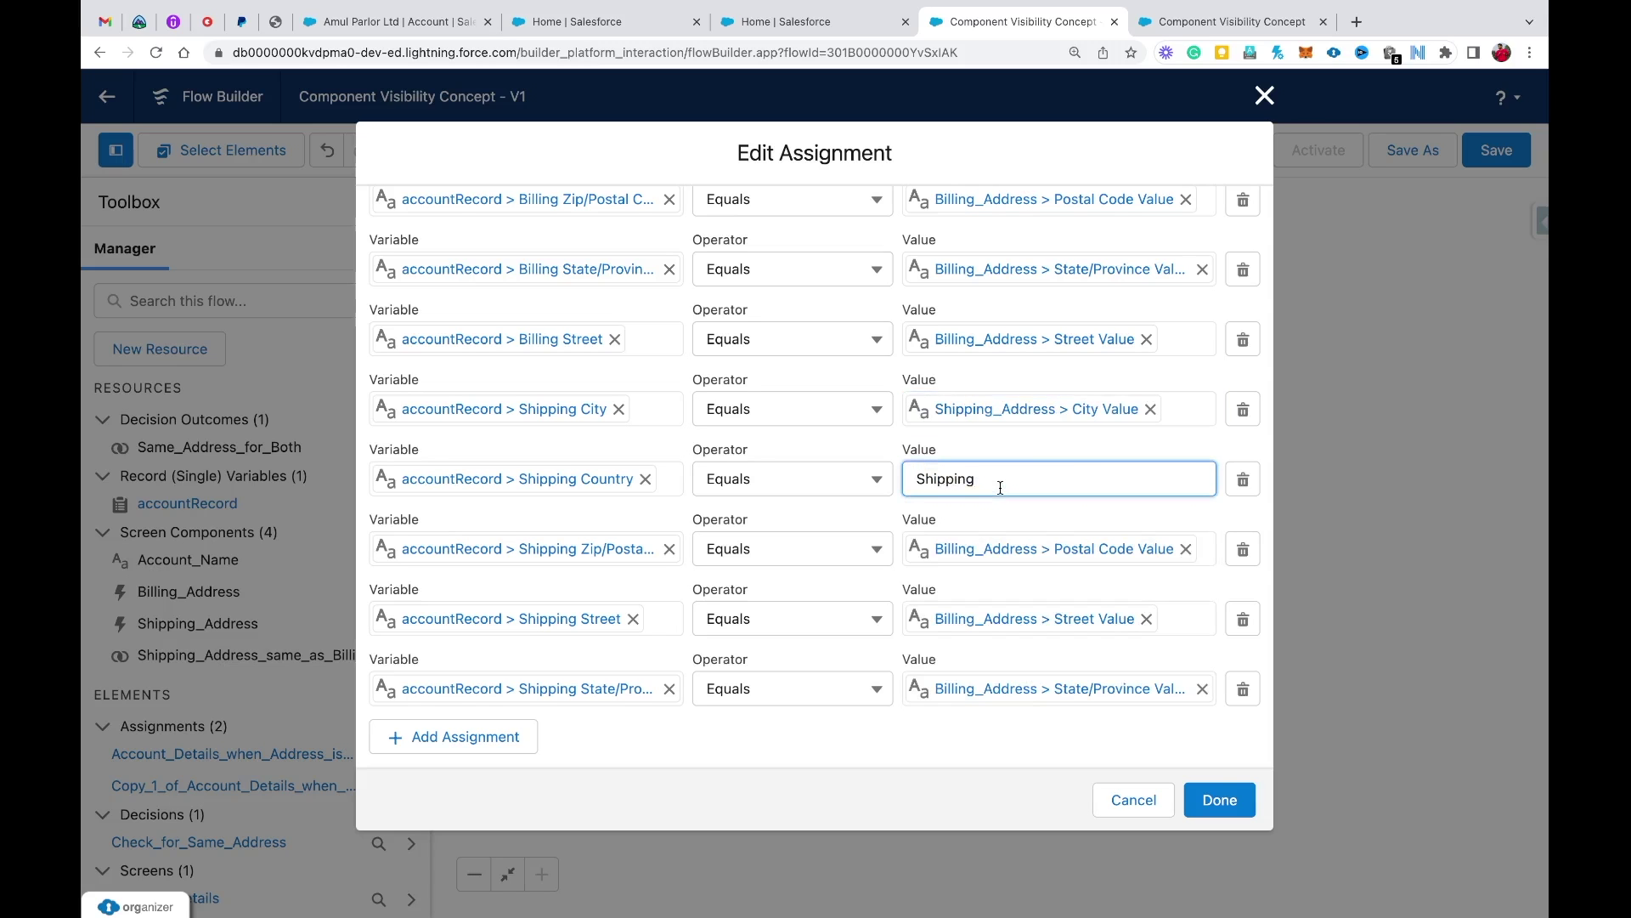
key("ctrl+a")
key("BackSpace")
type("pp")
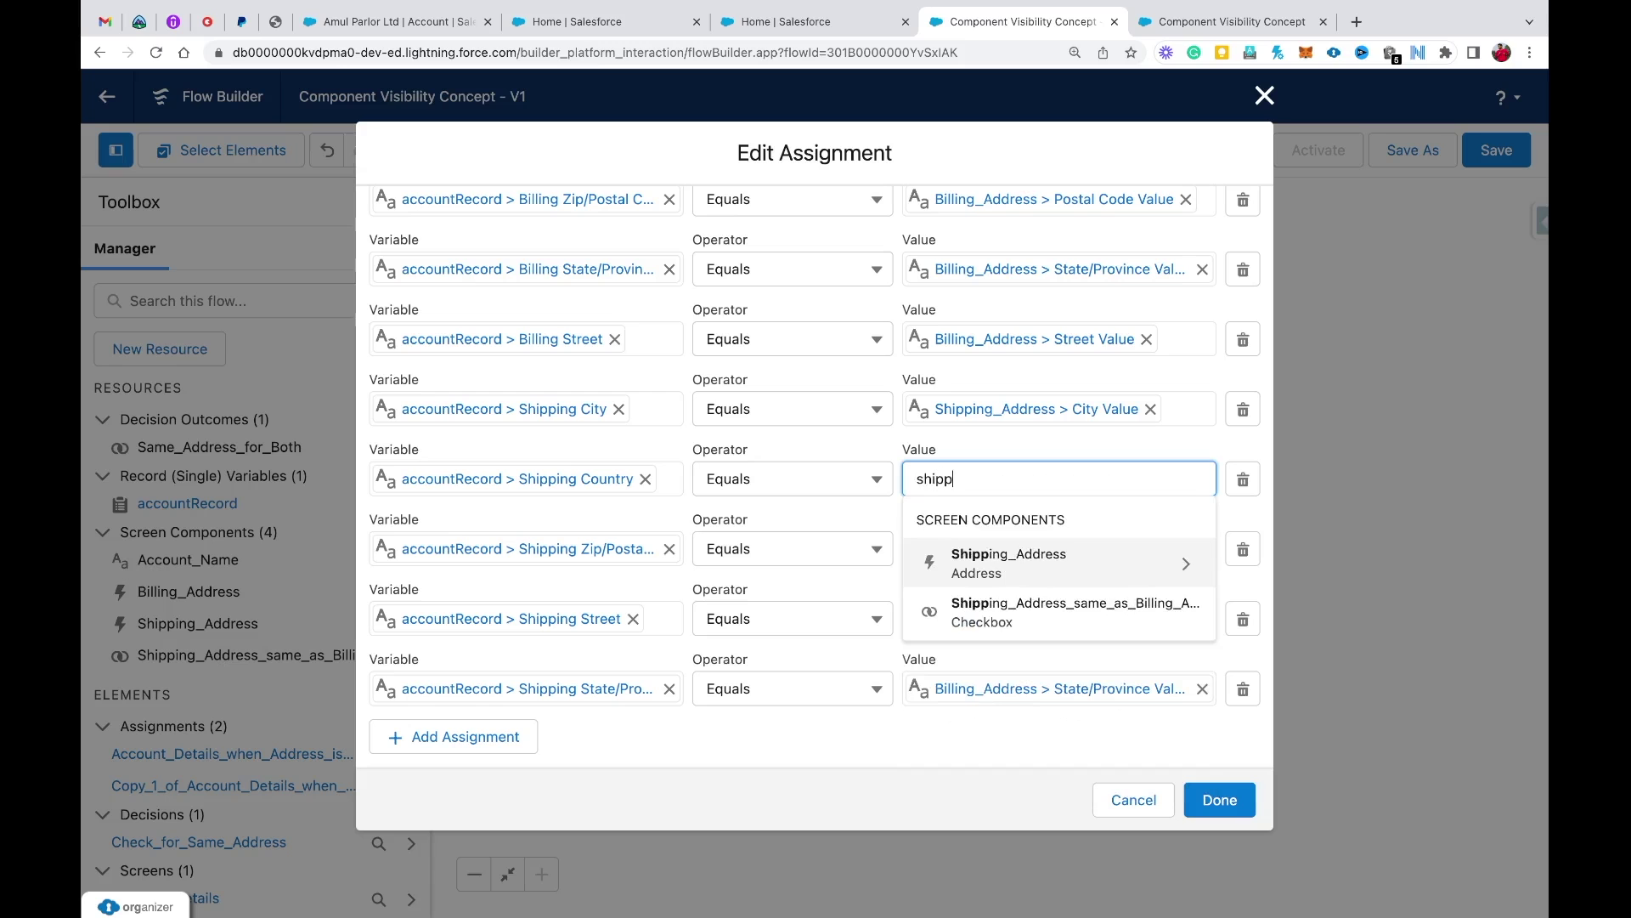
left_click(1046, 561)
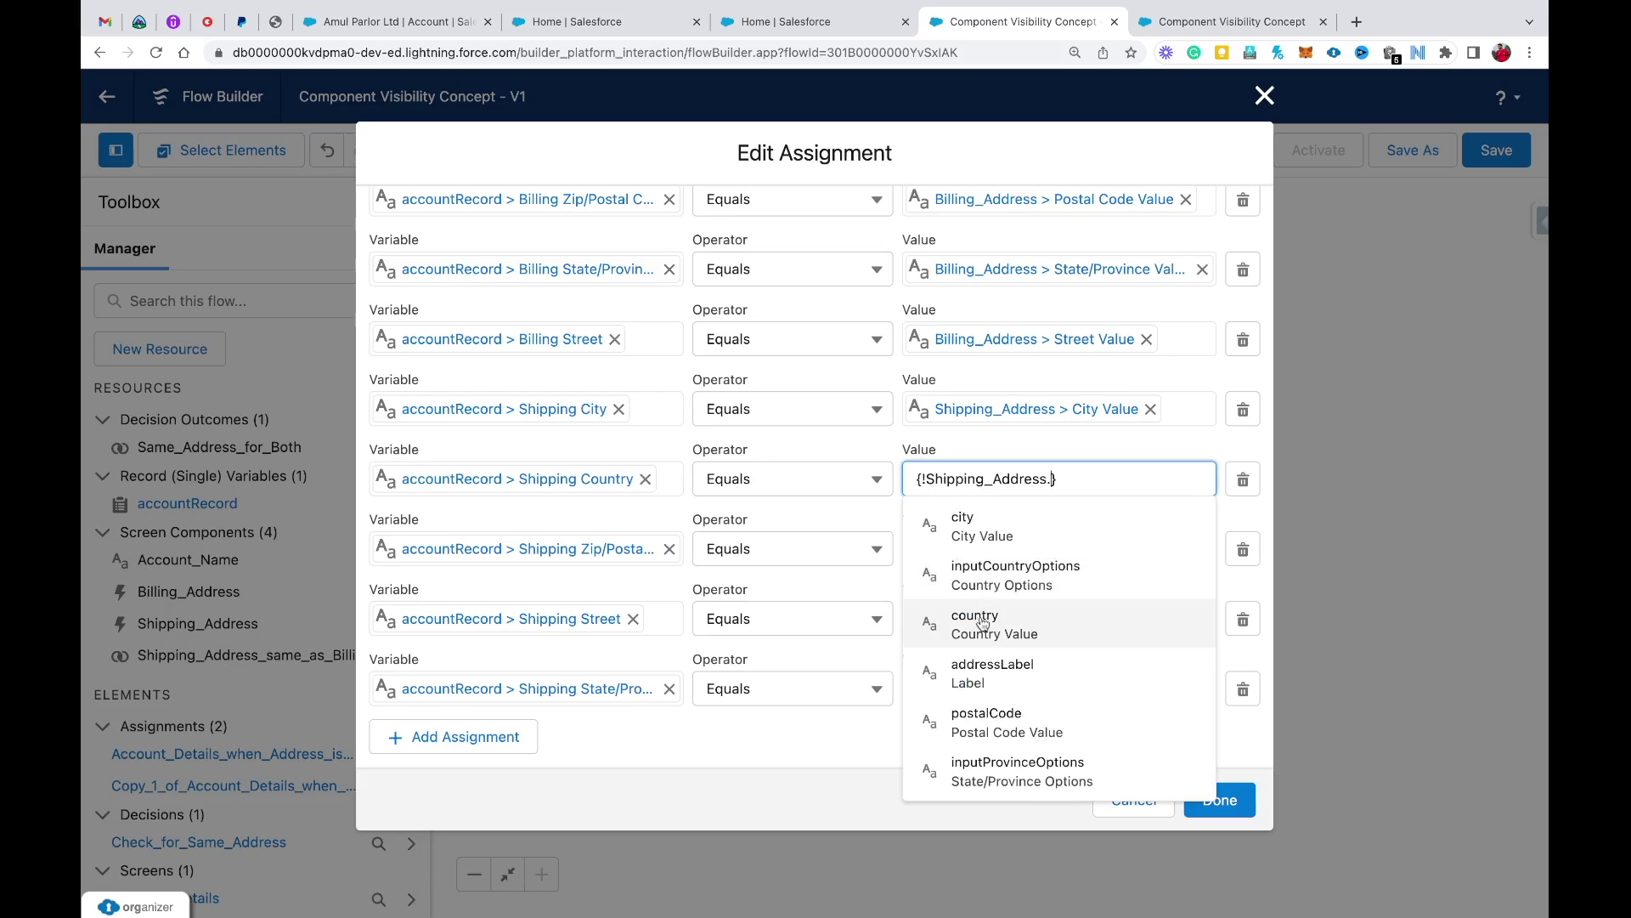
left_click(977, 624)
- Set the Shipping Zip/Postal Code and Shipping Street rows to the Shipping_Address Postal Code and Street values
left_click(1058, 548)
type("shipp")
left_click(1066, 627)
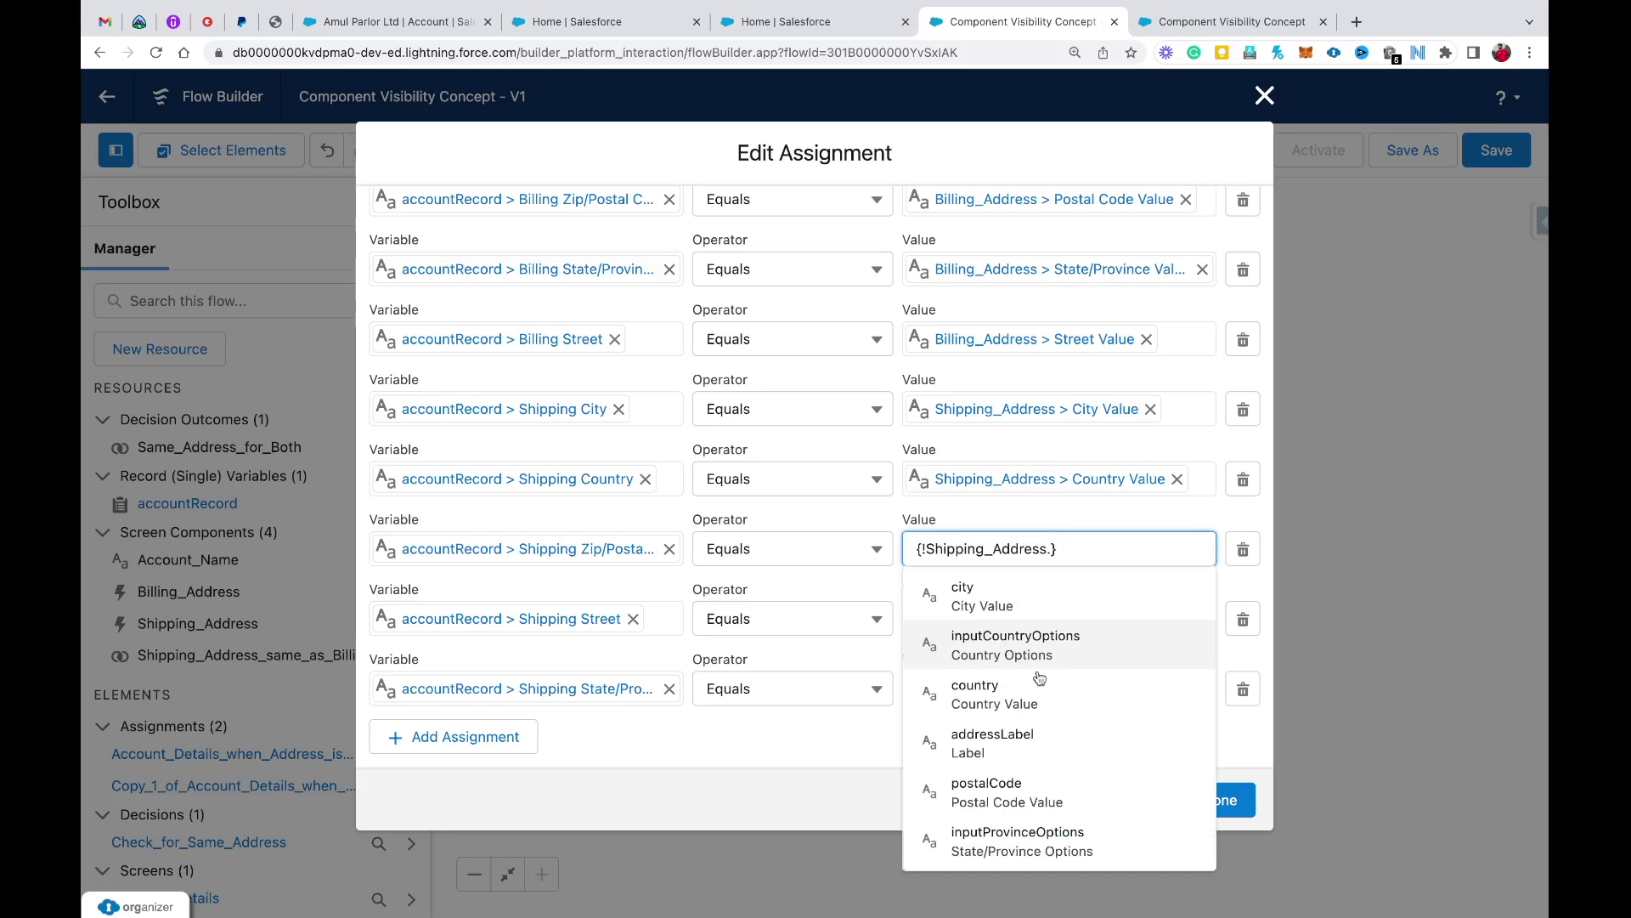
left_click(988, 788)
left_click(1147, 619)
type("shipping")
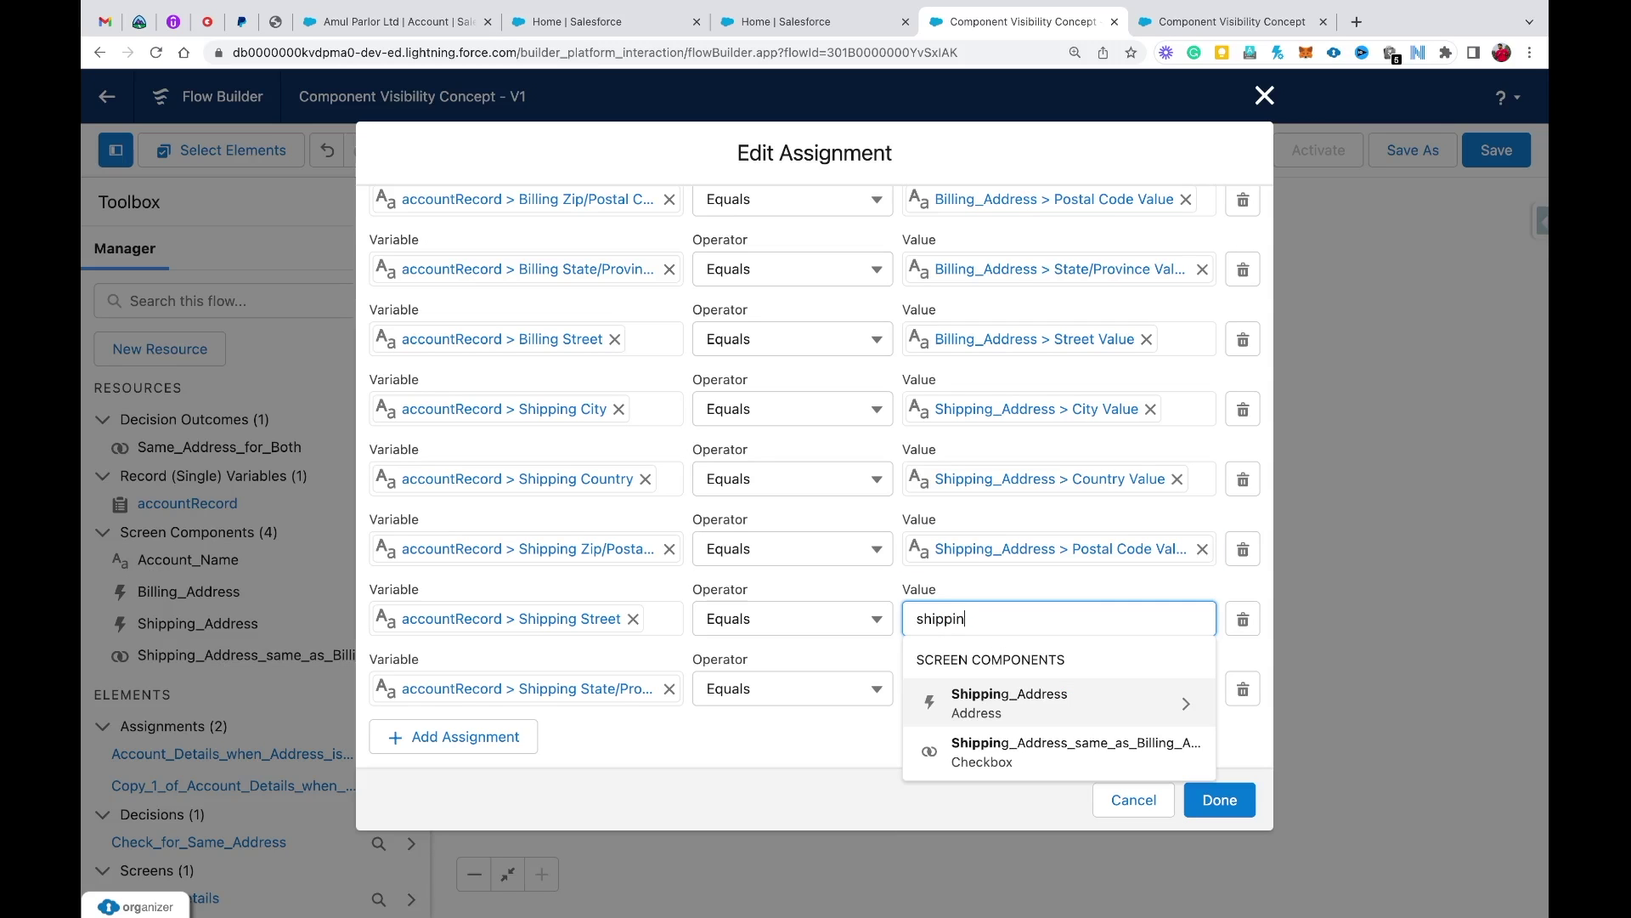
left_click(1062, 692)
type("street")
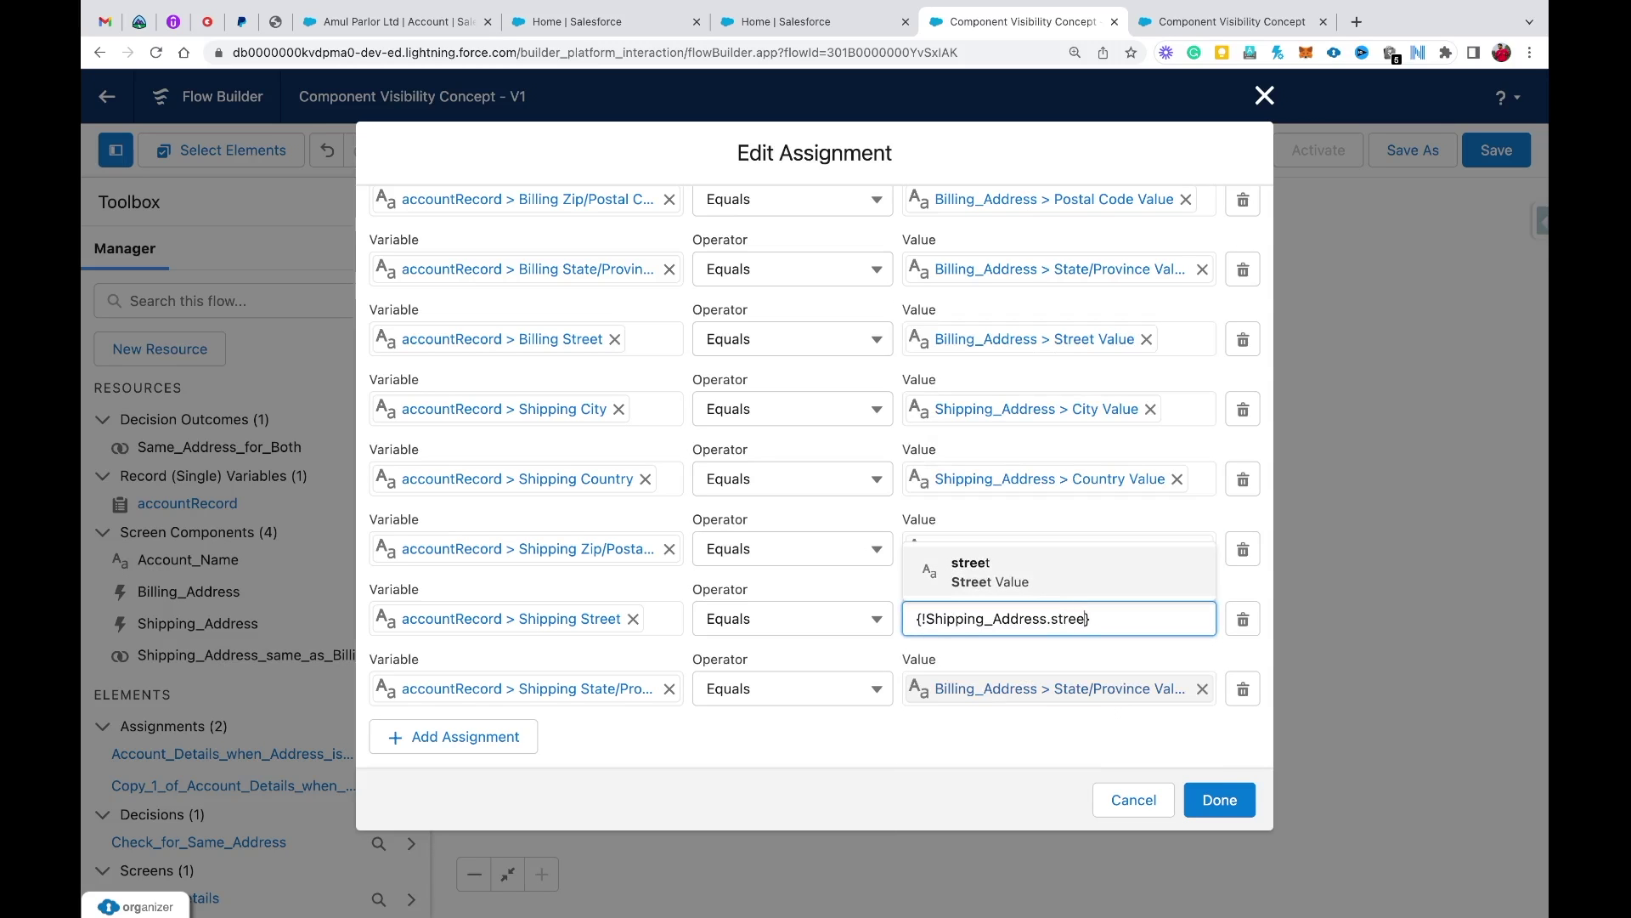
- Set the Shipping State/Province row to the Shipping_Address State/Province value and finish editing the assignment
left_click(1202, 688)
type("shipp")
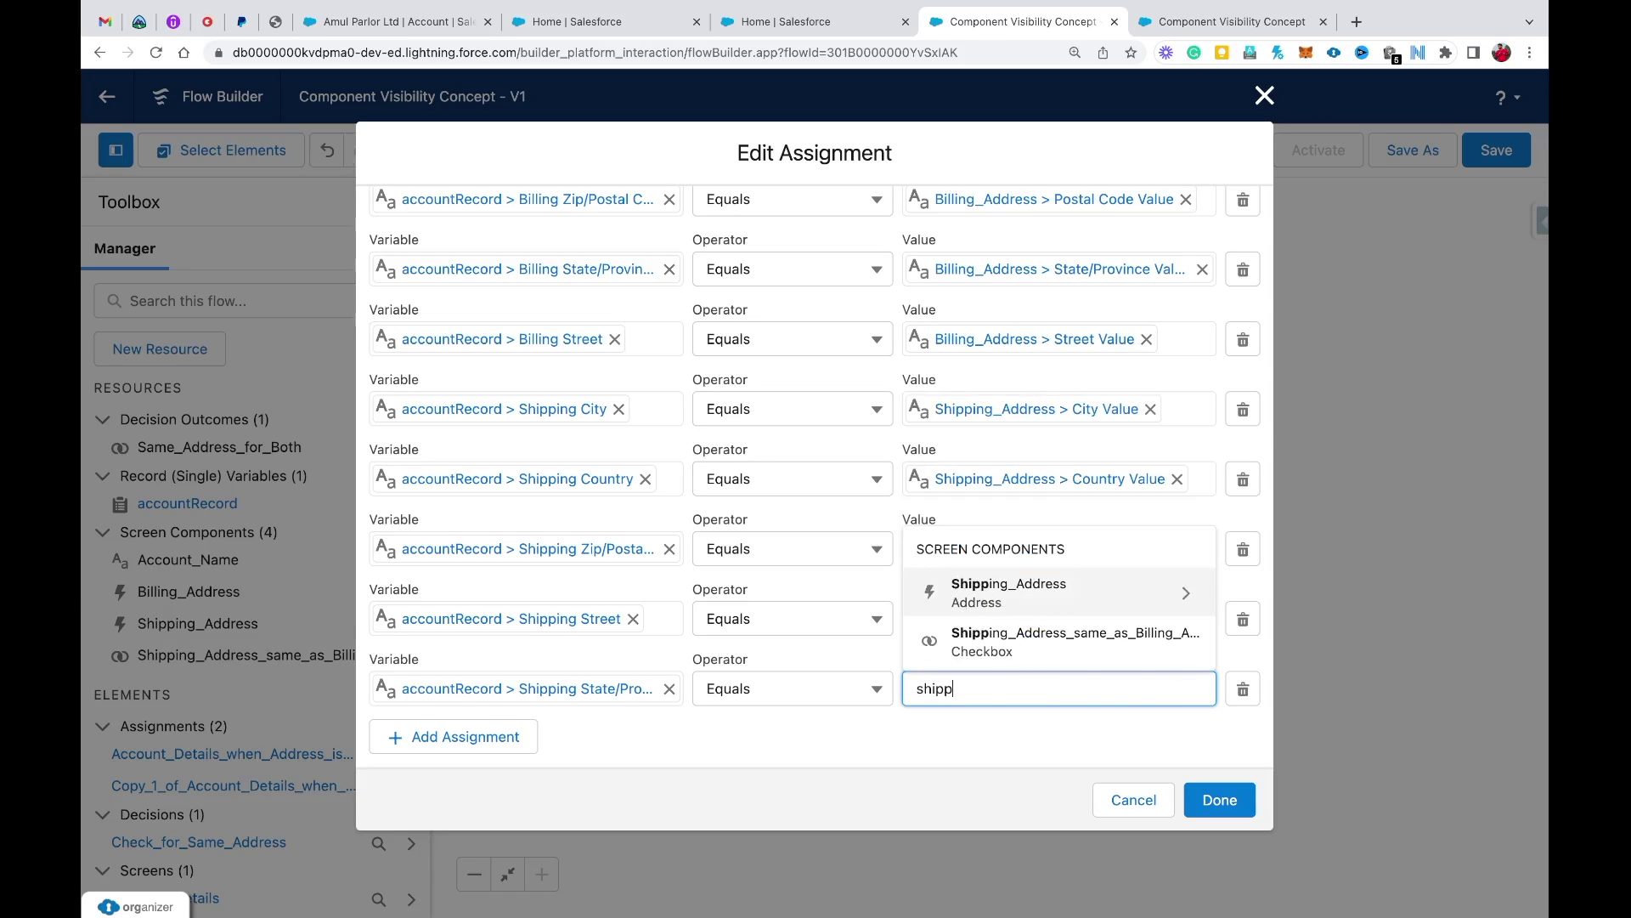
left_click(1124, 595)
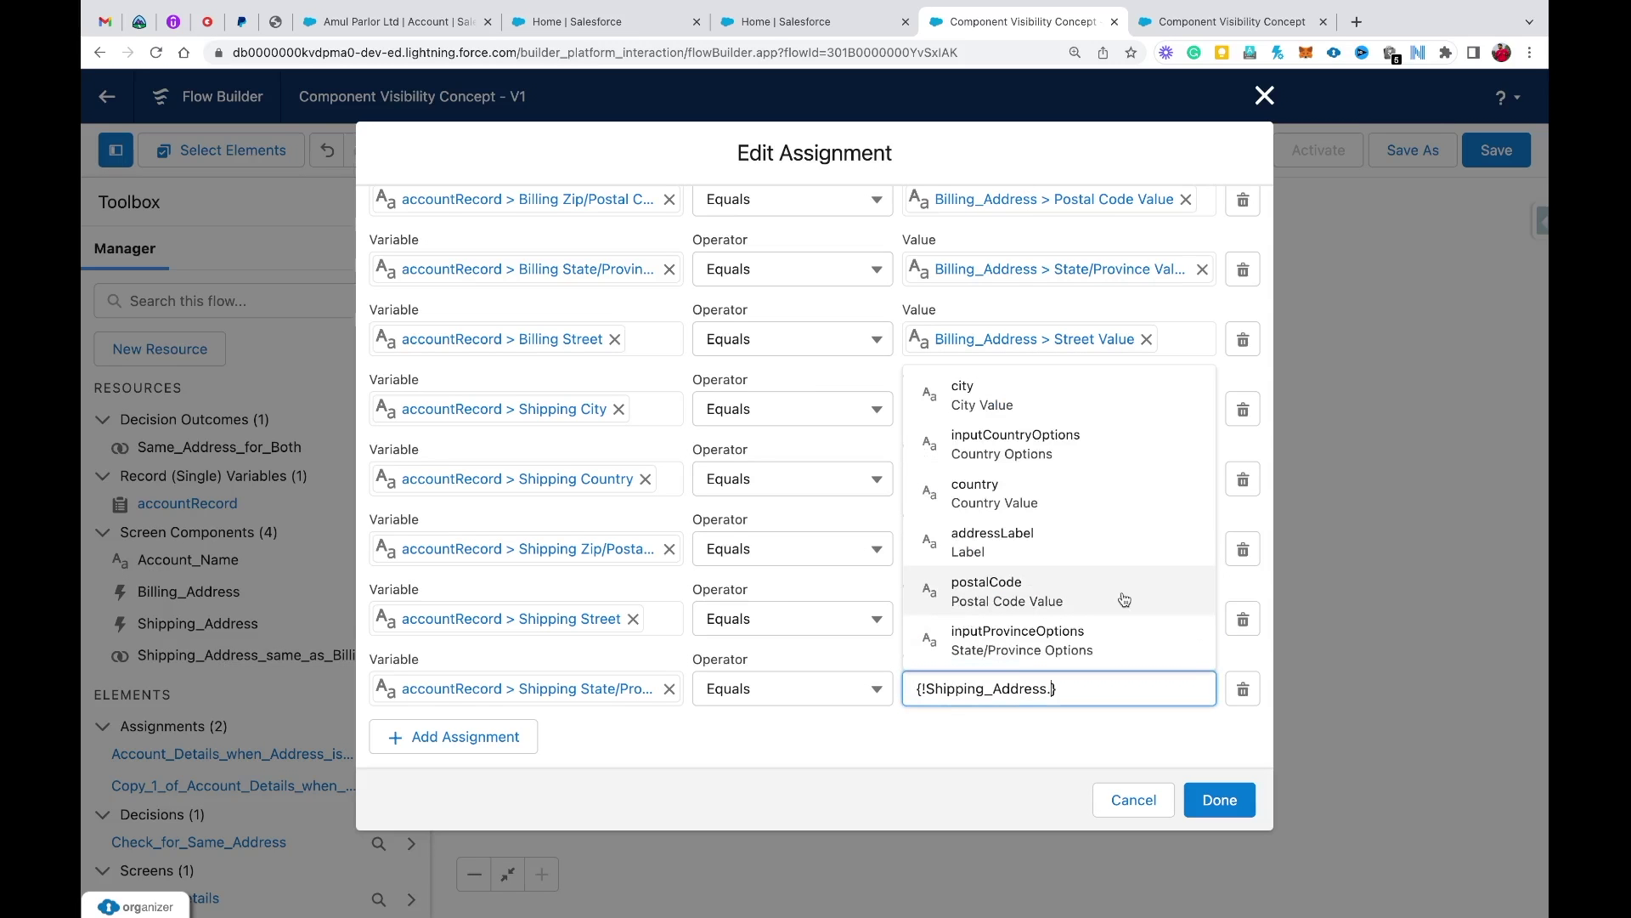
type("prov")
left_click(1104, 639)
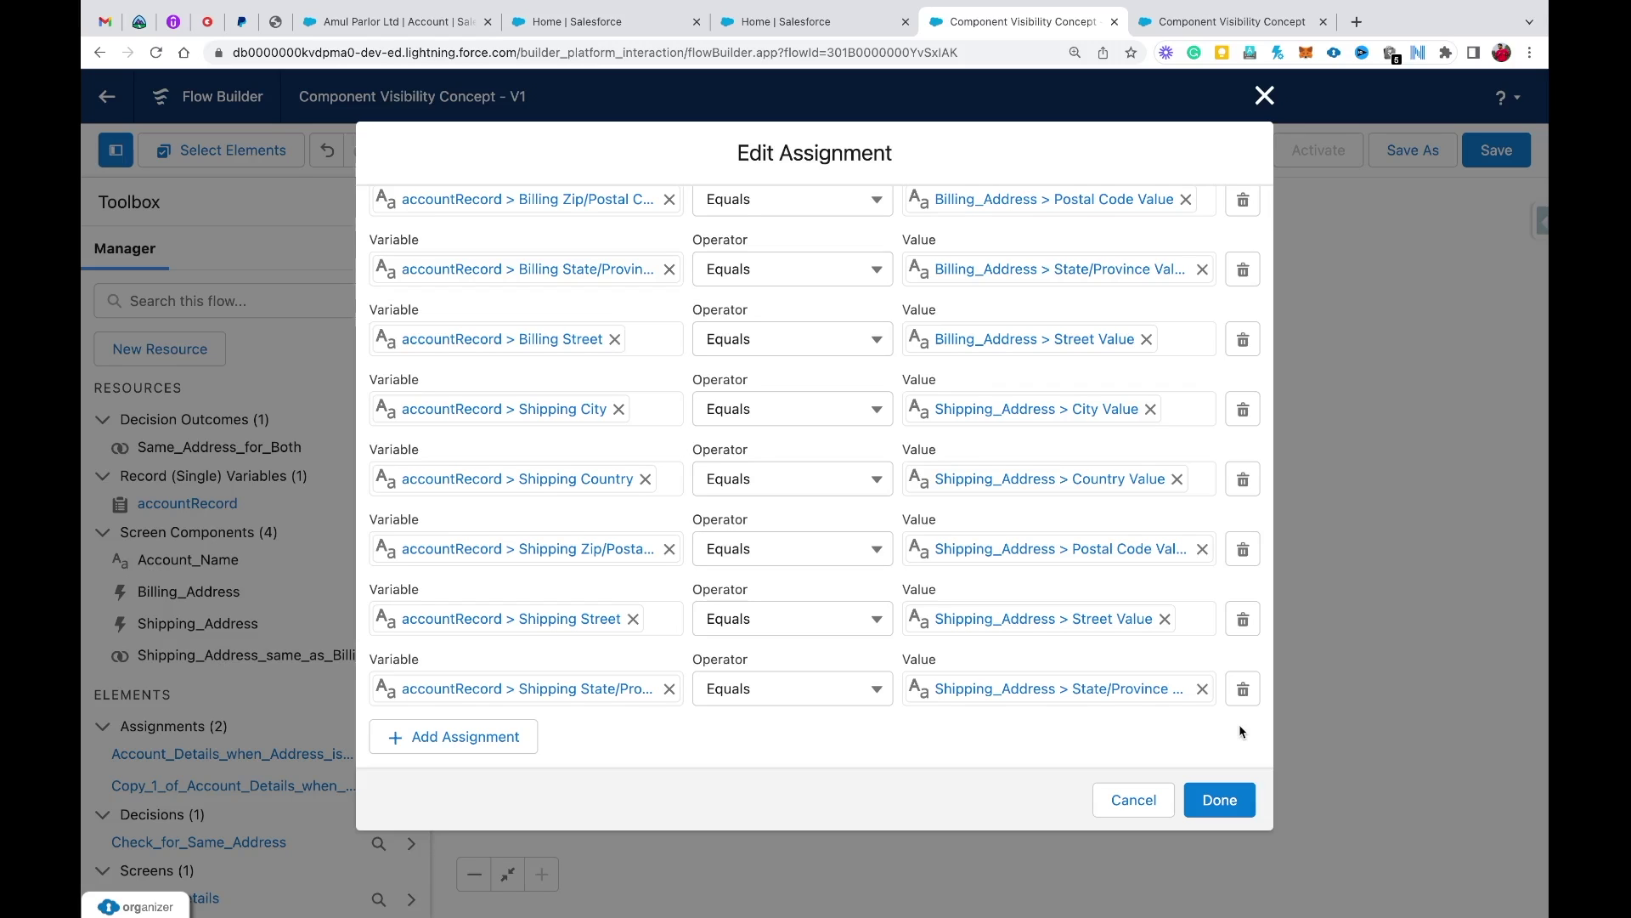
left_click(1248, 803)
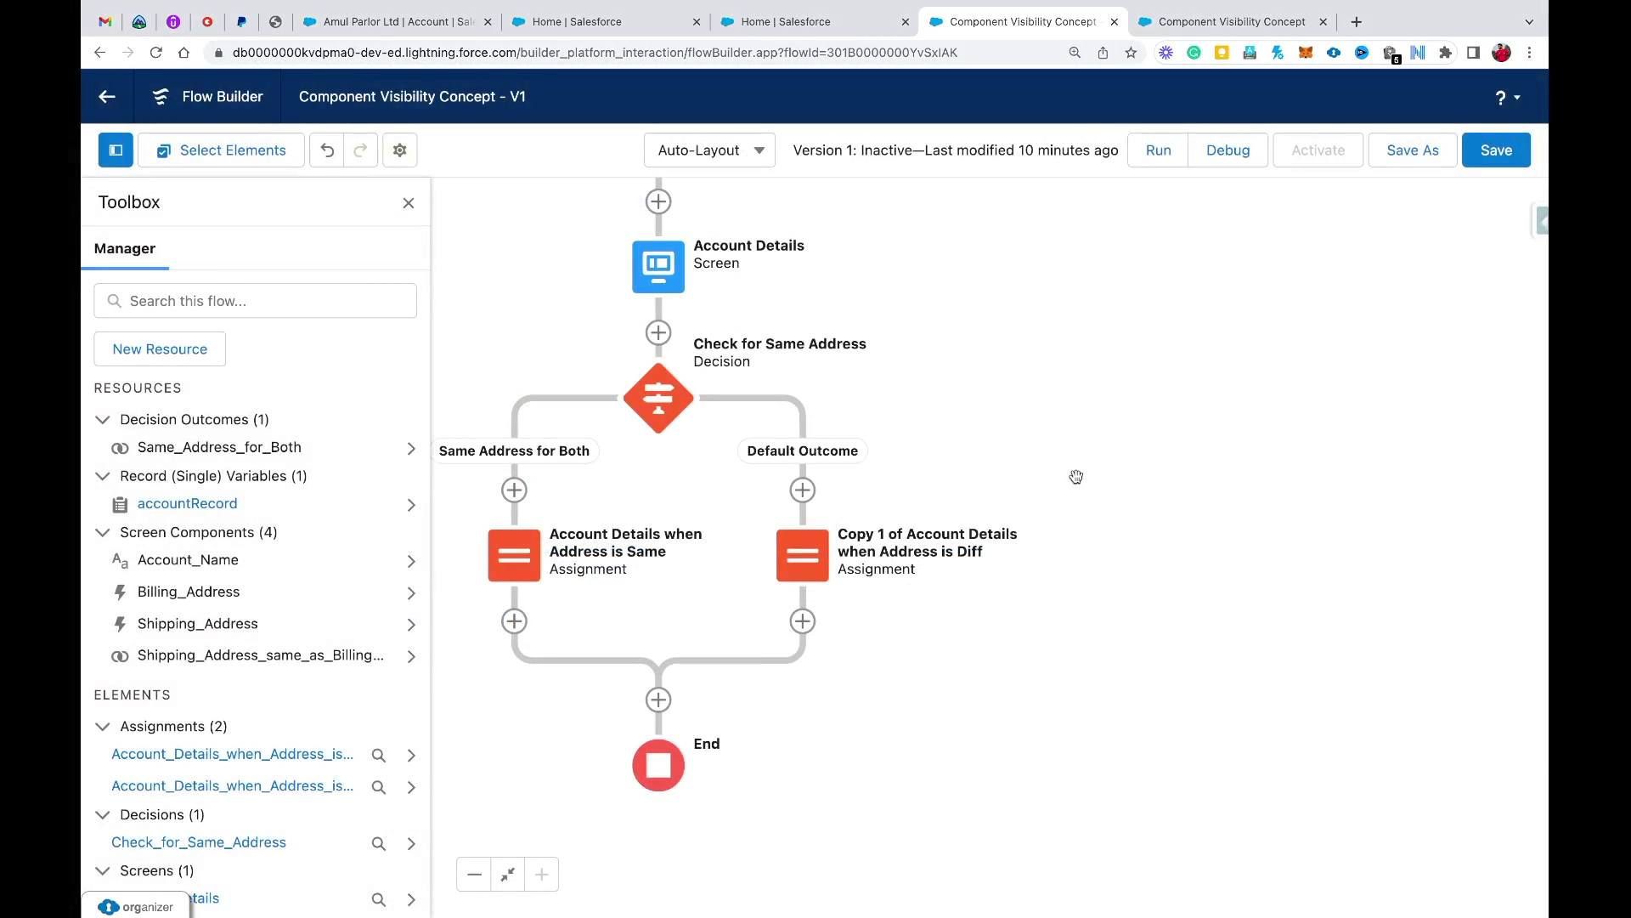
- Relabel the Default Outcome path's assignment as Account Details when Address is Diff, removing the Copy 1 of prefix
double_click(802, 555)
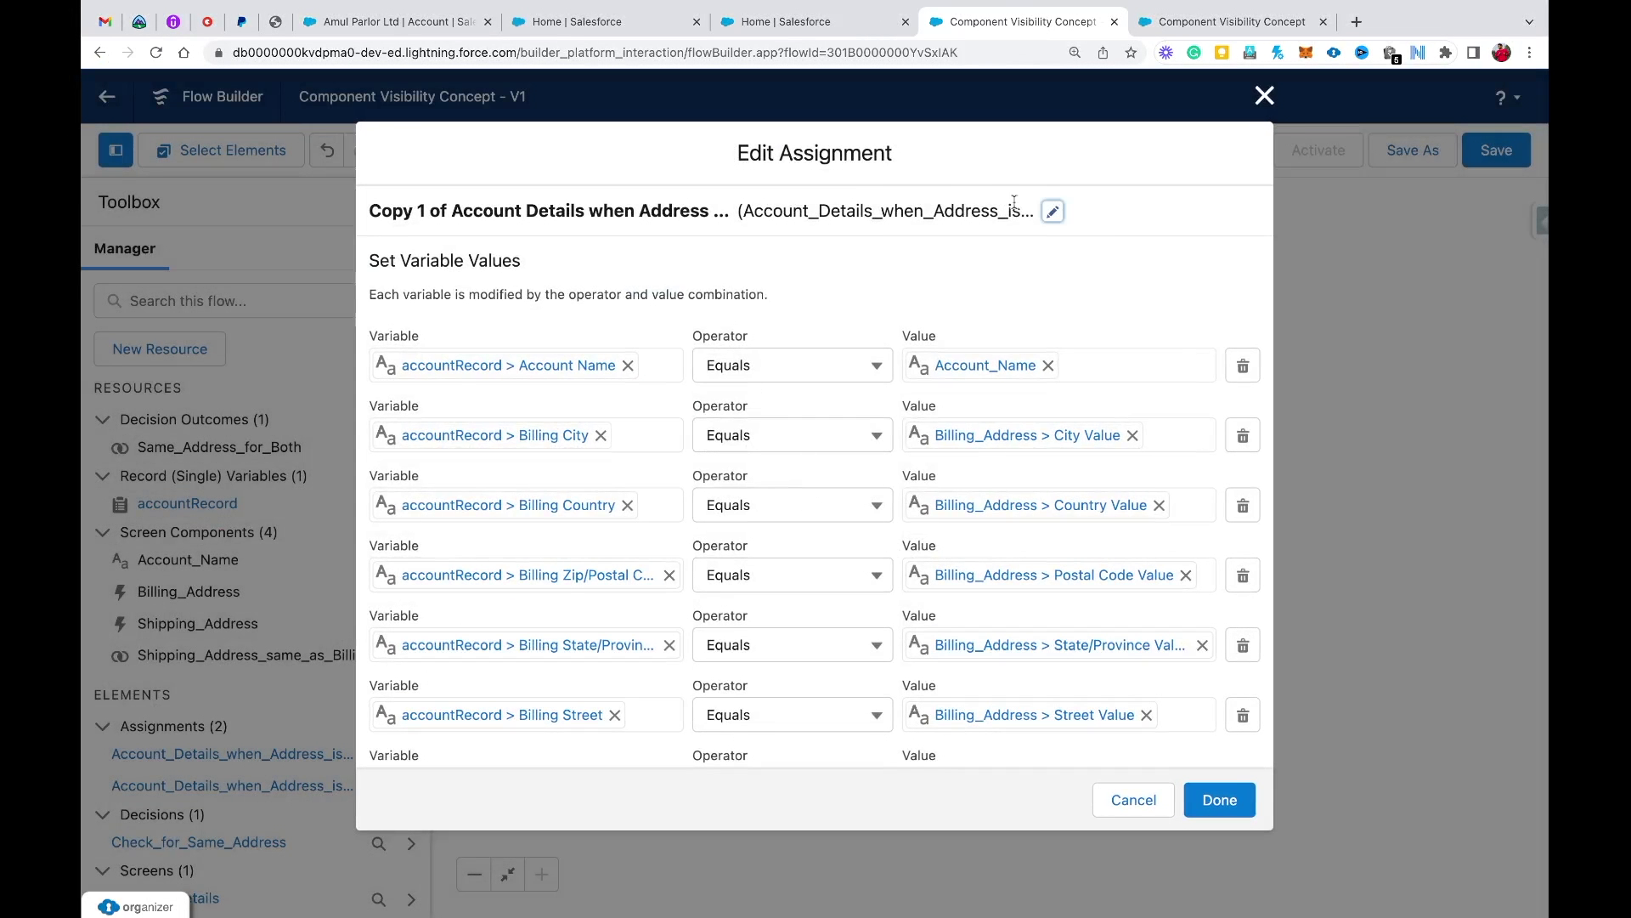
left_click(1051, 211)
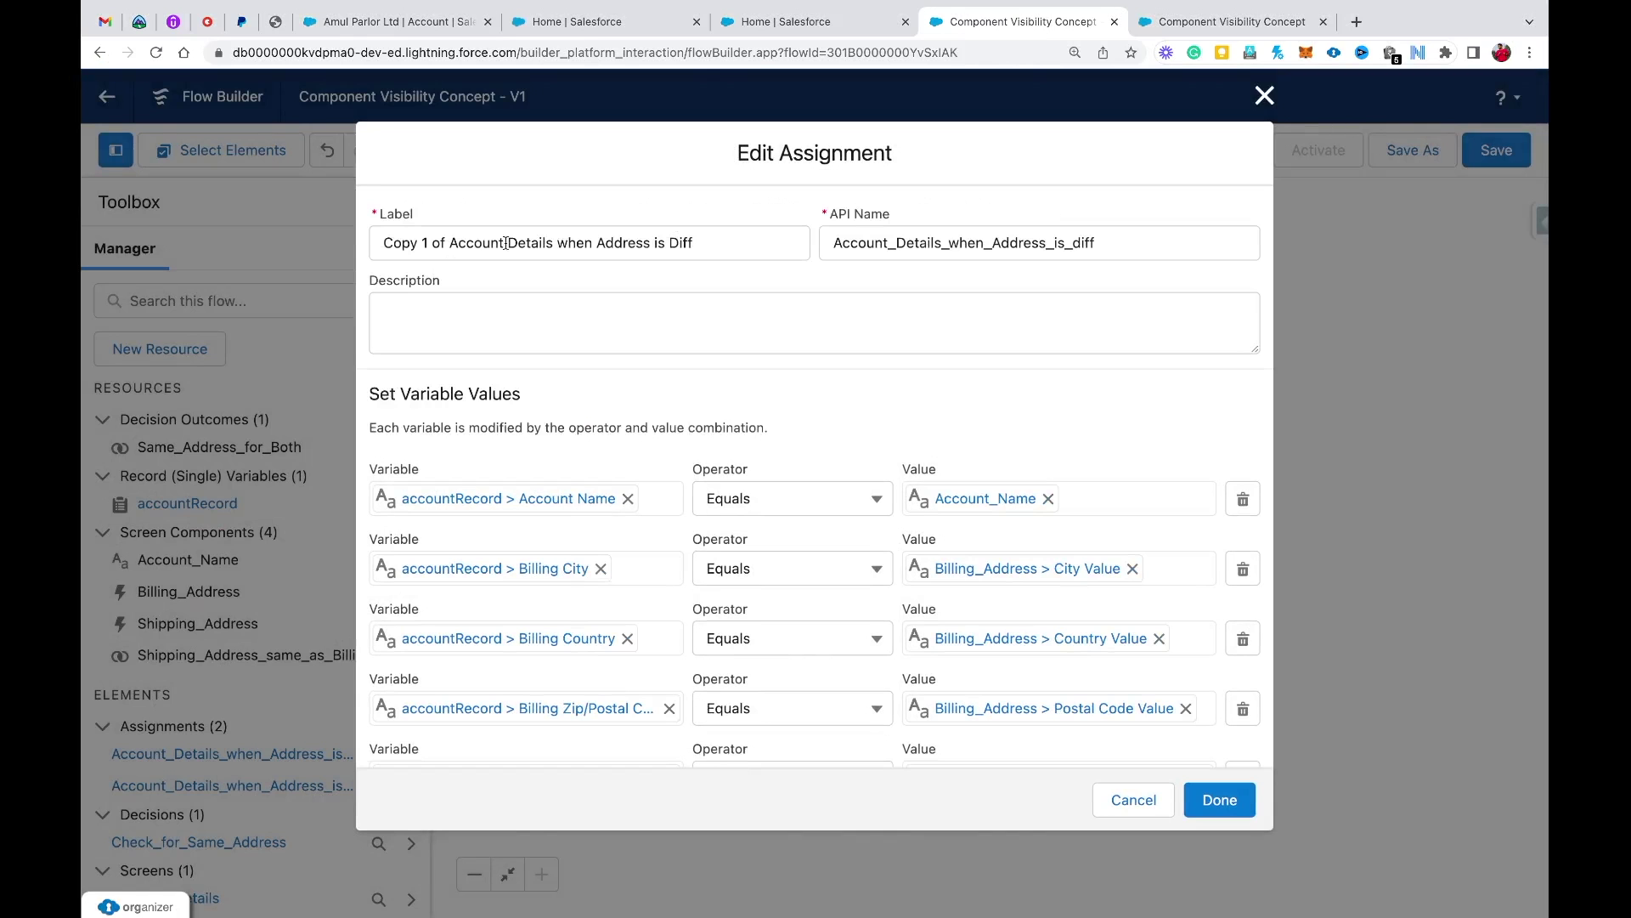
left_click_drag(451, 245, 379, 245)
key("BackSpace")
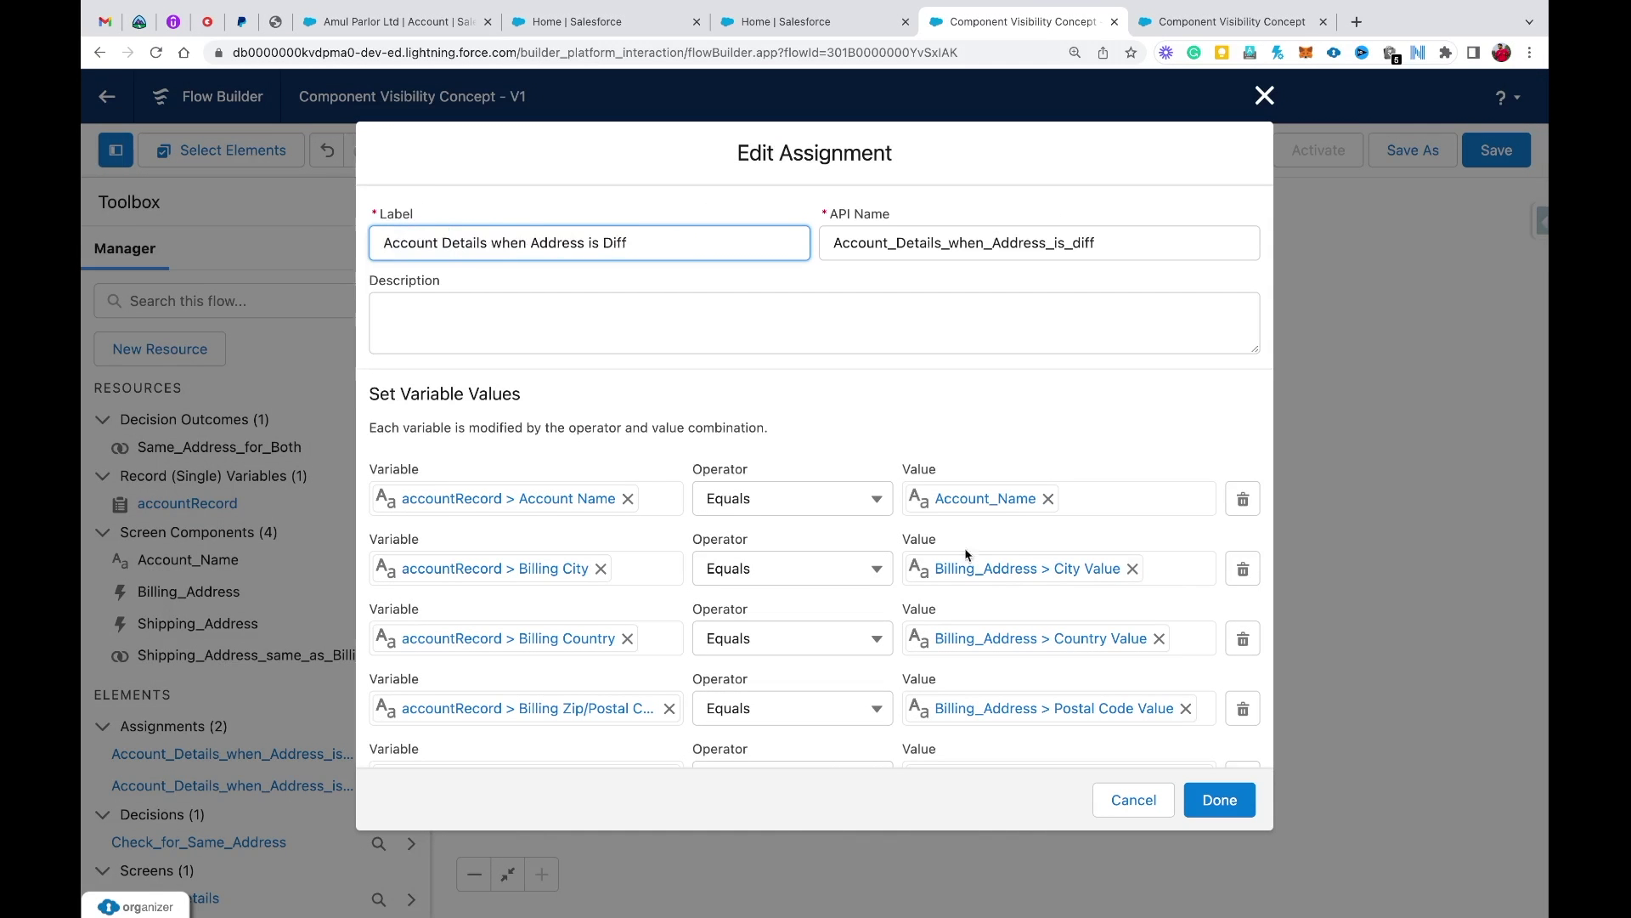
left_click(1207, 793)
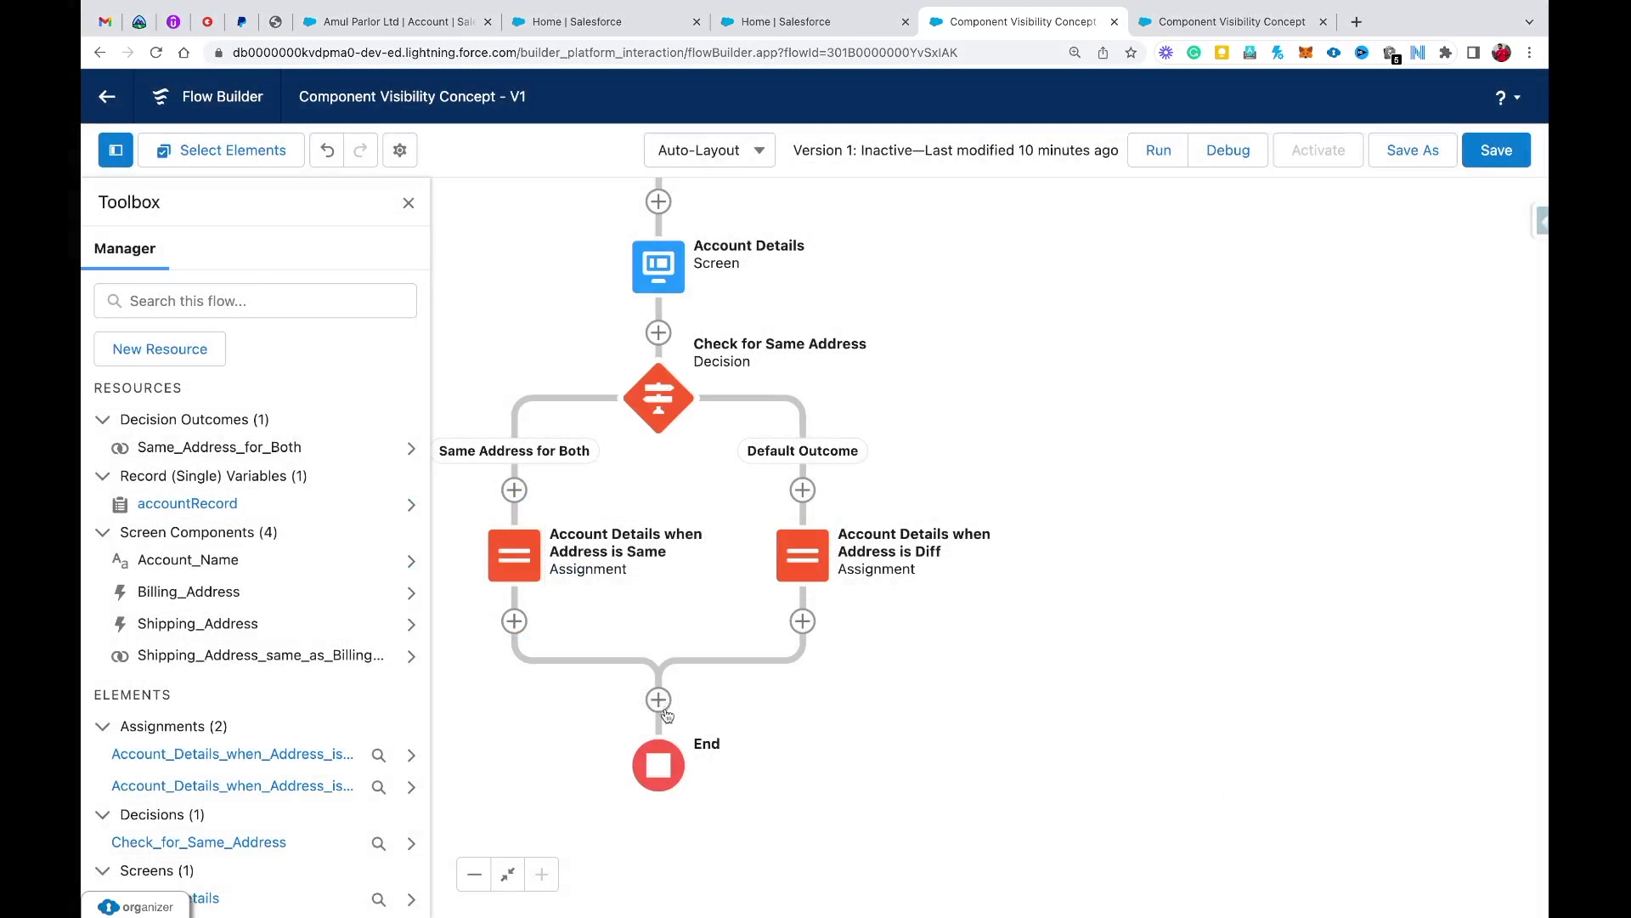
- Add a Create Records element after the two paths merge, labelled Create Account with API name Create_Account
left_click(660, 700)
scroll(1058, 706, "down", 5)
type("creat")
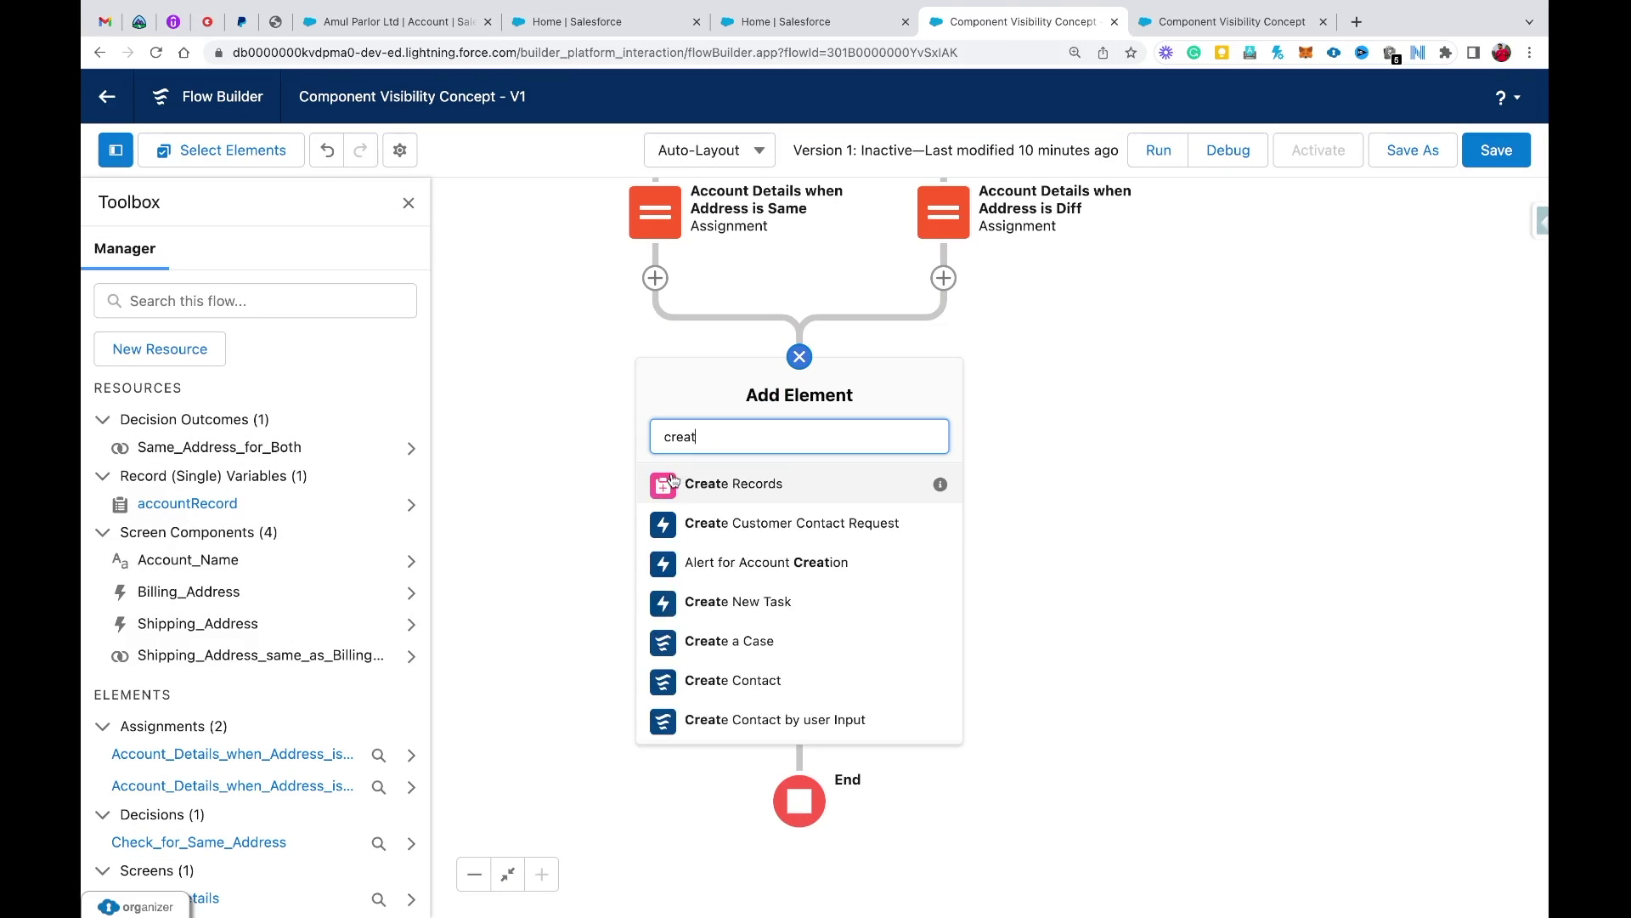
left_click(732, 498)
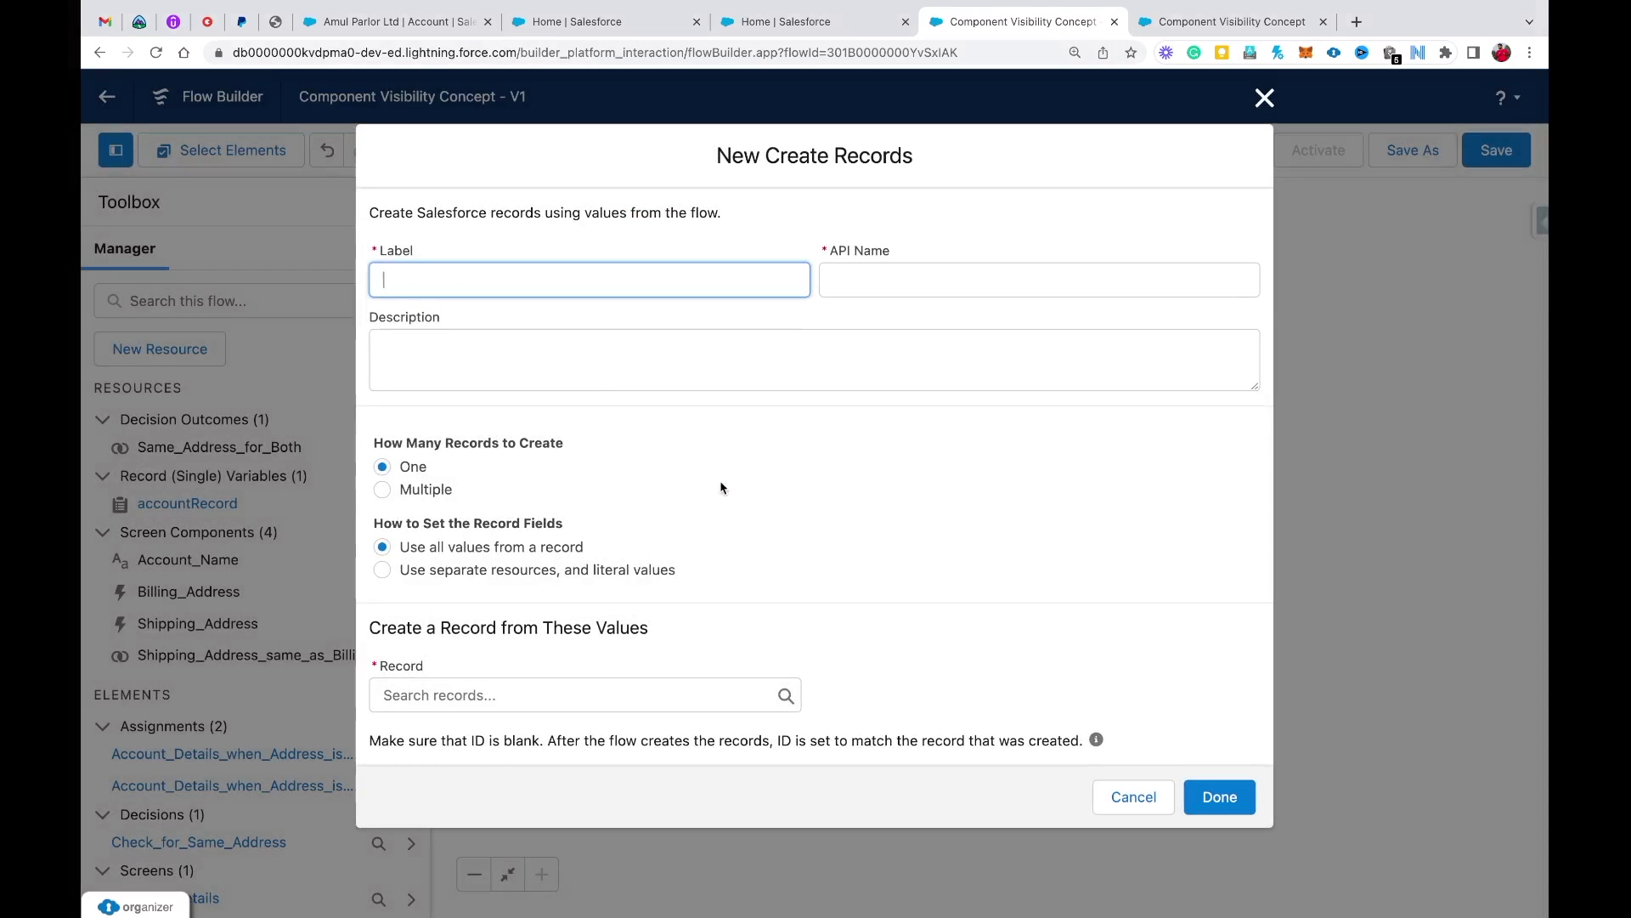
type("Account")
type("Create")
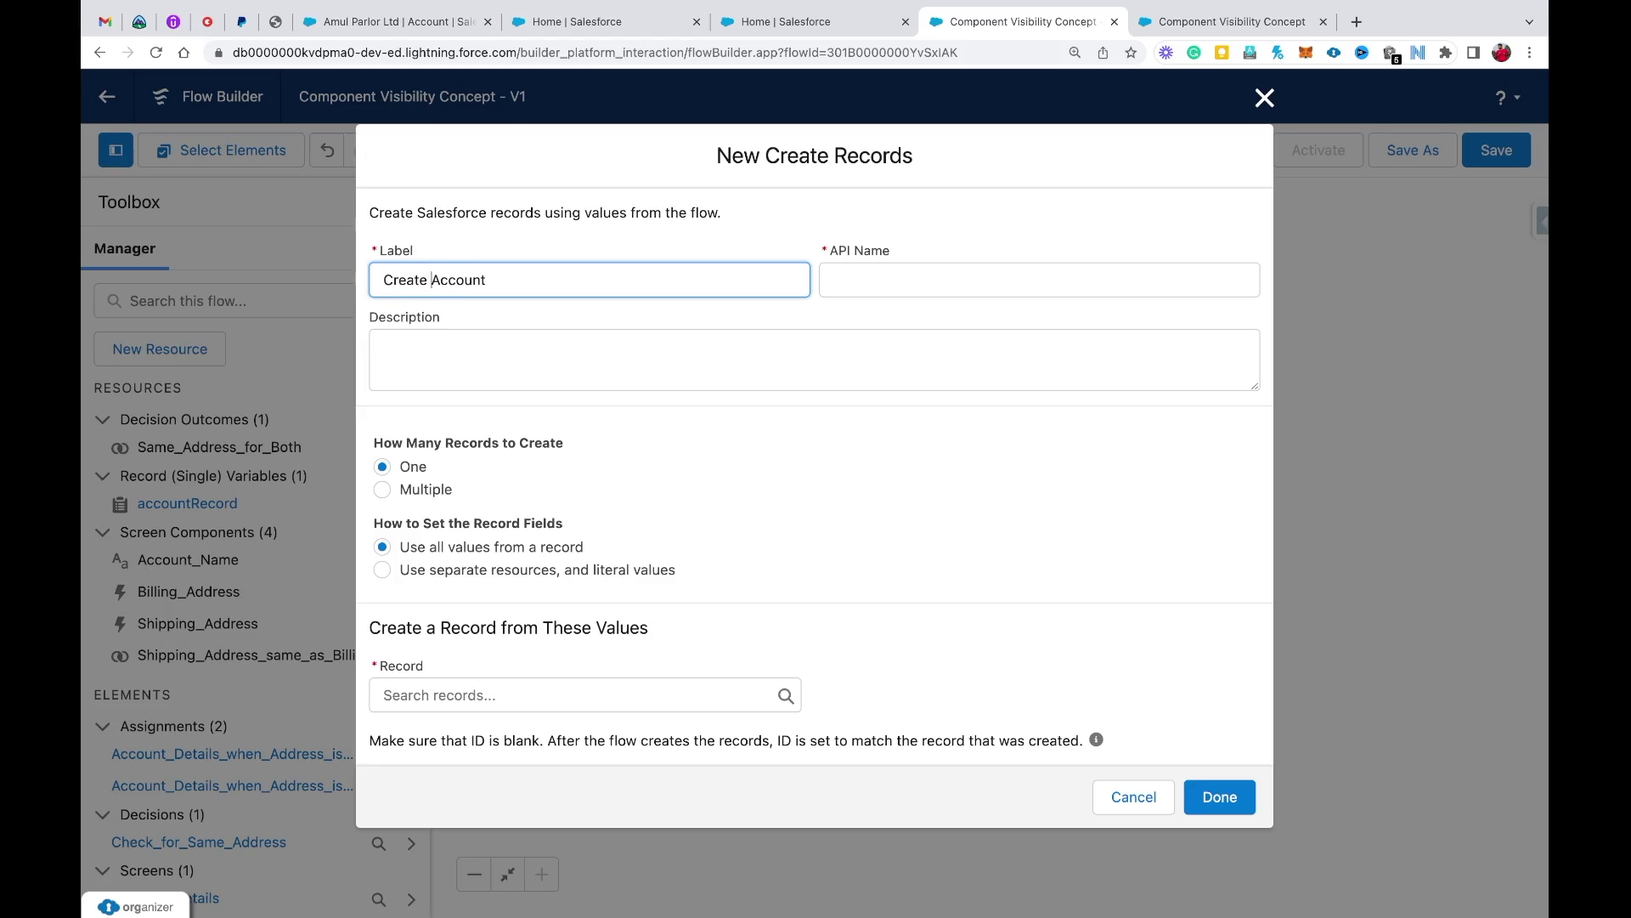
left_click(854, 283)
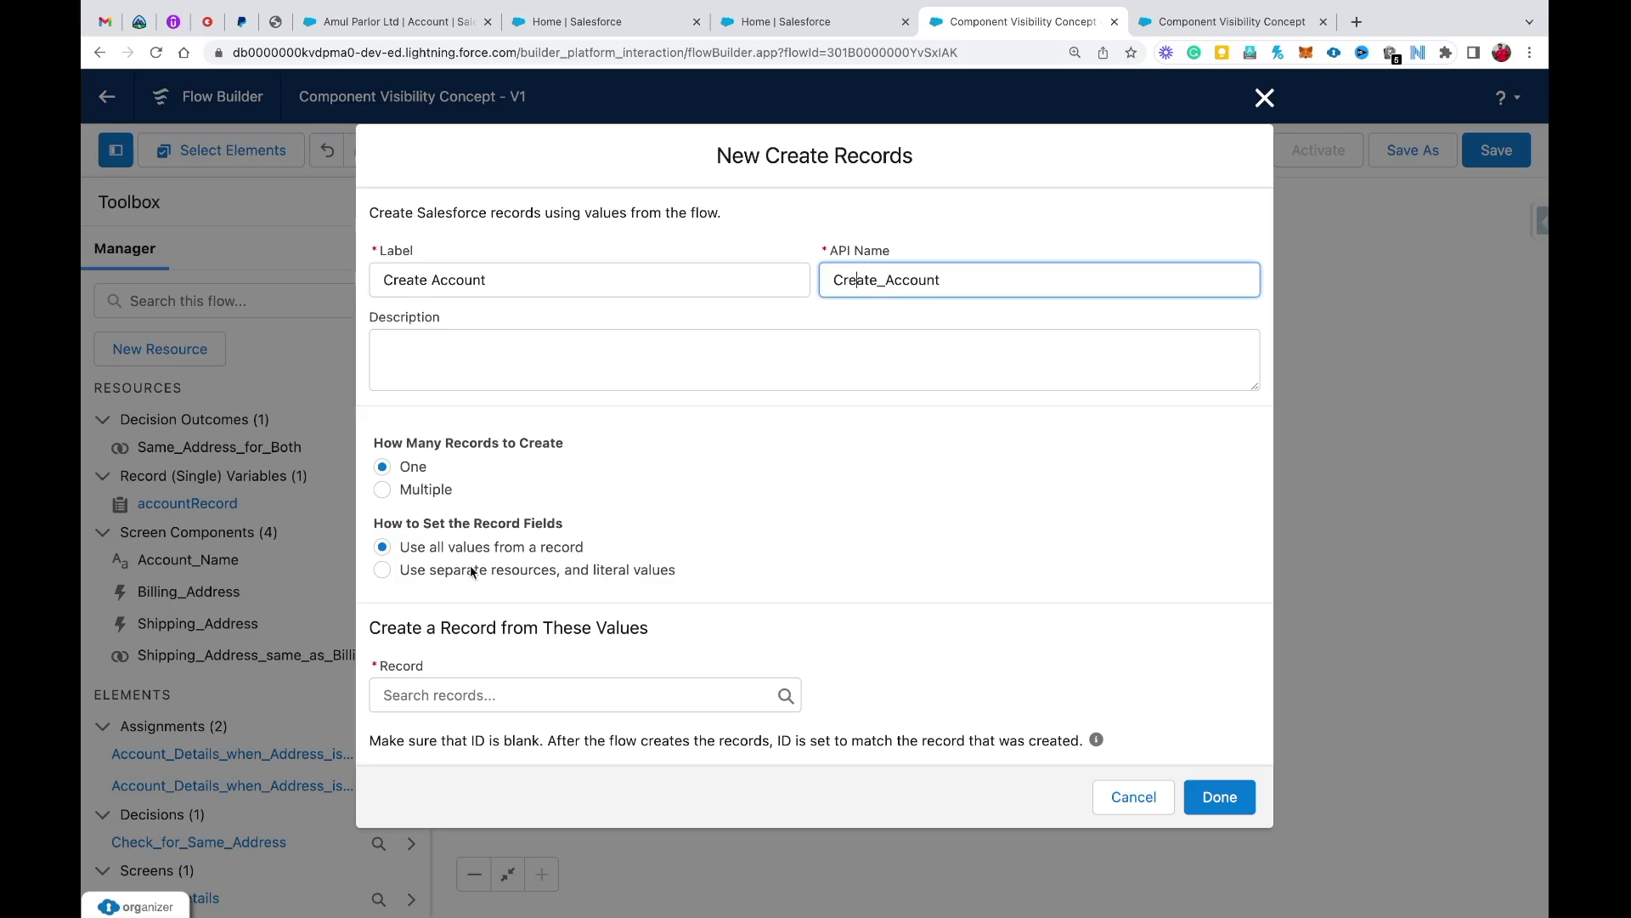
- Use accountRecord as the record to create and finish the Create Account element
left_click(456, 689)
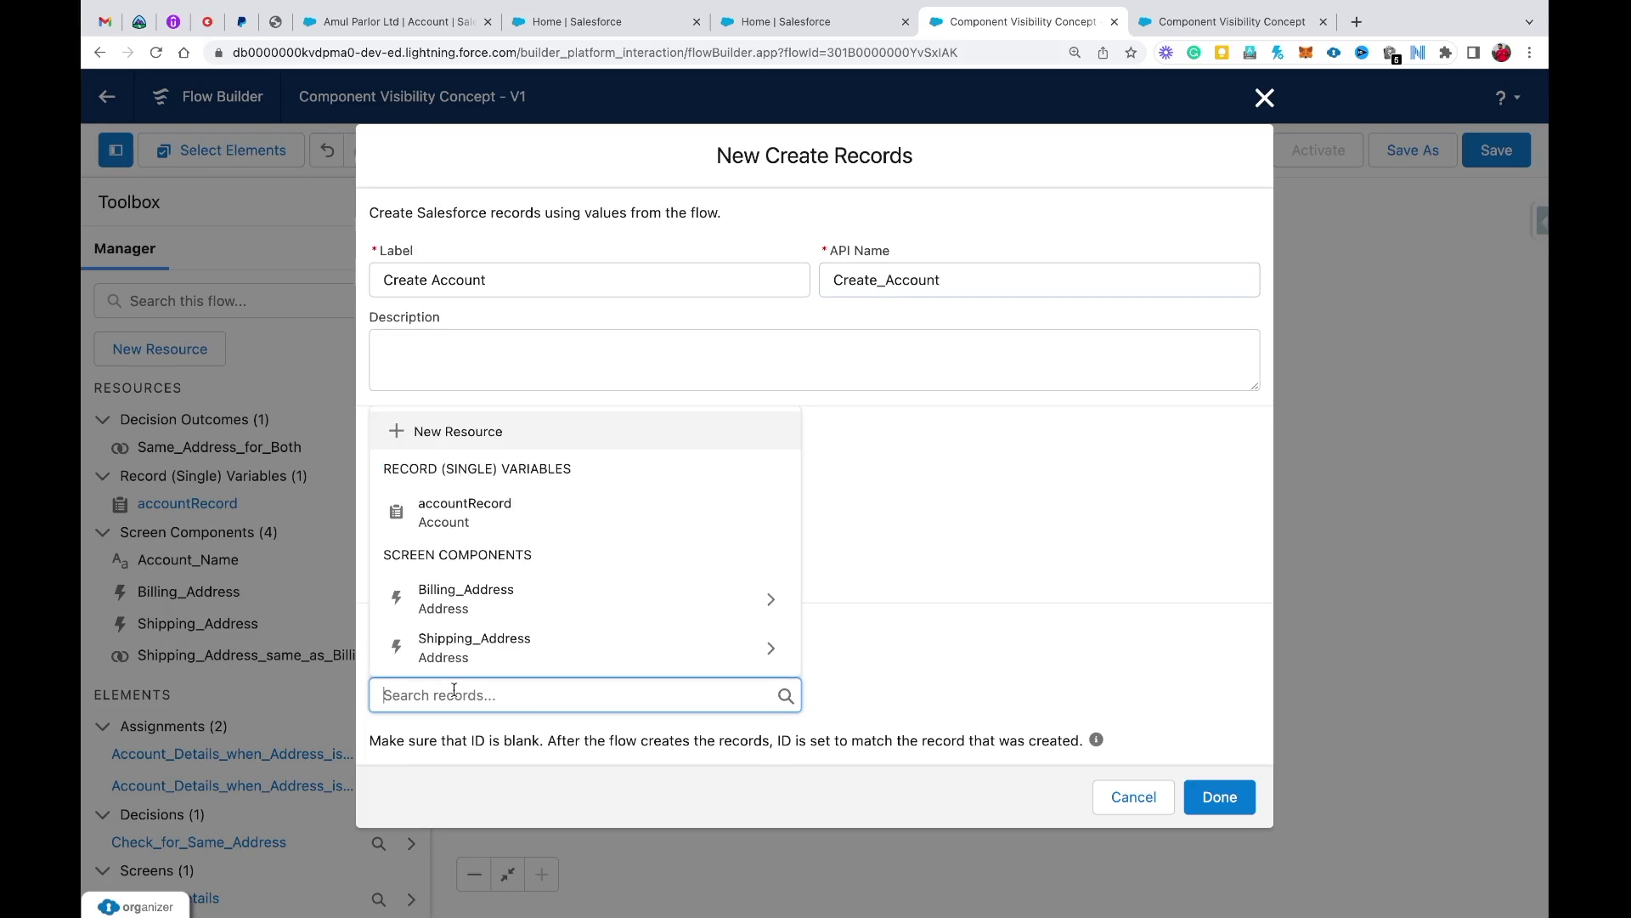
left_click(485, 526)
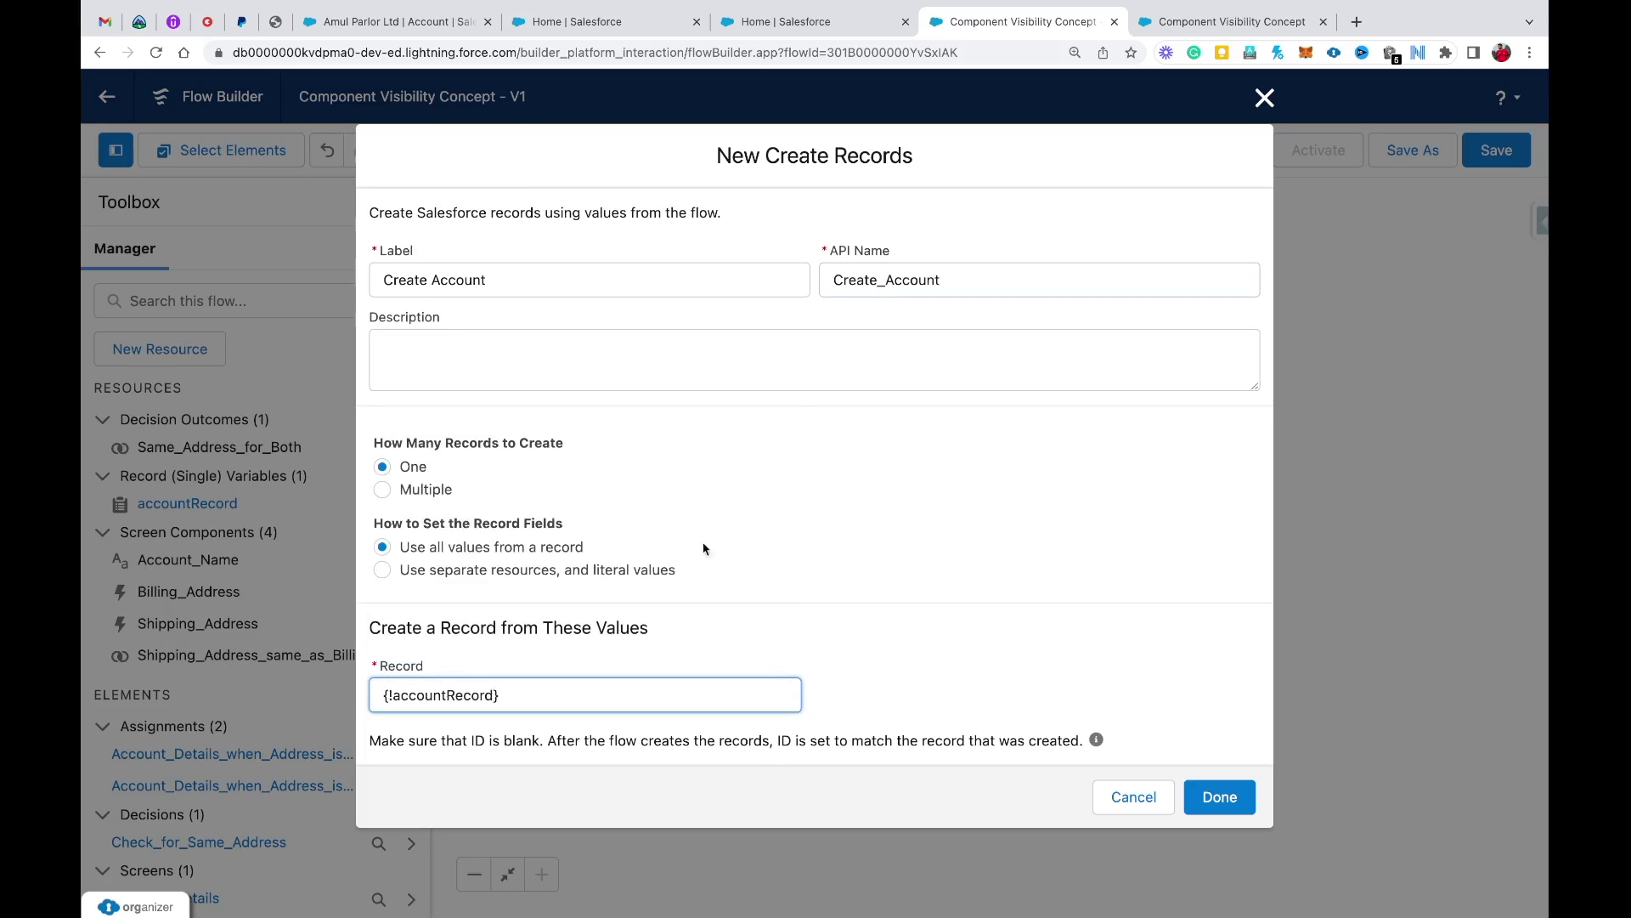
left_click(1220, 796)
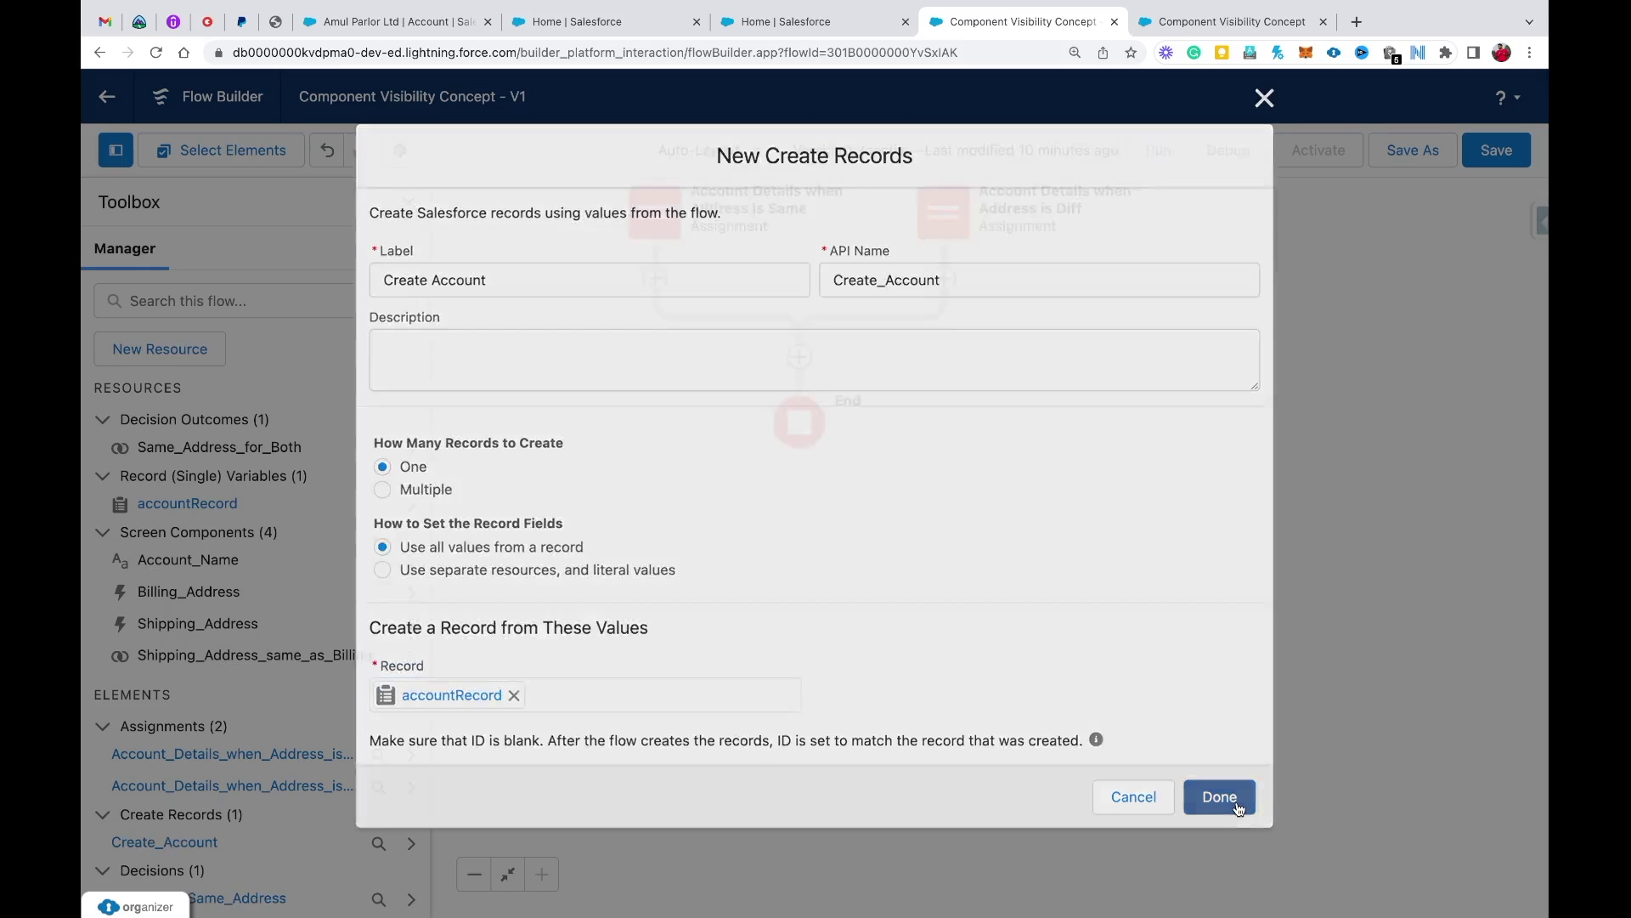
- Save the flow and run it in debug mode with the default debug options
left_click(1493, 151)
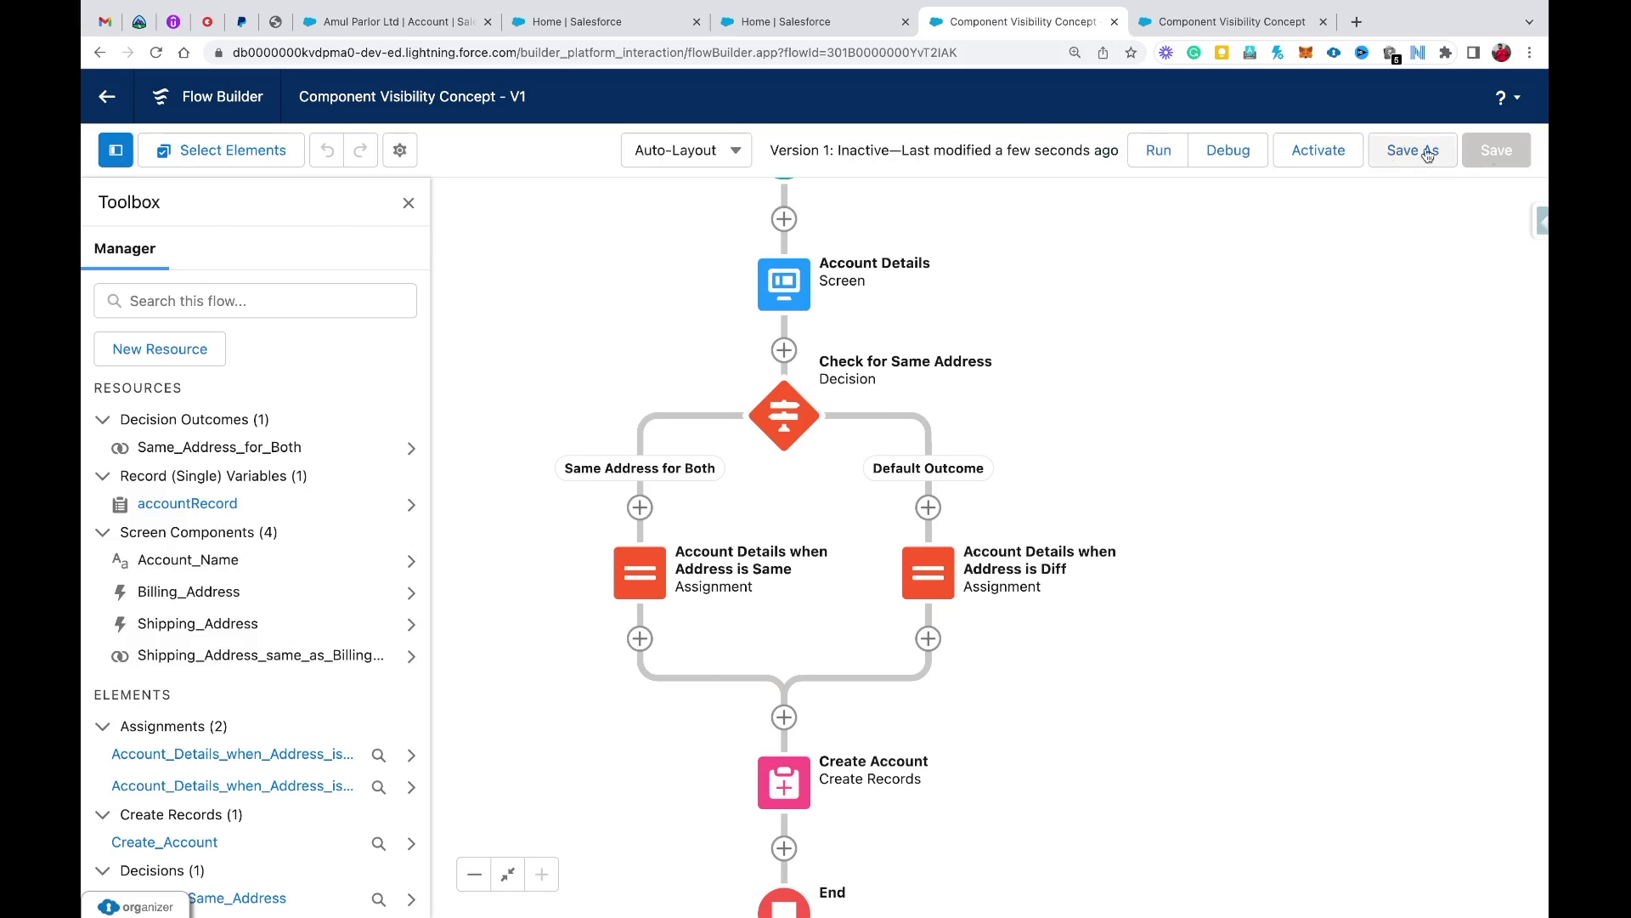
left_click(1249, 151)
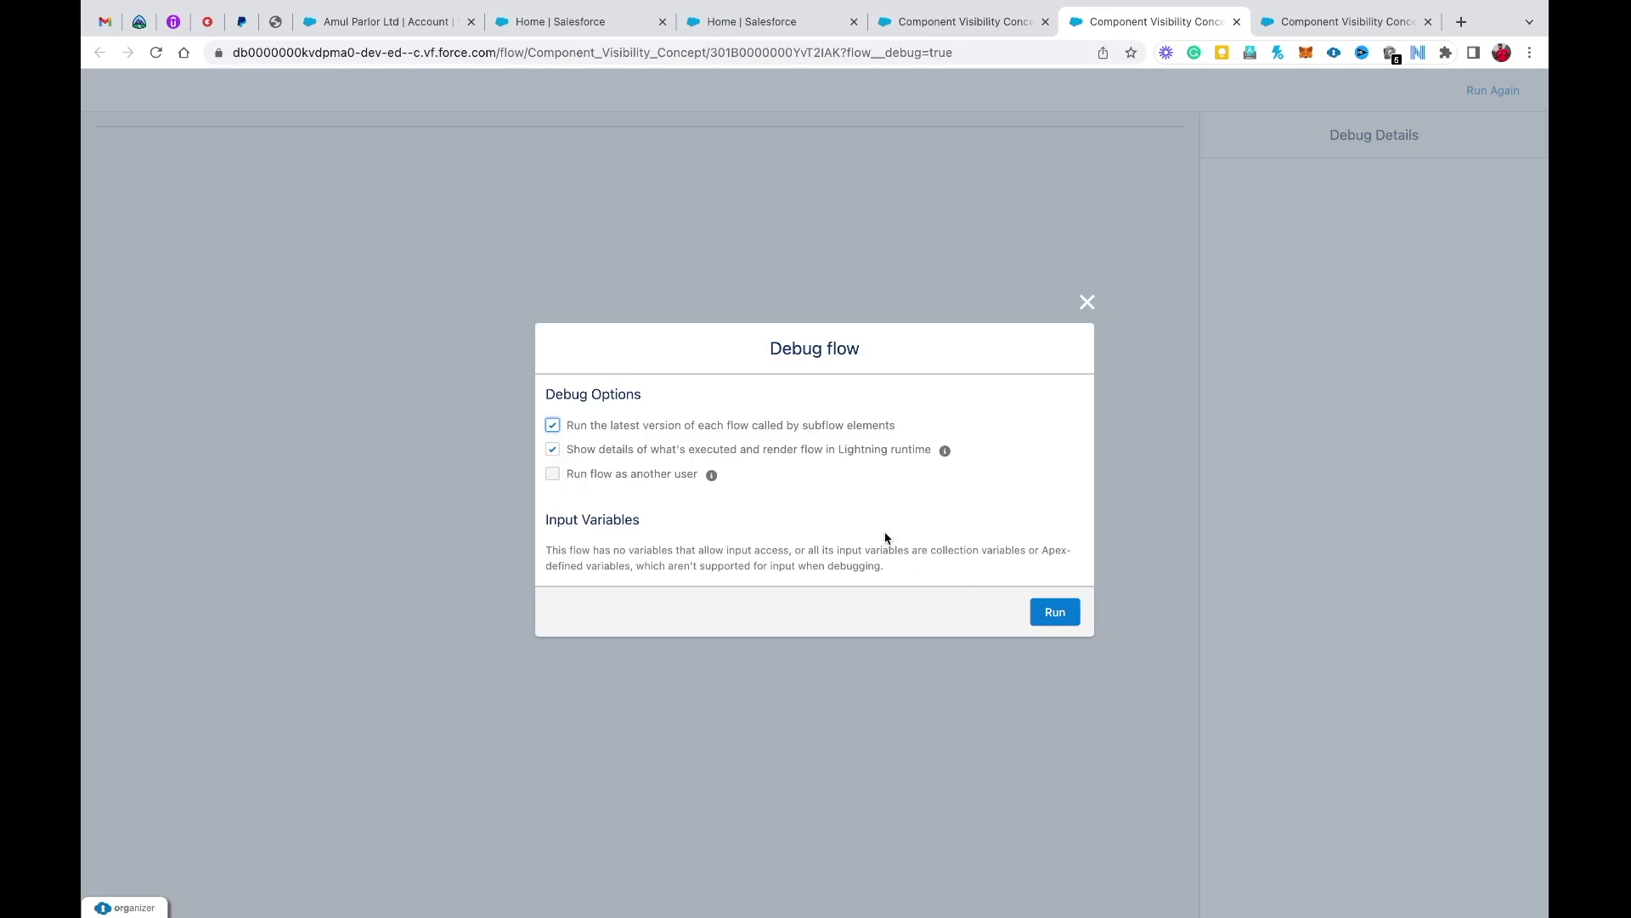
left_click(1055, 613)
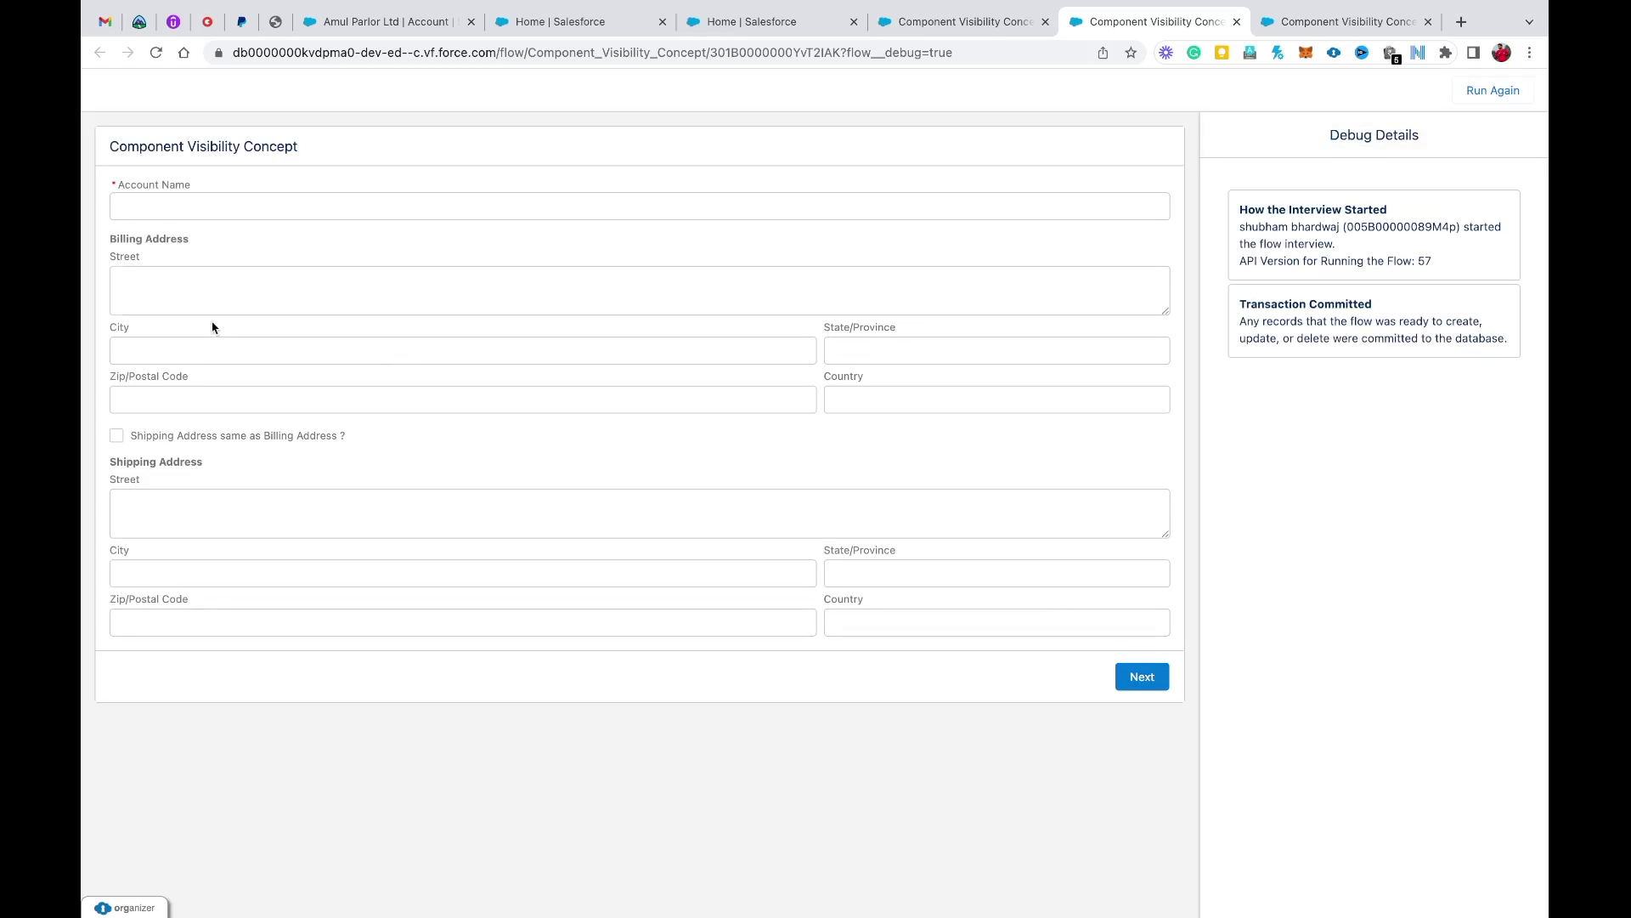
- Enter Amul Test 1 as the account name in the debug run
left_click(143, 207)
type("abcd")
key("BackSpace")
key("BackSpace")
key("BackSpace")
type("A")
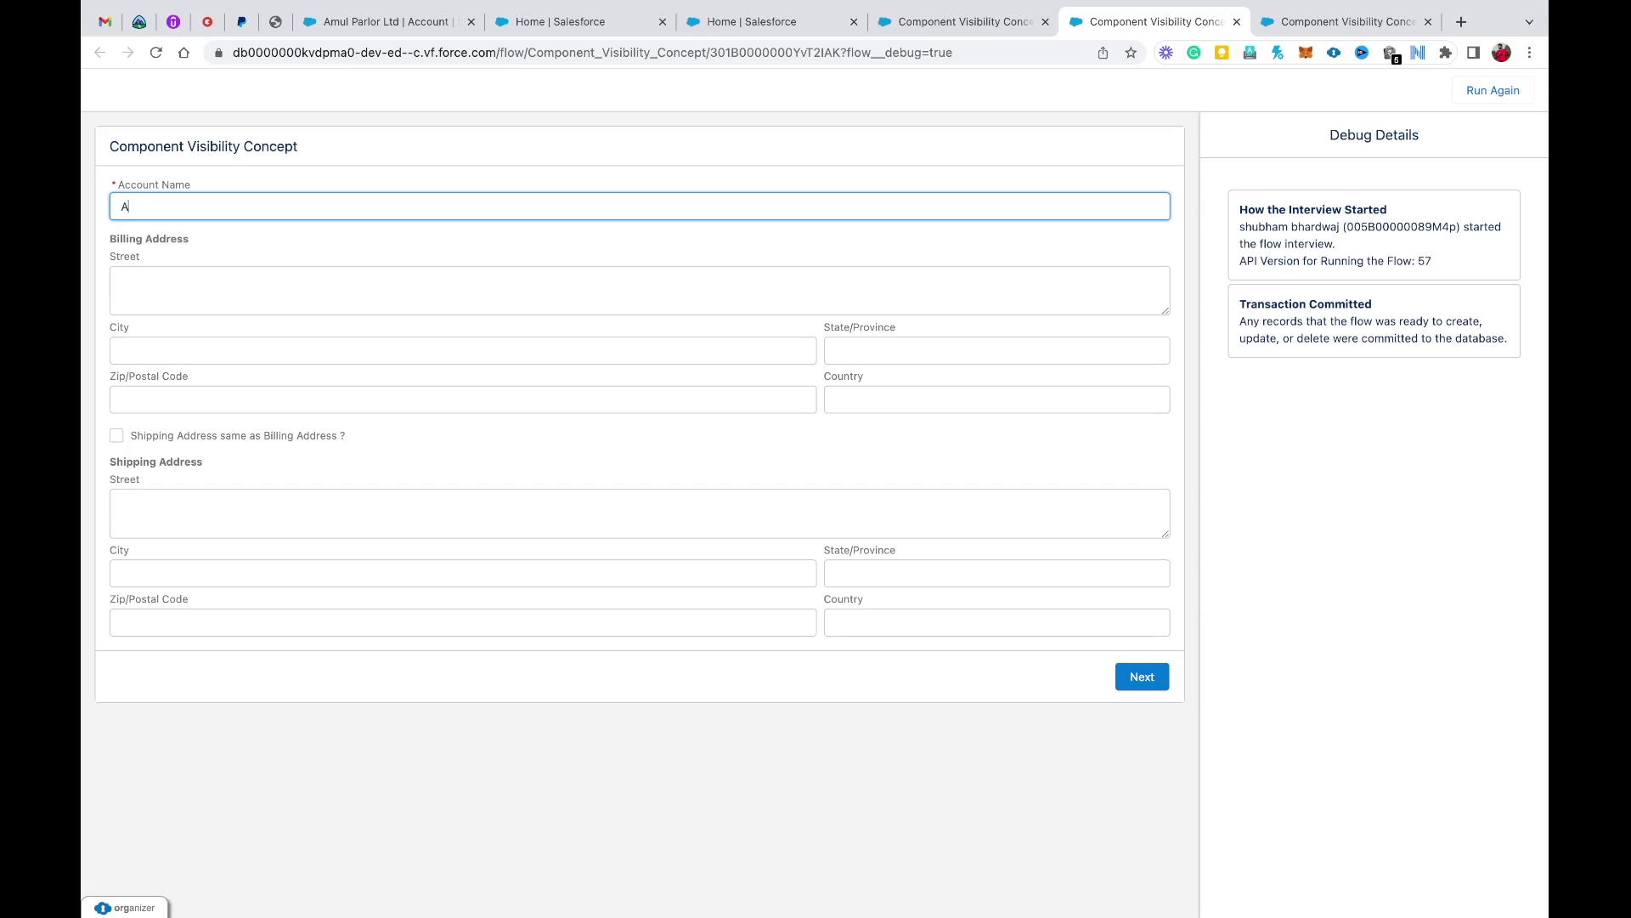
type("mul Test 1")
- Fill in the billing address with its street, city, state, country and postal code
left_click(199, 307)
type("Tarni Street")
key("Tab")
type("Meerut")
left_click(897, 343)
type("Uttar Pradesh")
left_click(911, 399)
type("India")
left_click(176, 398)
type("250110")
left_click(619, 447)
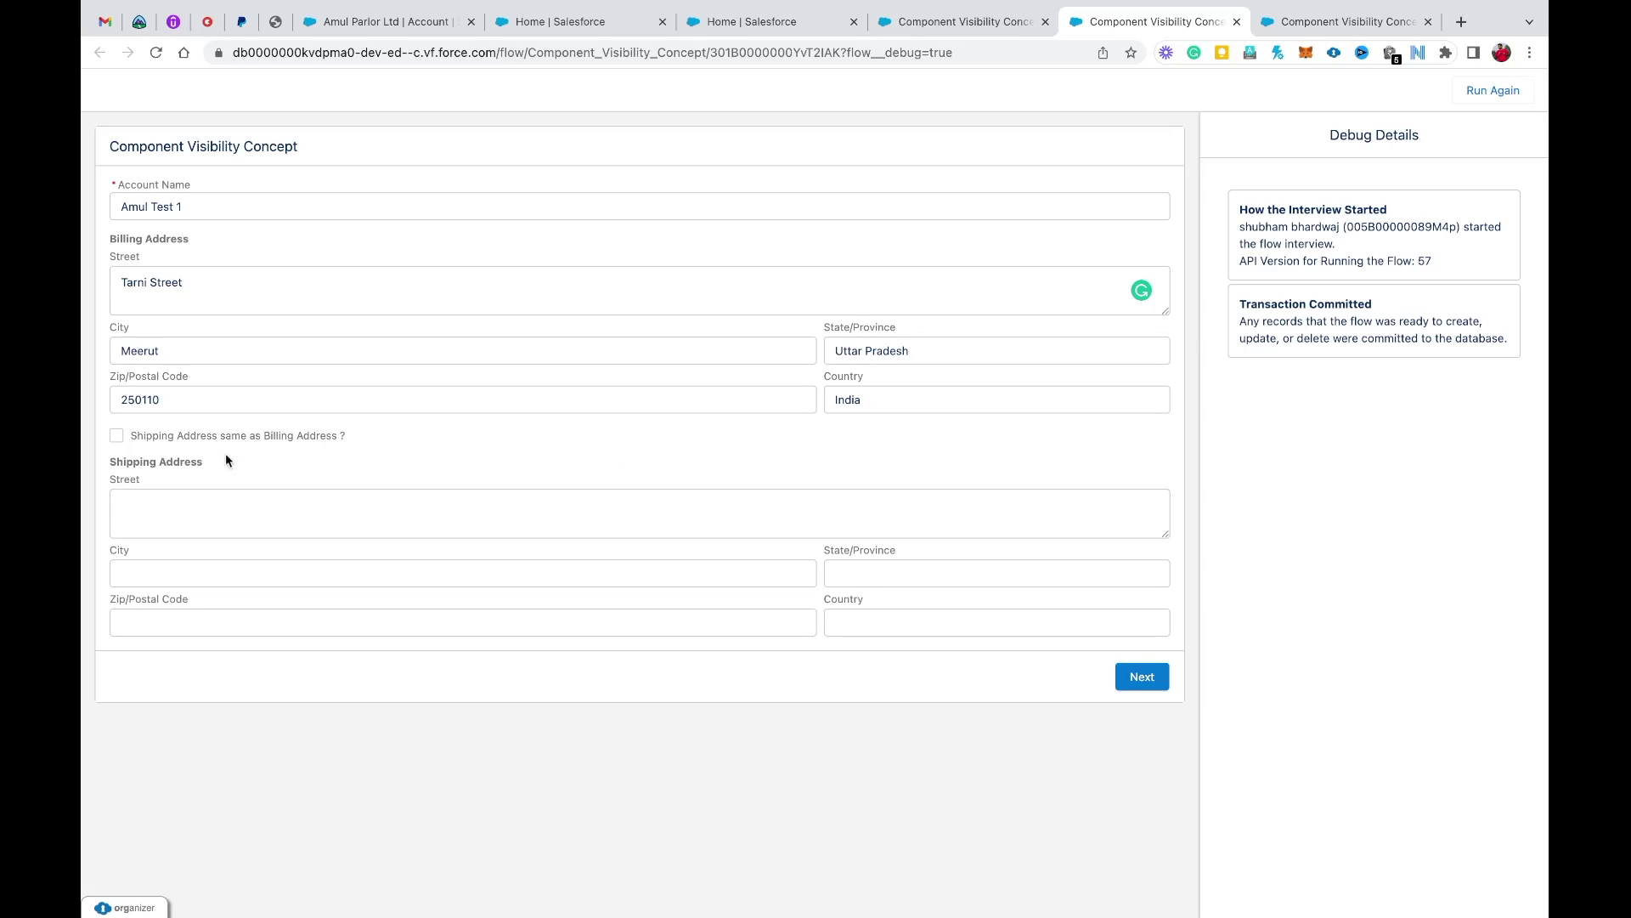
- Mark the shipping address as same as billing, submit the screen and examine the Create Account error in the debug details
left_click(116, 436)
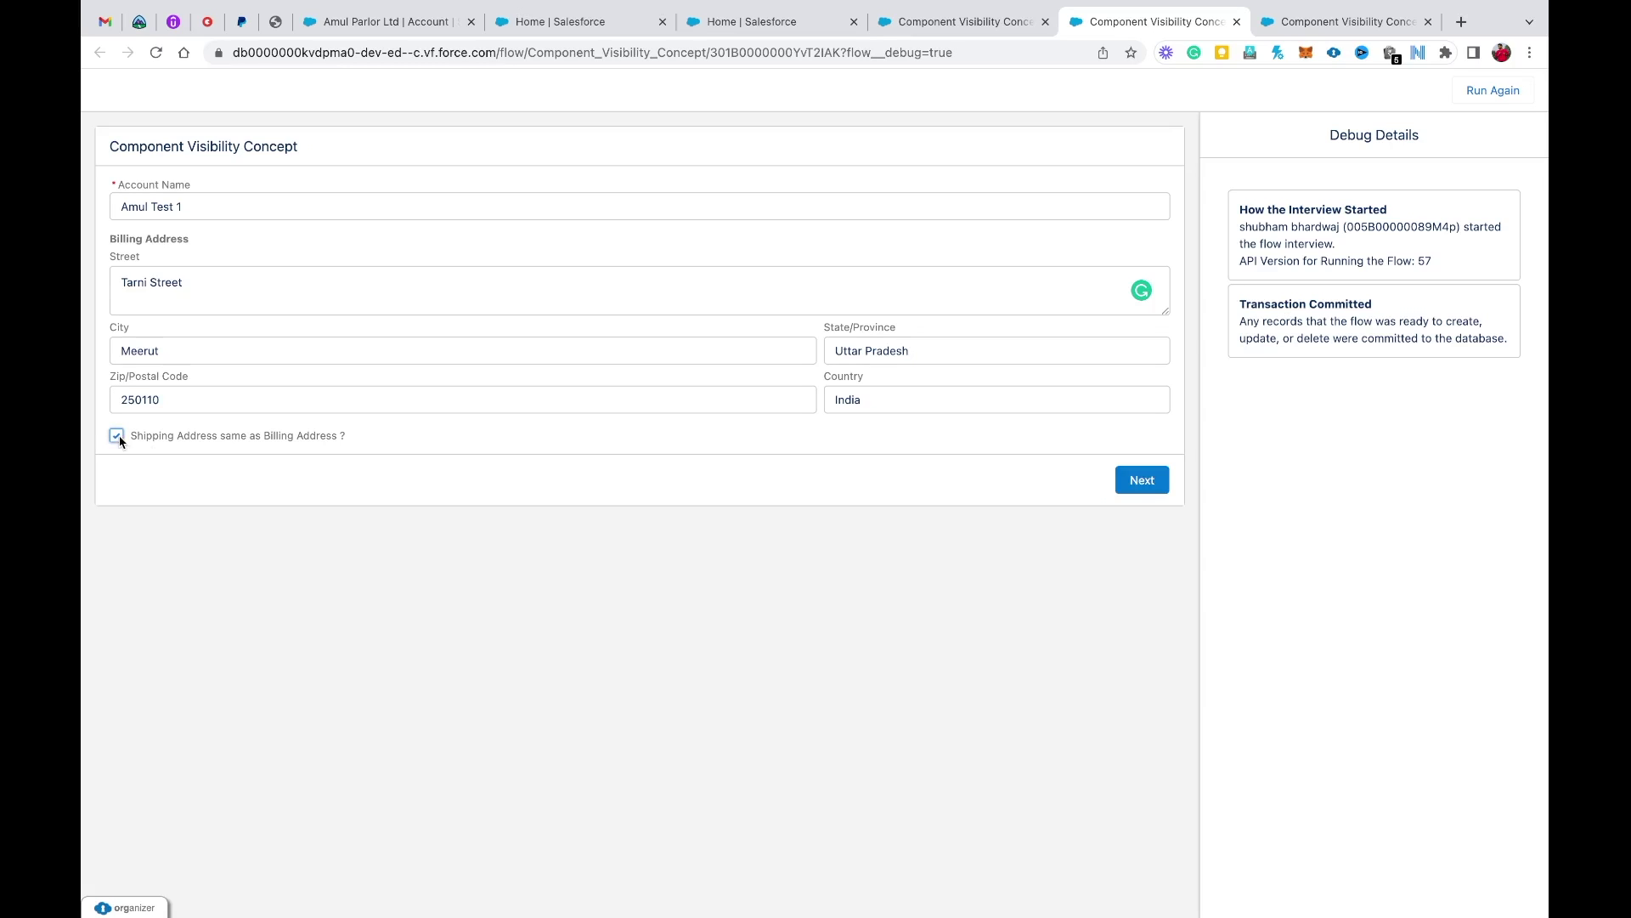
left_click(1146, 476)
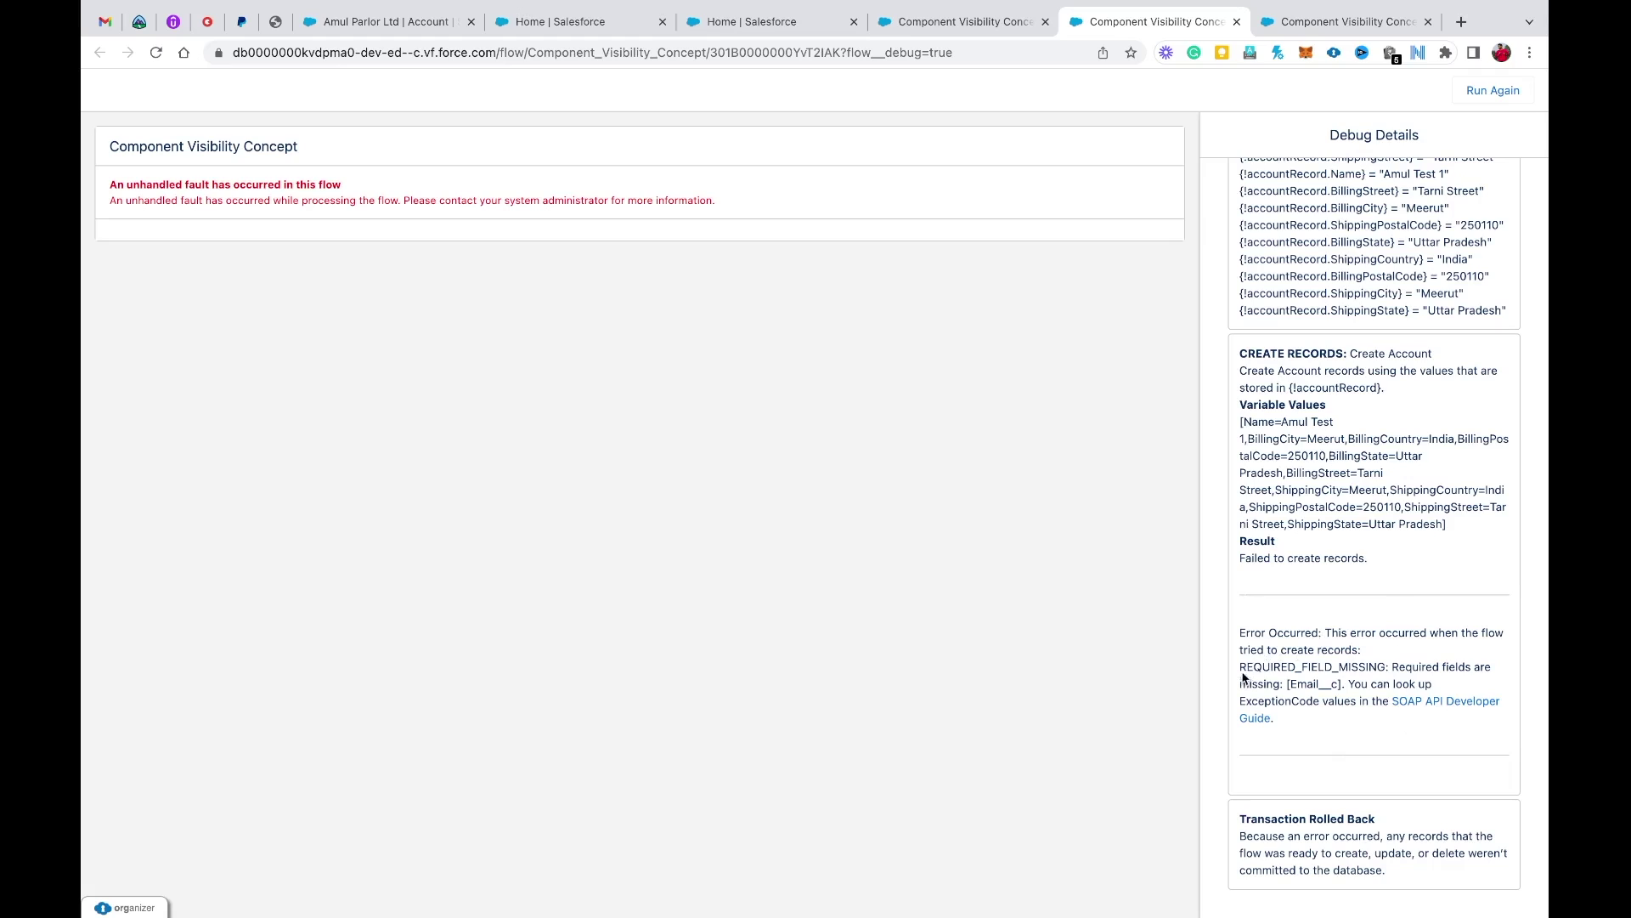
left_click_drag(1240, 667, 1389, 667)
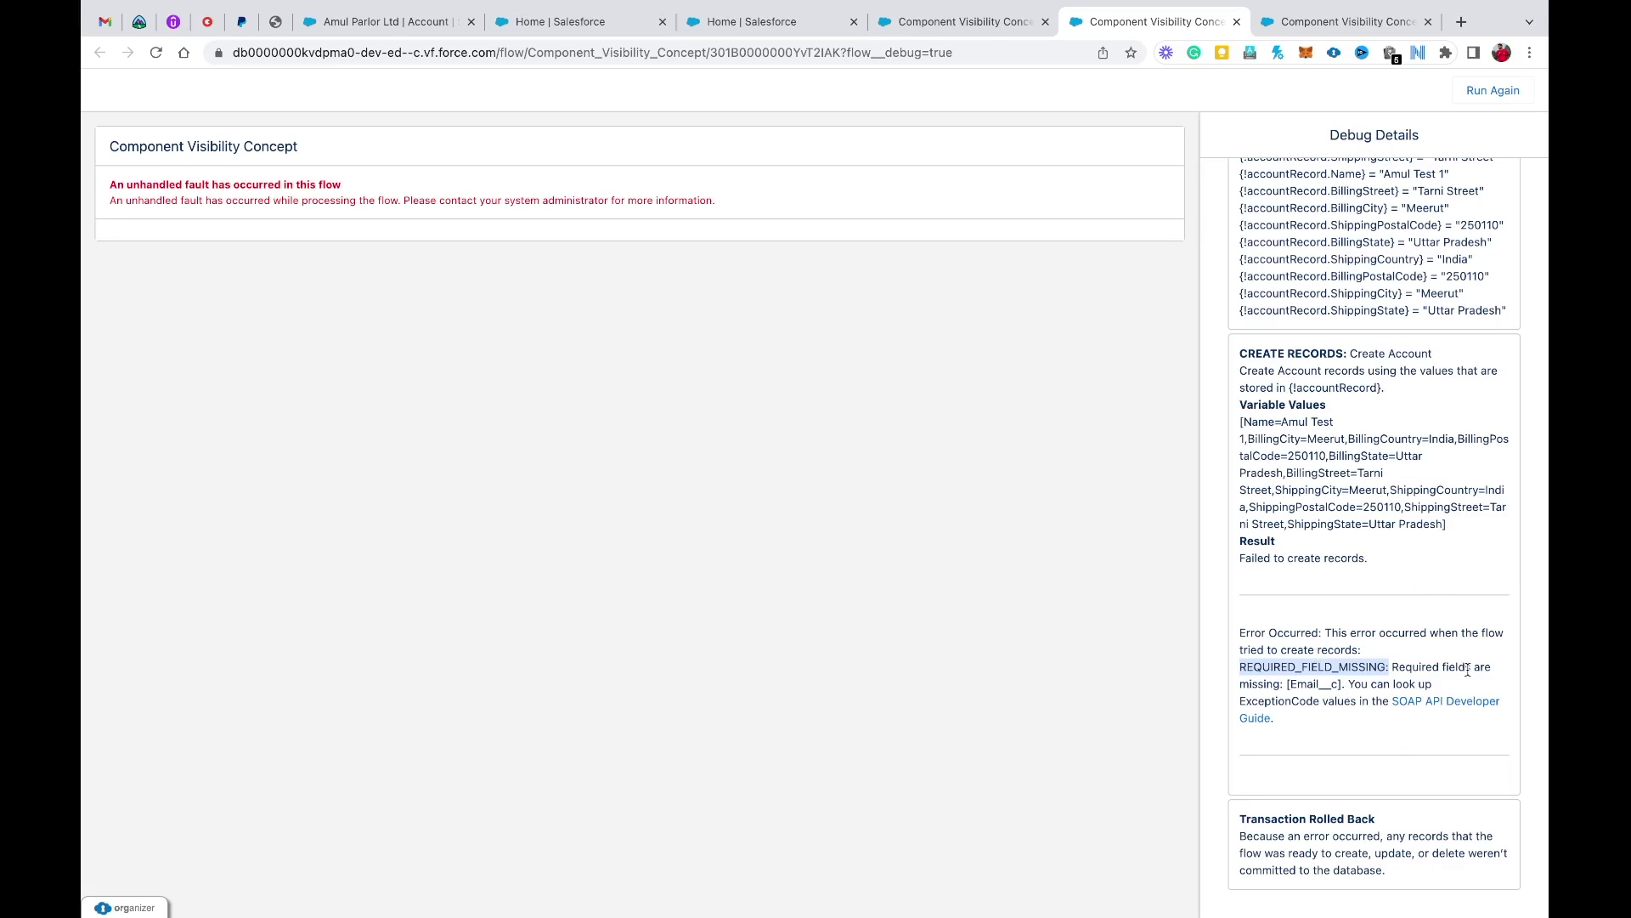
left_click(1390, 754)
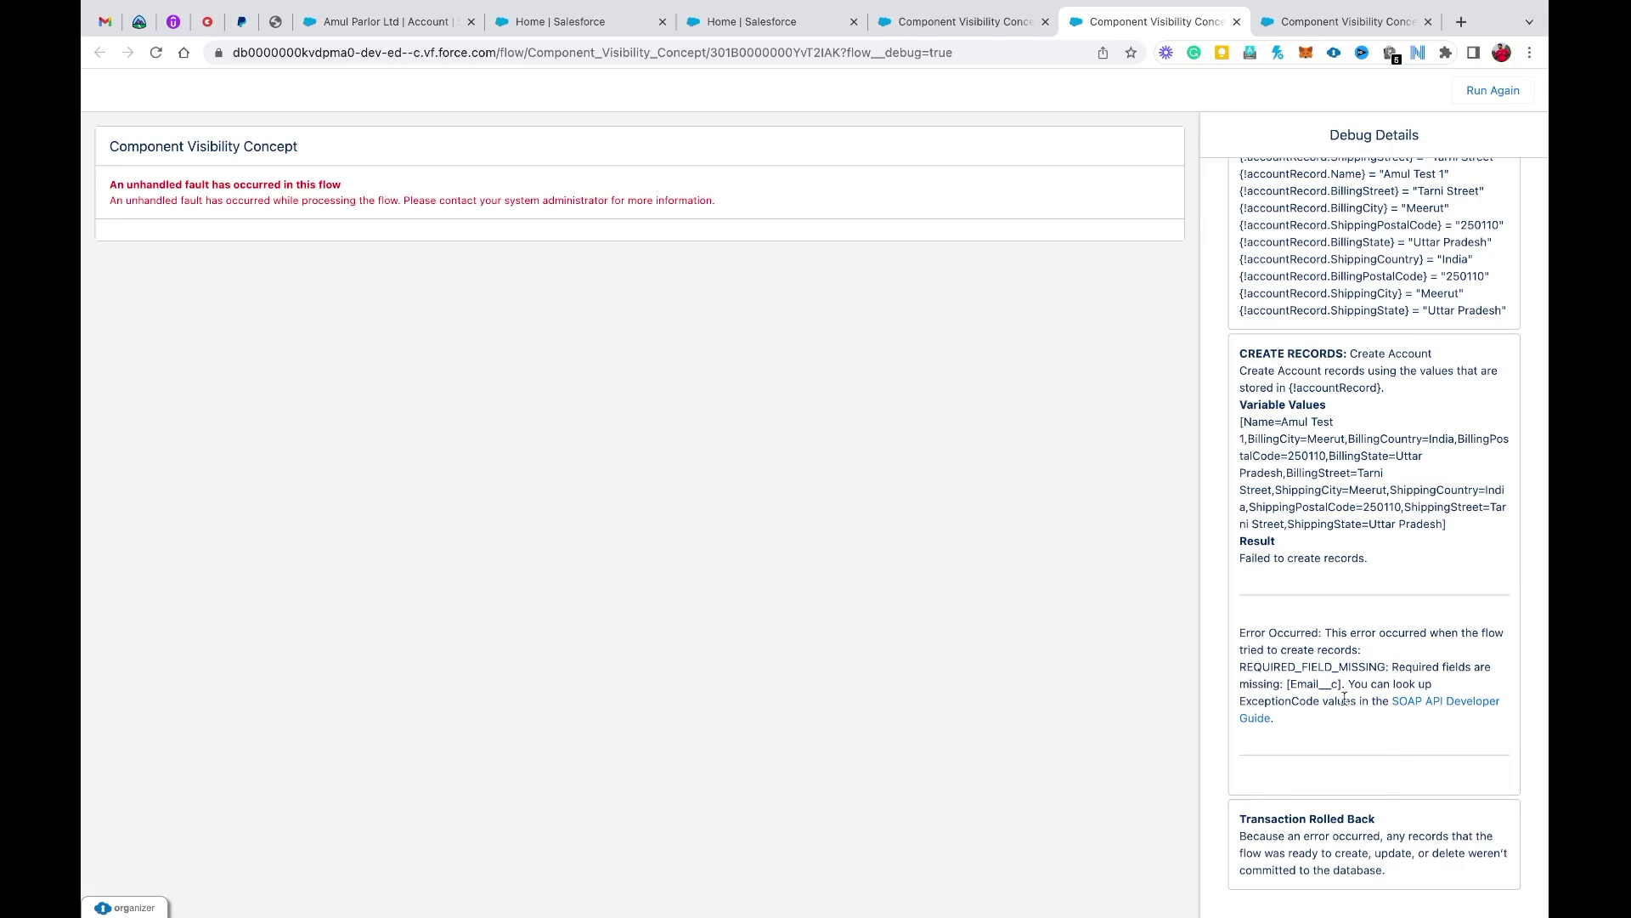
double_click(1303, 669)
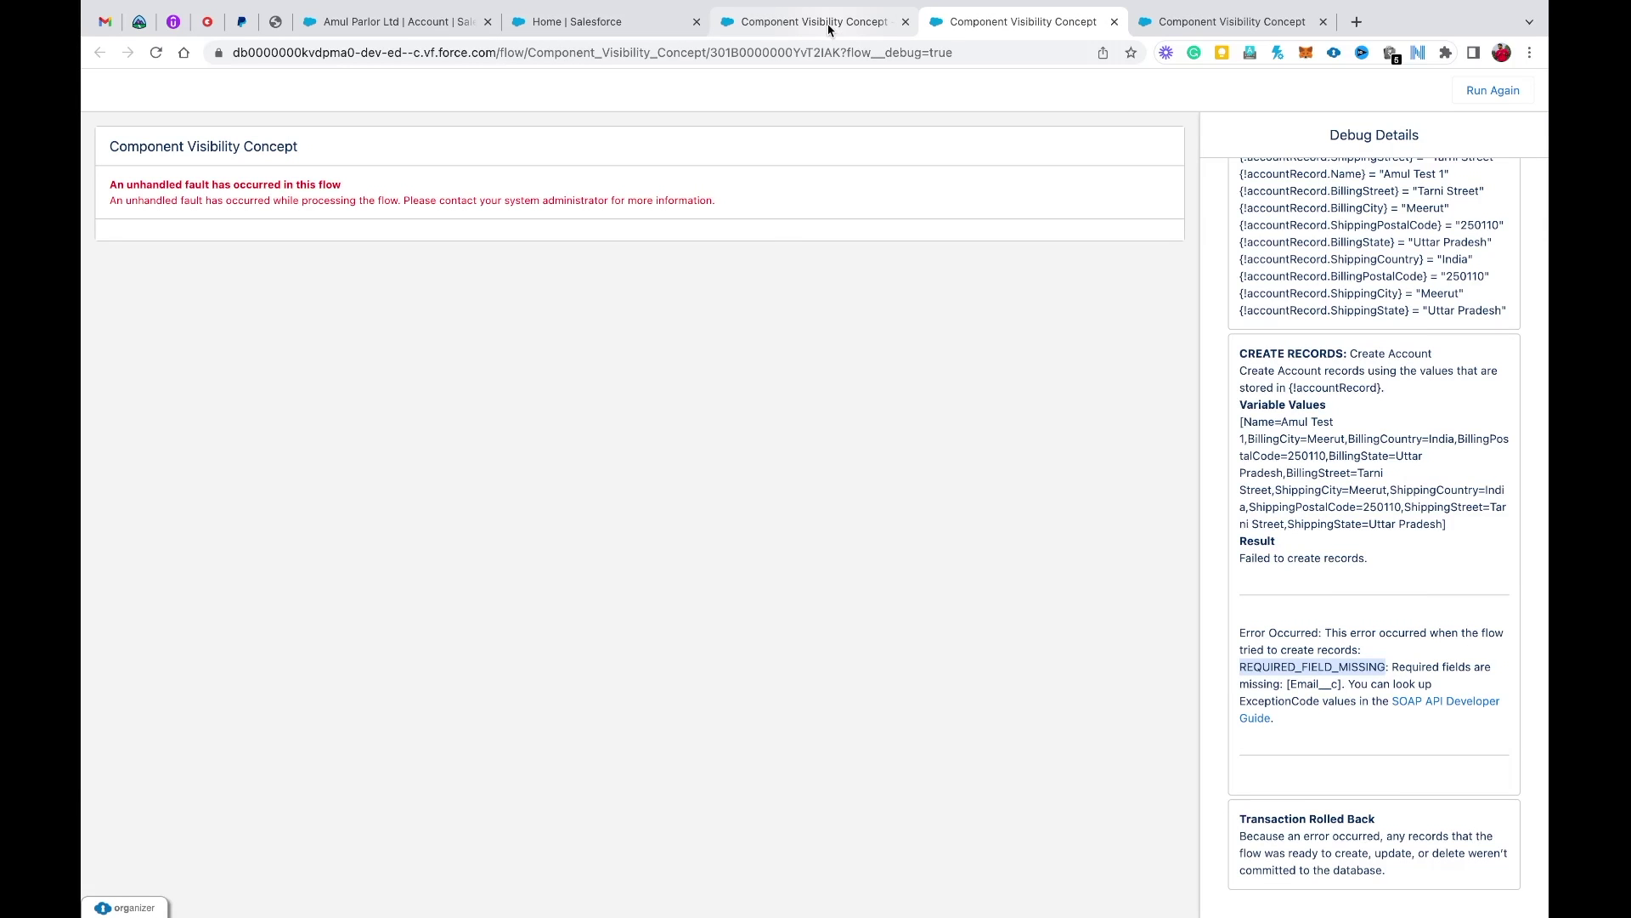
- Switch to Salesforce Setup and open the Account object from the Object Manager
left_click(777, 24)
left_click(635, 24)
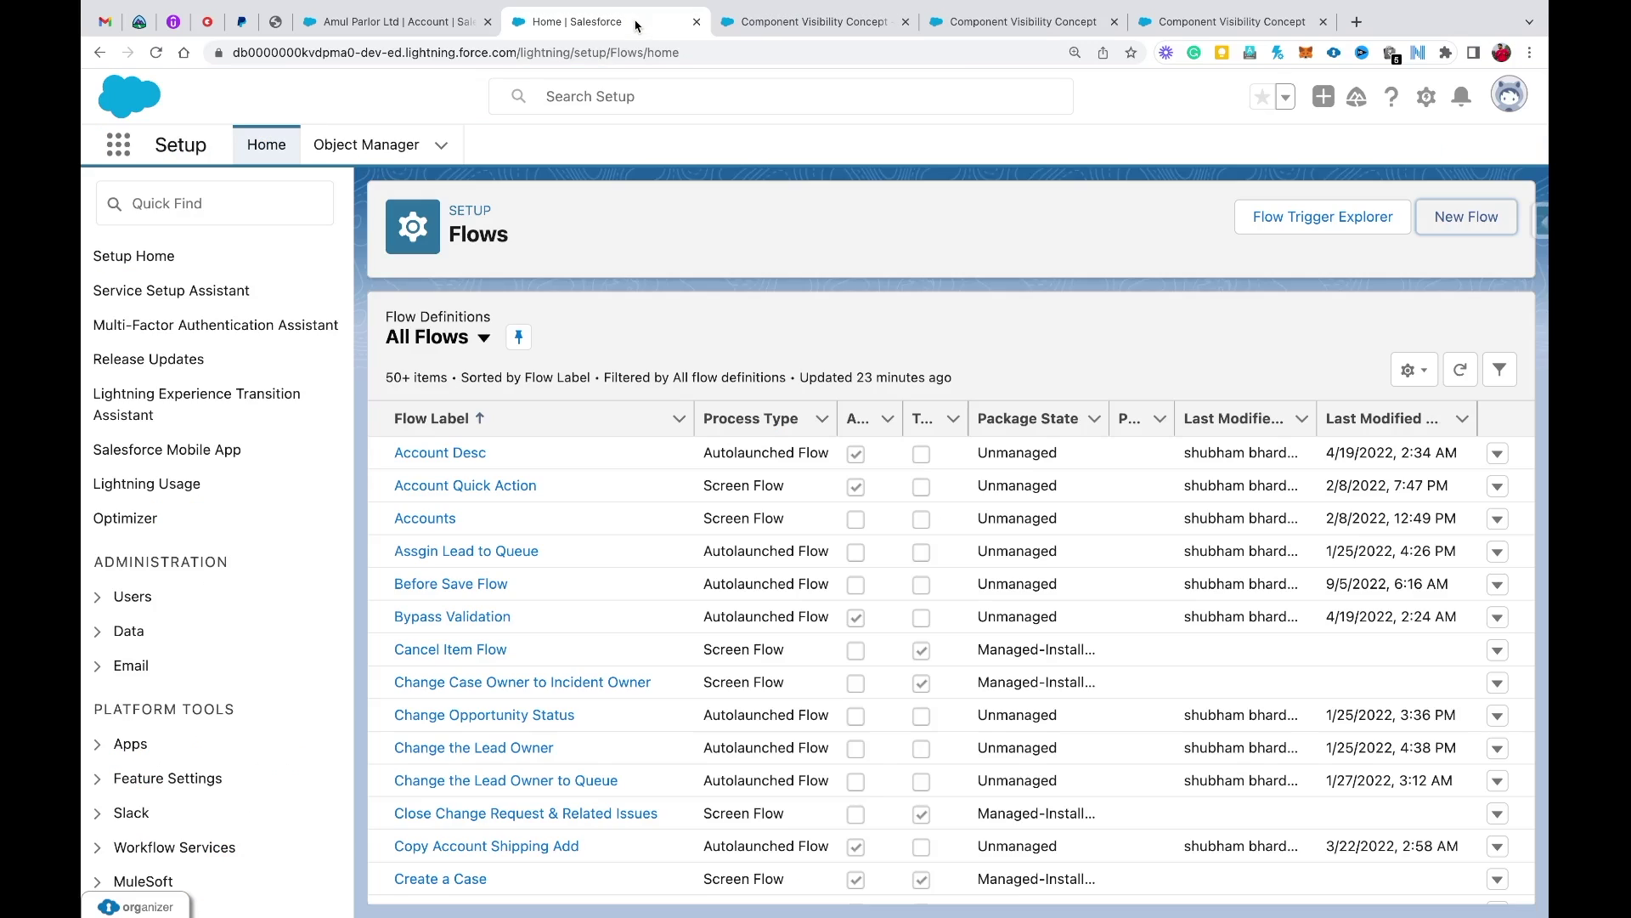
left_click(365, 142)
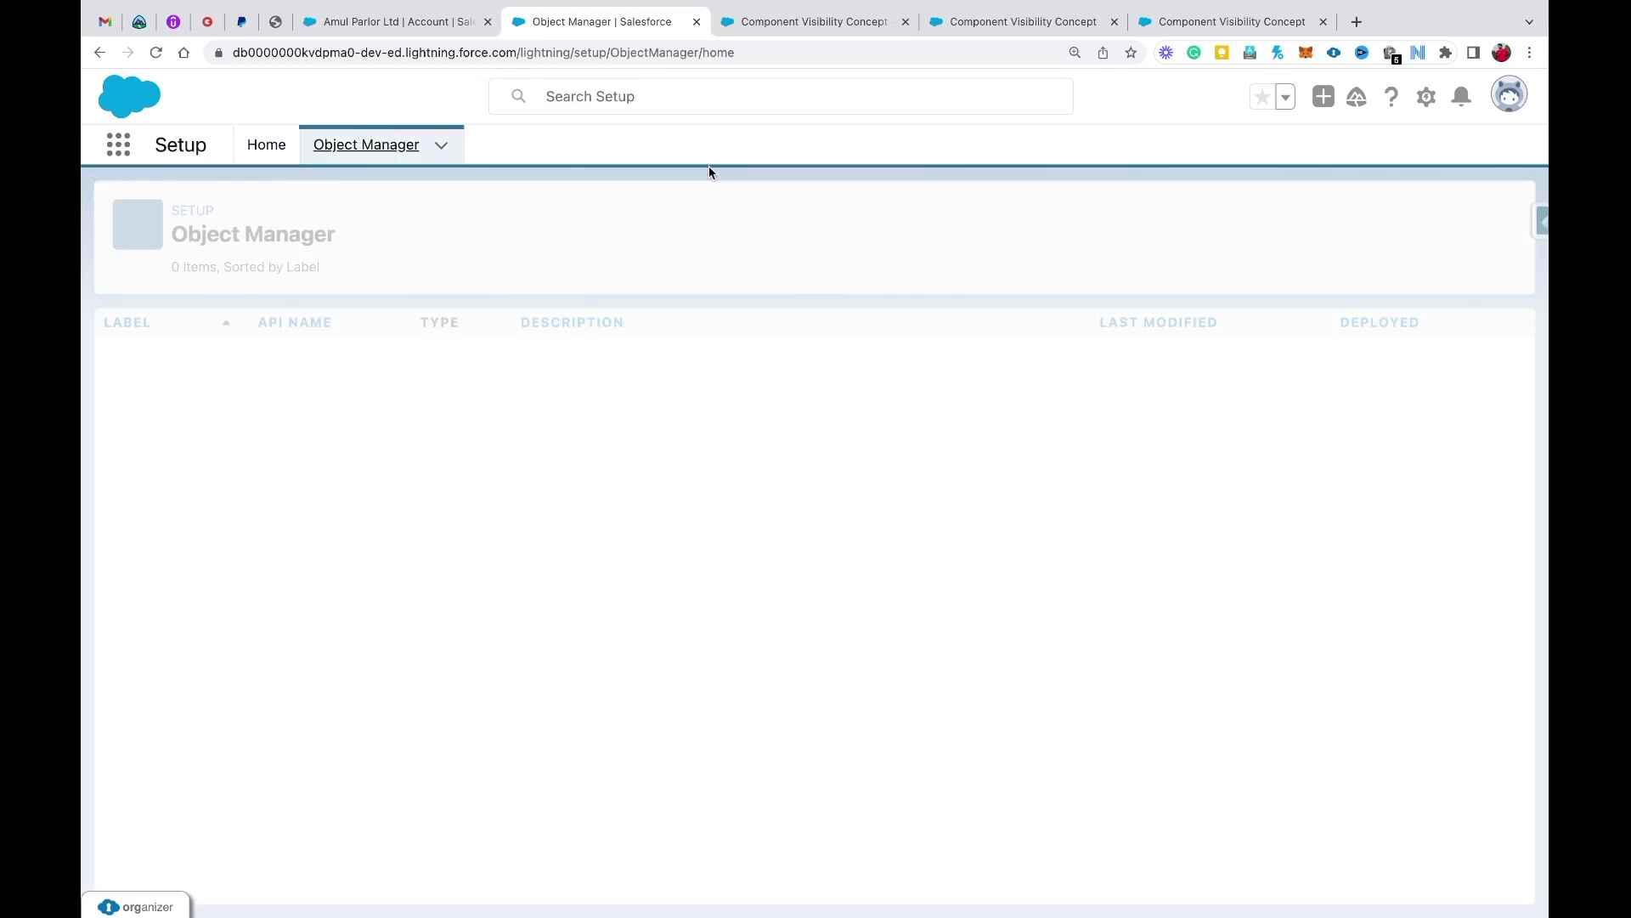
left_click(1134, 217)
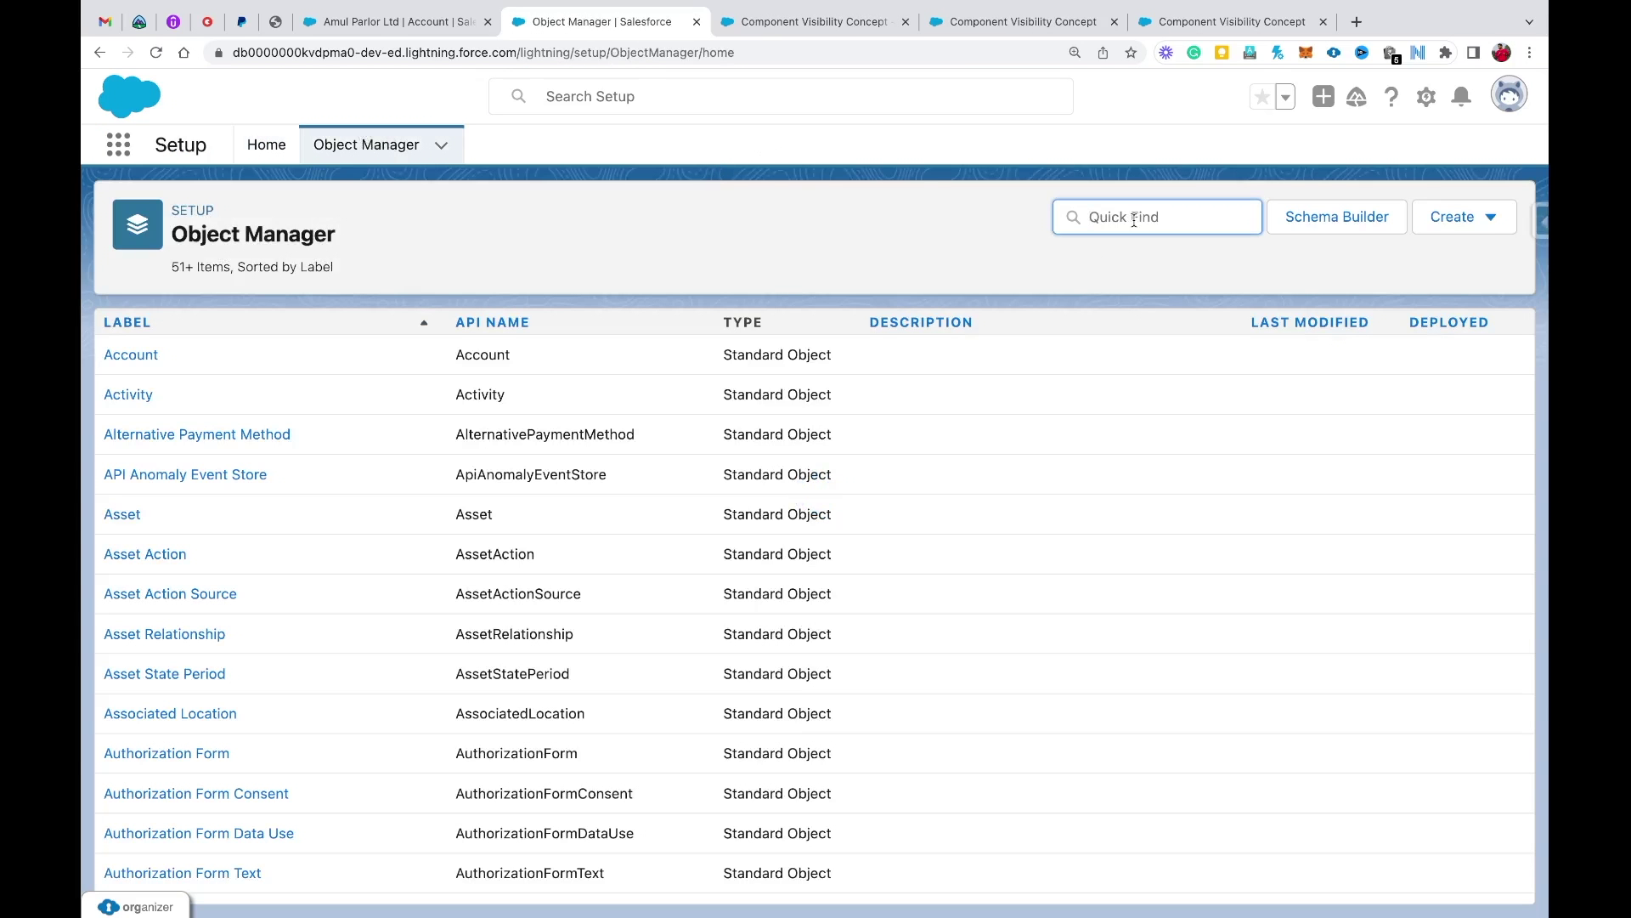
type("acc")
key("BackSpace")
key("BackSpace")
type("ac")
left_click(138, 356)
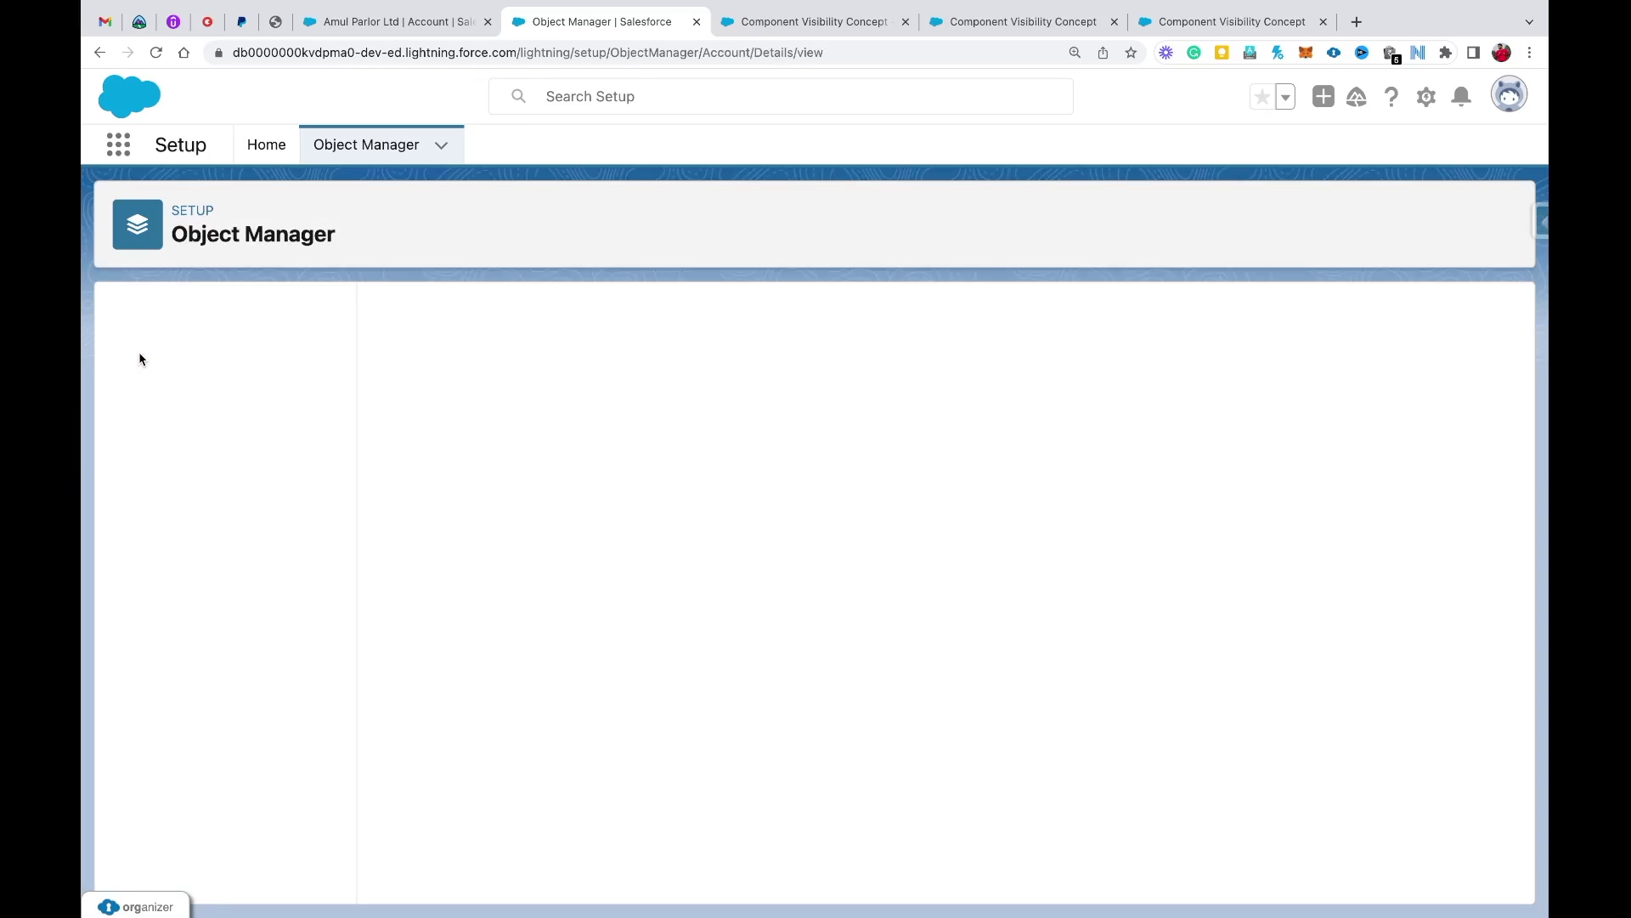
- Find the Account object's Email field, make it no longer required and save the field
left_click(208, 364)
left_click(830, 317)
type("email")
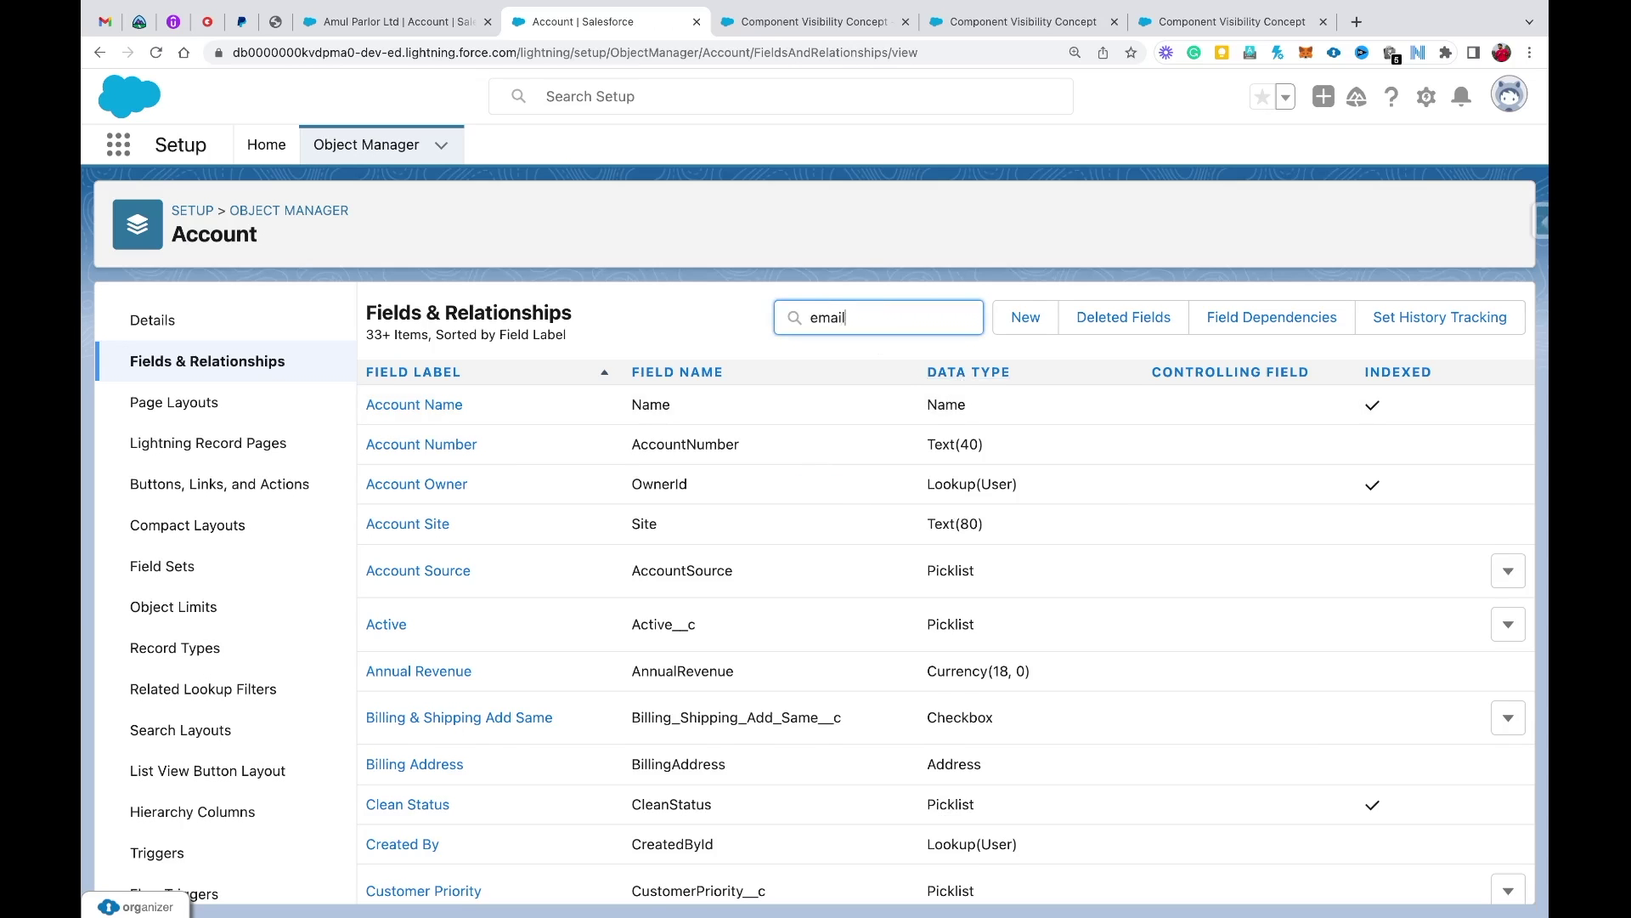
left_click(385, 423)
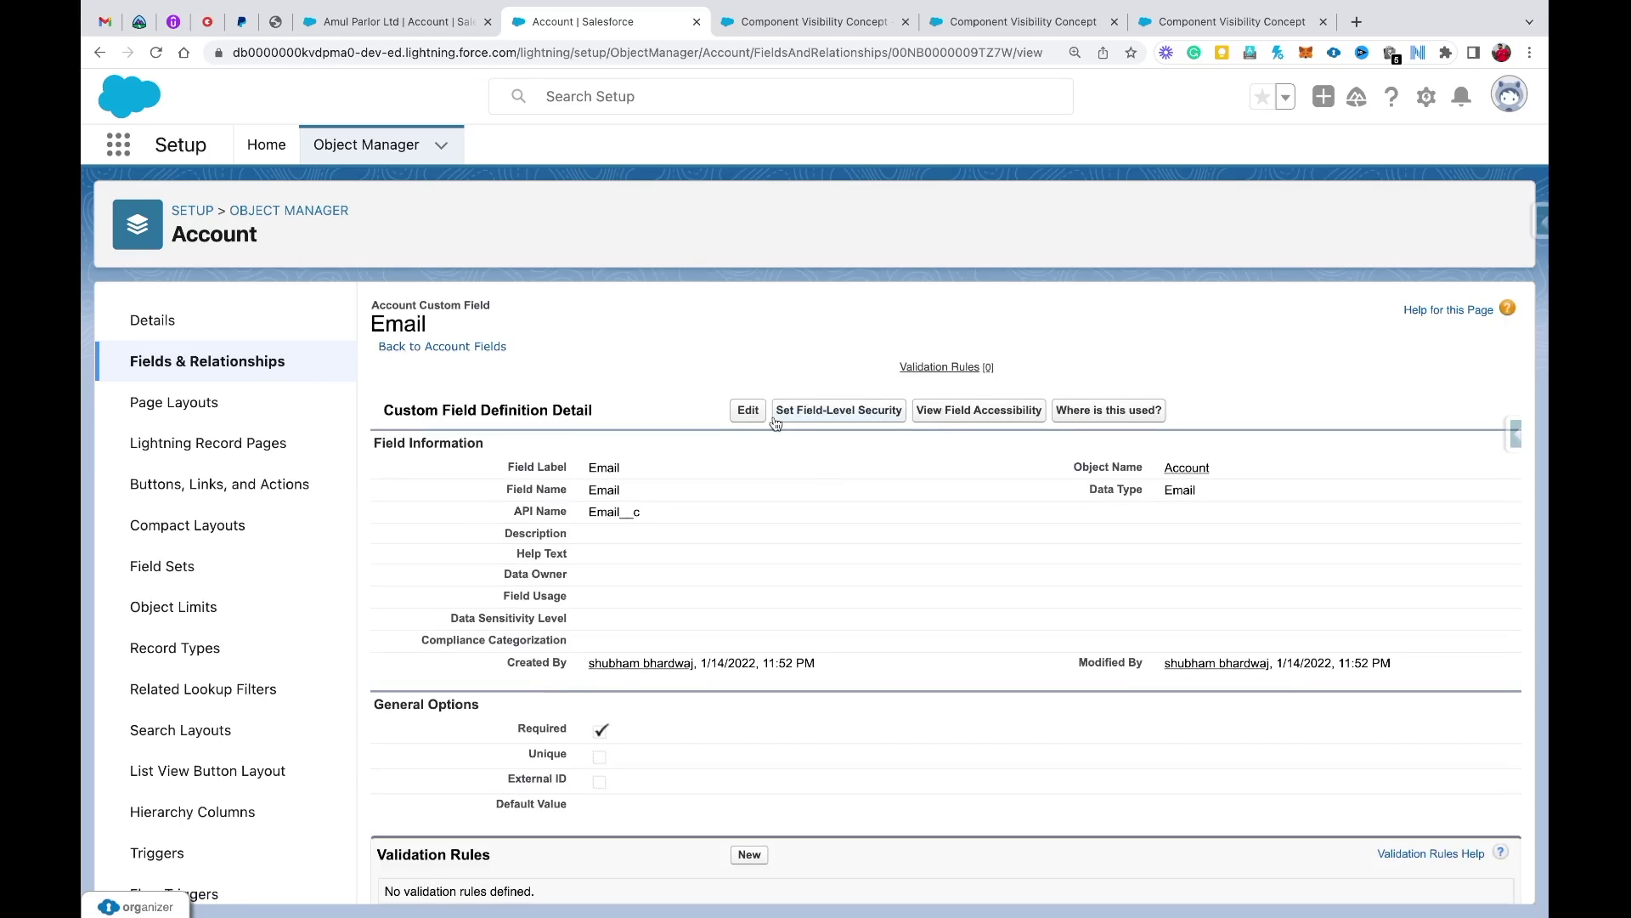
left_click(751, 411)
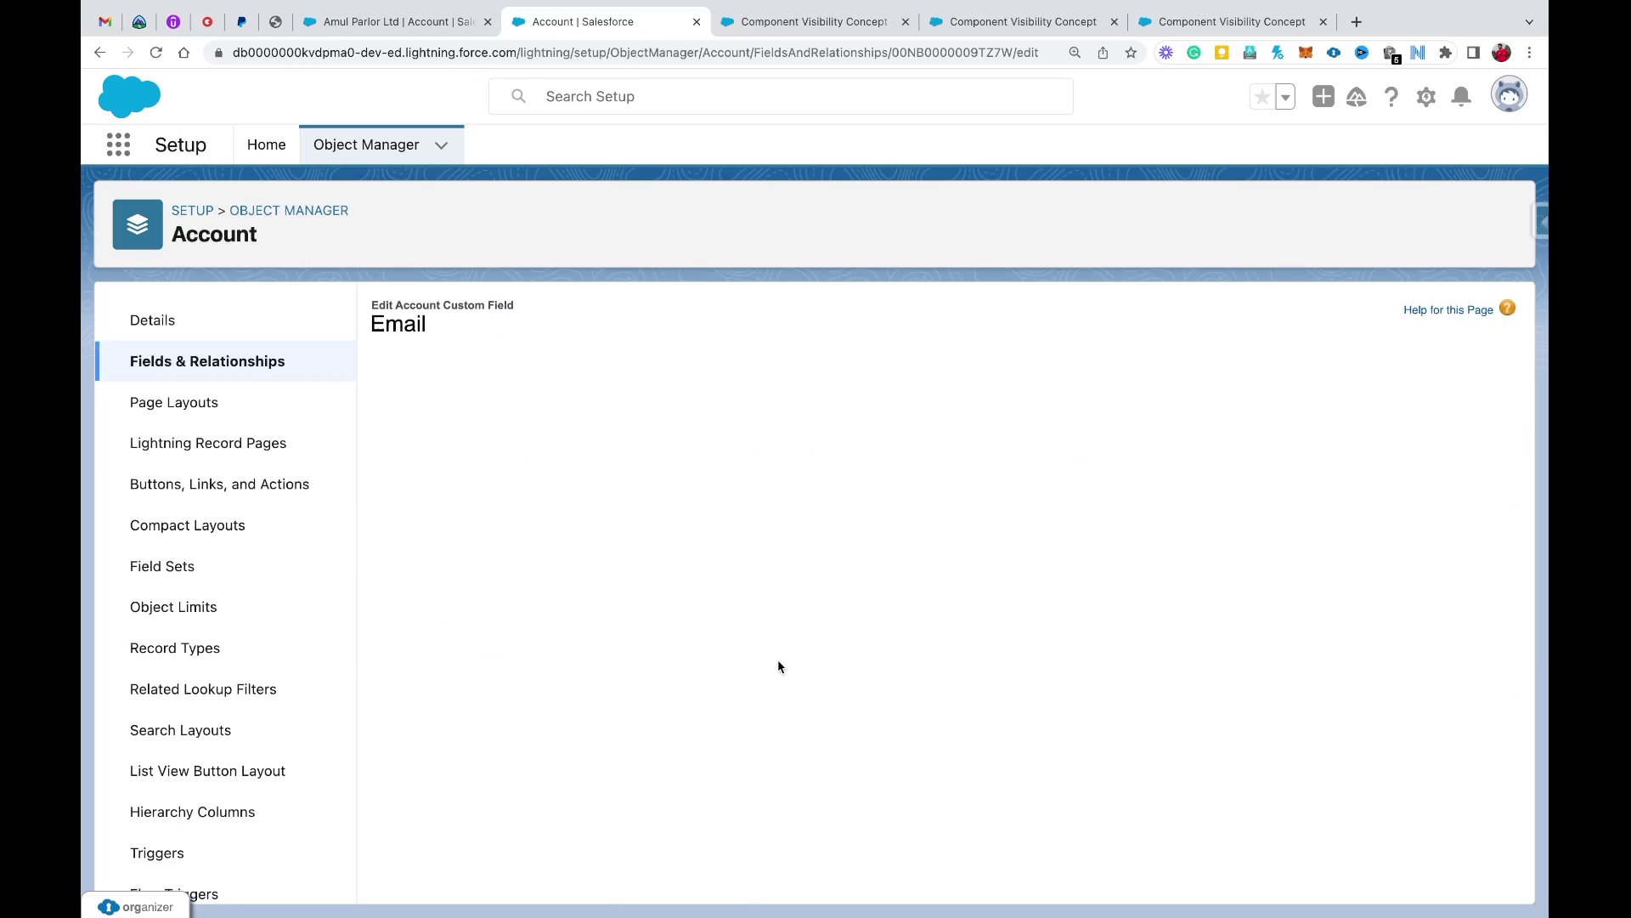
scroll(777, 659, "down", 2)
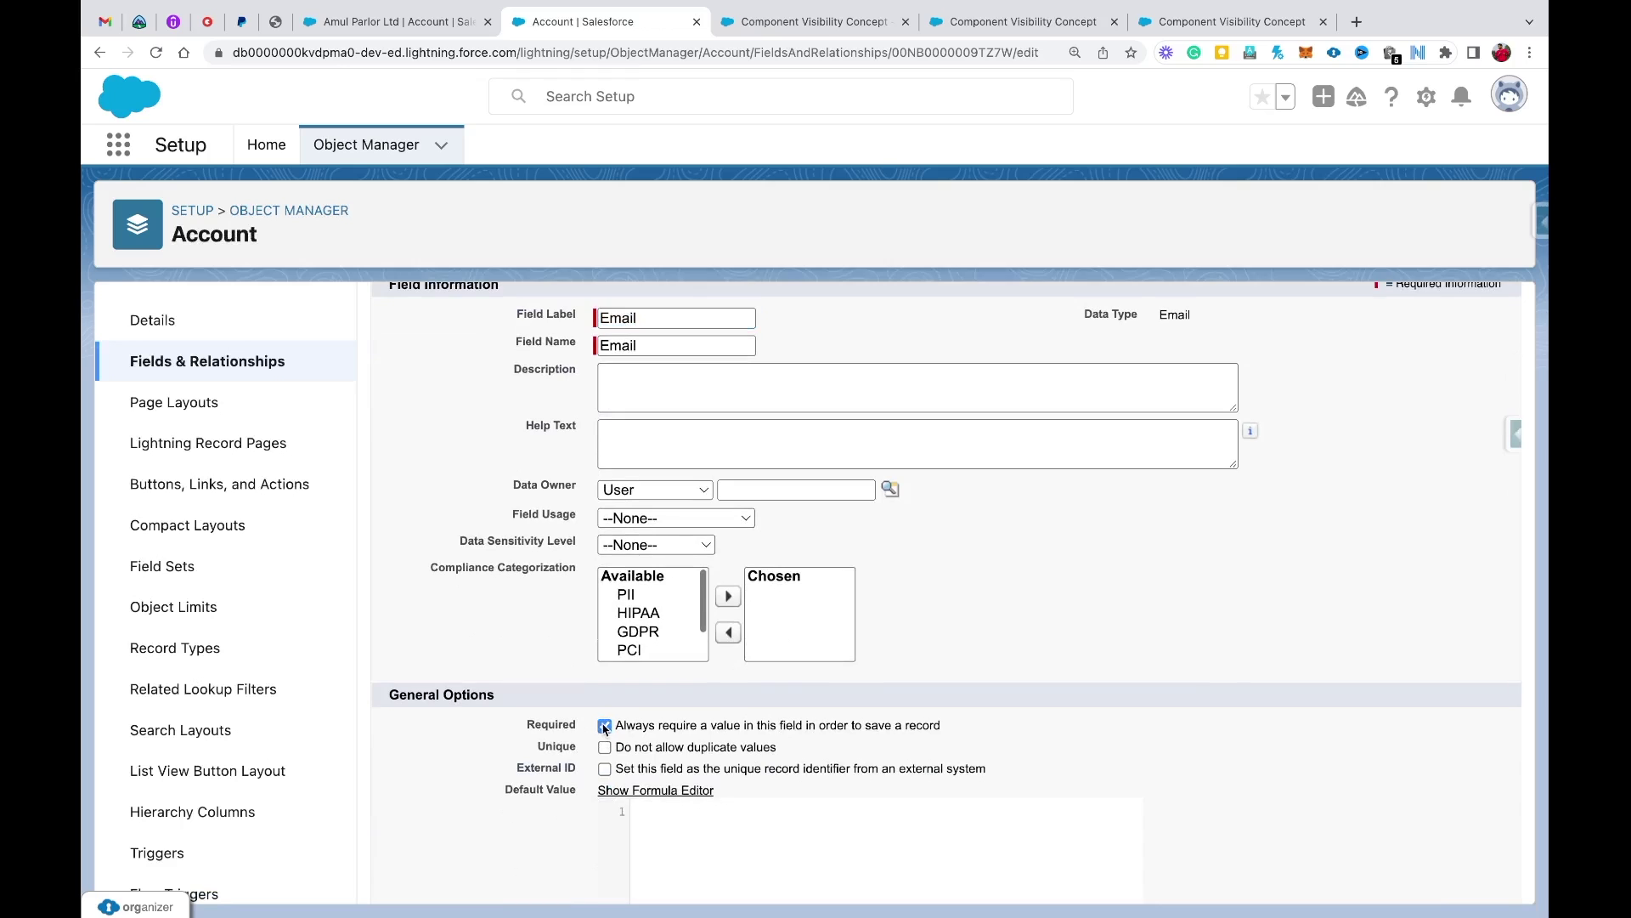
left_click(604, 725)
scroll(646, 722, "up", 2)
left_click(860, 376)
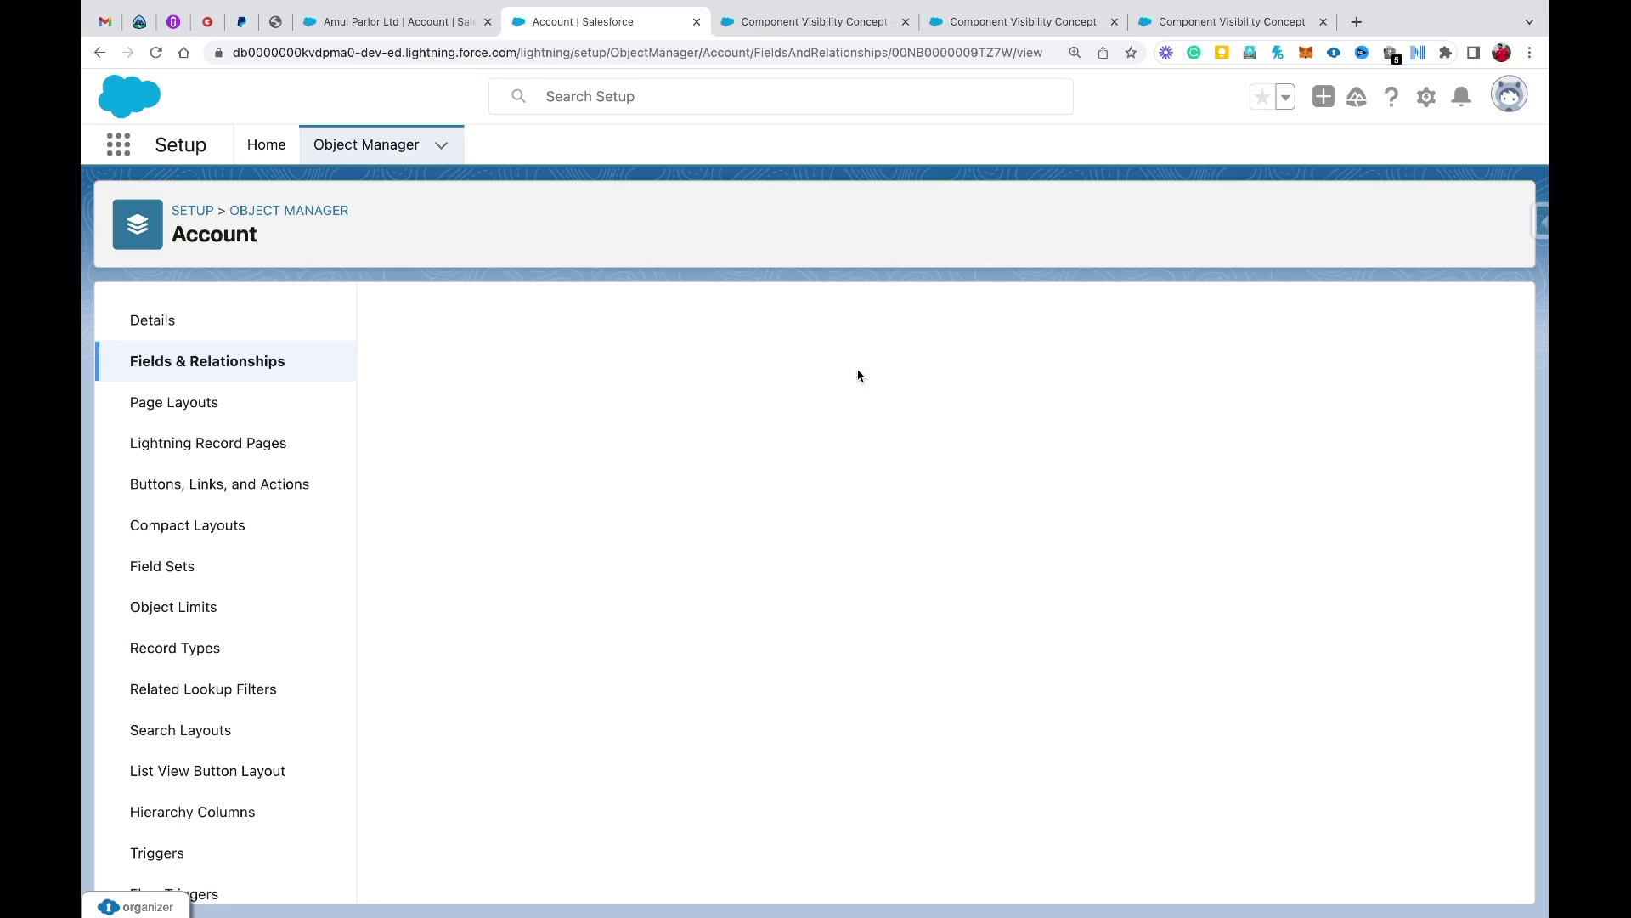
- Go back to the flow's debug session, run it again and enter Amul Test 1 as the account name
left_click(980, 26)
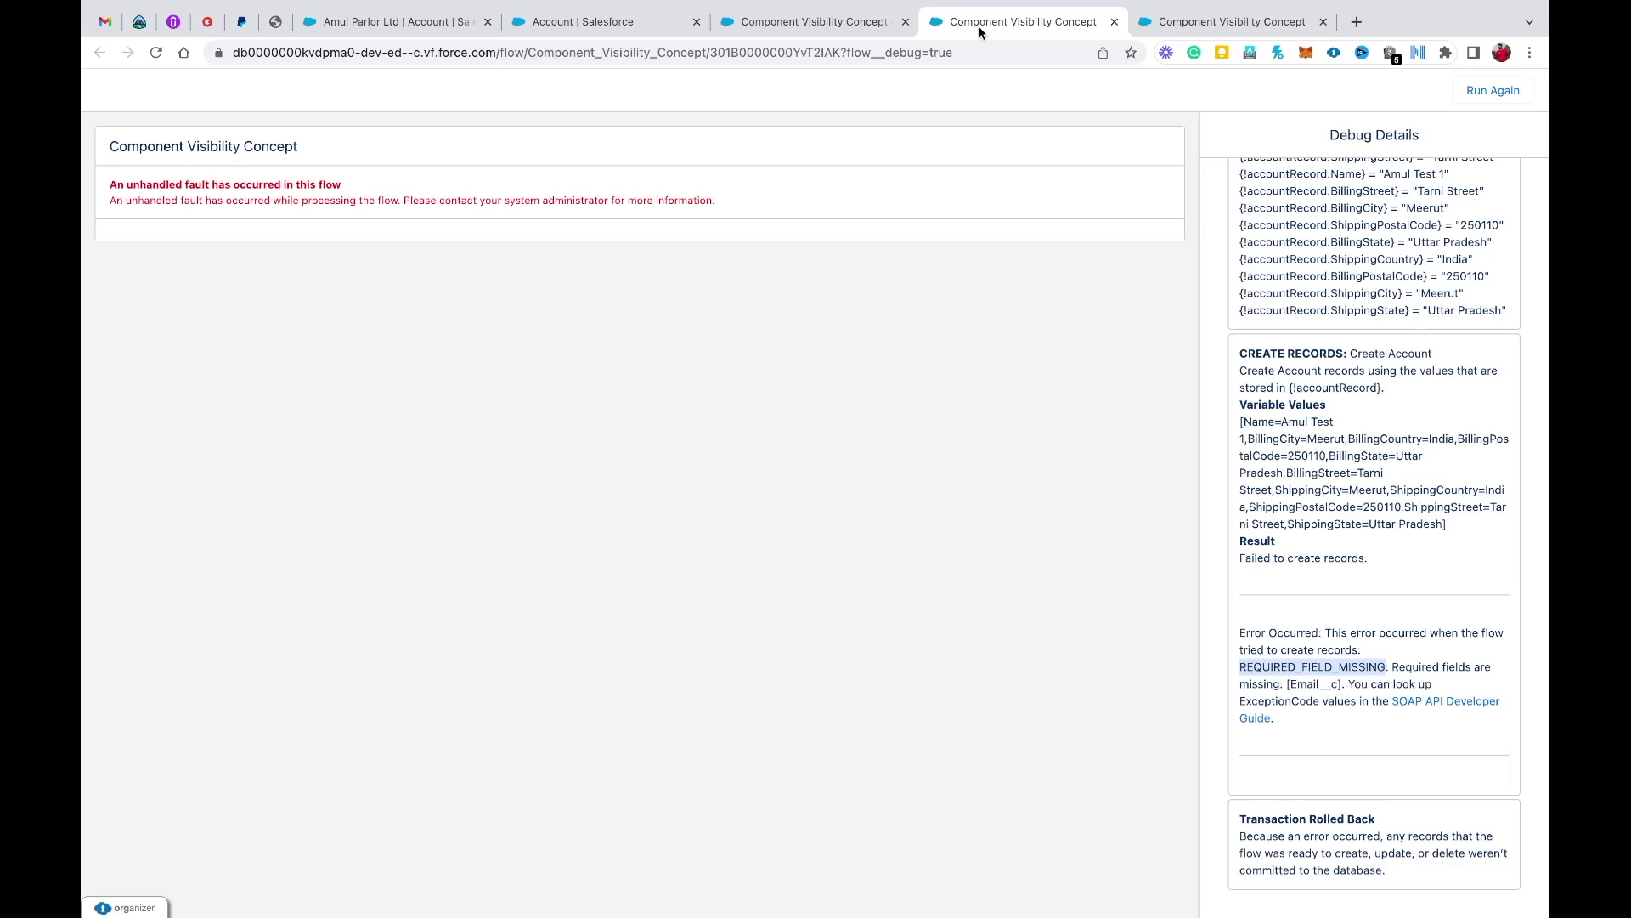
left_click(1518, 97)
left_click(454, 200)
type("Amul Test 1")
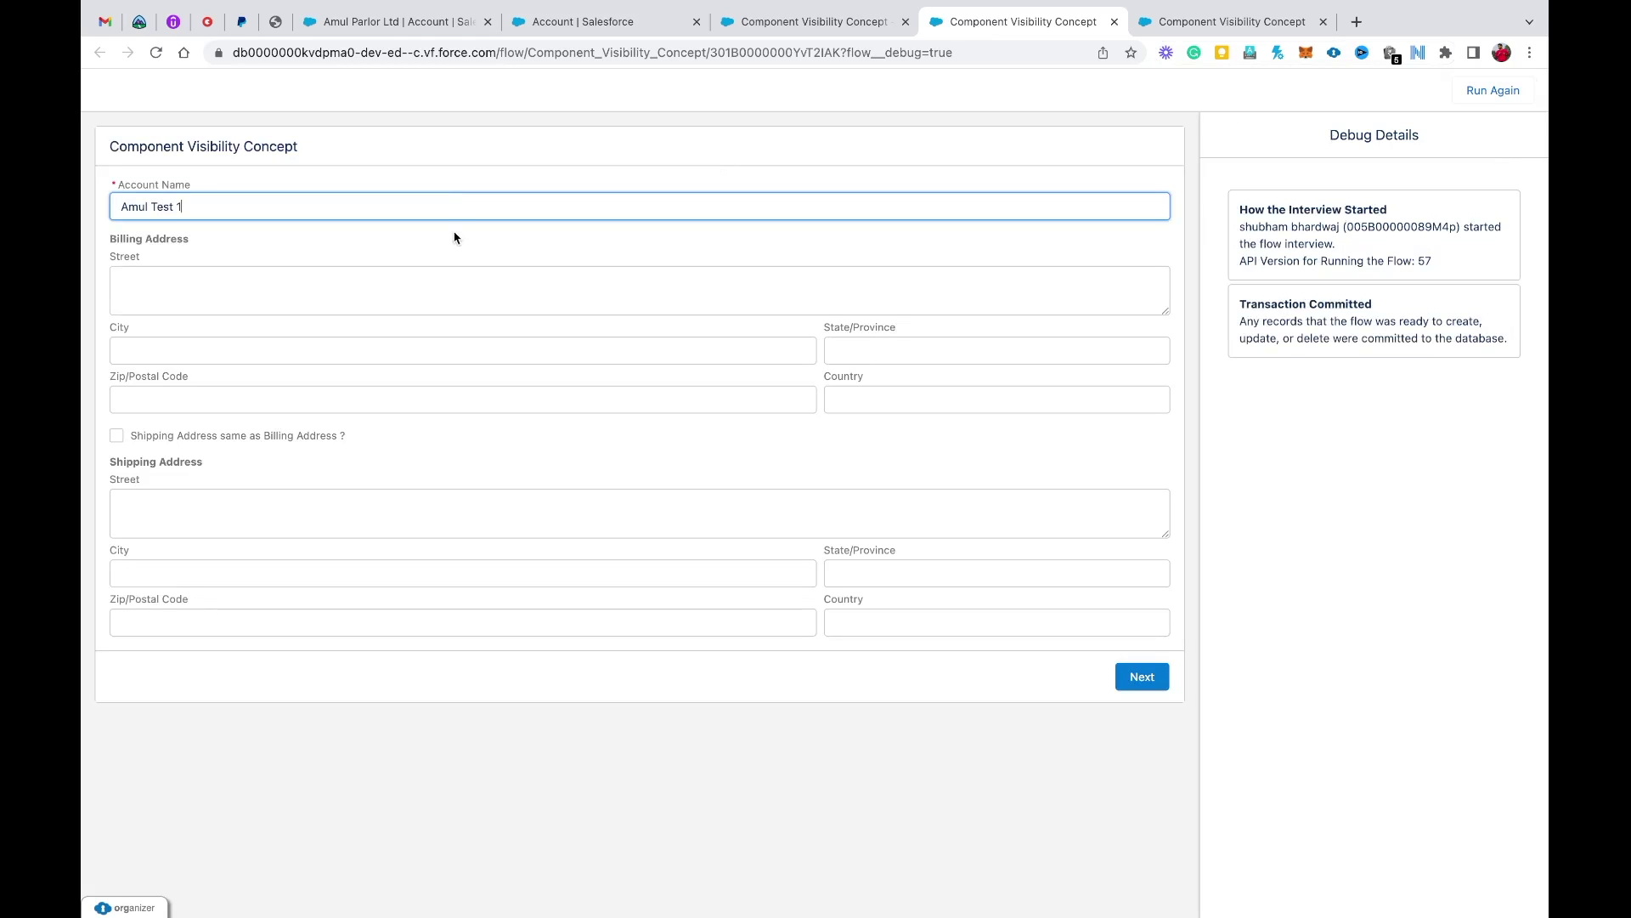
- Fill in the street, city and postal code of the billing address
left_click(337, 297)
type("Tar")
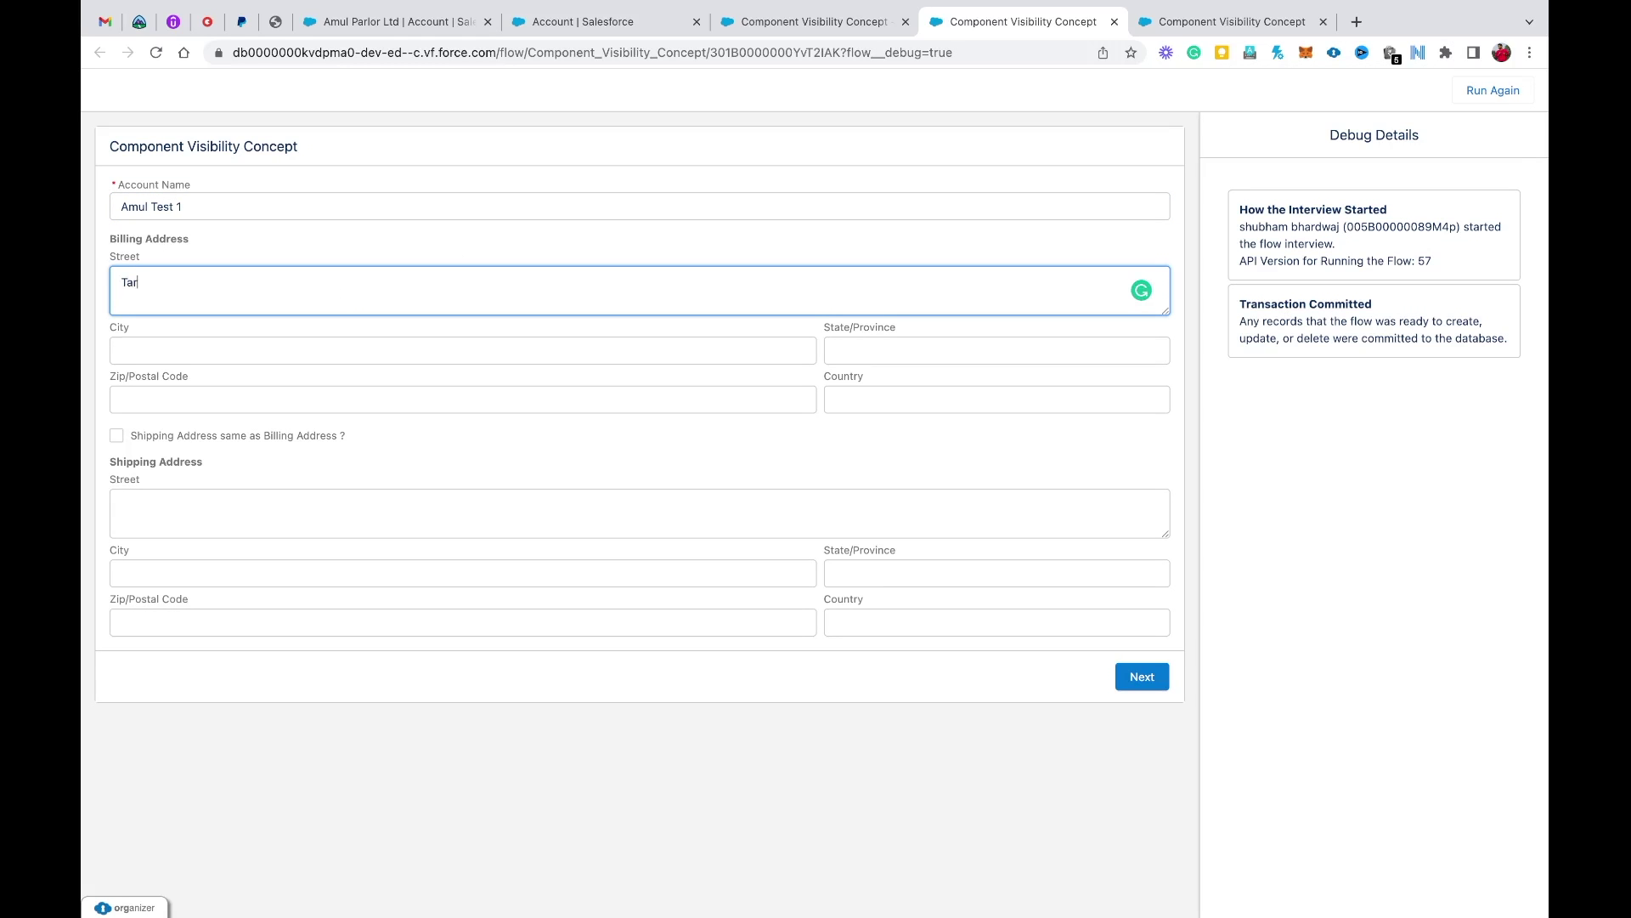
type("ni Street")
left_click(256, 338)
type("Meerut")
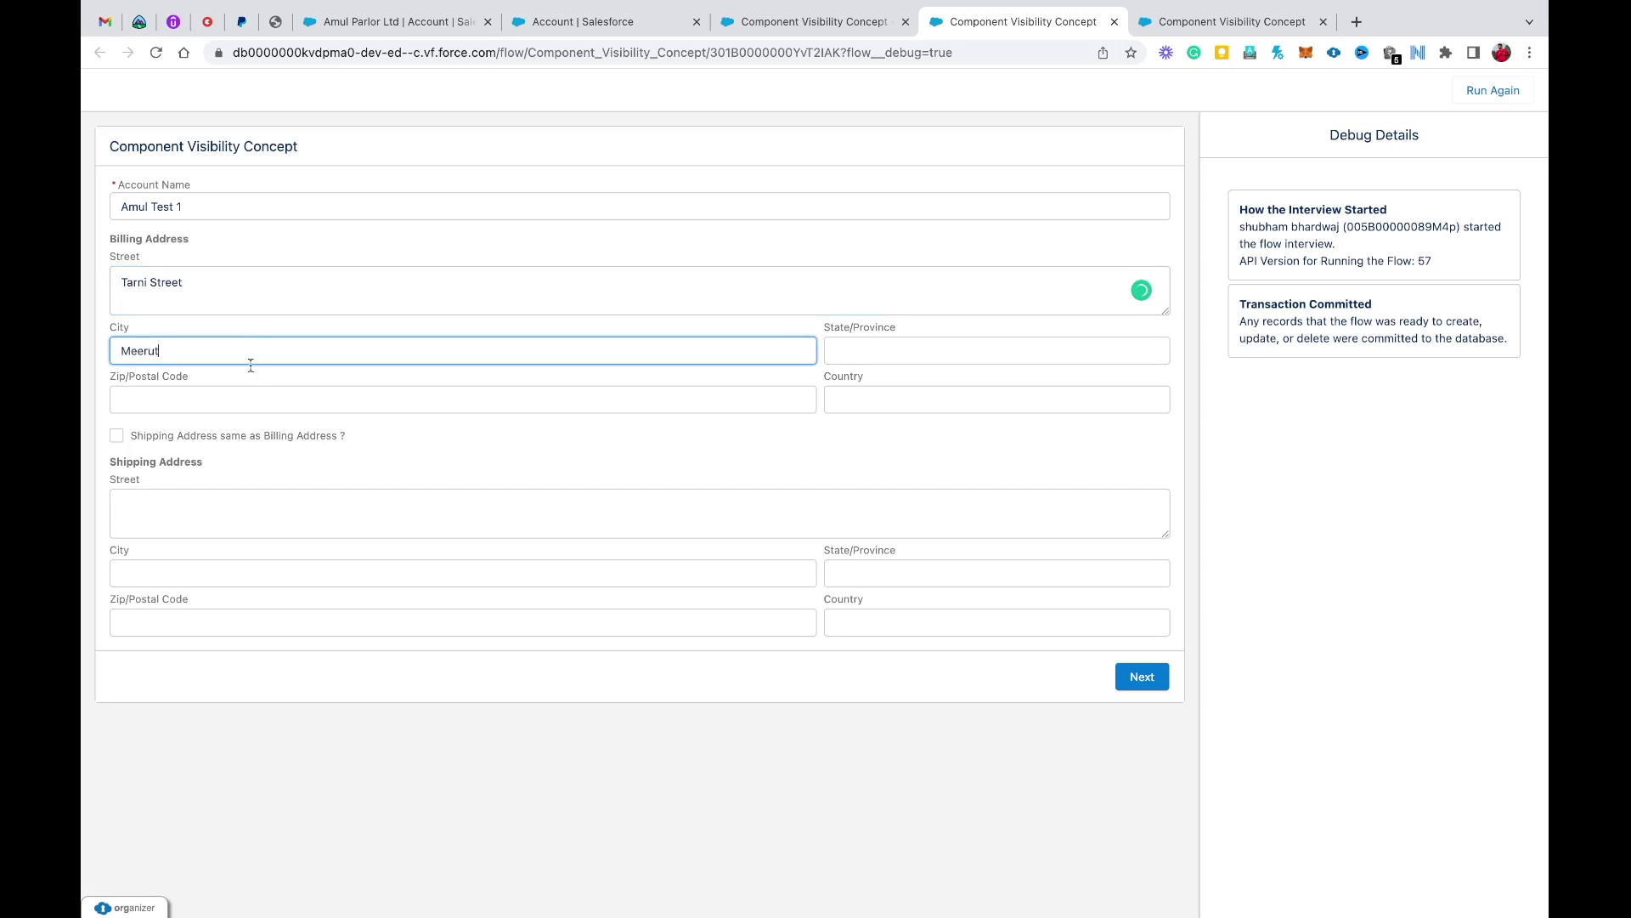
left_click(238, 395)
type("234i32")
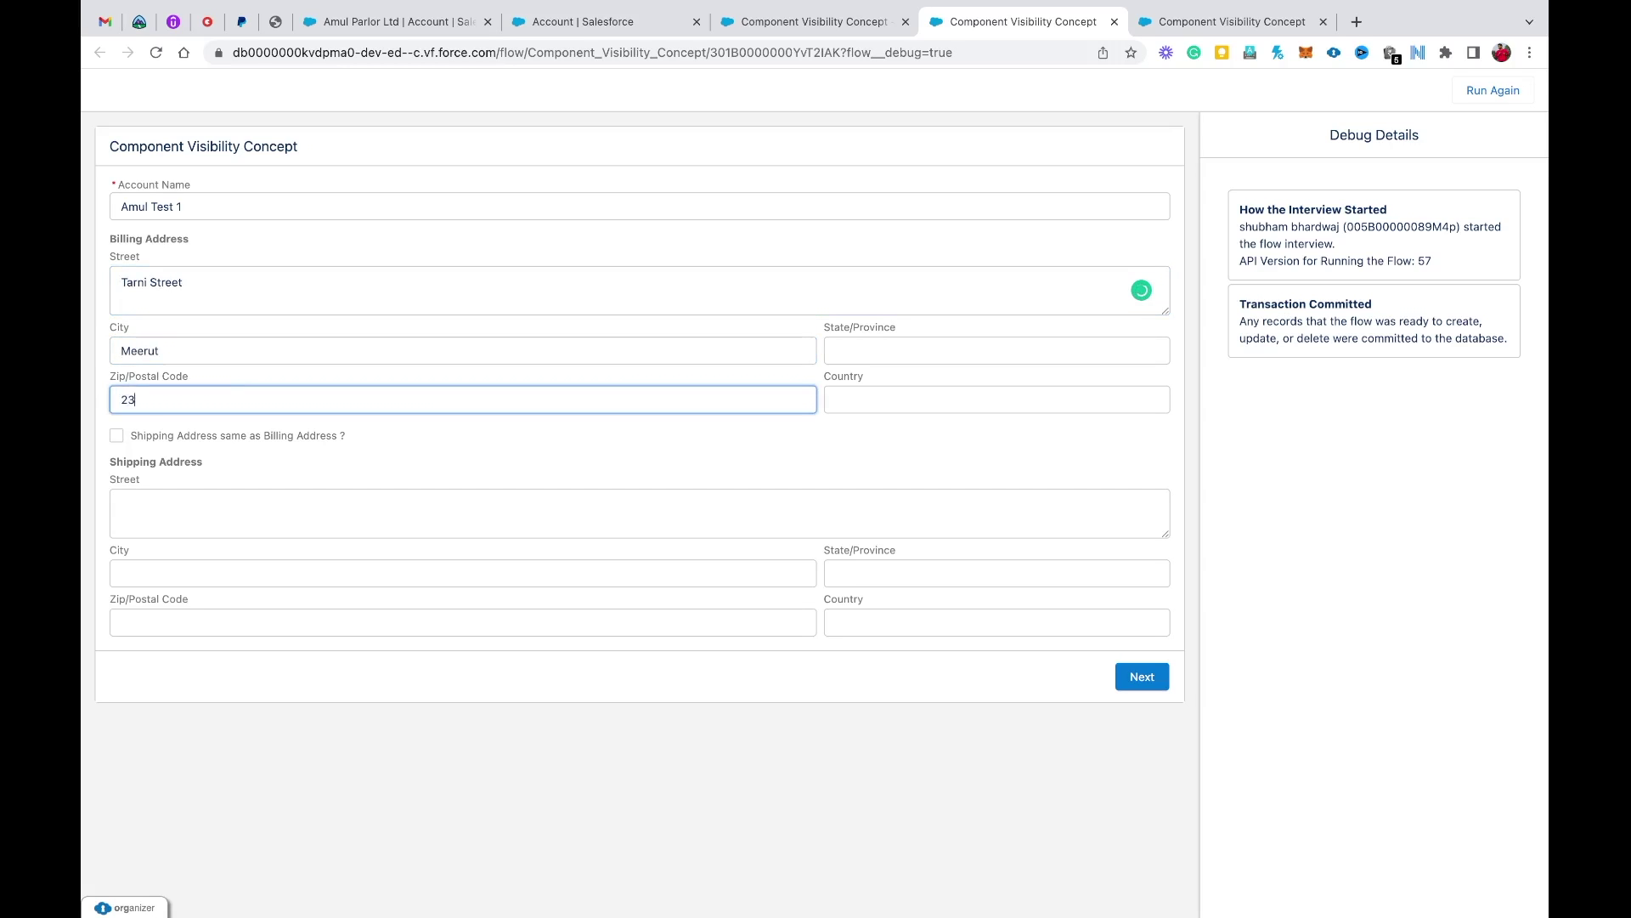
key("BackSpace")
key("BackSpace")
key("BackSpace")
type("242")
- Complete the billing country and state, and submit the screen with the shipping address marked as same as billing
left_click(850, 402)
type("India")
left_click(908, 345)
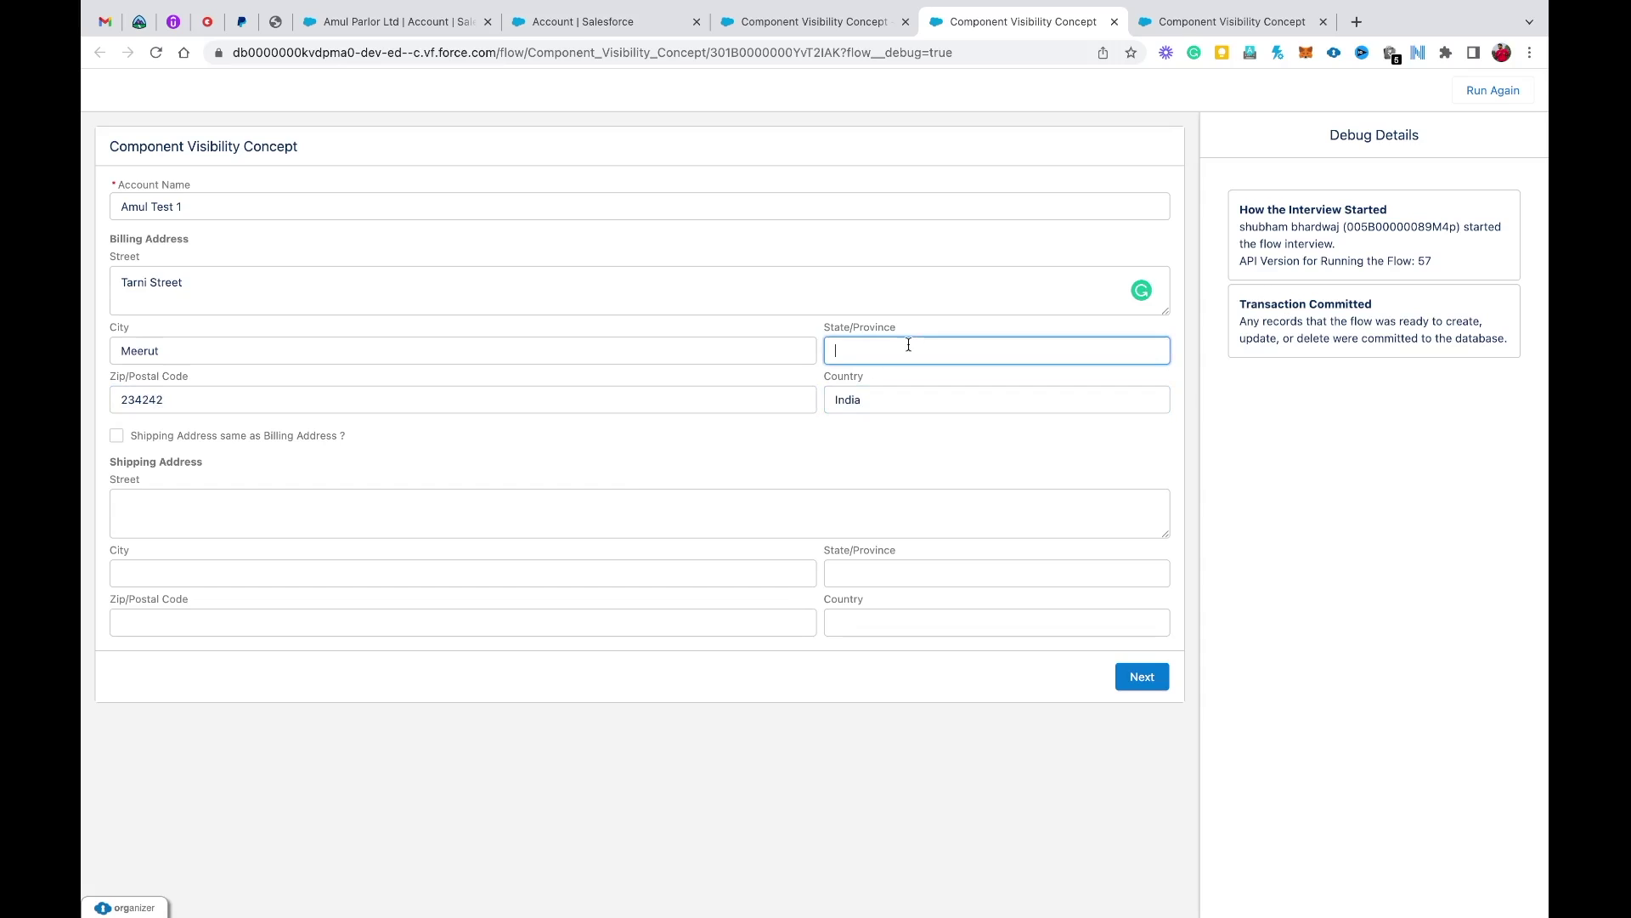
type("UP")
left_click(119, 435)
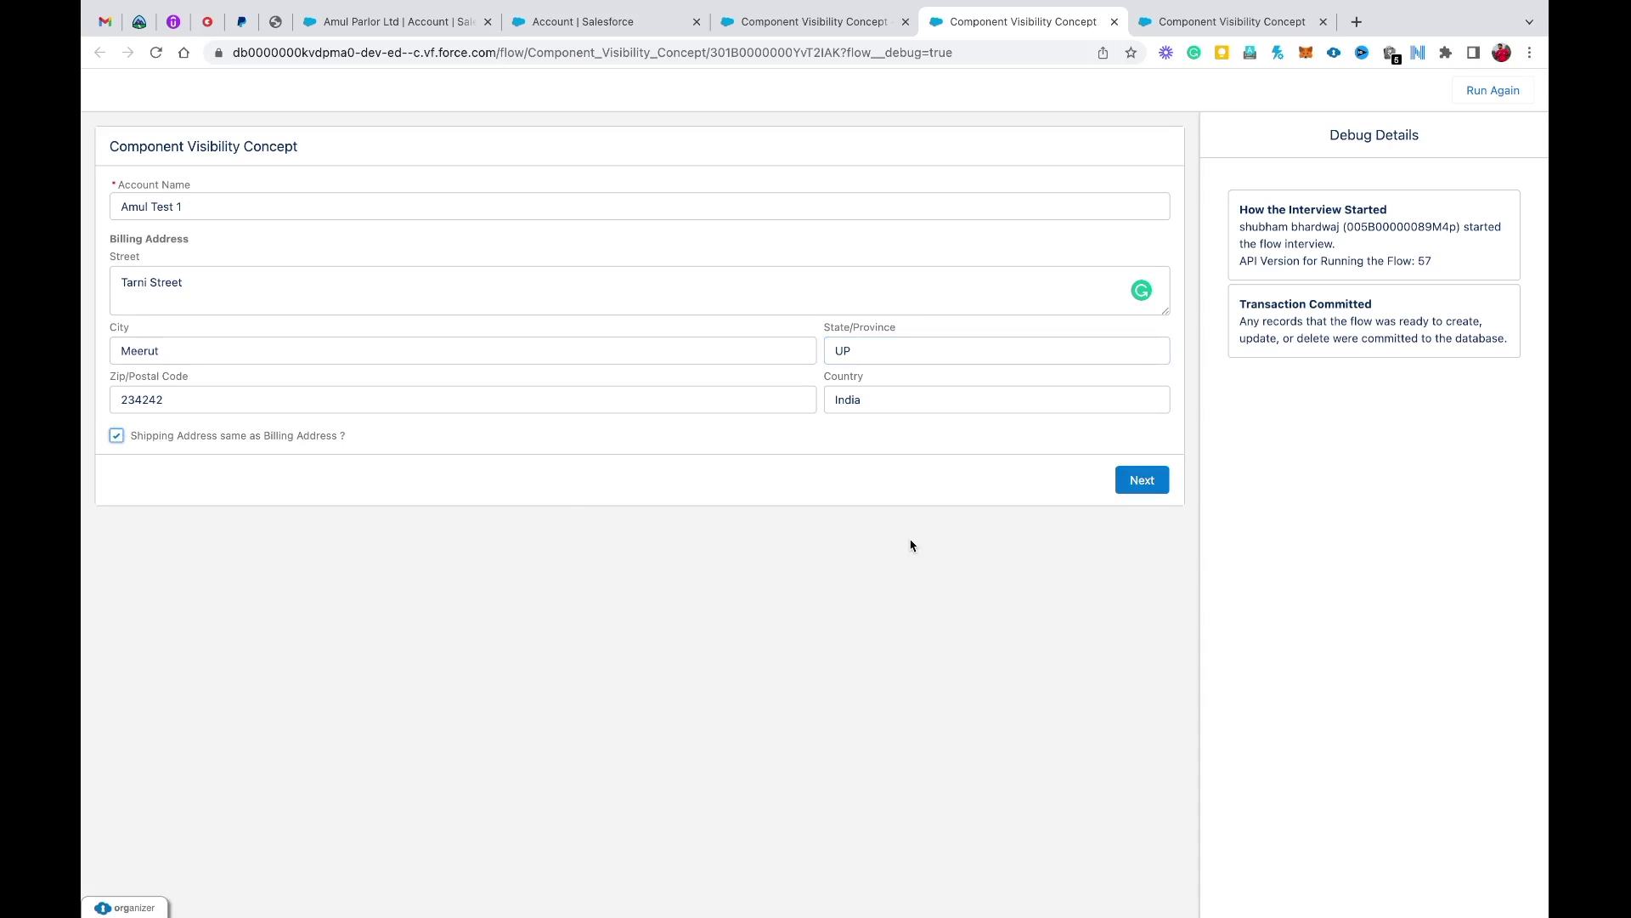
left_click(1164, 483)
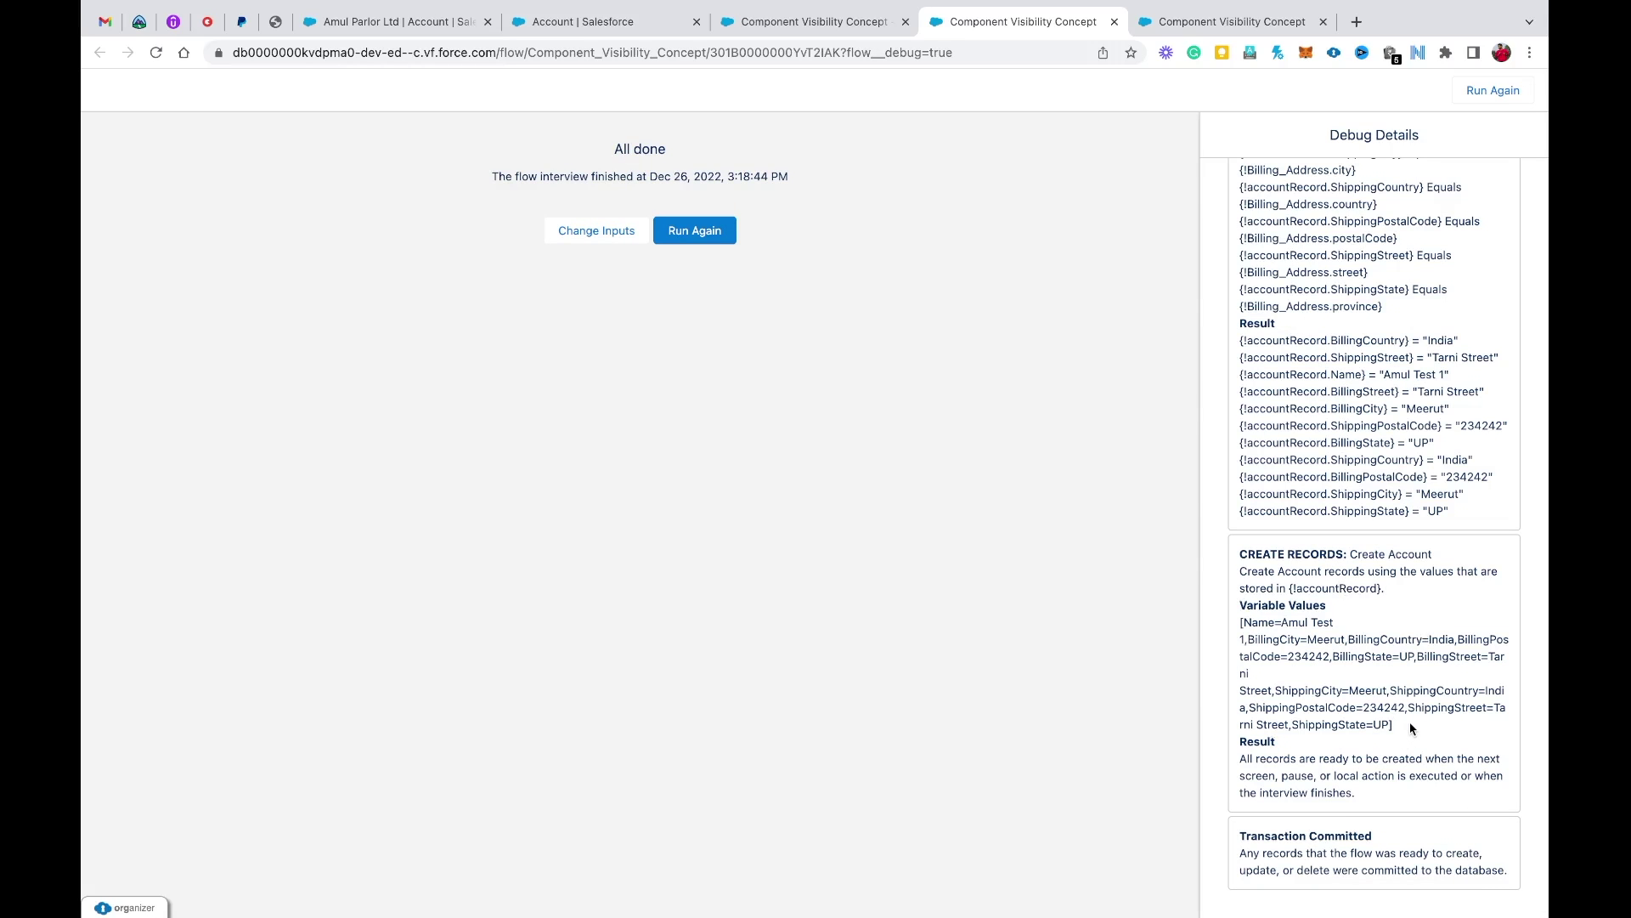
- Open the Amul Test 1 account in the Sales app and check its billing and shipping addresses in the details
left_click(405, 34)
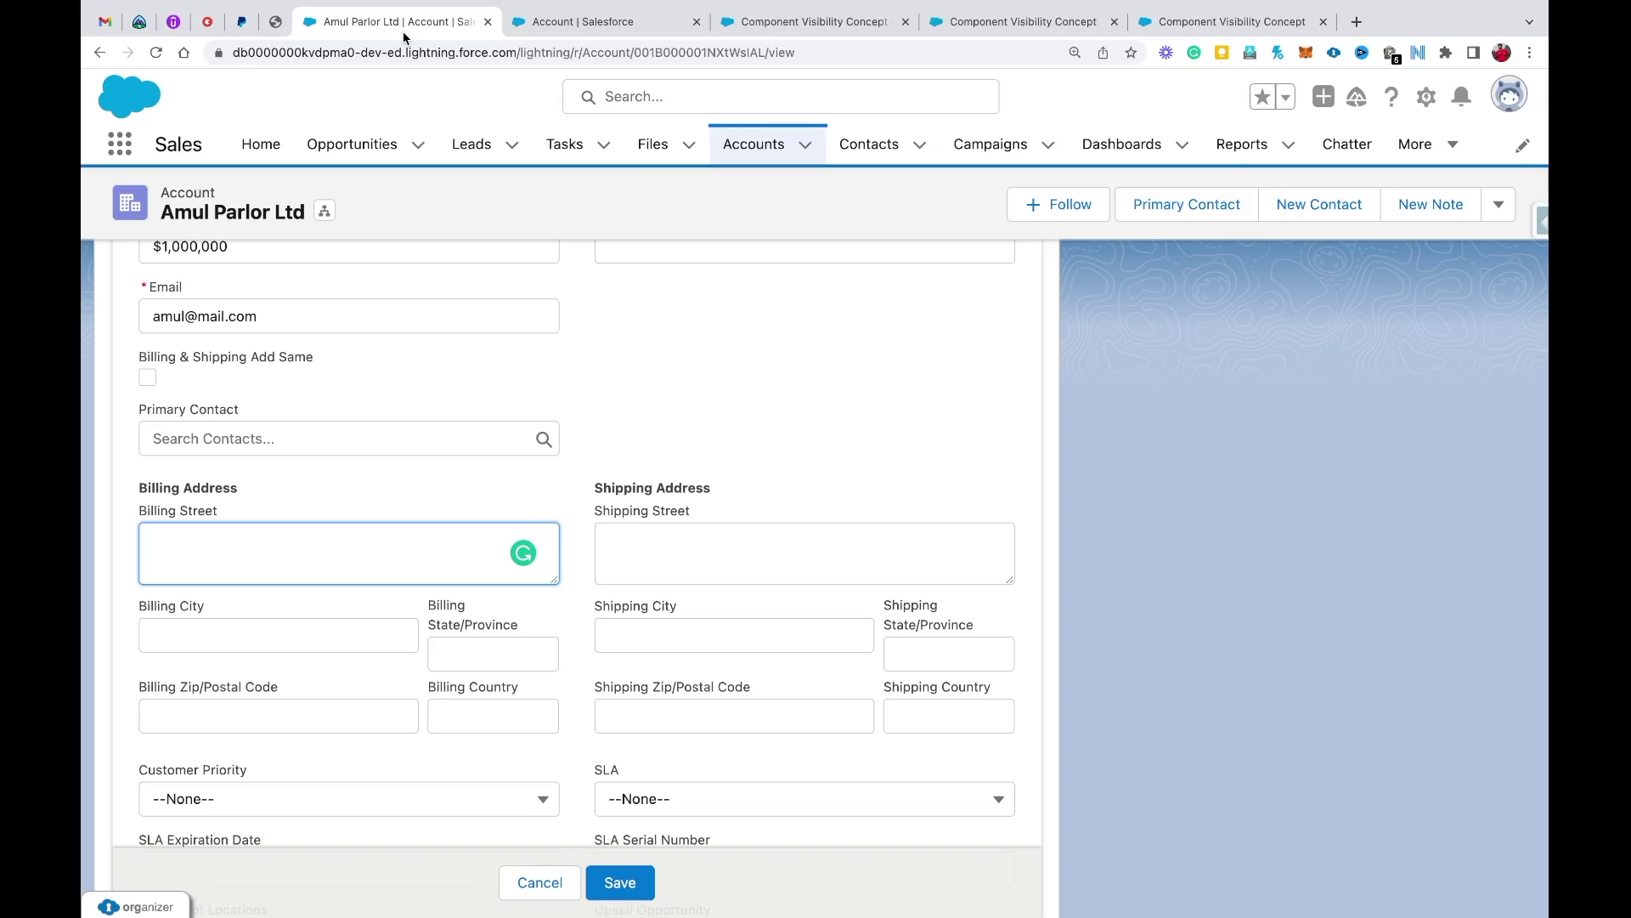
left_click(748, 146)
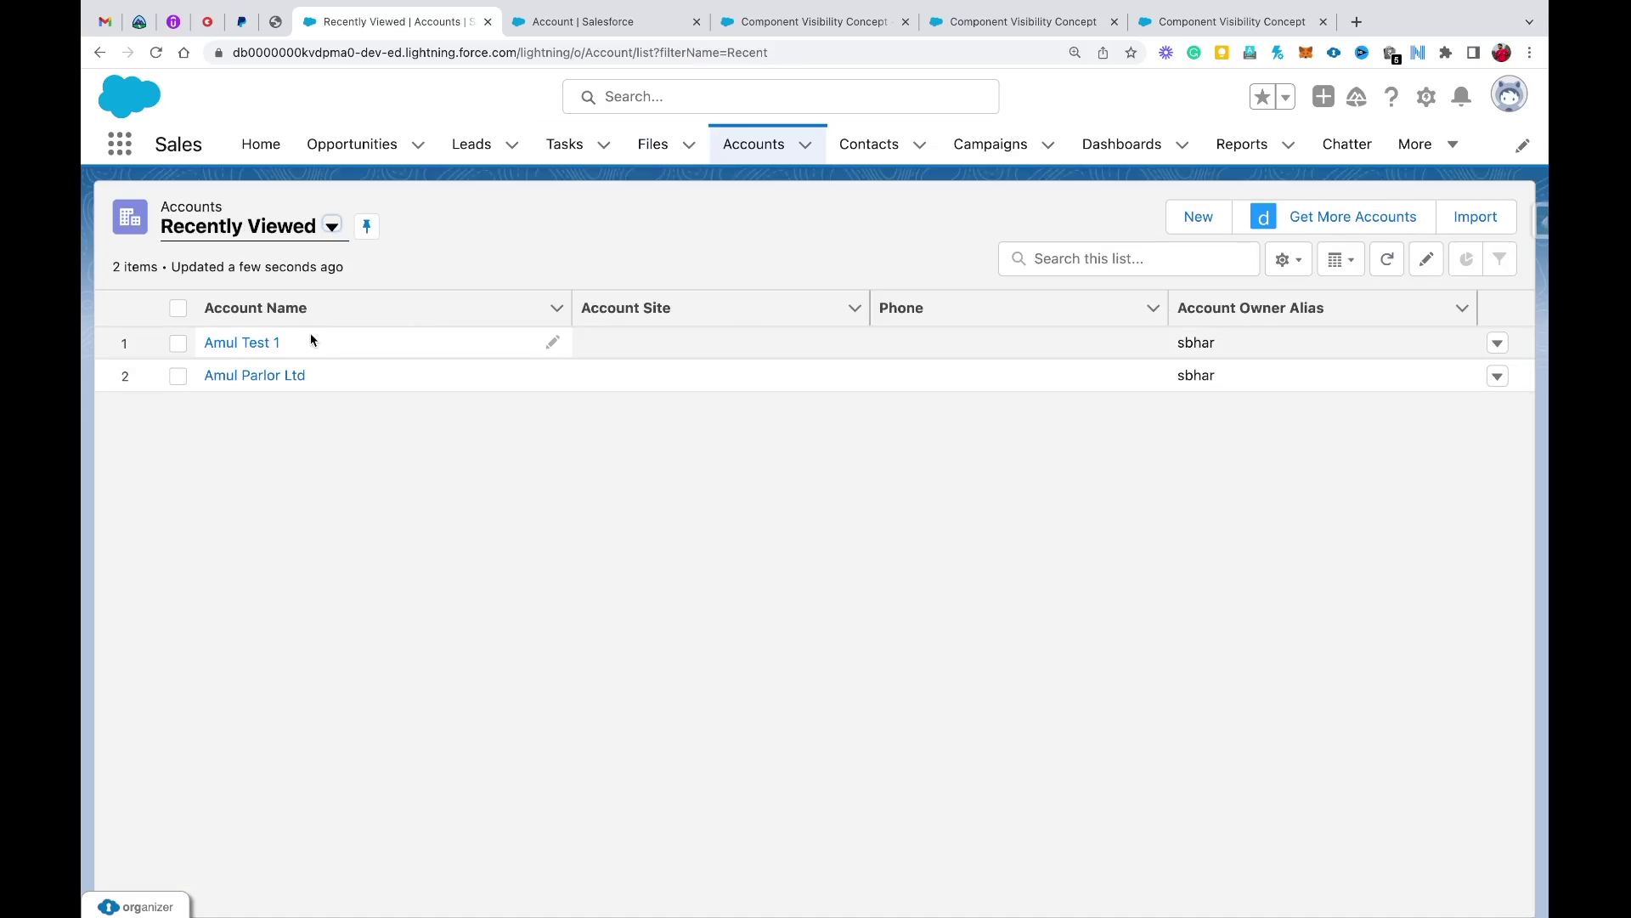
left_click(255, 344)
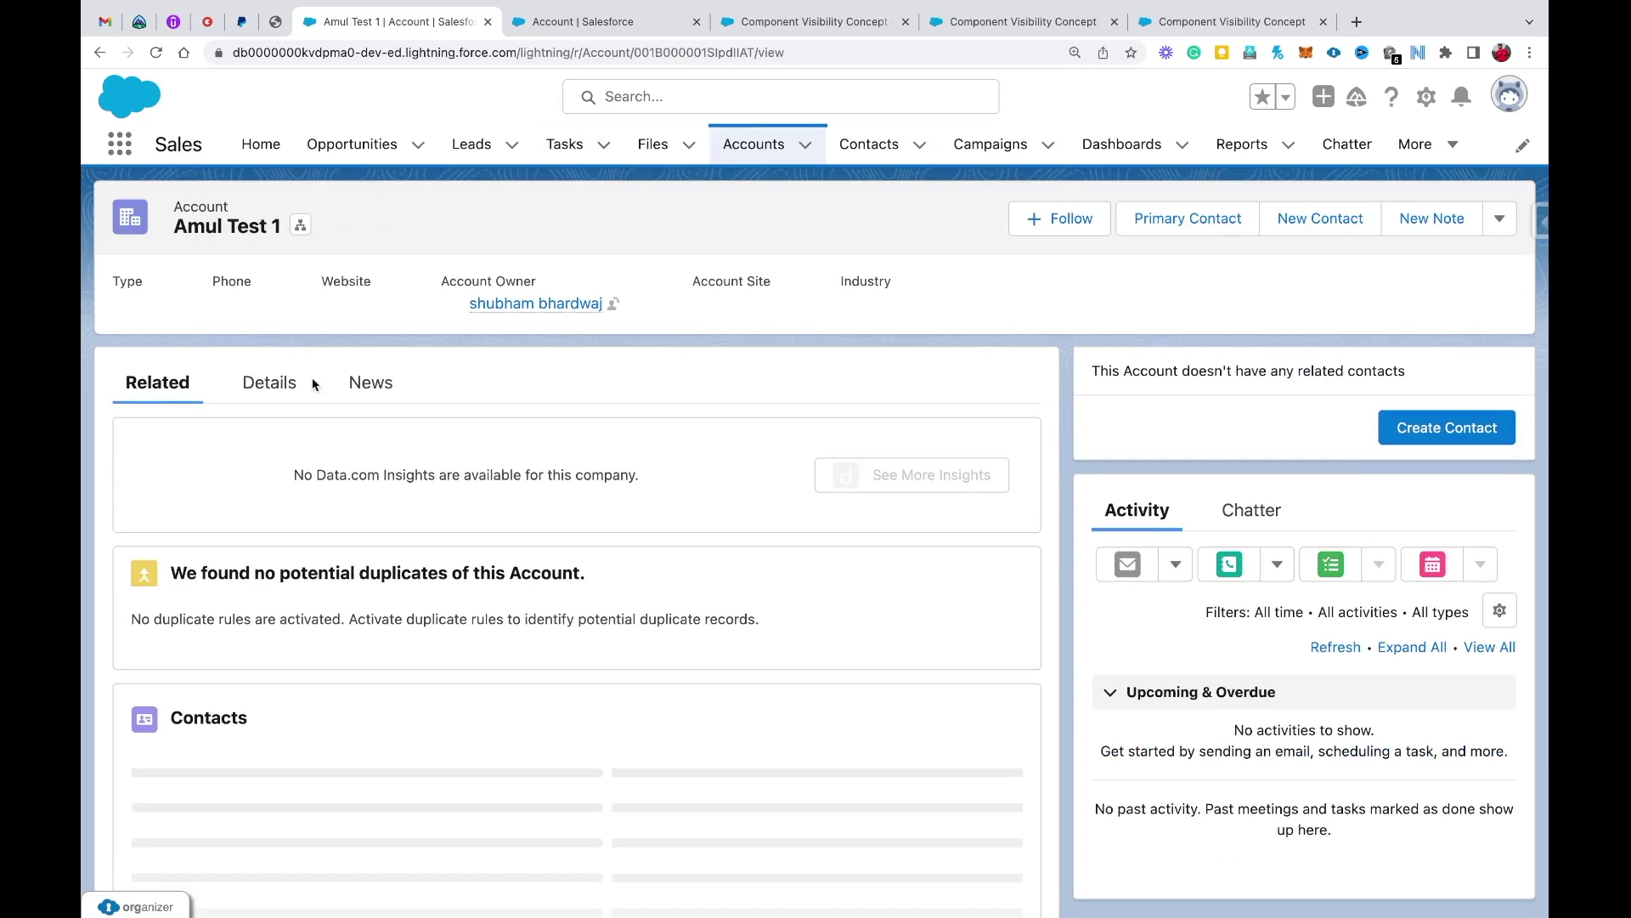
left_click(277, 382)
scroll(286, 389, "down", 6)
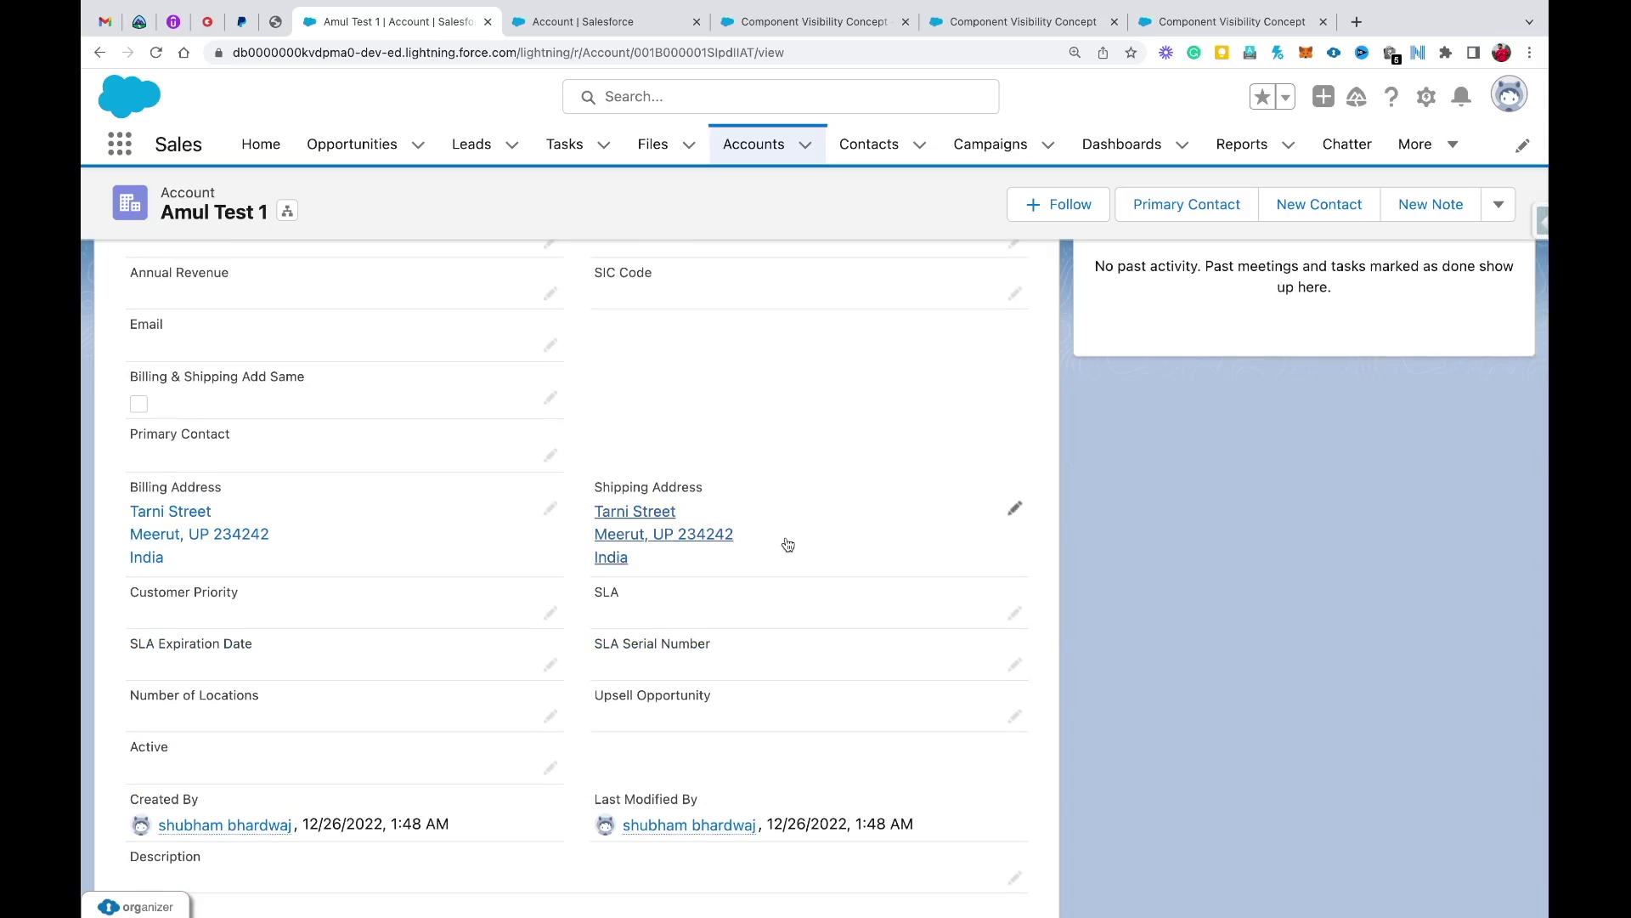
- Return to the flow in Flow Builder, close the spare run window and start a new debug run with default options
left_click(594, 21)
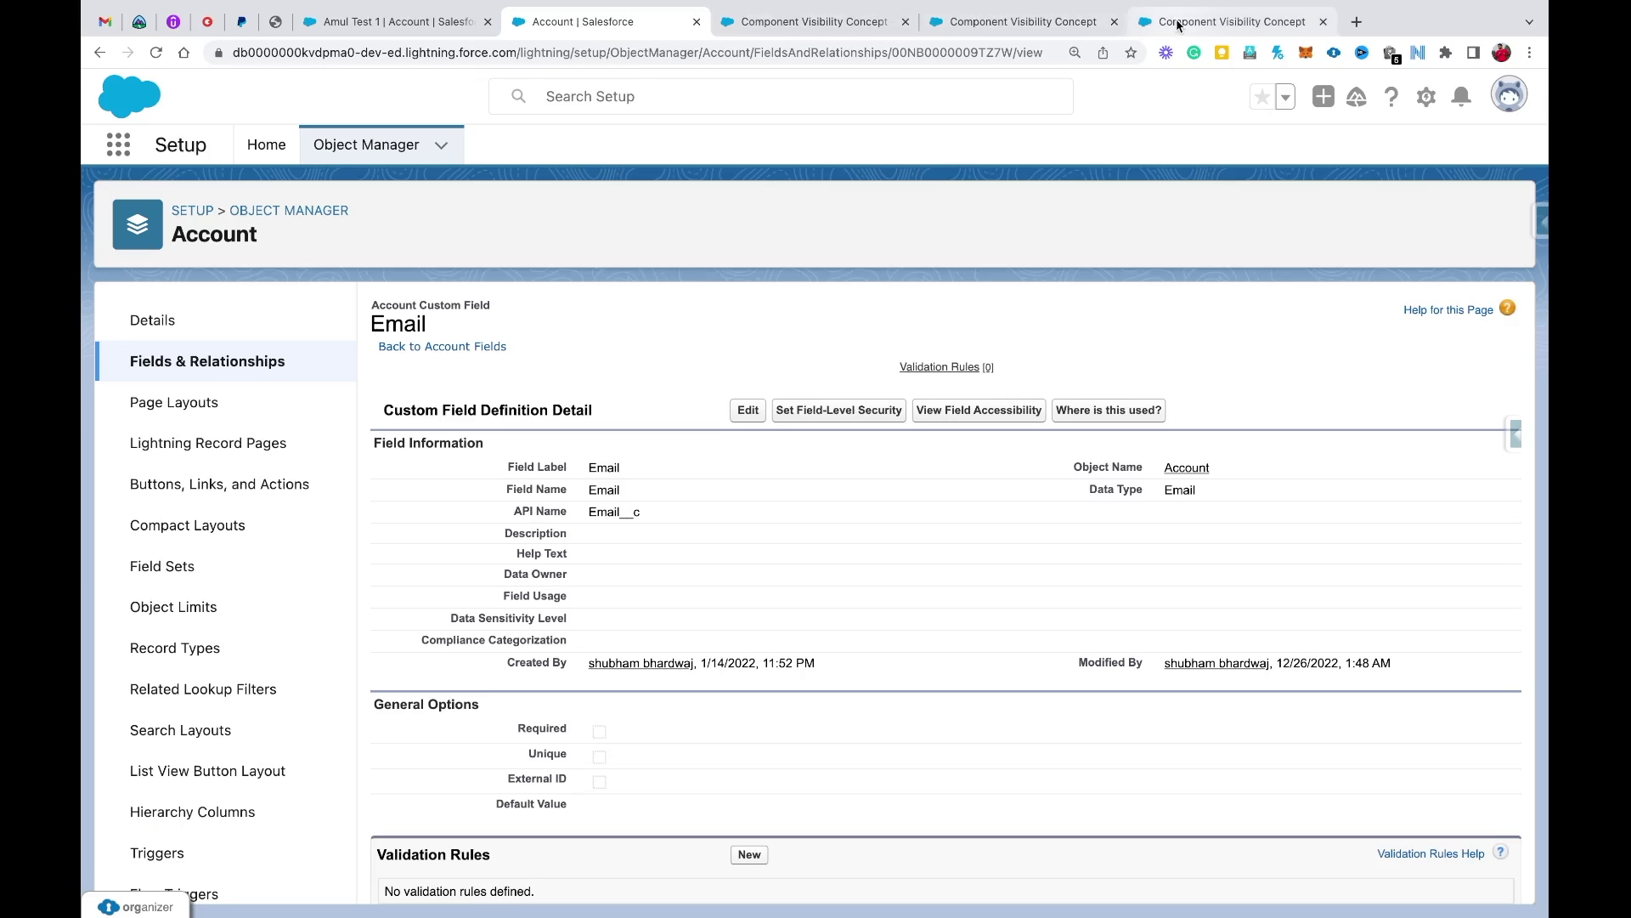
left_click(1007, 23)
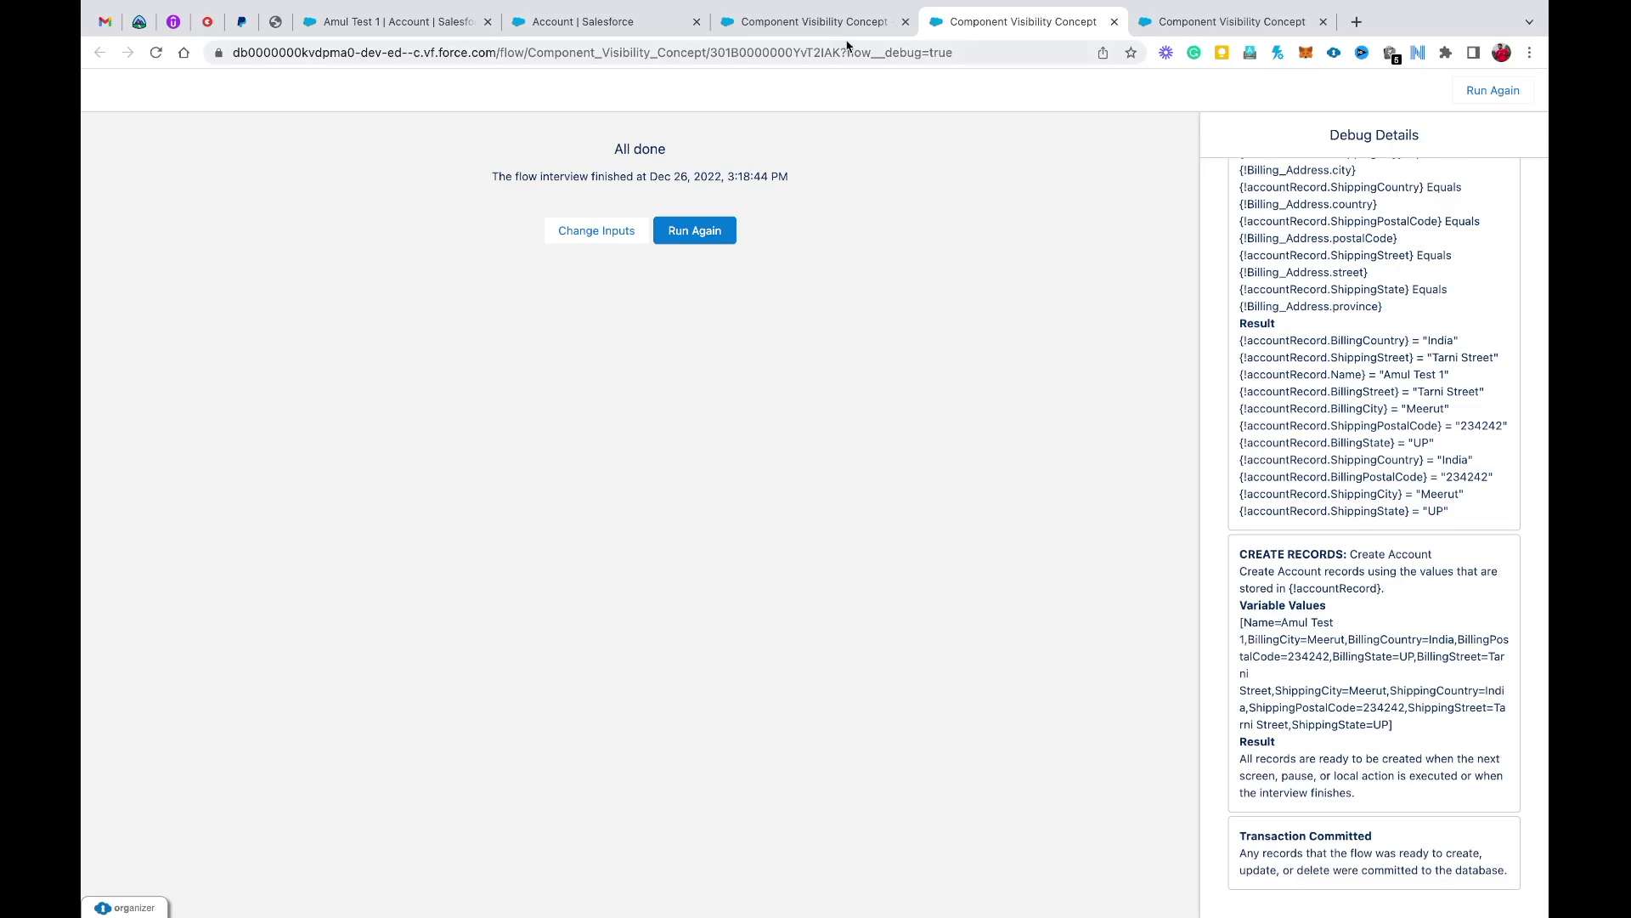
left_click(804, 23)
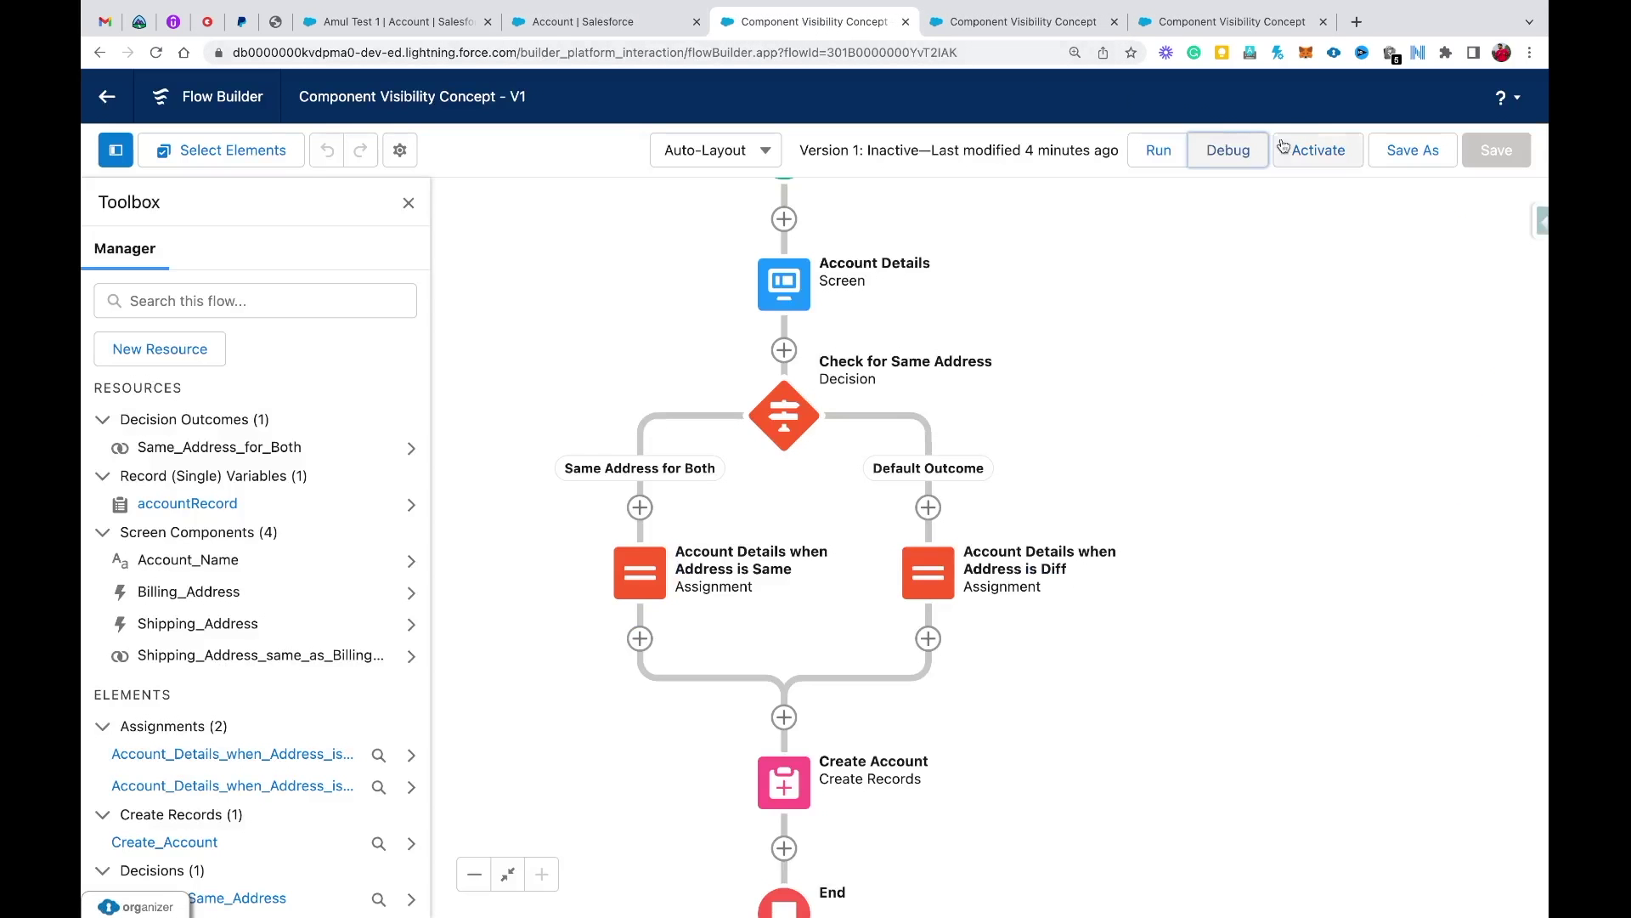
left_click(1247, 153)
left_click(1234, 22)
left_click(1236, 23)
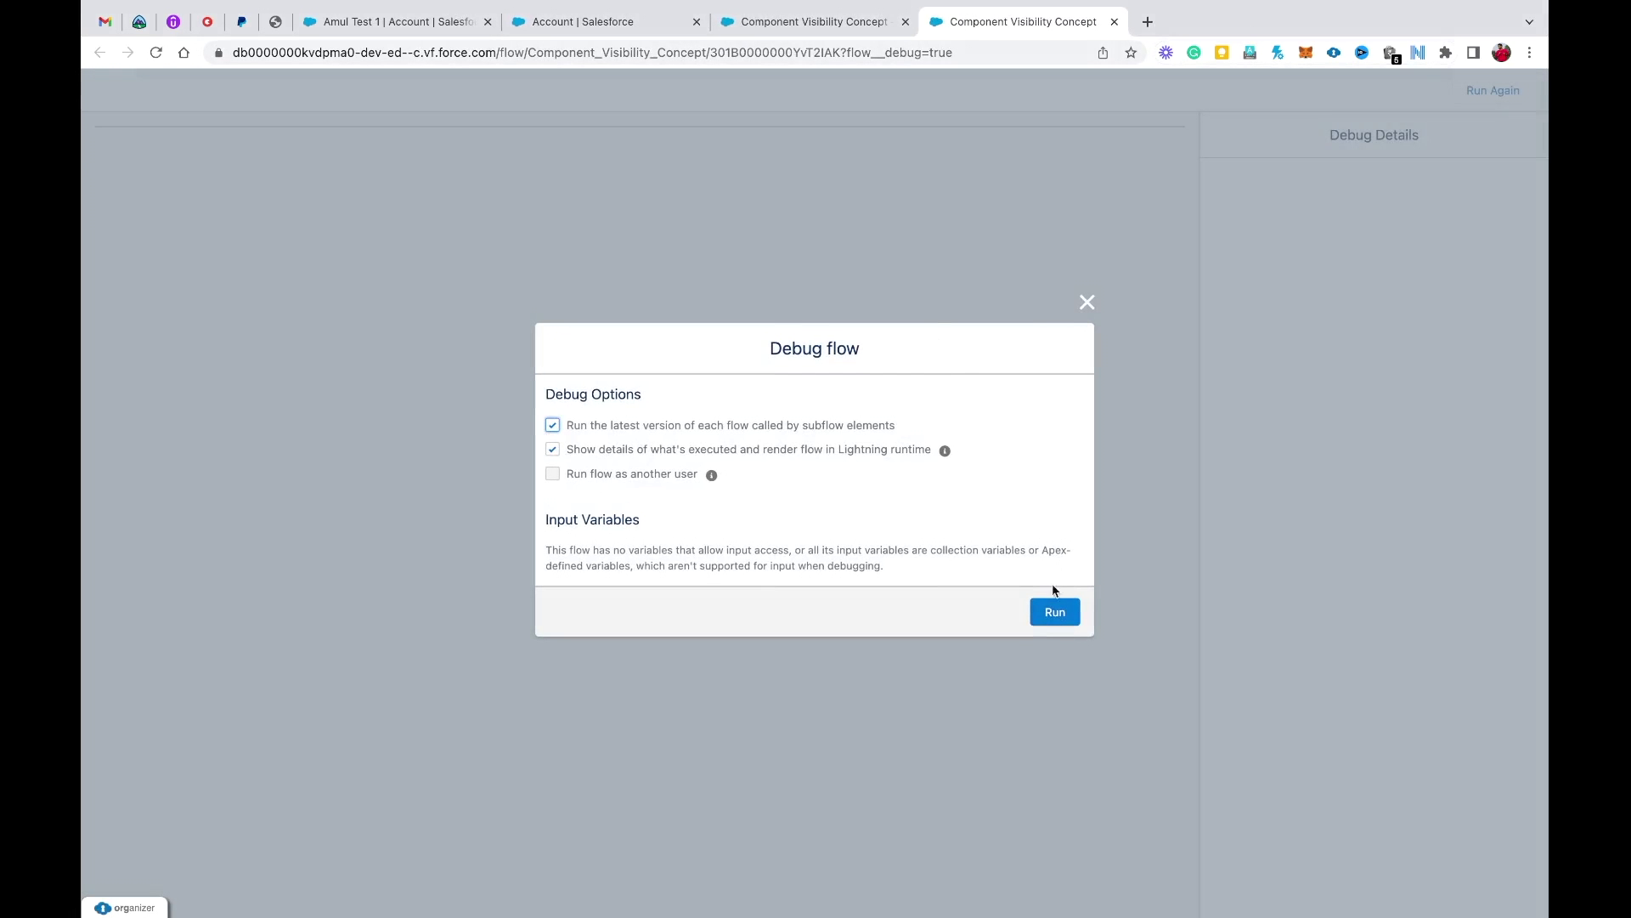
left_click(1057, 608)
- Enter aMUL tEST 2 as the account name and fill in the complete billing address
left_click(150, 201)
type("aMUL tEST 2")
left_click(135, 278)
type("tARNI sTEERT")
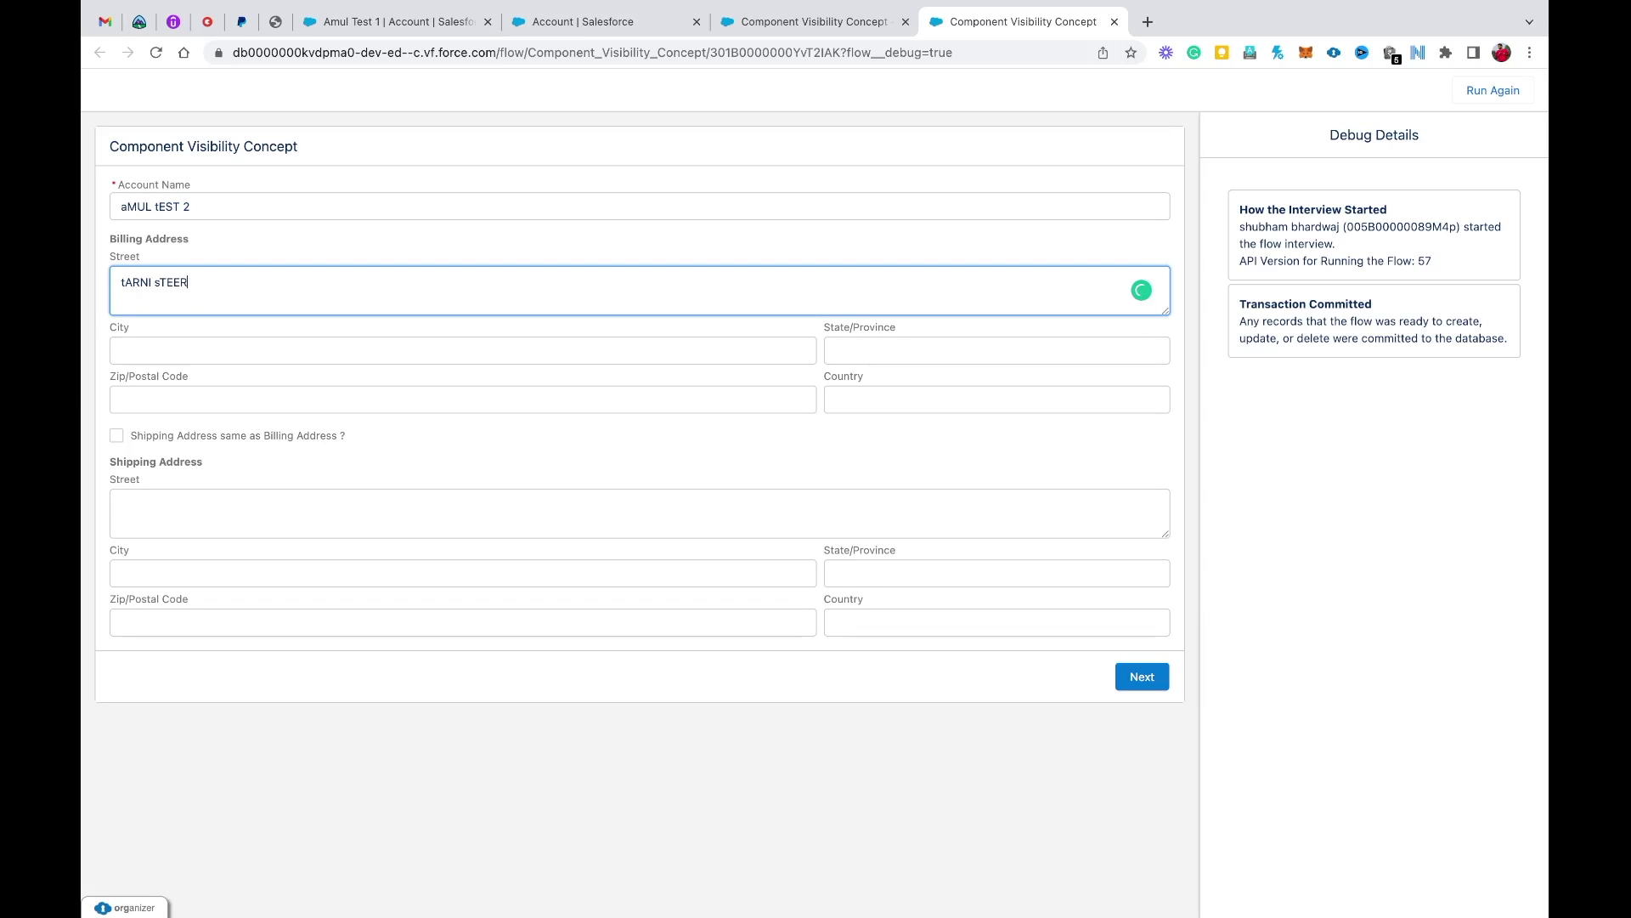
left_click(146, 351)
type("mEERUT")
left_click(146, 393)
type("654324")
left_click(848, 355)
type("up")
left_click(859, 402)
type("India")
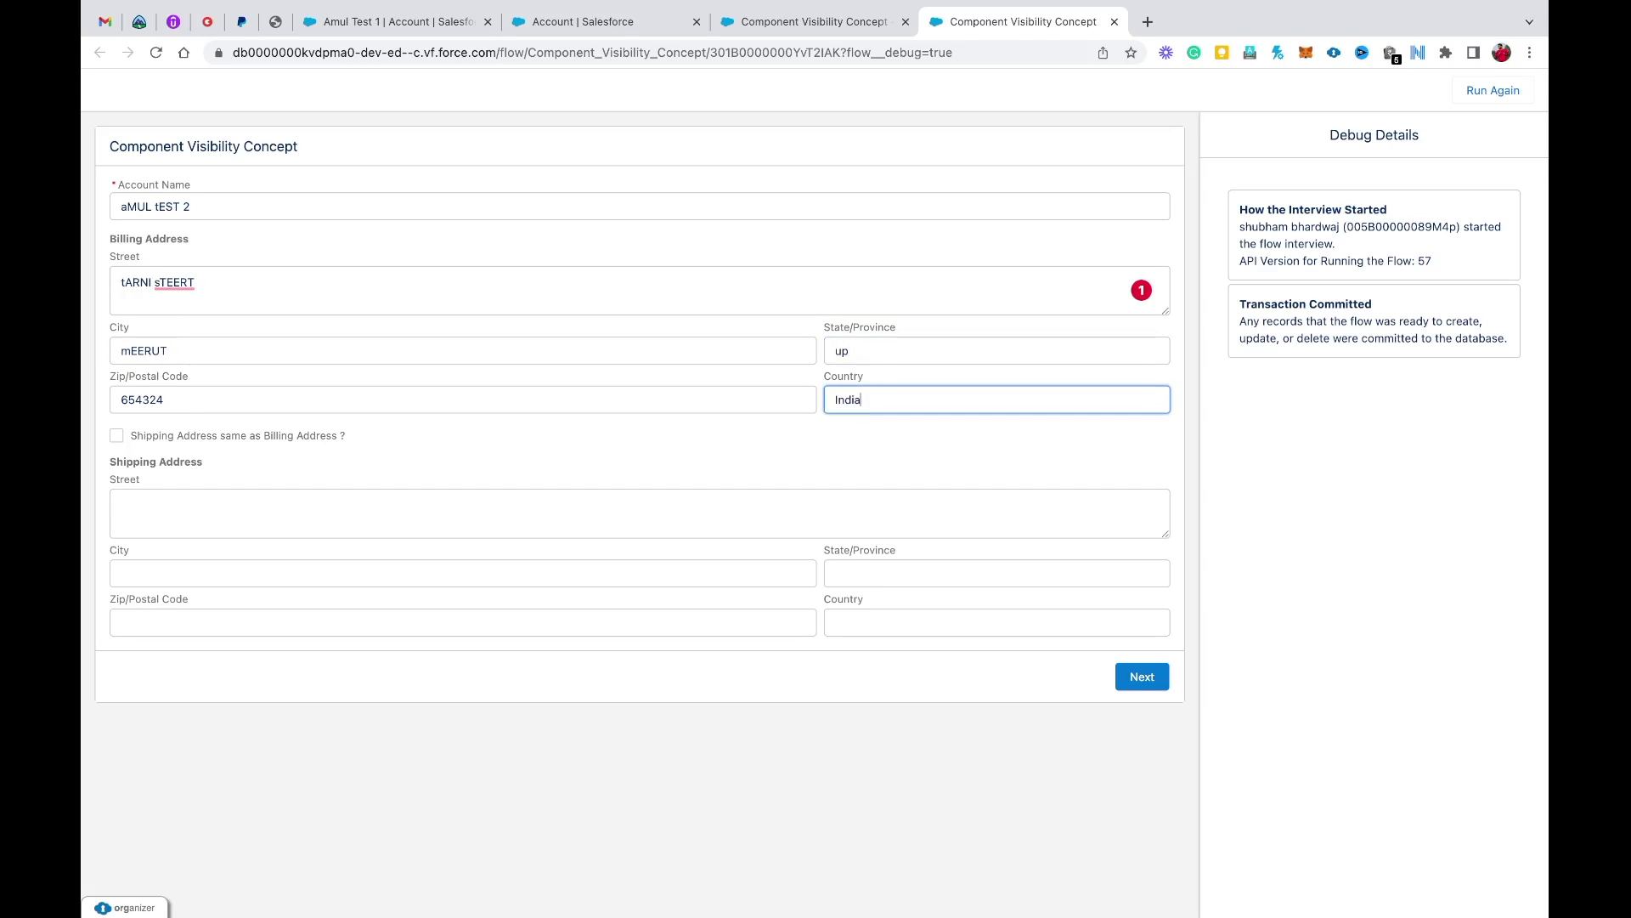
- Fill in the shipping street and city with an address different from the billing one
left_click(182, 502)
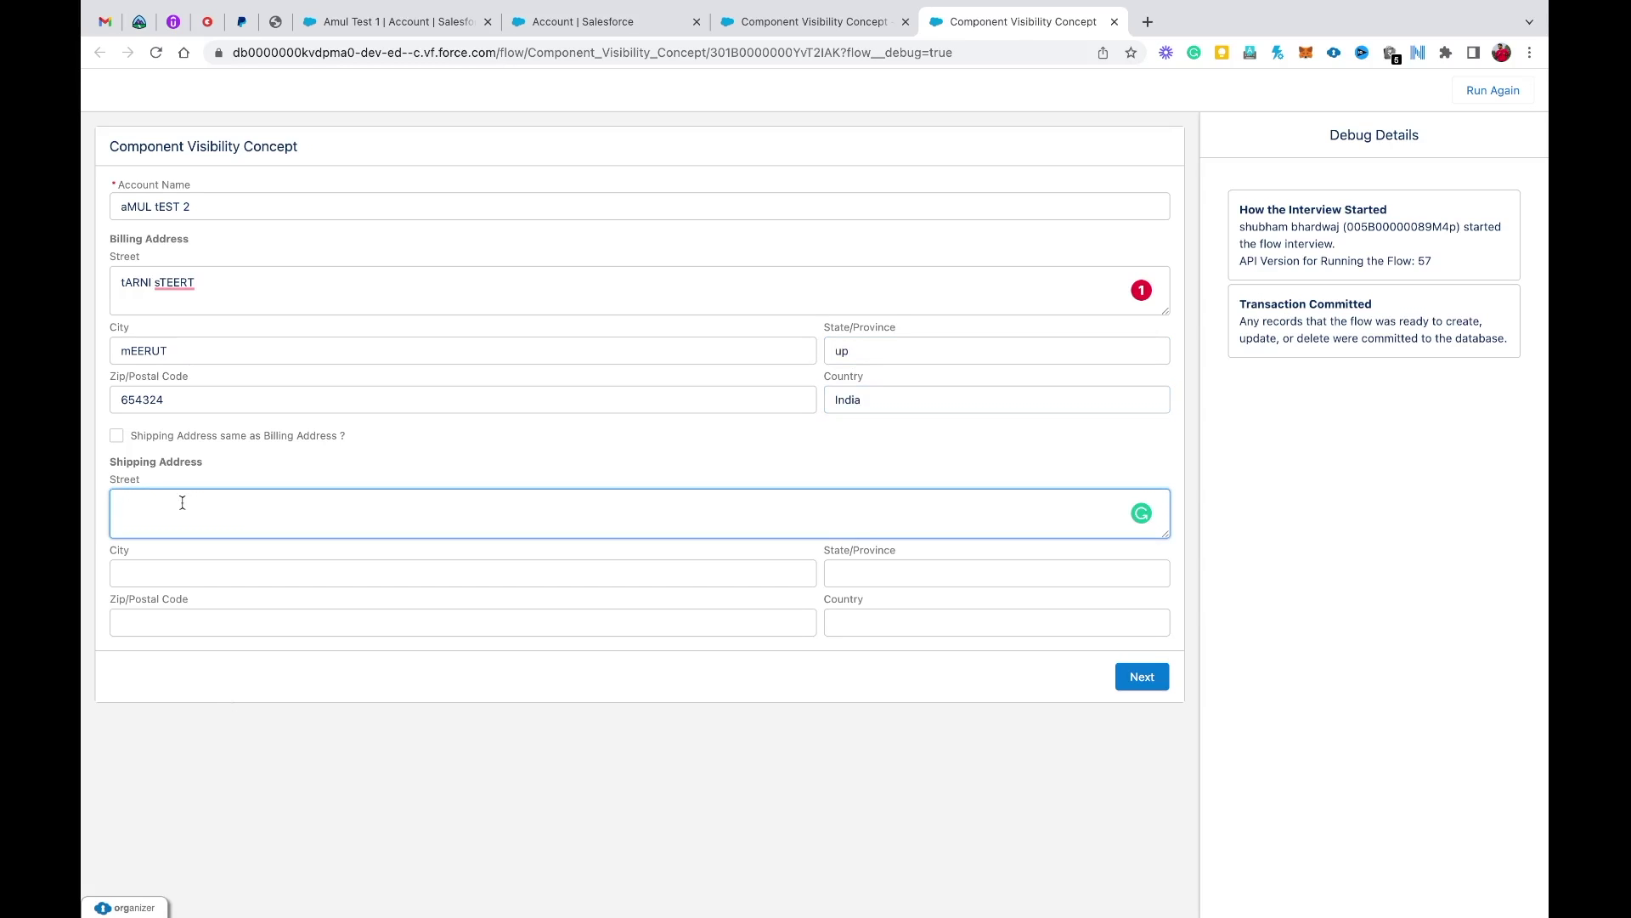
type("Abc MalAAD")
key("BackSpace")
key("BackSpace")
type("aad Chowck")
key("BackSpace")
key("BackSpace")
type("k")
left_click(152, 569)
type("mumbai")
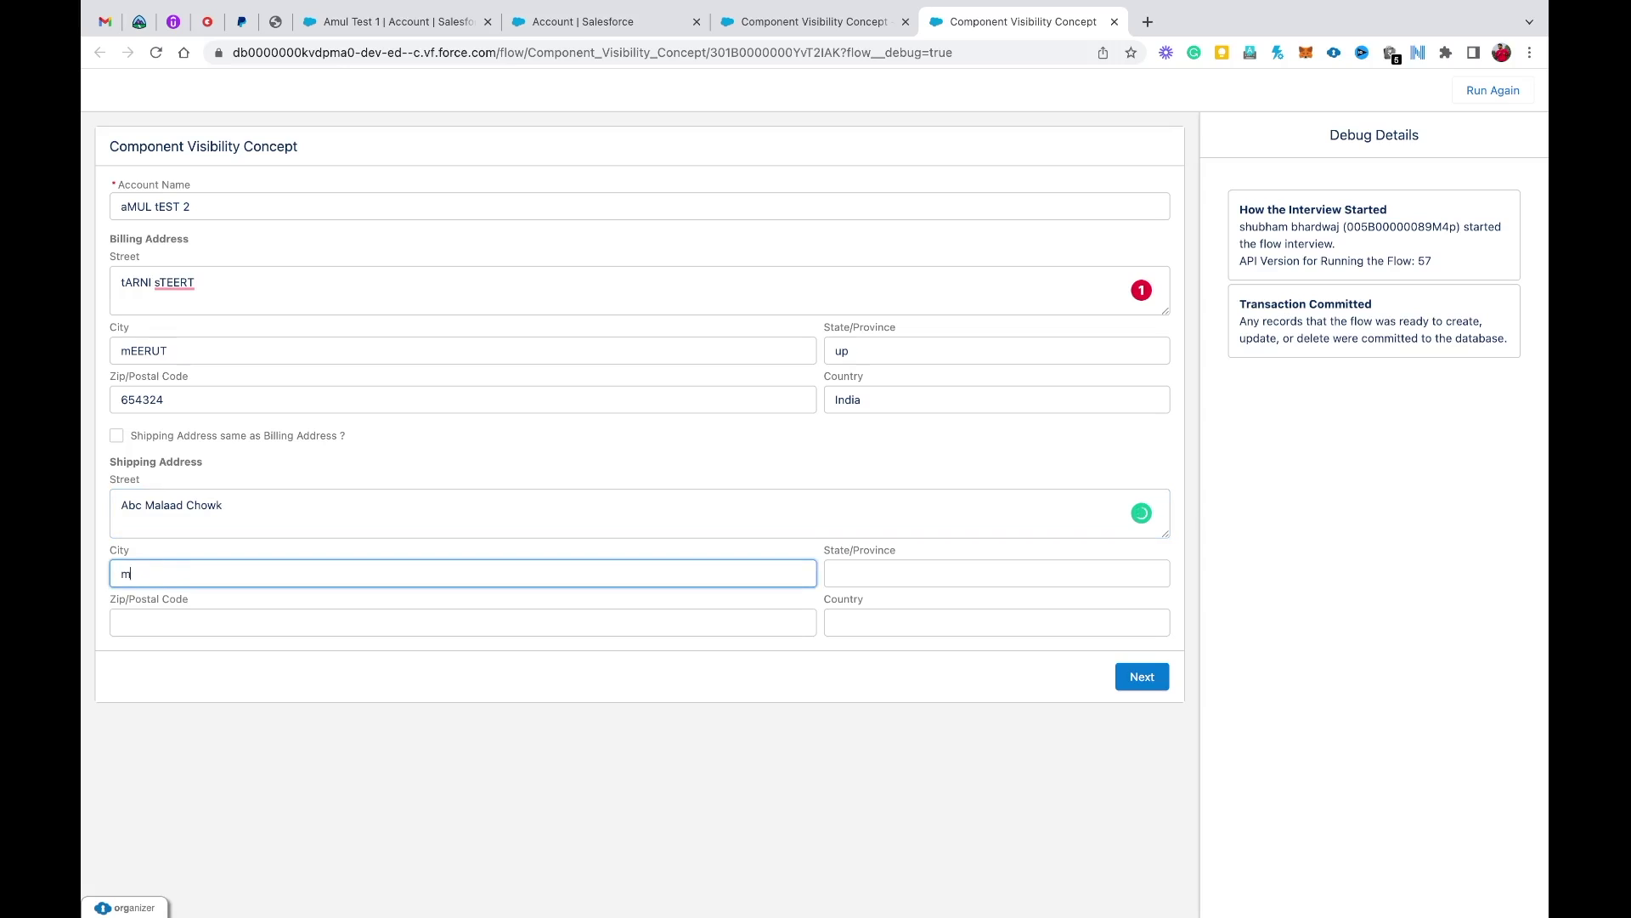
- Enter the postal code and the country of the shipping address
left_click(197, 621)
type("6543234")
key("BackSpace")
type("3")
left_click(859, 619)
type("Indiaa")
key("BackSpace")
key("BackSpace")
key("BackSpace")
key("BackSpace")
key("BackSpace")
type("ndia")
- Fill in the shipping state and submit the screen with the same-as-billing option left unchecked
left_click(851, 571)
type("Maharstra")
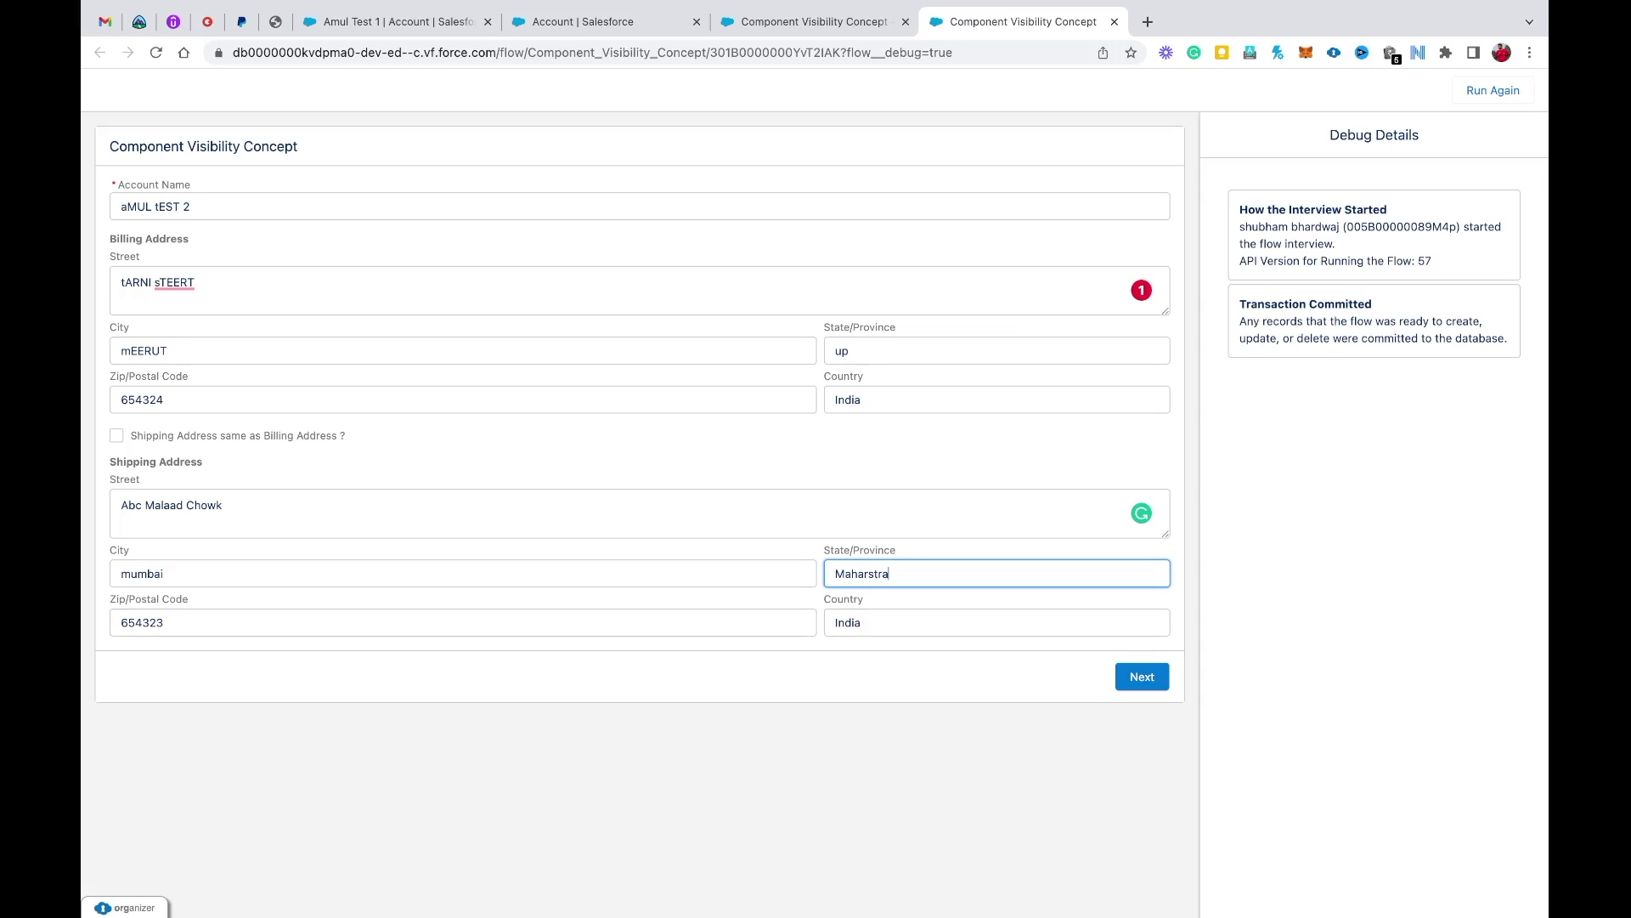
key("Left")
key("Left")
key("Left")
key("Left")
type("a")
left_click(1130, 676)
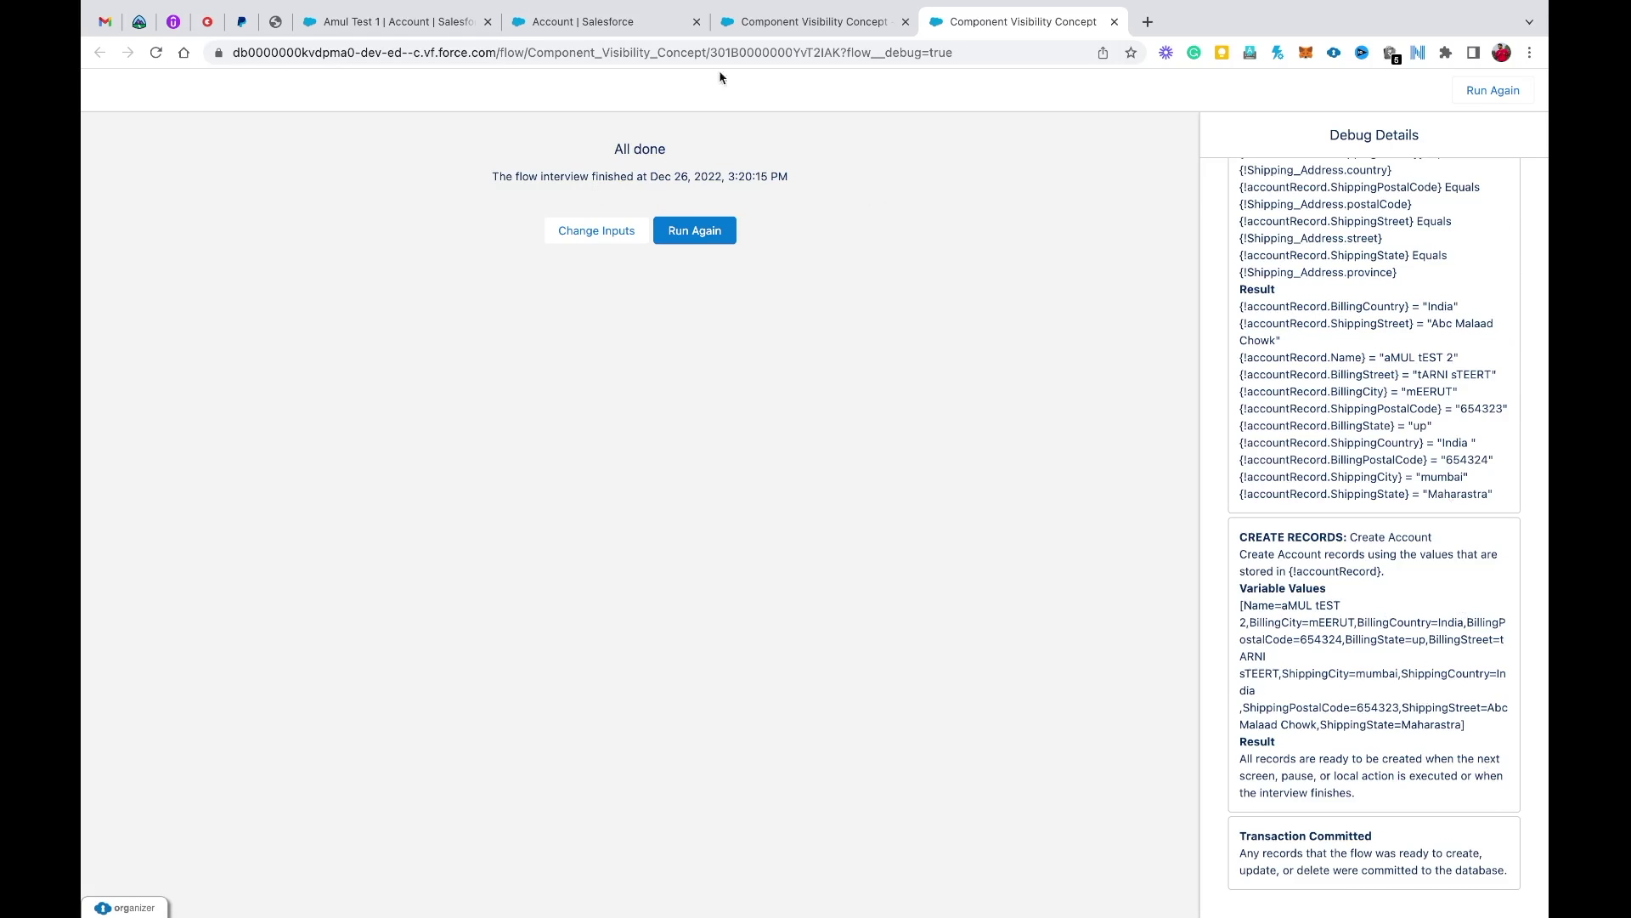
- Open the aMUL tEST 2 account in the Sales app and check its billing and shipping addresses in the details
left_click(589, 19)
left_click(353, 23)
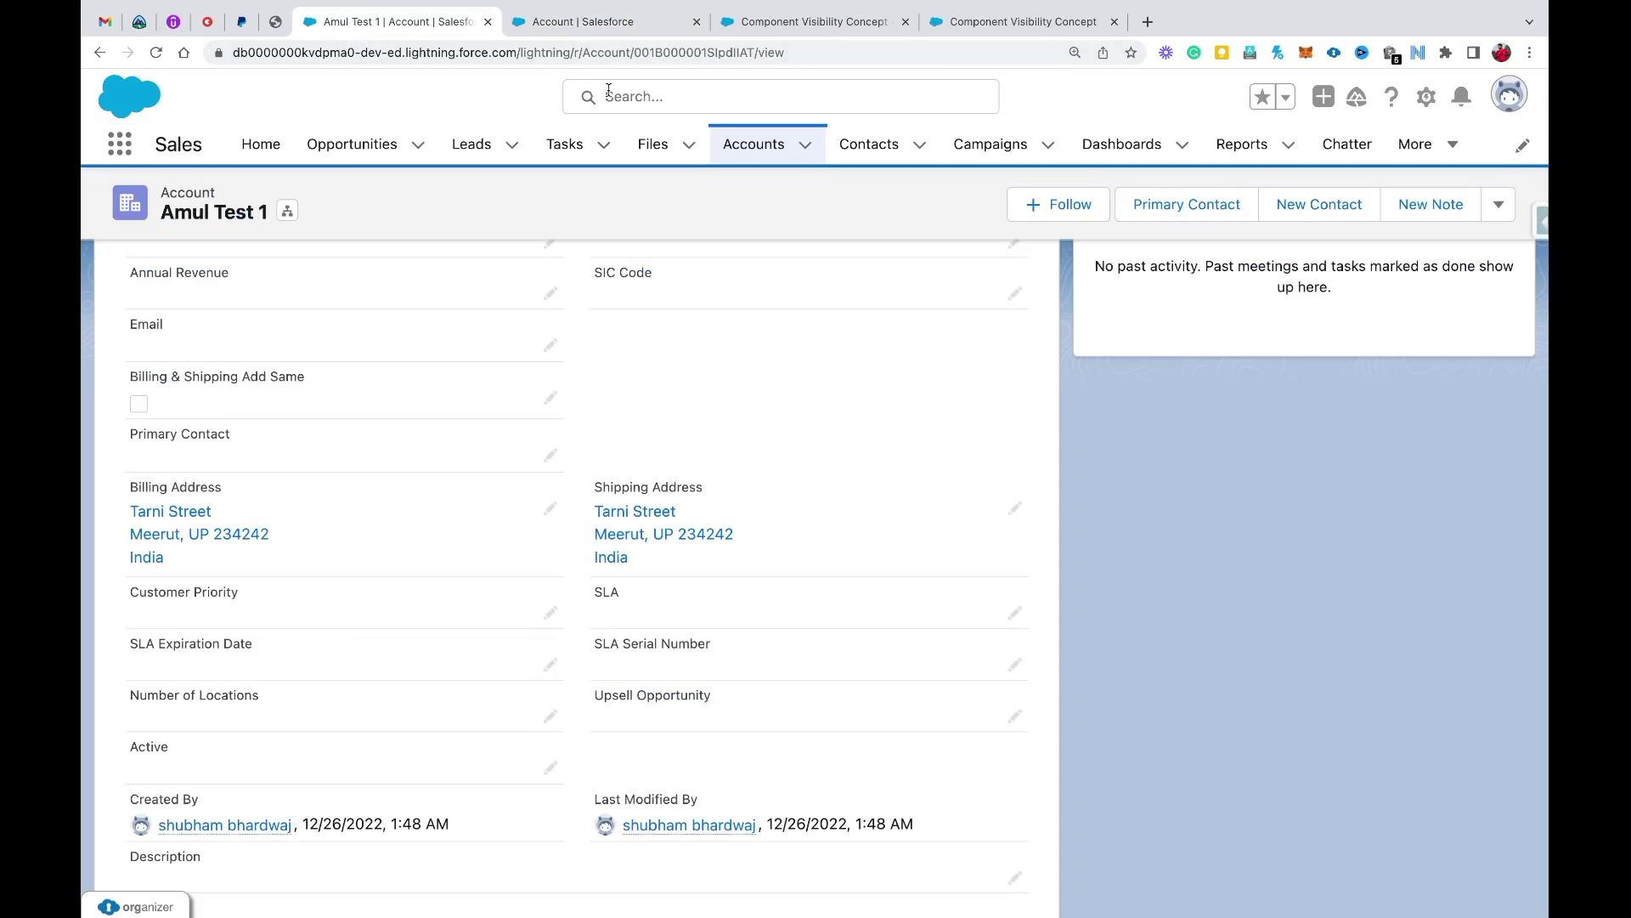
left_click(730, 149)
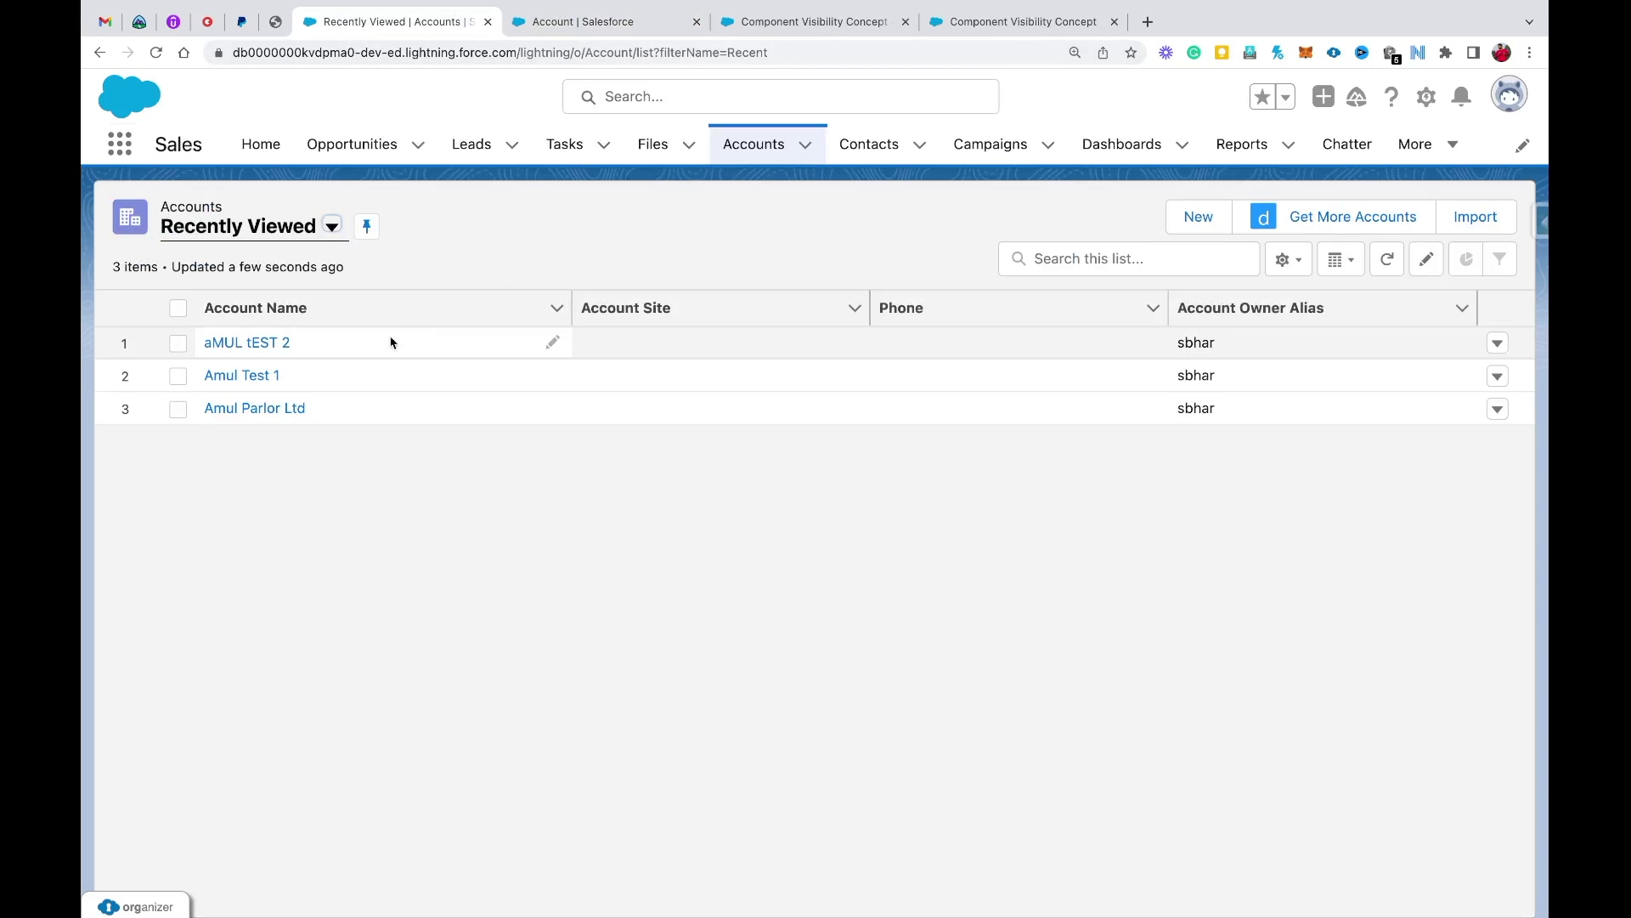
left_click(264, 347)
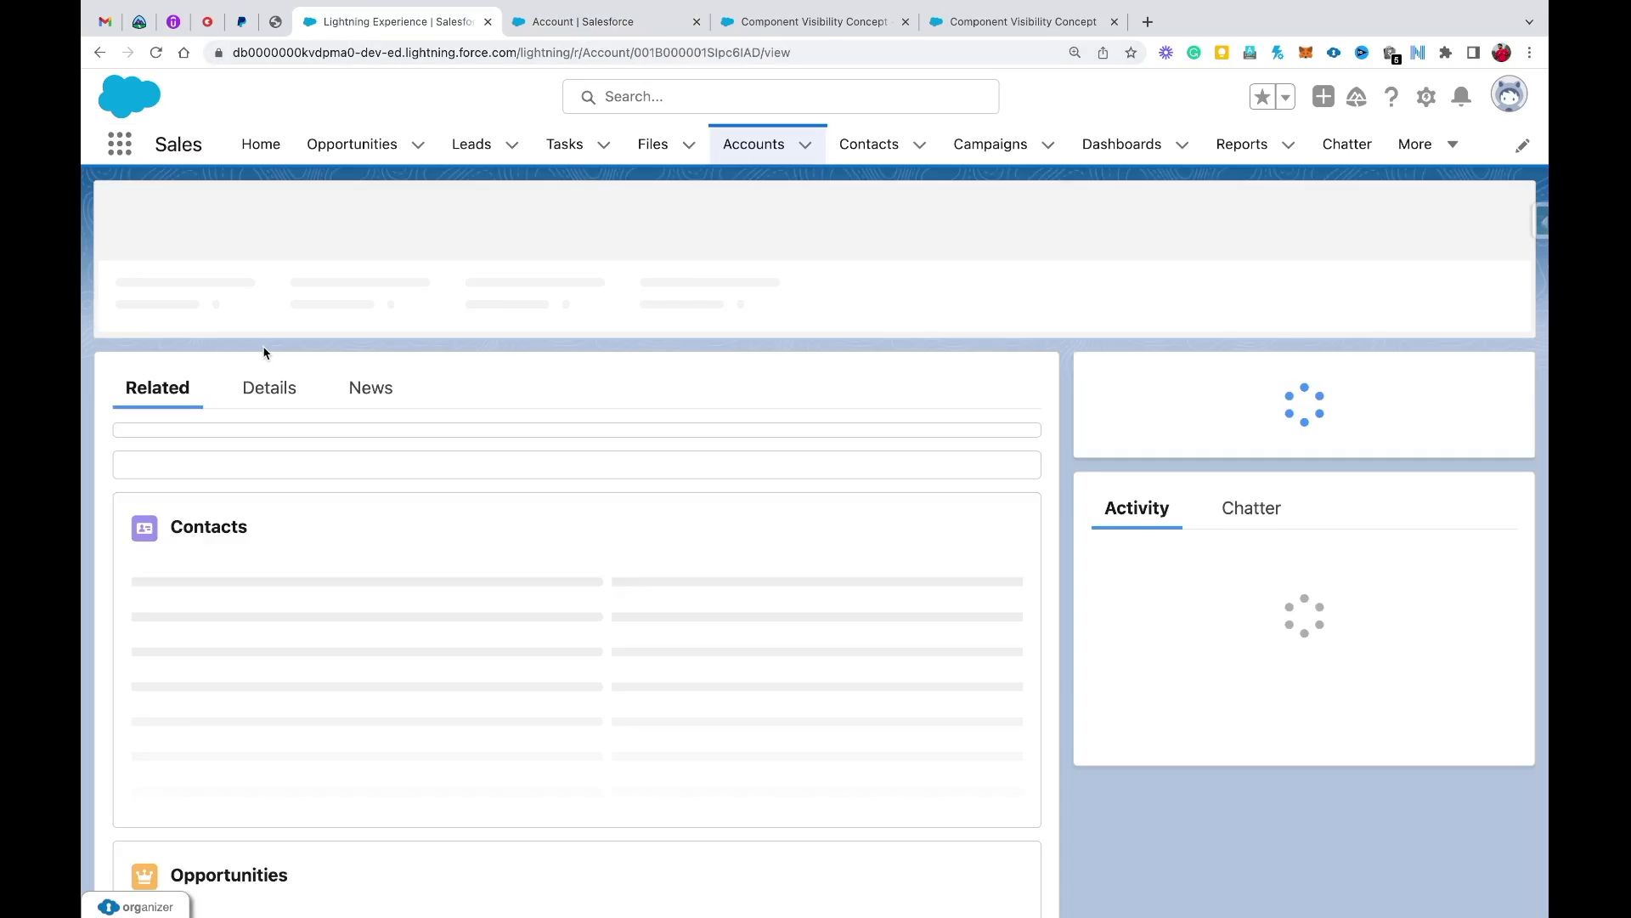
left_click(271, 383)
scroll(271, 383, "down", 7)
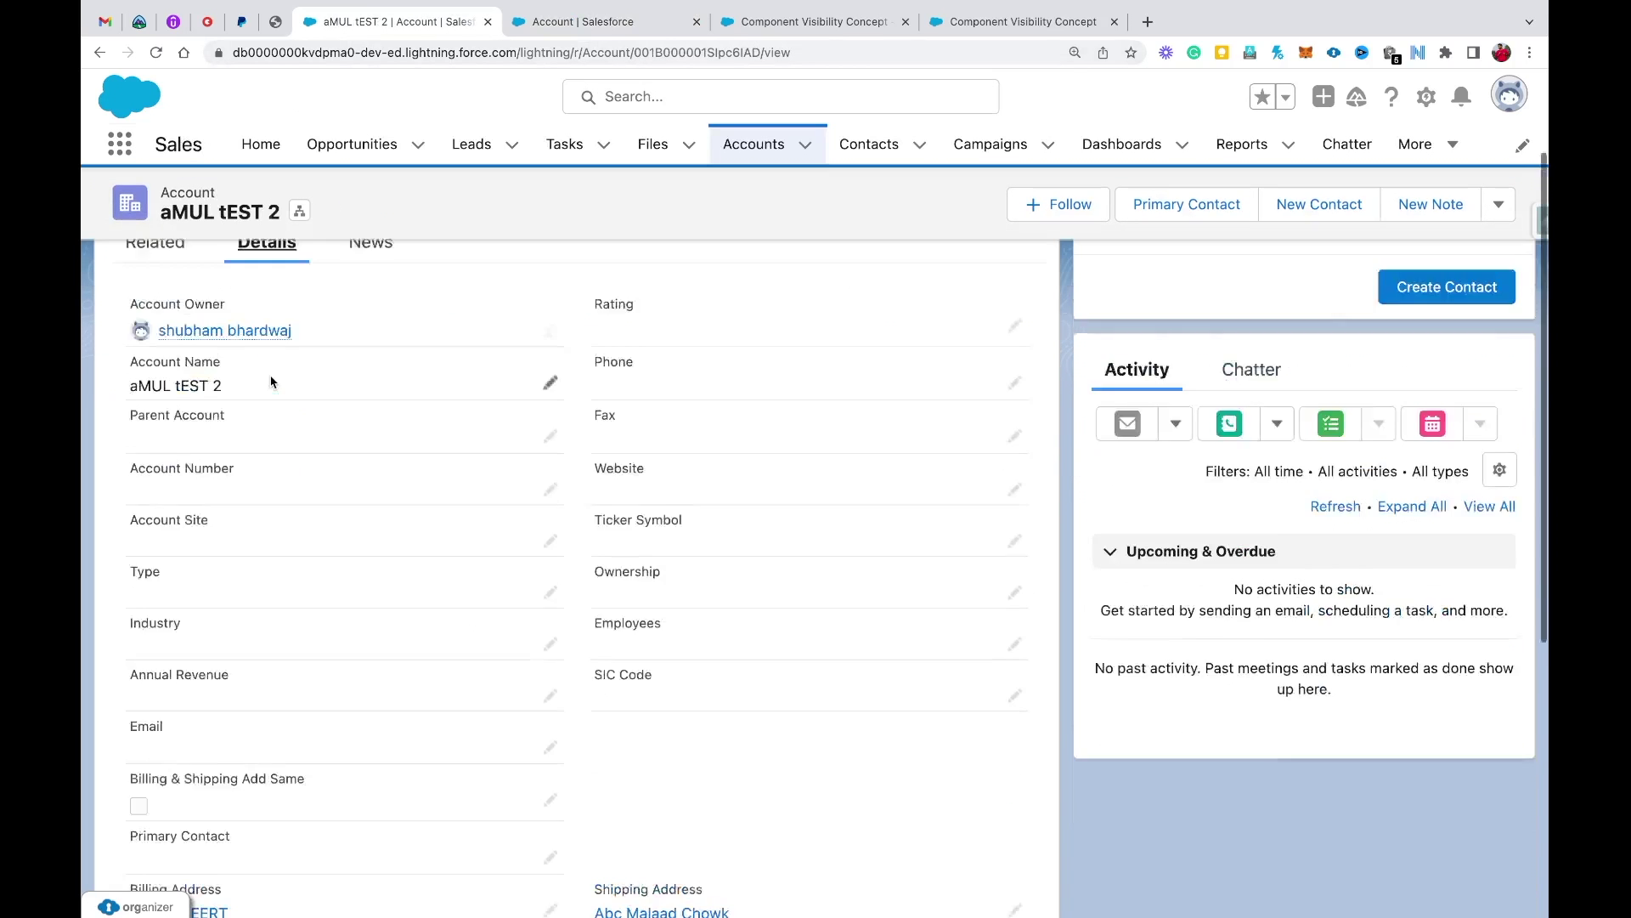